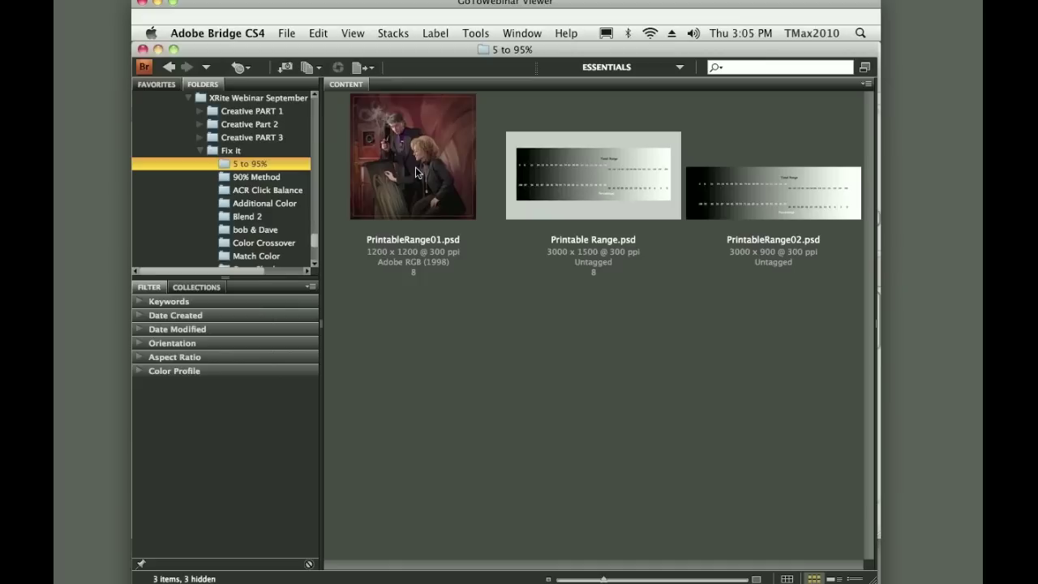
Open PrintableRange01.psd, Printable Range.psd and PrintableRange02.psd in Photoshop and show the PrintableRange02.psd chart in full-screen mode with the menu bar
{"action": "left_click", "coordinate": [742, 192]}
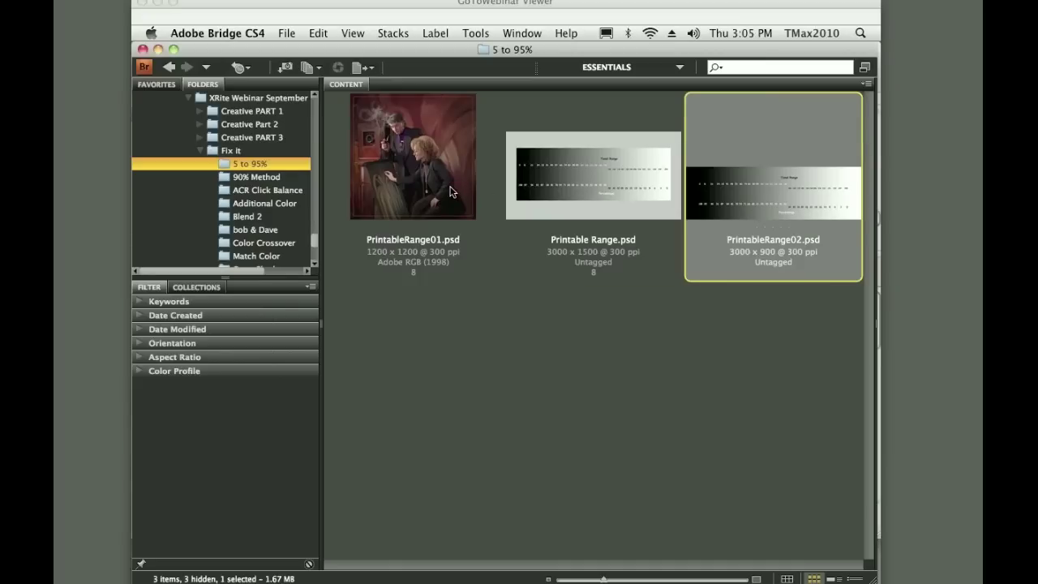
{"action": "left_click", "coordinate": [447, 187], "text": "shift"}
{"action": "key", "text": "super+o"}
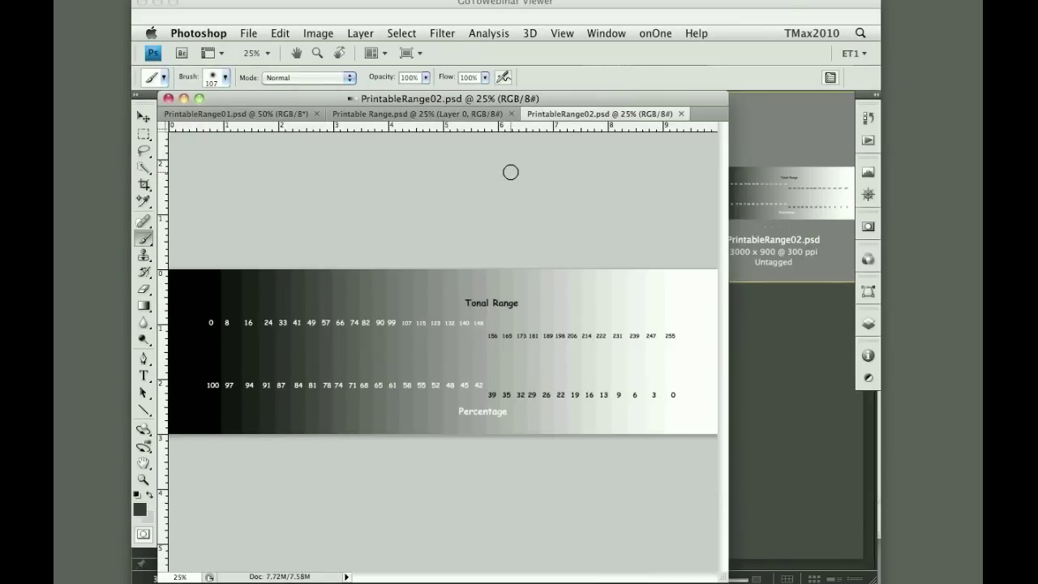
{"action": "key", "text": "f"}
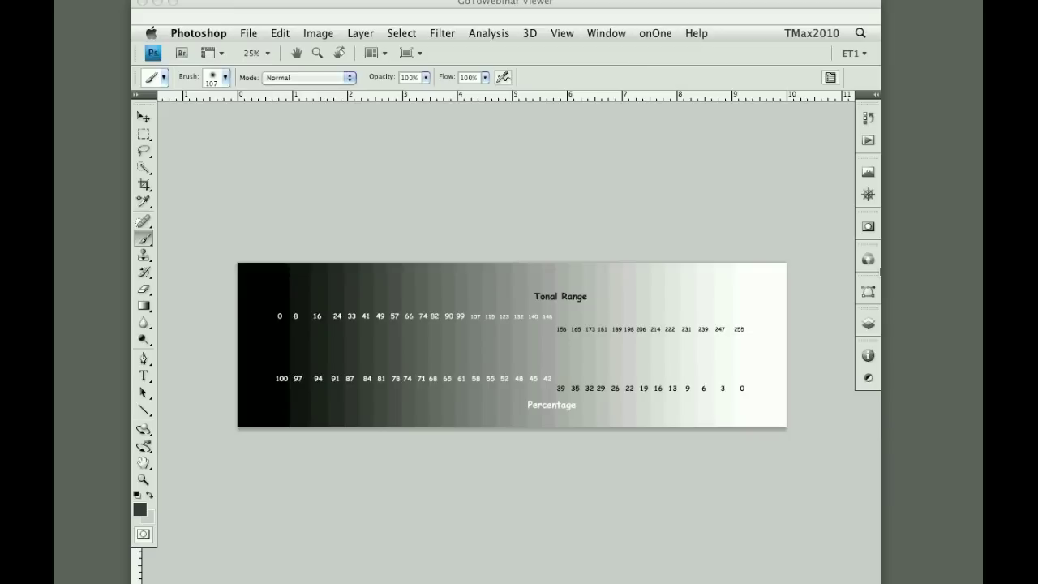
Examine the highlight end of the tonal range chart at 100% magnification with the Move tool active
{"action": "key", "text": "super+alt+0"}
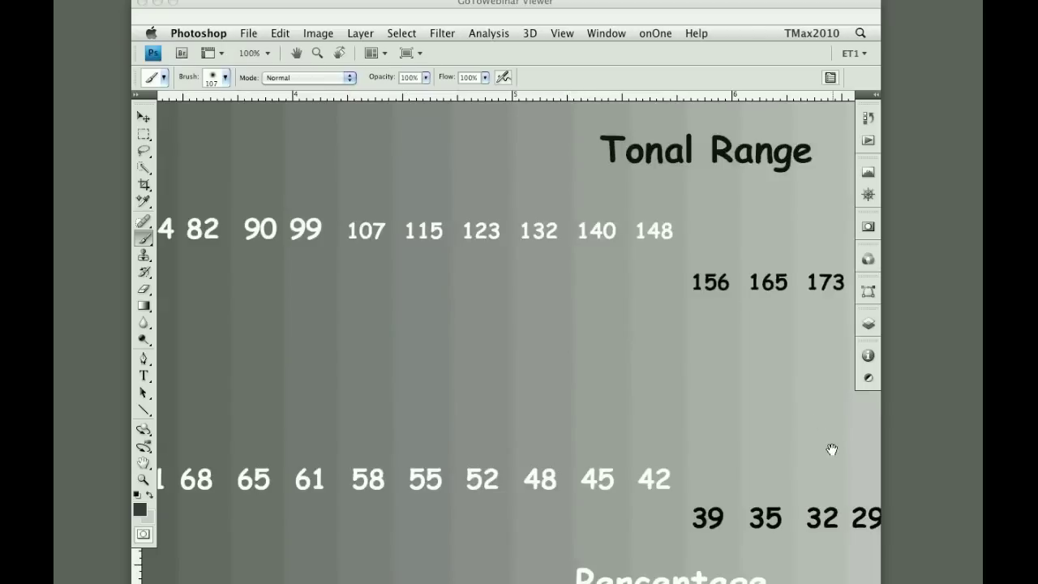
{"action": "left_click_drag", "start_coordinate": [634, 432], "coordinate": [626, 431]}
{"action": "scroll", "coordinate": [627, 430], "scroll_direction": "right", "scroll_amount": 15}
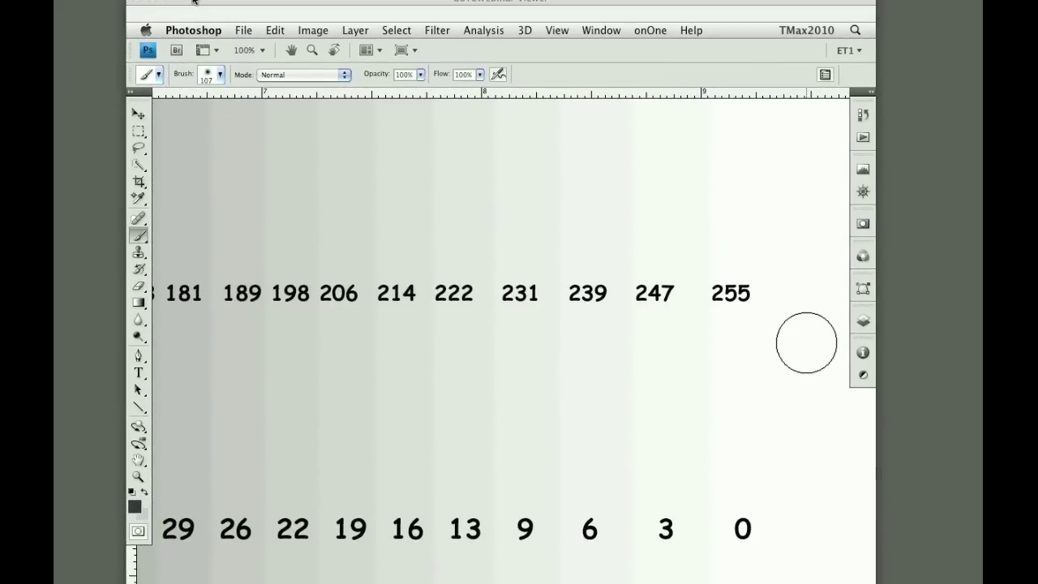
{"action": "key", "text": "v"}
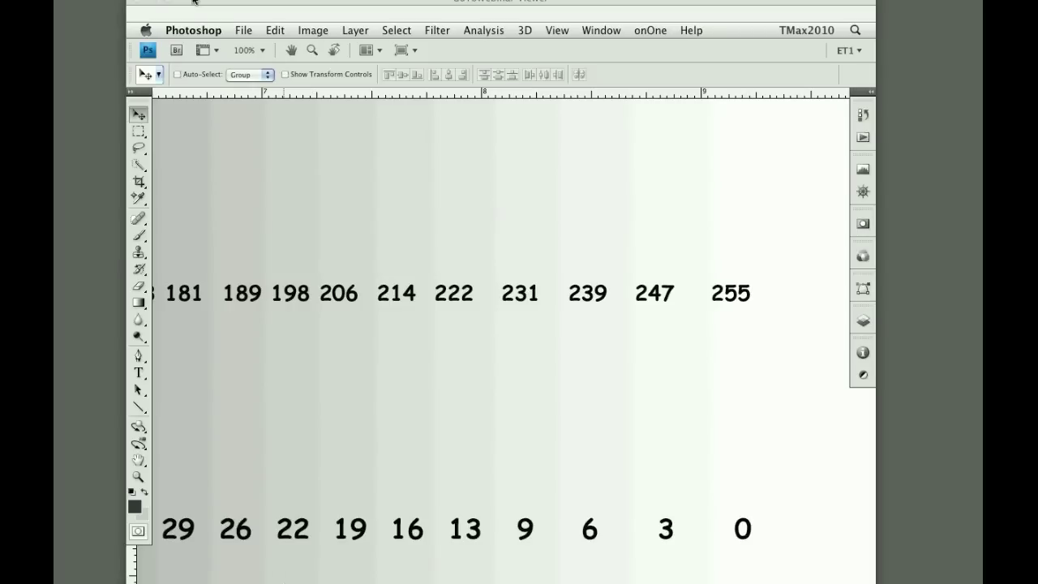
Switch to Safari, look up the Tonal Range Chart download on the ETechniques page, and return to Photoshop
{"action": "mouse_move", "coordinate": [300, 570]}
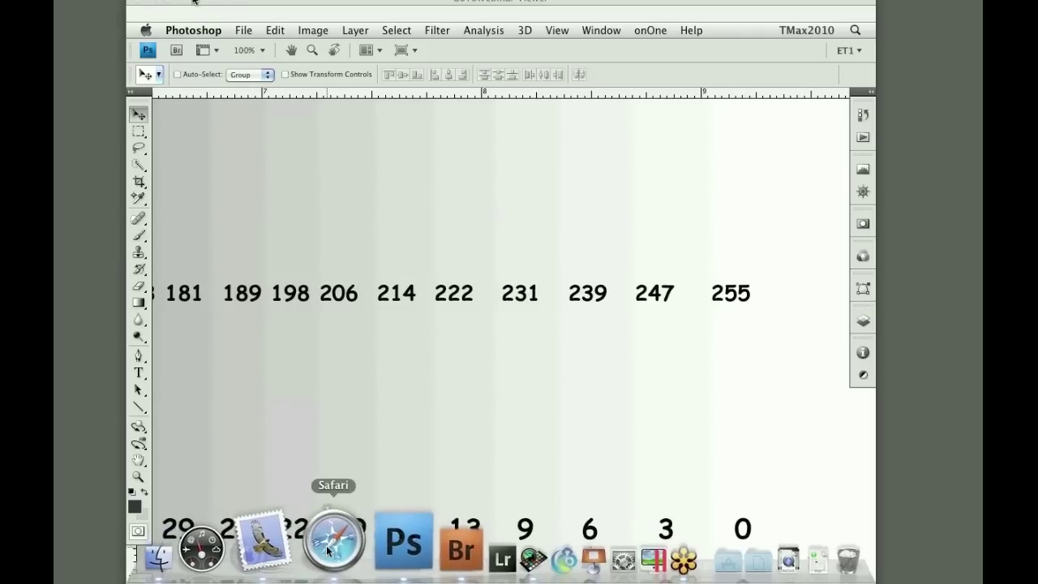
{"action": "key", "text": "Tab"}
{"action": "left_click", "coordinate": [330, 543]}
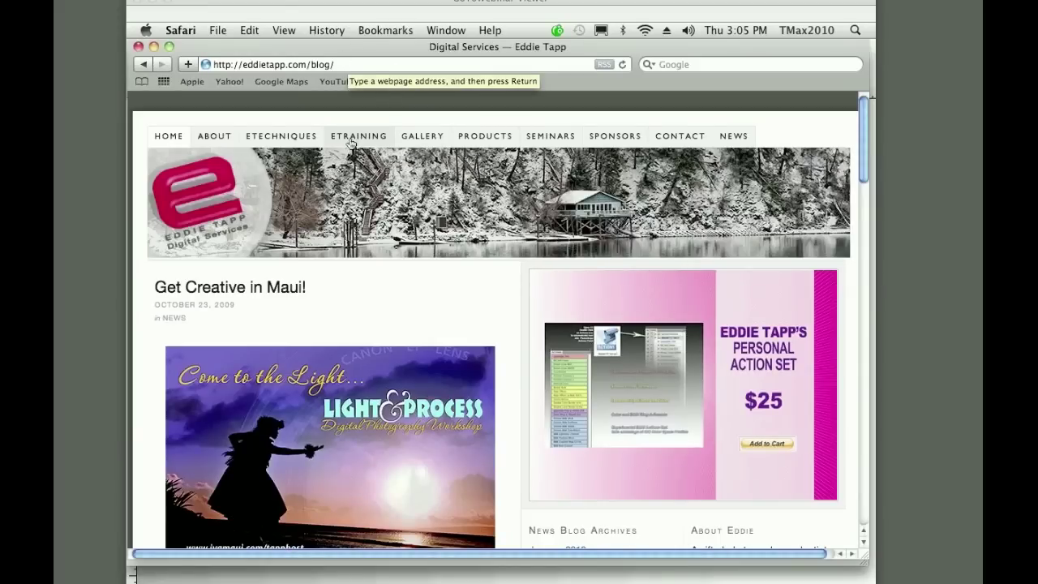
{"action": "left_click", "coordinate": [294, 142]}
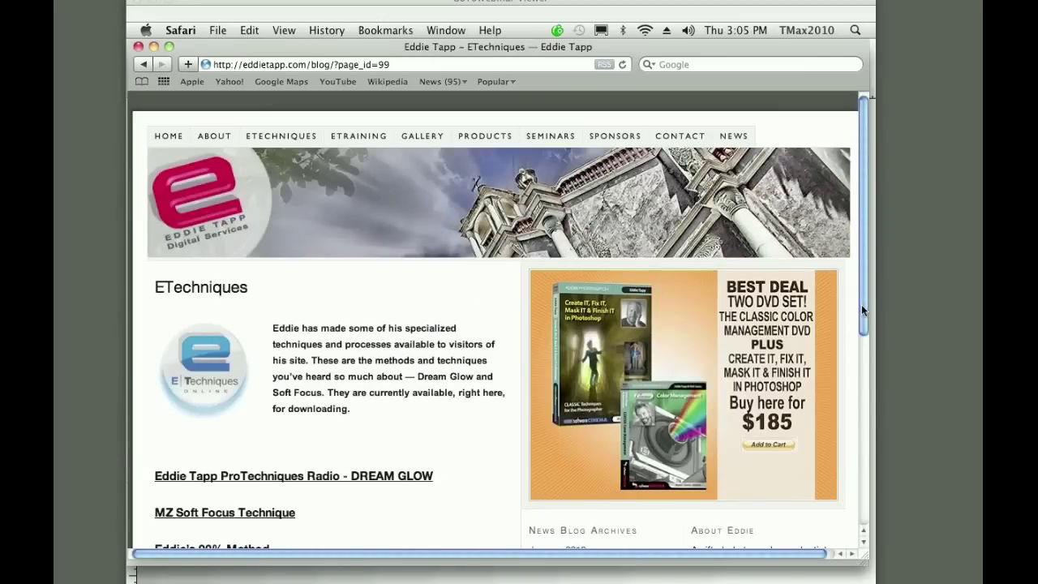
{"action": "left_click_drag", "start_coordinate": [861, 304], "coordinate": [860, 393]}
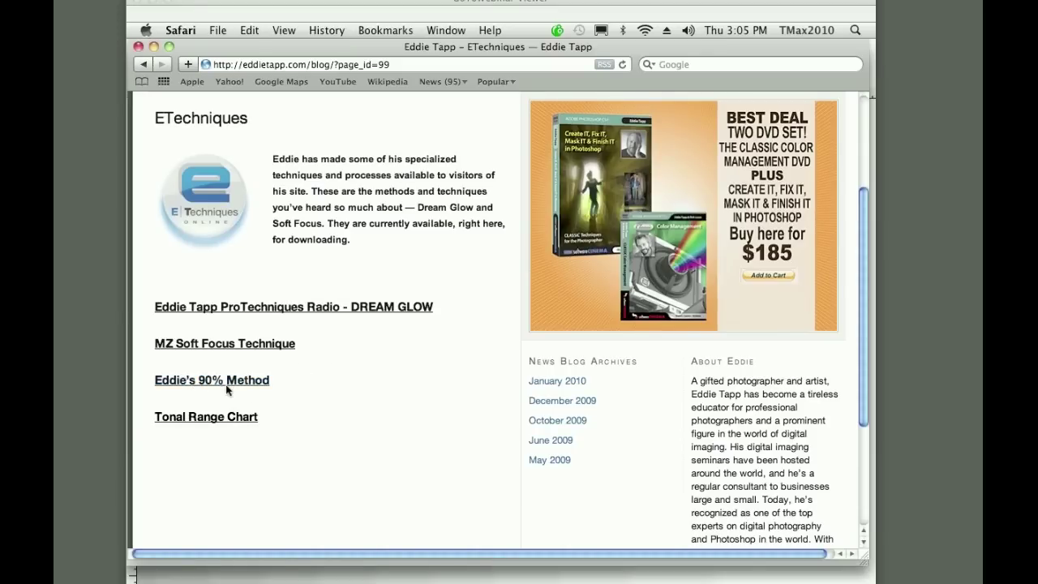
{"action": "key", "text": "super+h"}
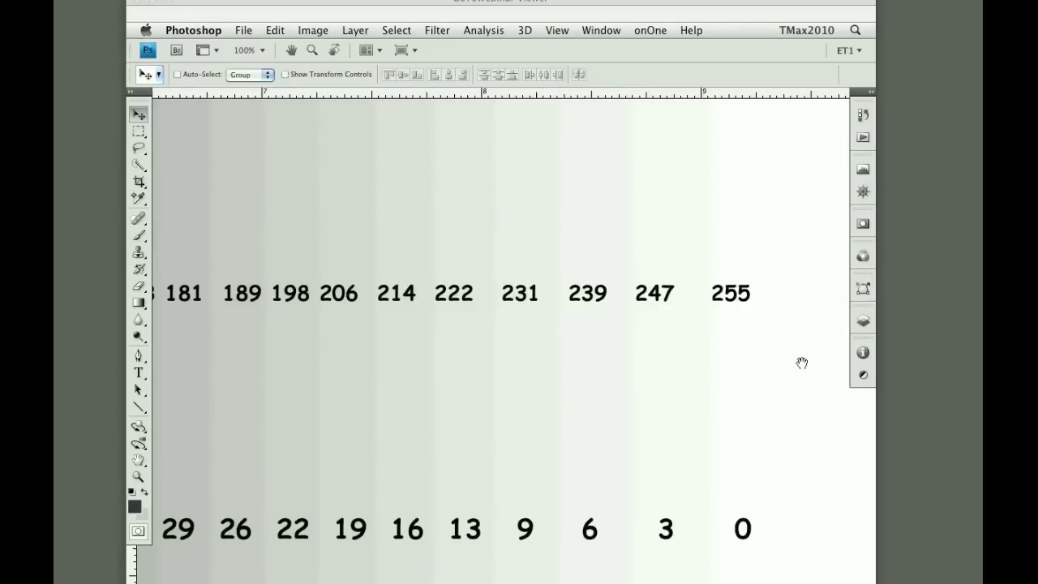
Examine the midtones and the shadow end of the tonal range chart, finishing with the whole chart fitted on screen
{"action": "mouse_move", "coordinate": [255, 398]}
{"action": "left_mouse_down"}
{"action": "mouse_move", "coordinate": [362, 359]}
{"action": "mouse_move", "coordinate": [663, 309]}
{"action": "mouse_move", "coordinate": [800, 322]}
{"action": "left_mouse_up"}
{"action": "mouse_move", "coordinate": [280, 300]}
{"action": "left_mouse_down"}
{"action": "mouse_move", "coordinate": [532, 328]}
{"action": "mouse_move", "coordinate": [726, 313]}
{"action": "left_mouse_up"}
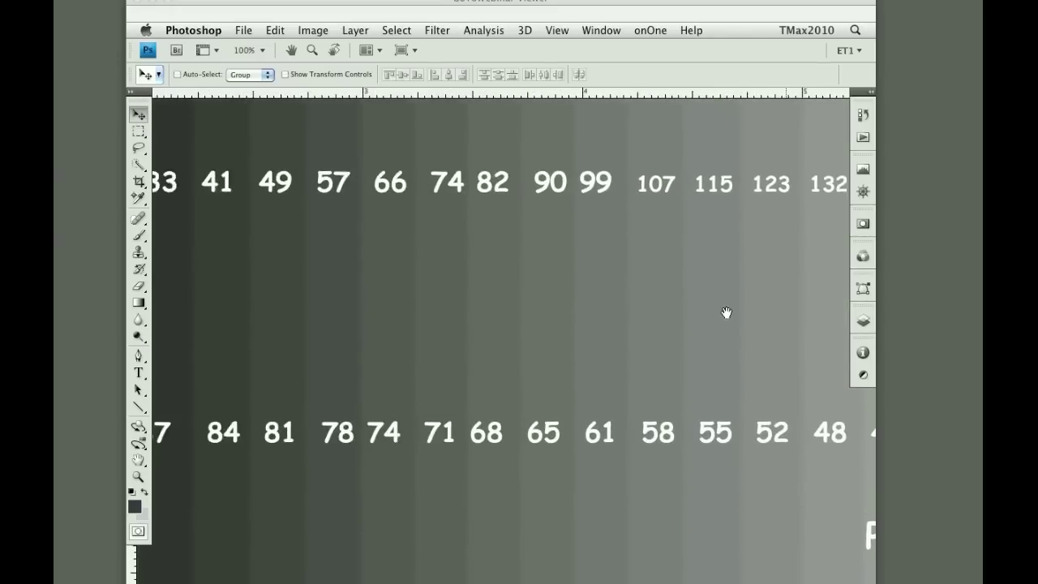
{"action": "mouse_move", "coordinate": [187, 283]}
{"action": "left_mouse_down"}
{"action": "mouse_move", "coordinate": [387, 274]}
{"action": "mouse_move", "coordinate": [649, 340]}
{"action": "mouse_move", "coordinate": [724, 324]}
{"action": "left_mouse_up"}
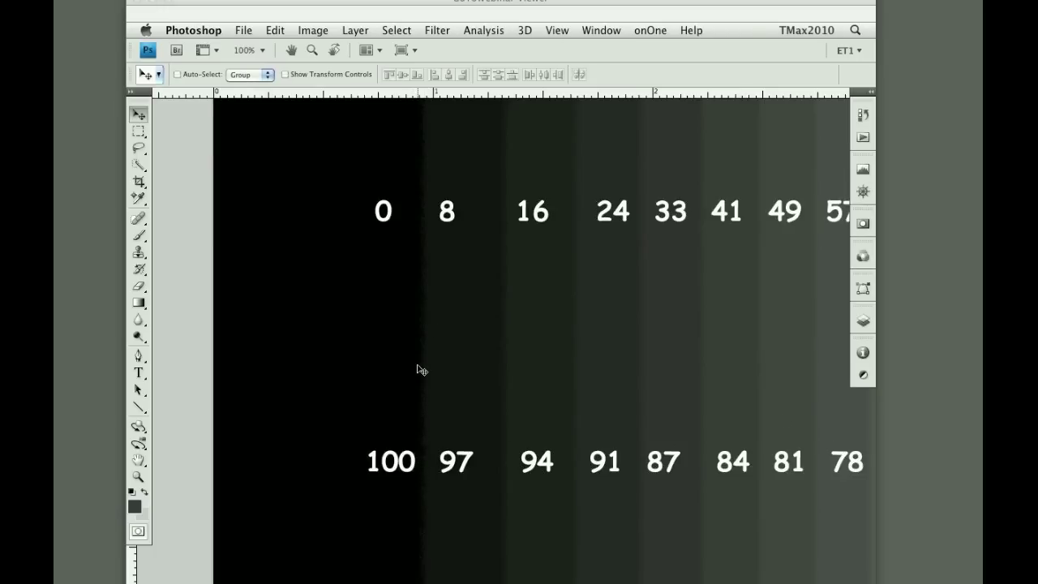
{"action": "key", "text": "super+0"}
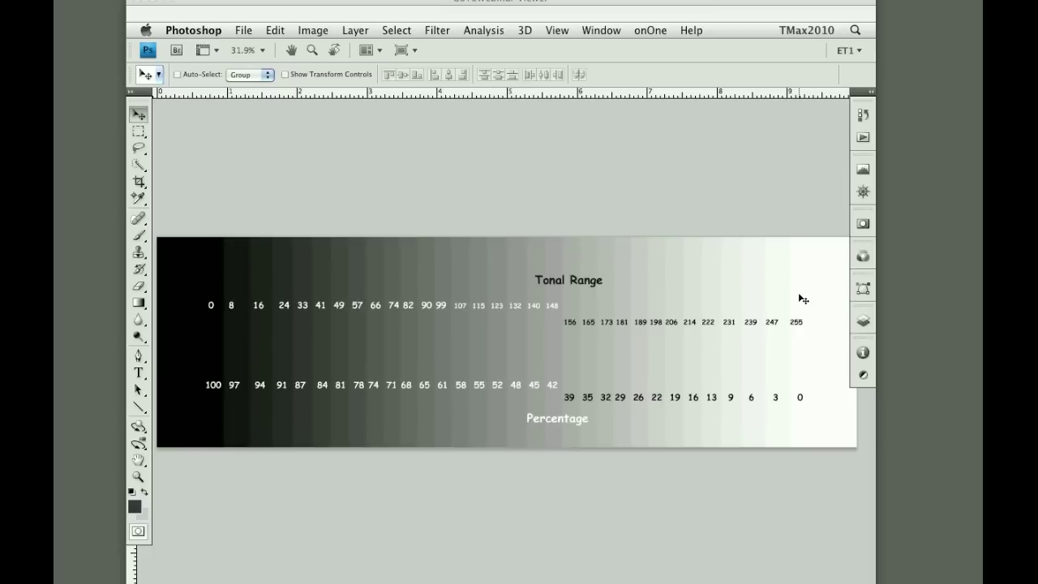
Bring up Printable Range.psd and show its white background and the red annotations for the 13-242 and 5-95% printable ranges
{"action": "key", "text": "super+minus"}
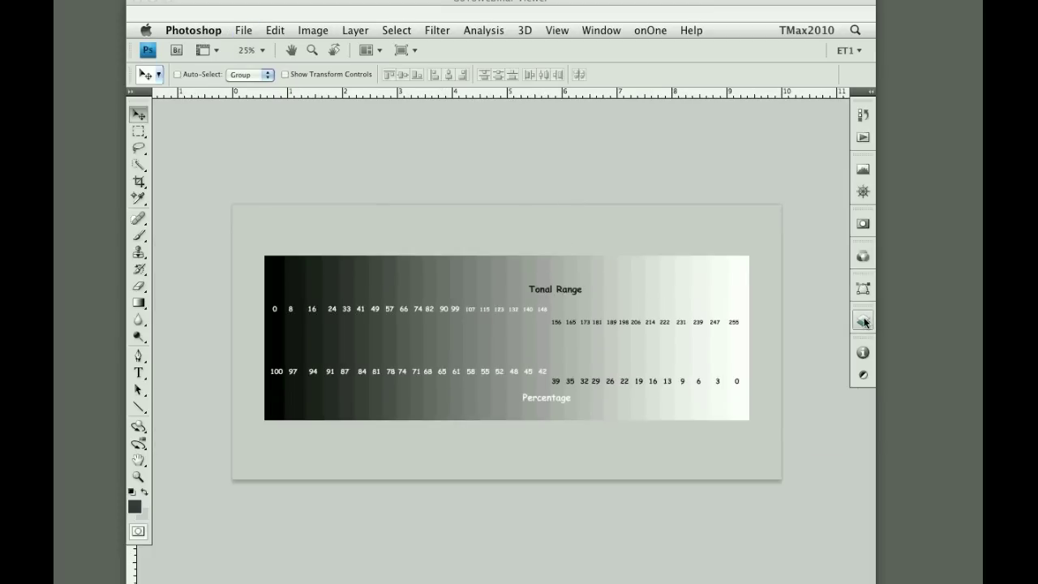
{"action": "left_click", "coordinate": [865, 322]}
{"action": "left_click_drag", "start_coordinate": [733, 410], "coordinate": [825, 570]}
{"action": "left_click", "coordinate": [827, 313]}
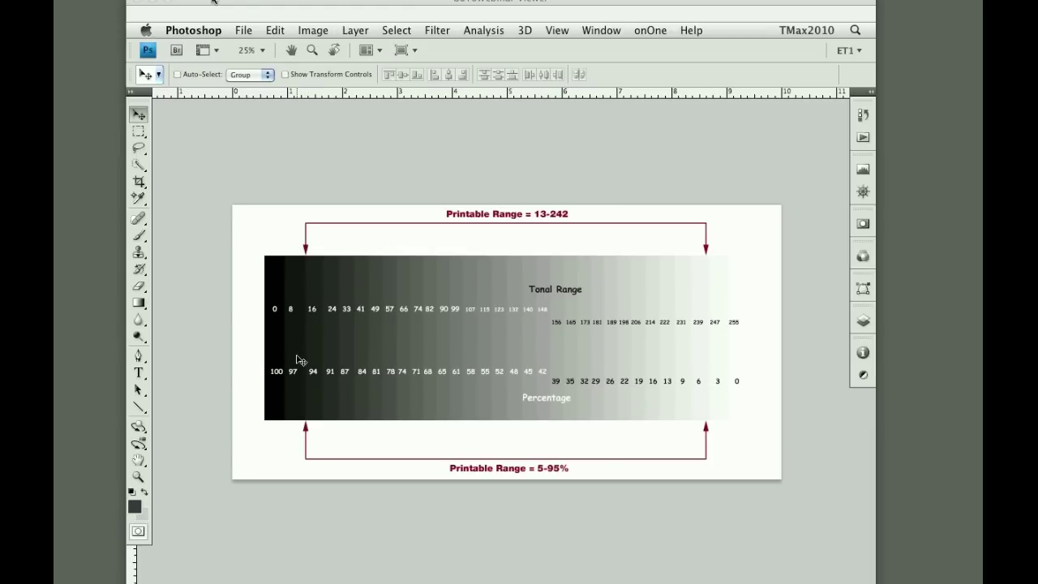
Close Printable Range.psd without saving its changes
{"action": "left_click_drag", "start_coordinate": [215, 2], "coordinate": [198, 0]}
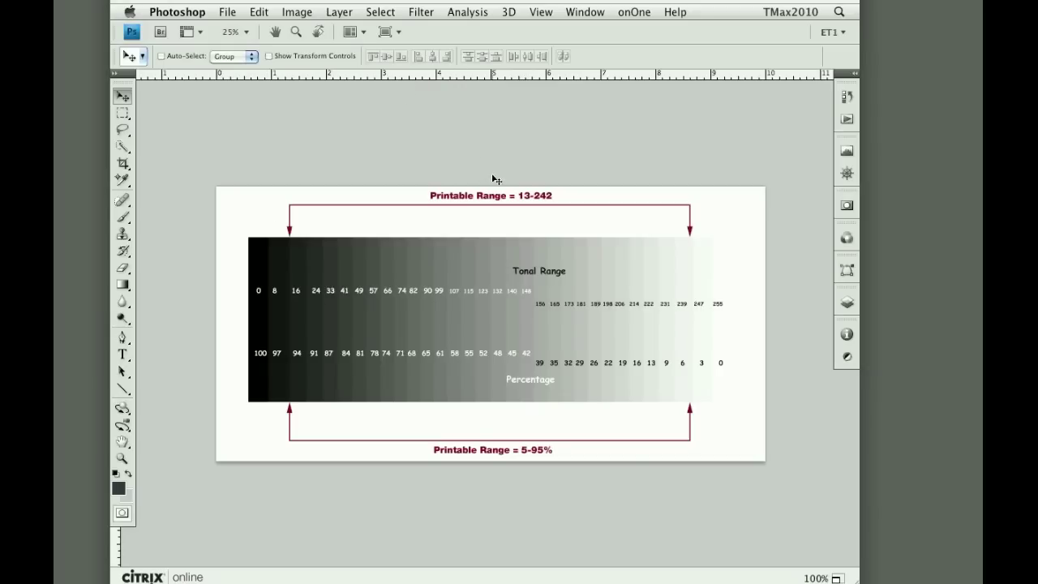
{"action": "key", "text": "super+w"}
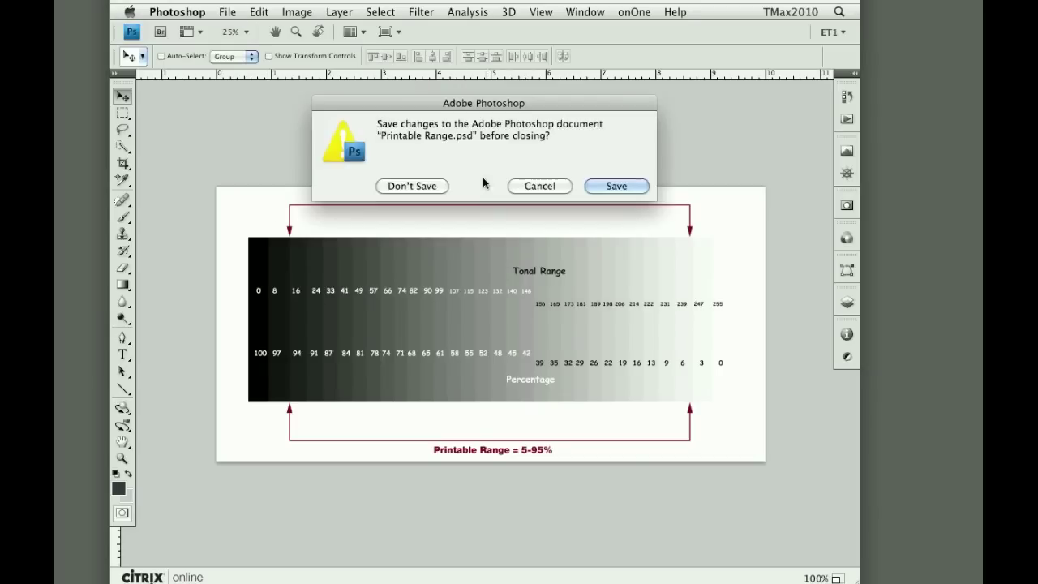
{"action": "left_click", "coordinate": [411, 187]}
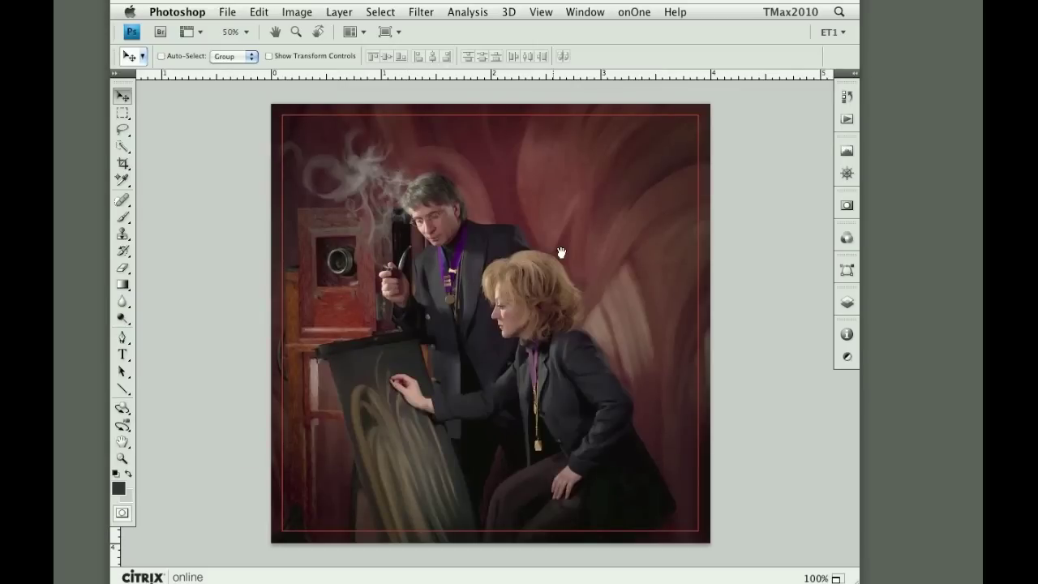
Open the color profile settings of the Cinema HD display in System Preferences, keeping the portrait in view beside them
{"action": "left_click_drag", "start_coordinate": [555, 264], "coordinate": [452, 265]}
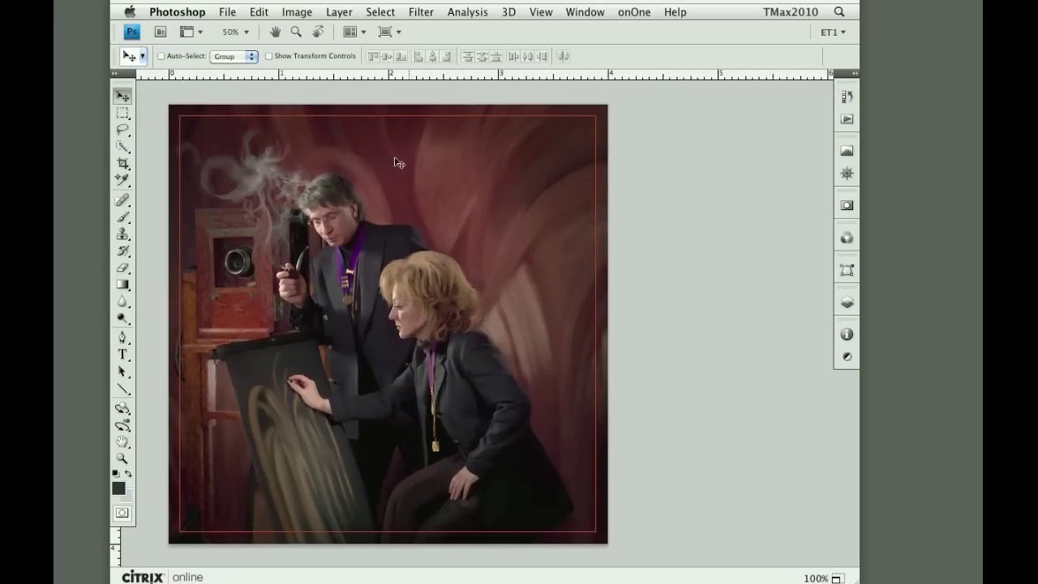
{"action": "left_click", "coordinate": [186, 12]}
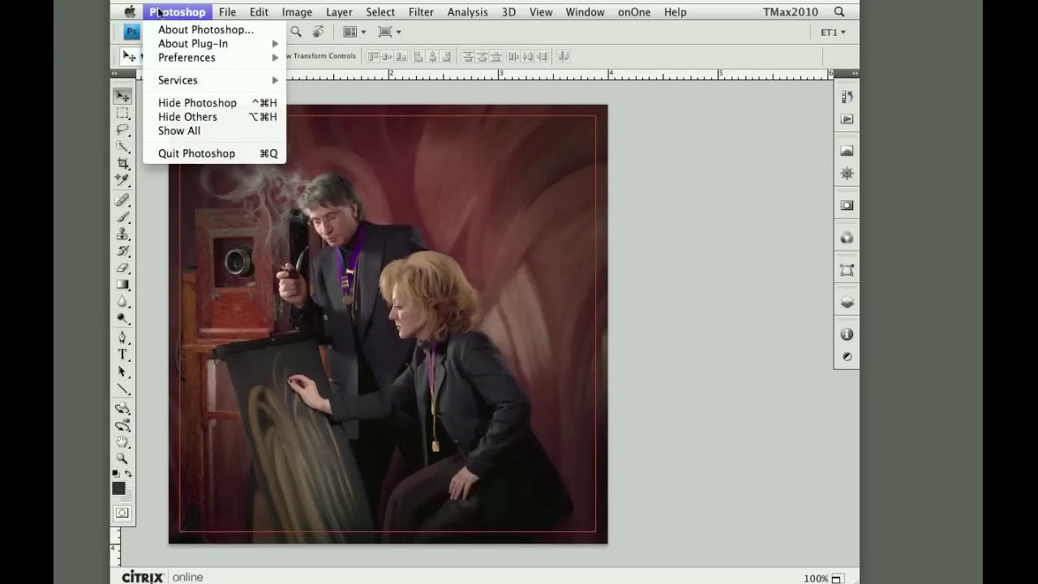
{"action": "mouse_move", "coordinate": [129, 11]}
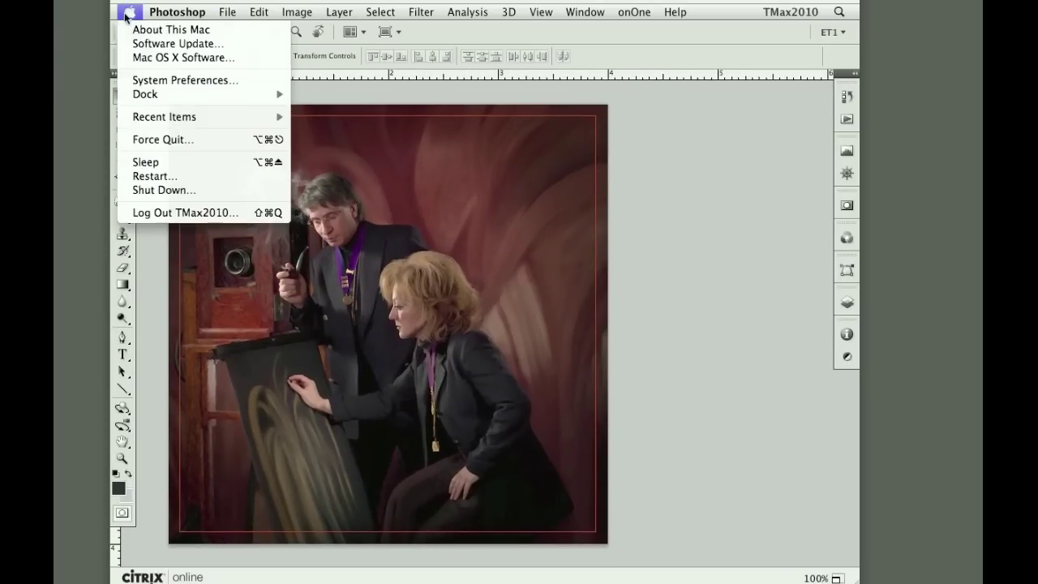
{"action": "left_click", "coordinate": [158, 79]}
{"action": "left_click", "coordinate": [818, 227]}
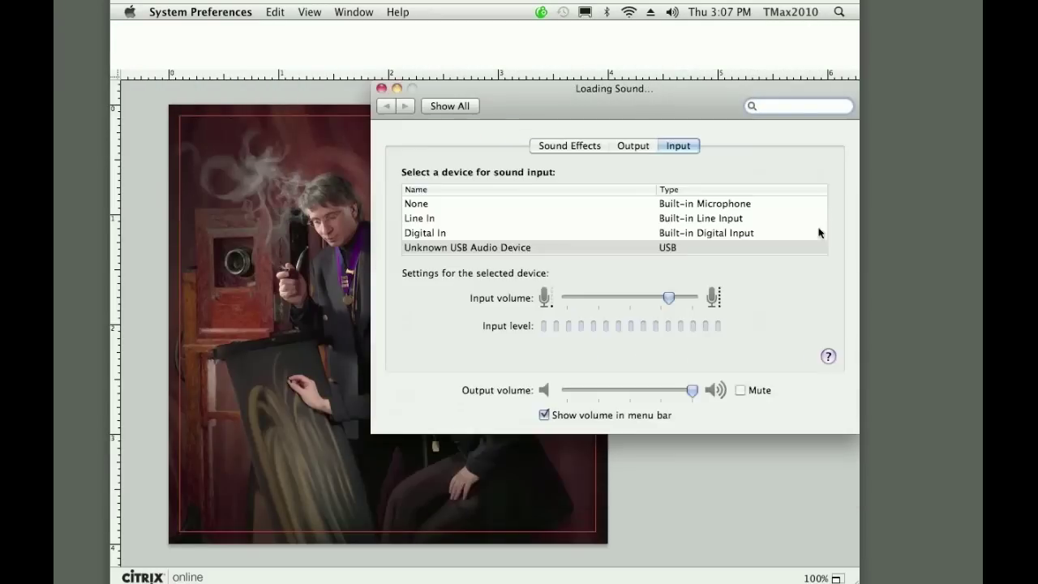
{"action": "left_click", "coordinate": [442, 105]}
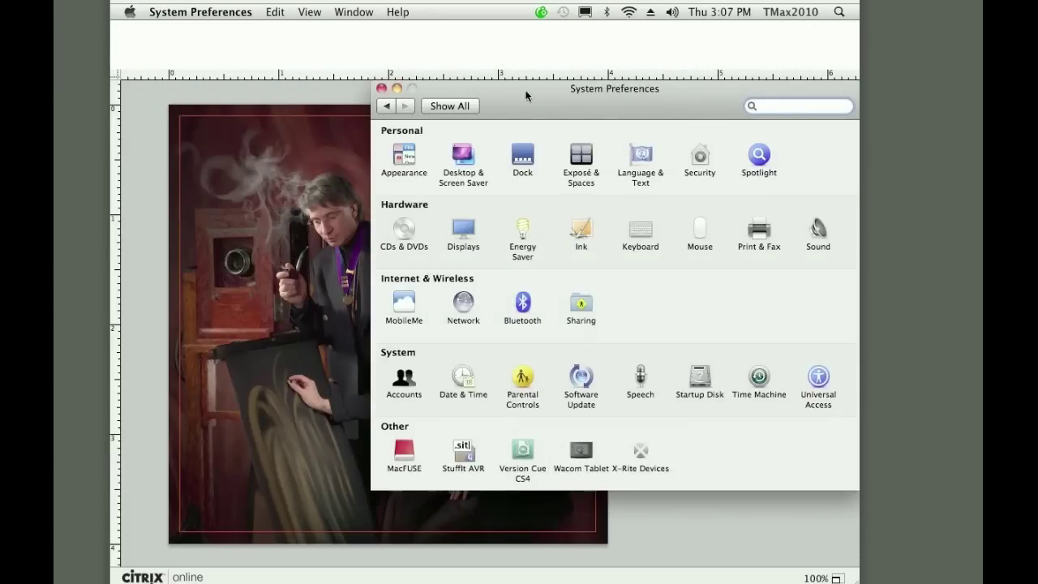
{"action": "left_click", "coordinate": [467, 230]}
{"action": "left_click_drag", "start_coordinate": [534, 88], "coordinate": [640, 78]}
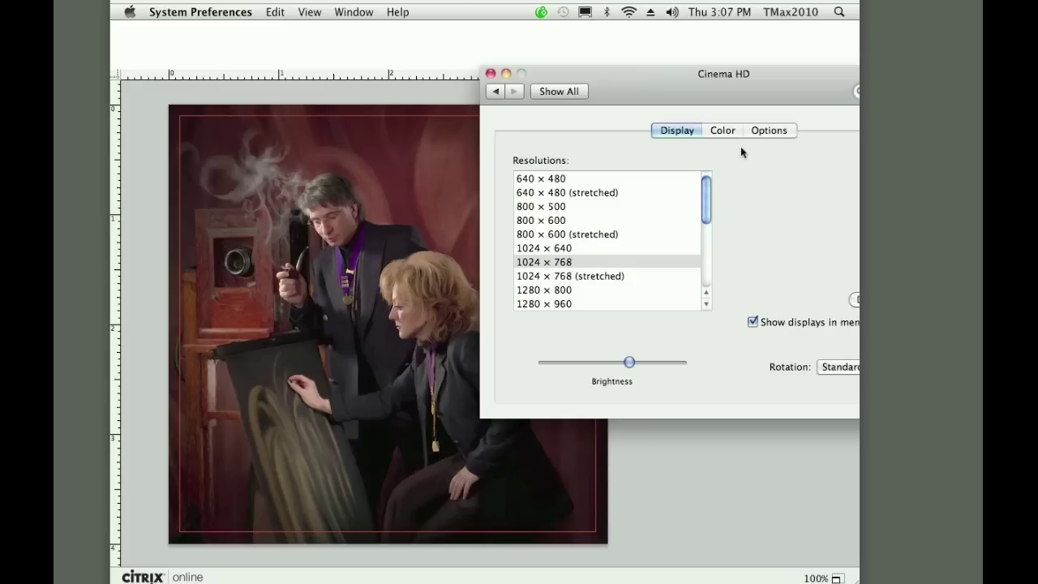
{"action": "left_click", "coordinate": [724, 130]}
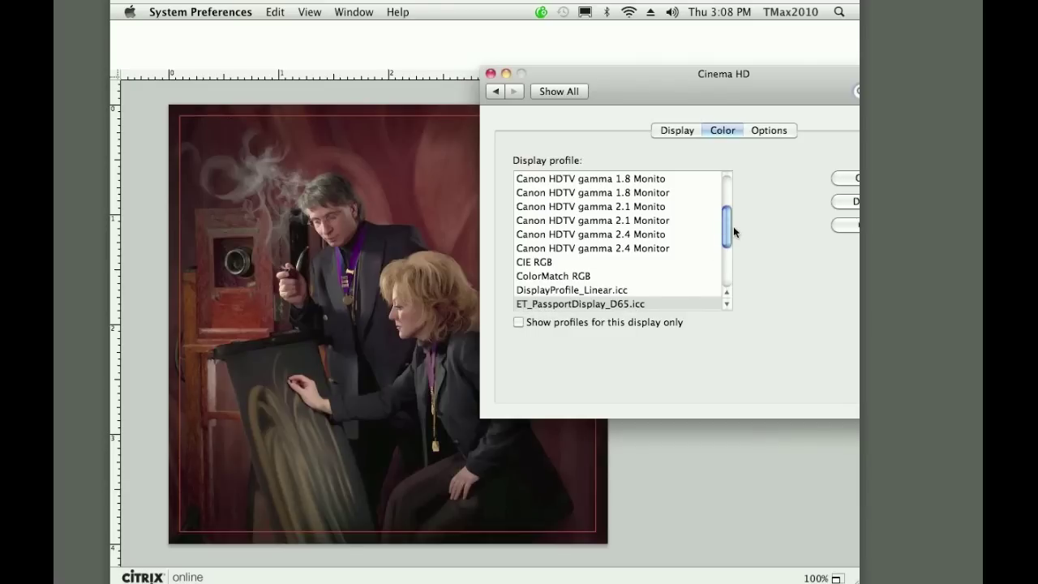
Compare the portrait under the Wide Gamut RGB, sRGB IEC61966-2.1, ProPhoto RGB, PAL/SECAM and Generic RGB display profiles
{"action": "left_click_drag", "start_coordinate": [726, 235], "coordinate": [716, 283]}
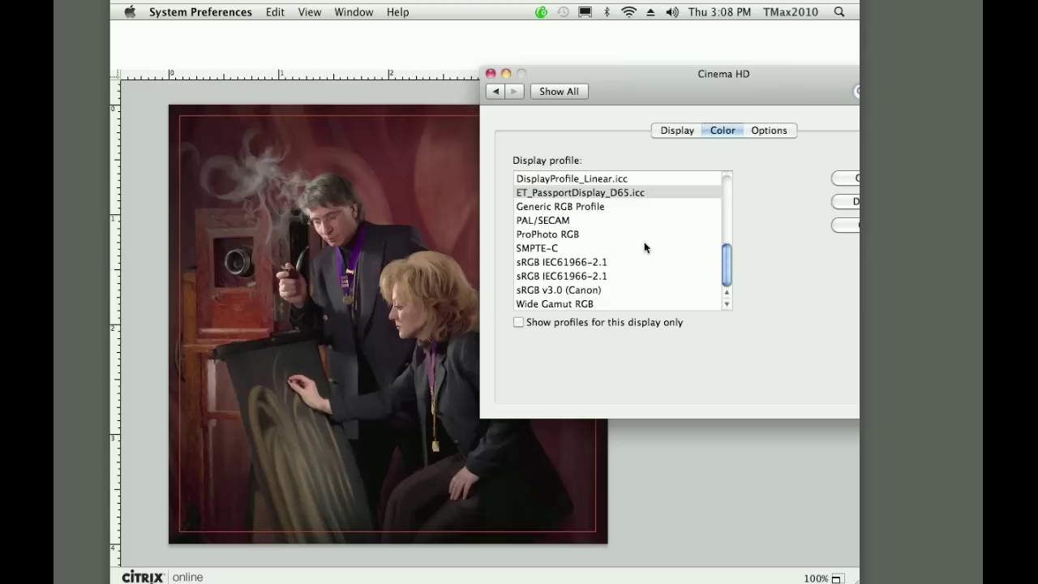
{"action": "left_click", "coordinate": [612, 303]}
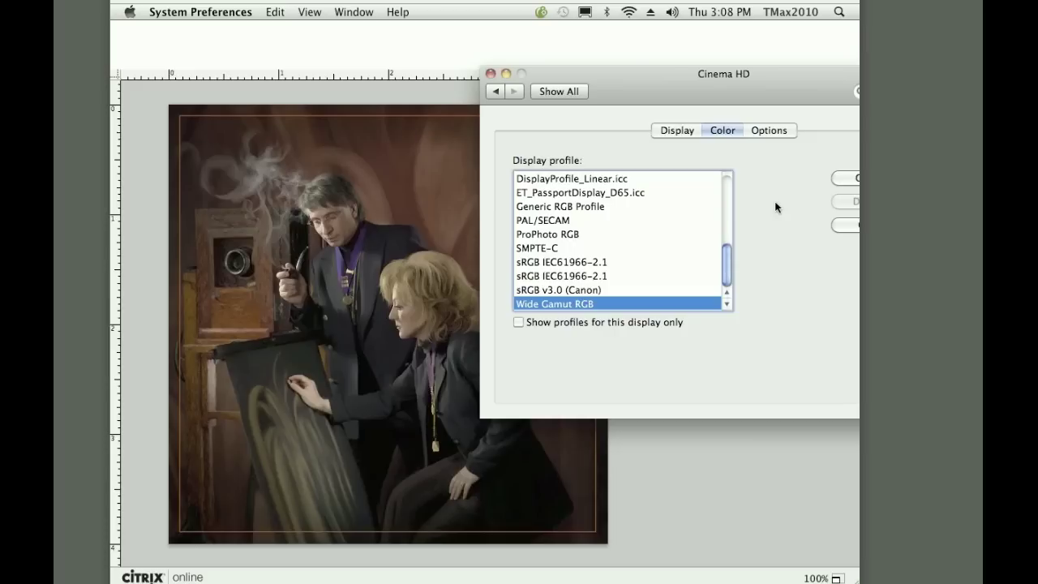
{"action": "left_click", "coordinate": [557, 279]}
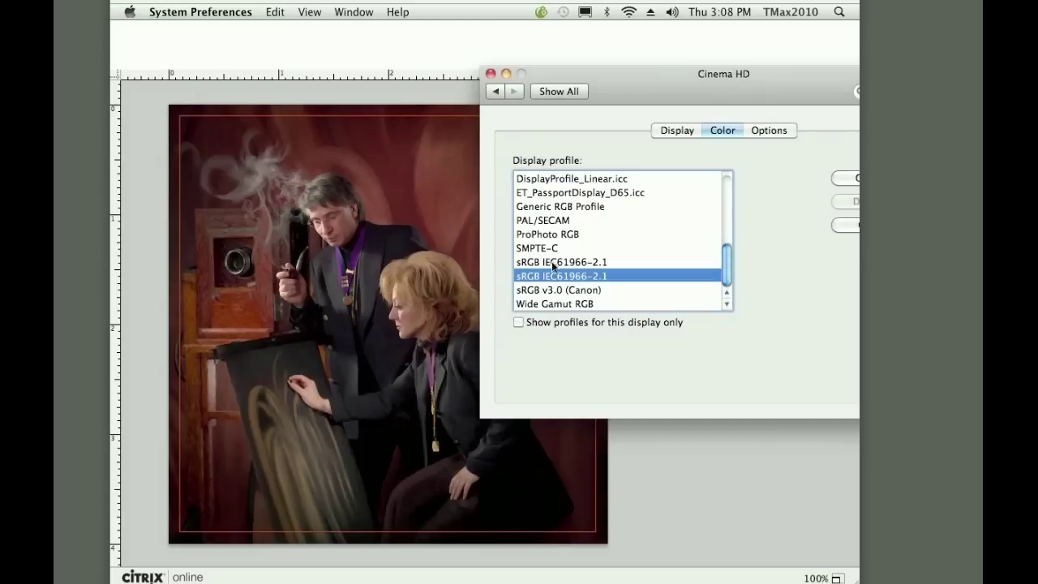
{"action": "left_click", "coordinate": [557, 264]}
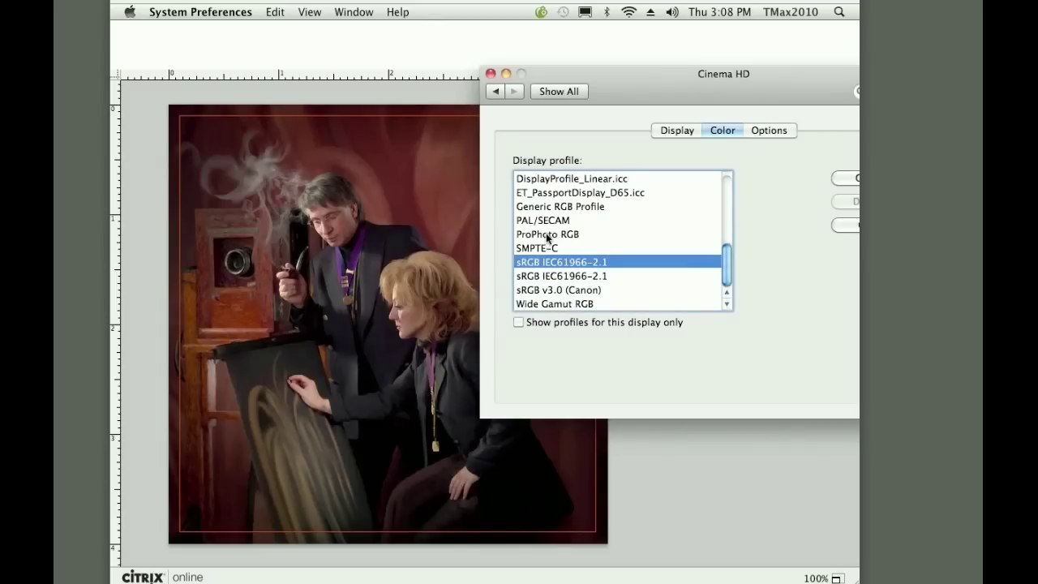
{"action": "left_click", "coordinate": [547, 234]}
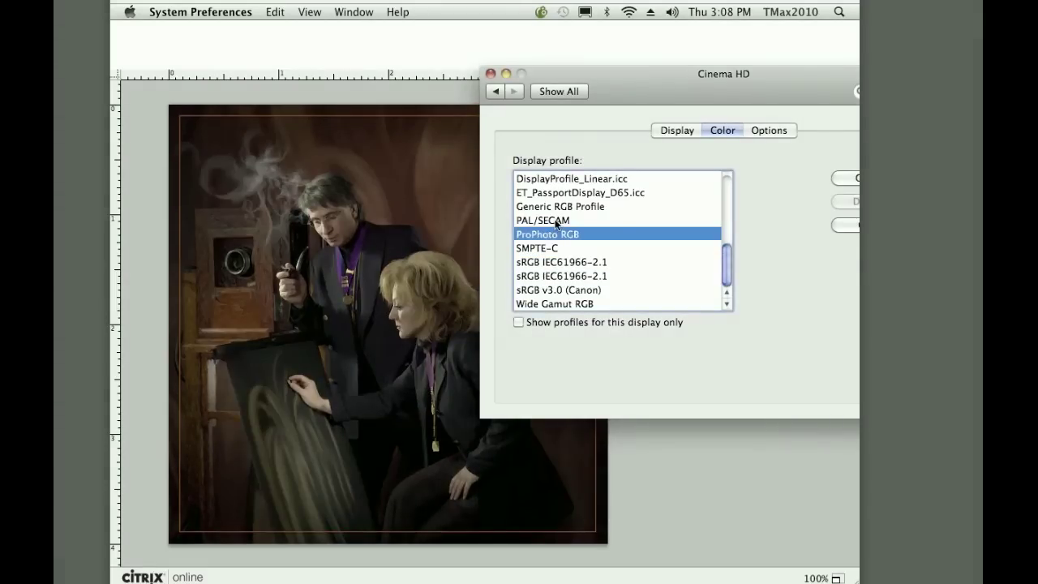
{"action": "left_click", "coordinate": [557, 221]}
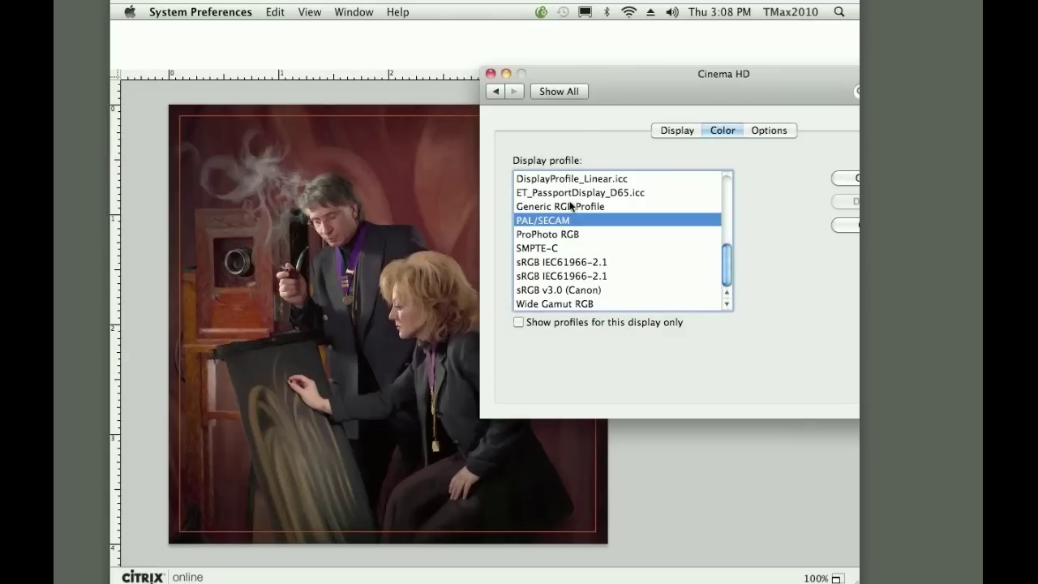
{"action": "left_click", "coordinate": [574, 208]}
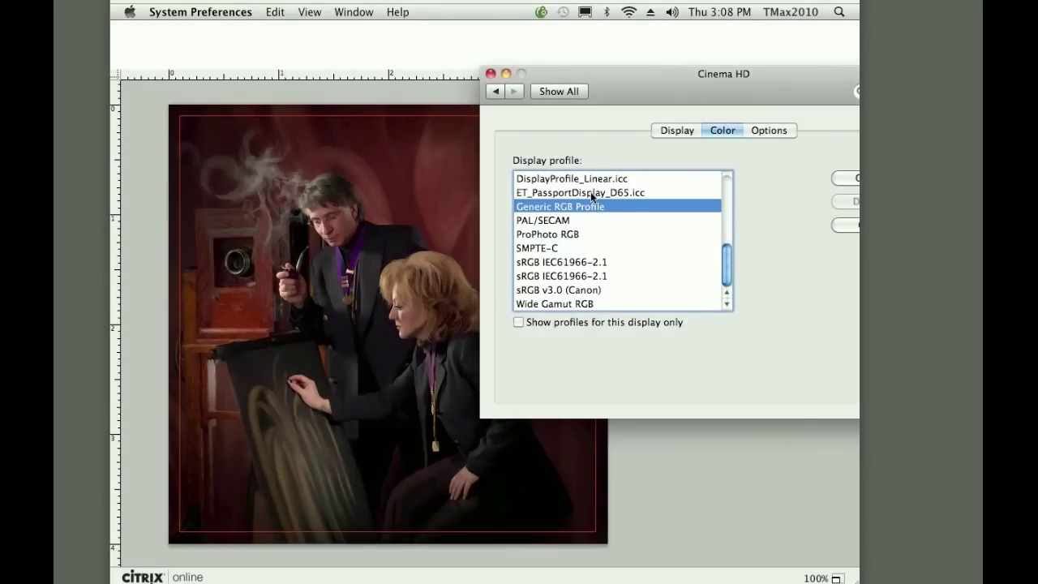
Set the display profile to ET_PassportDisplay_D65.icc and close System Preferences
{"action": "left_click", "coordinate": [606, 192]}
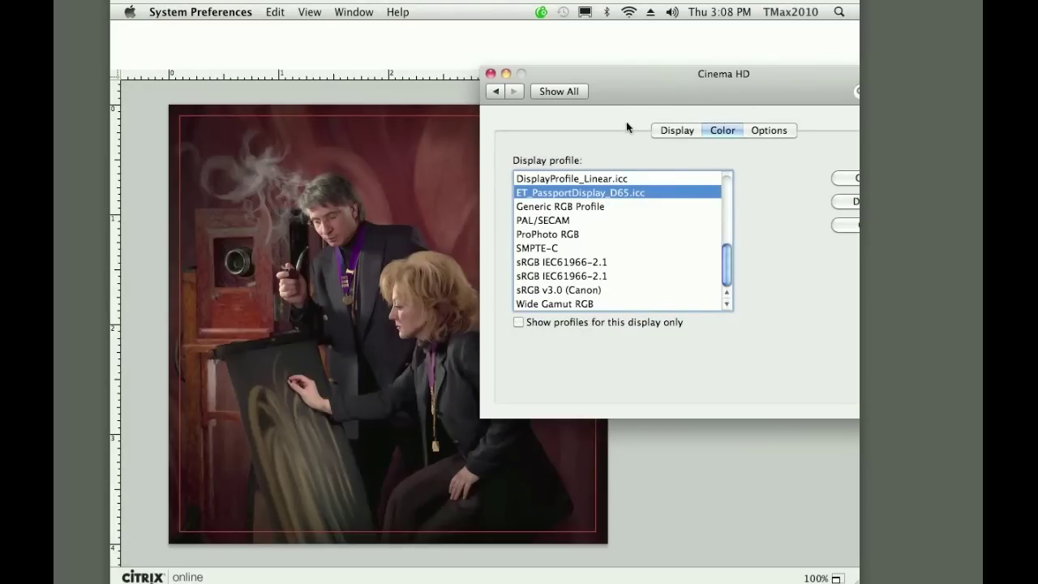
{"action": "left_click", "coordinate": [491, 73]}
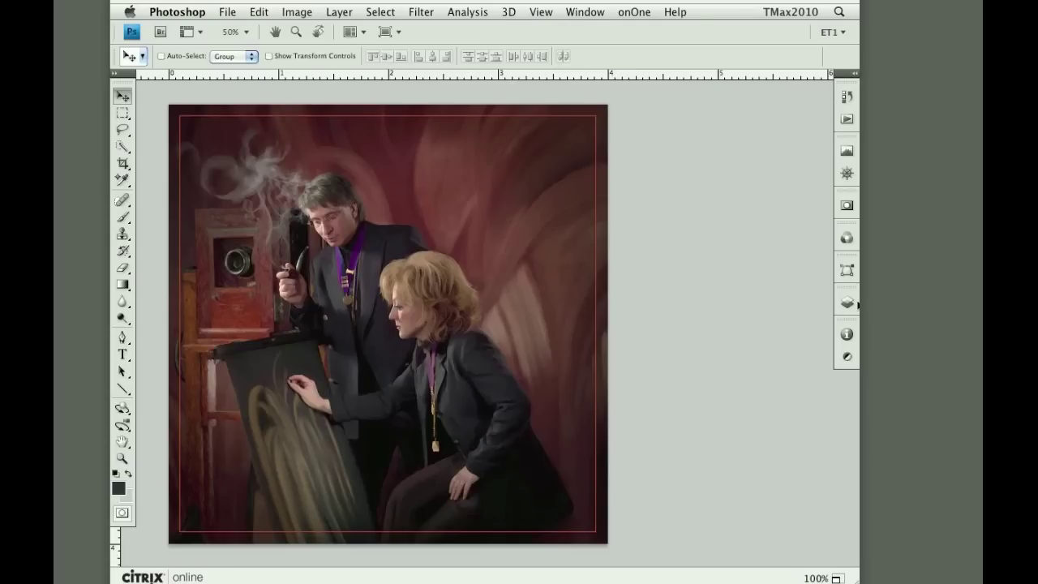
Add a Levels adjustment layer above the portrait's background and float its settings over the canvas without the color readings
{"action": "left_click", "coordinate": [847, 302]}
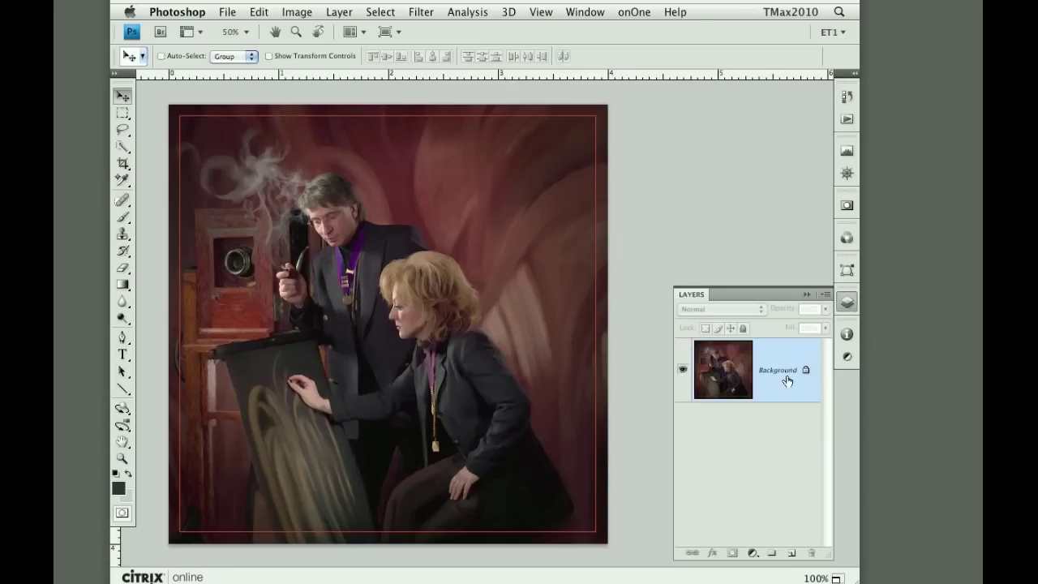
{"action": "left_click", "coordinate": [753, 553]}
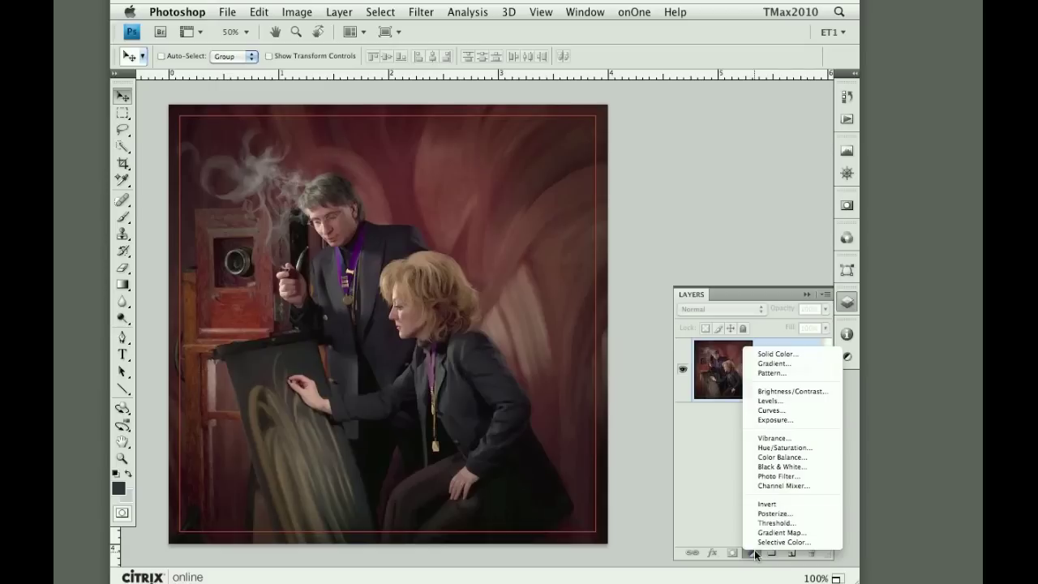
{"action": "left_click", "coordinate": [815, 402]}
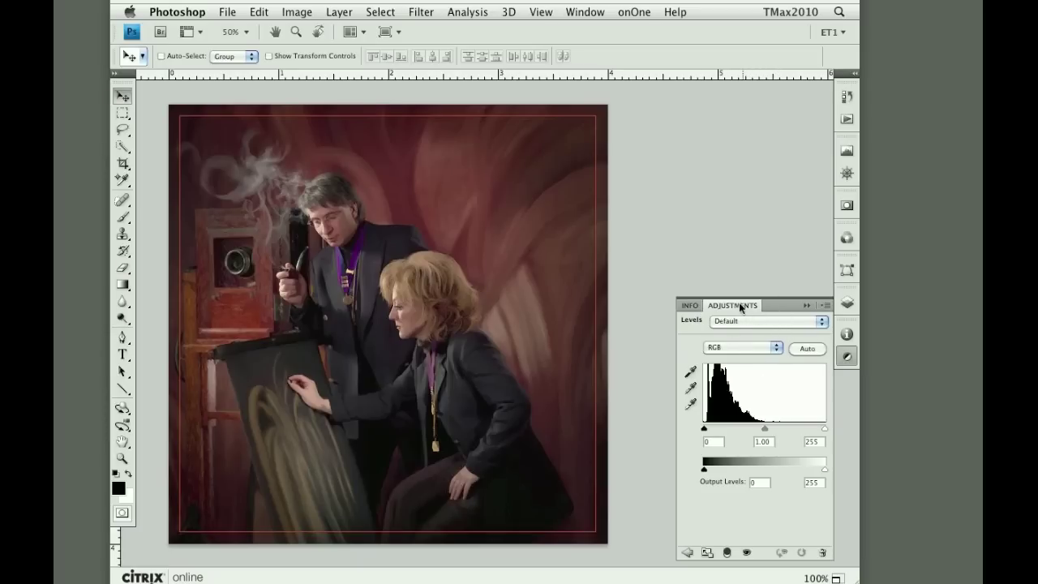
{"action": "left_click_drag", "start_coordinate": [734, 305], "coordinate": [554, 153]}
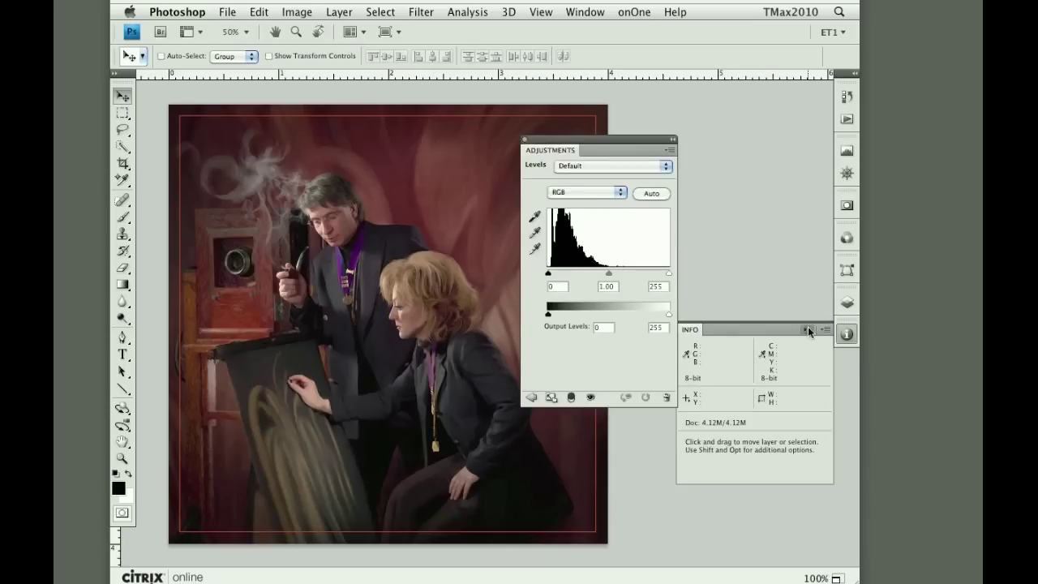
{"action": "left_click", "coordinate": [808, 326]}
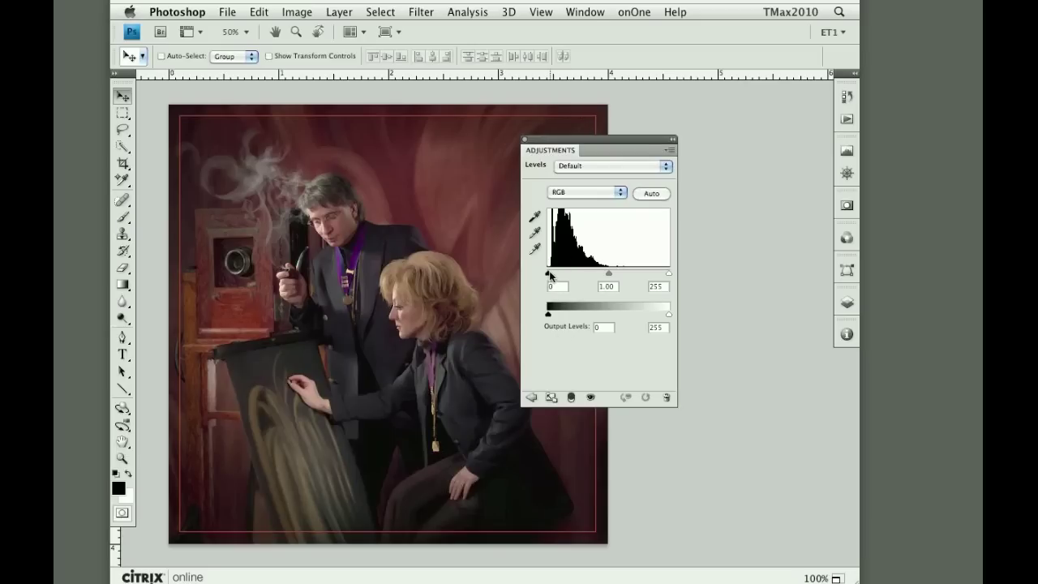
Preview the portrait's shadow clipping with a black input level of 12, reset it to 0, and raise the black output level to 12
{"action": "left_click_drag", "start_coordinate": [548, 275], "coordinate": [554, 275]}
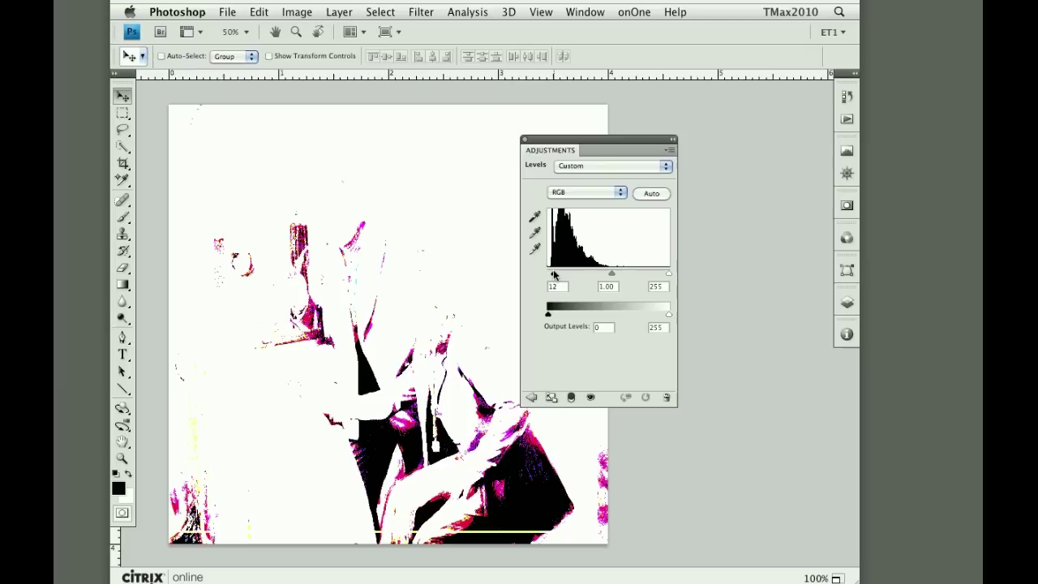
{"action": "left_click_drag", "start_coordinate": [553, 275], "coordinate": [549, 275]}
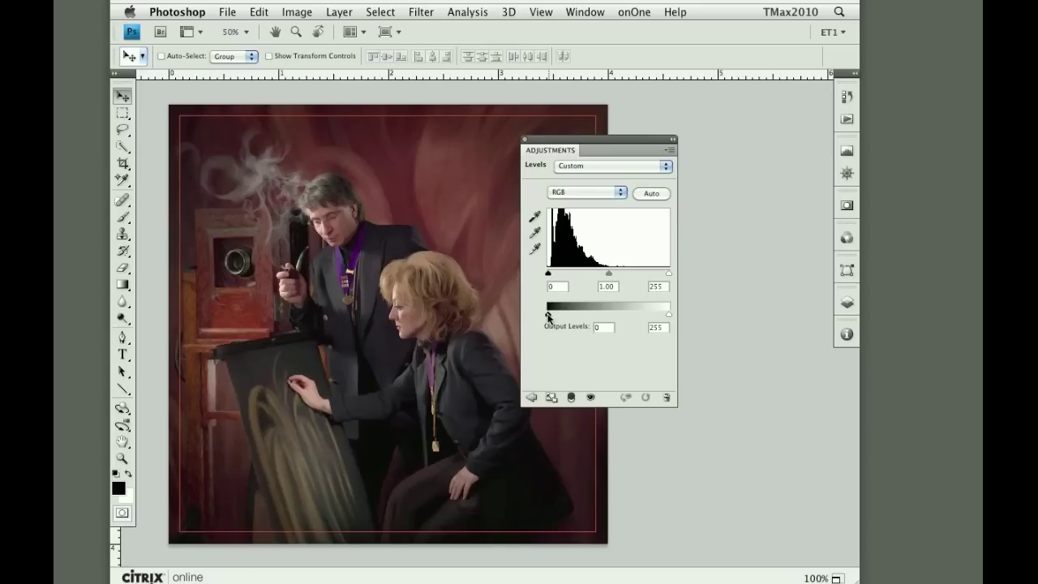
{"action": "left_click_drag", "start_coordinate": [548, 314], "coordinate": [555, 315]}
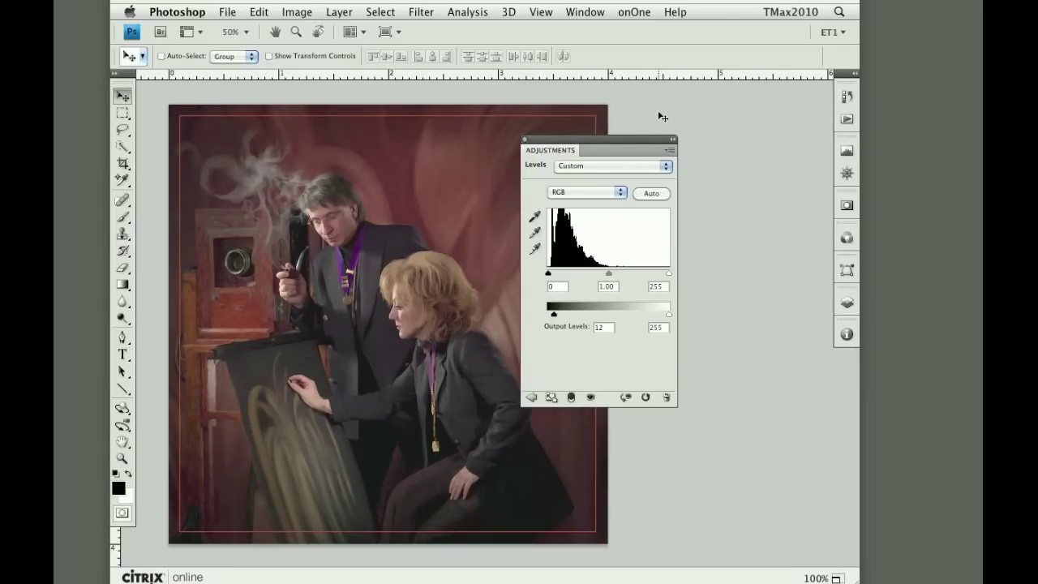
{"action": "left_click_drag", "start_coordinate": [609, 138], "coordinate": [693, 123]}
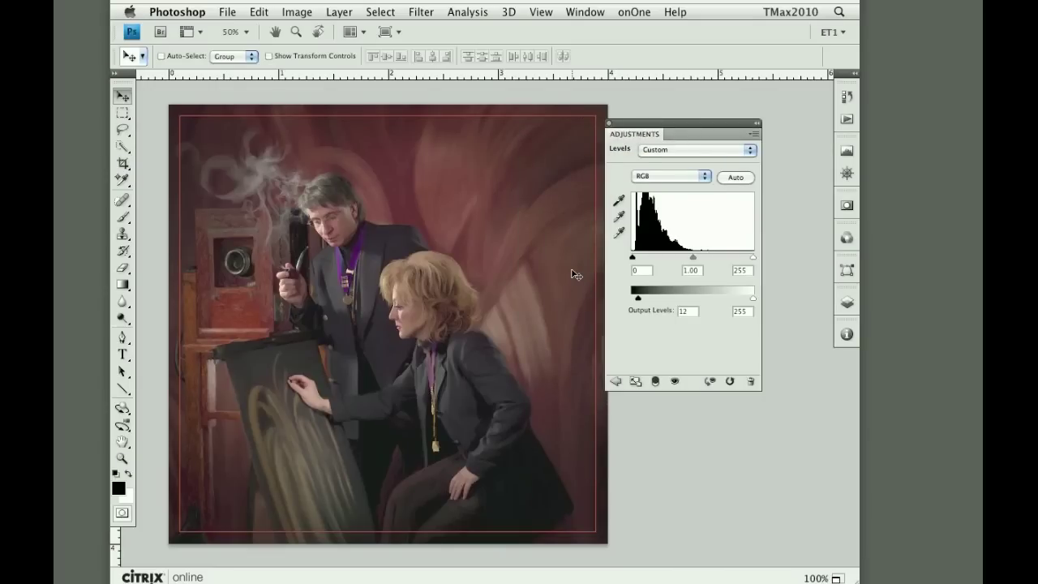
Preview the portrait's highlight clipping at the white input level and close PrintableRange01.psd without saving its changes
{"action": "left_click", "coordinate": [753, 258], "text": "alt"}
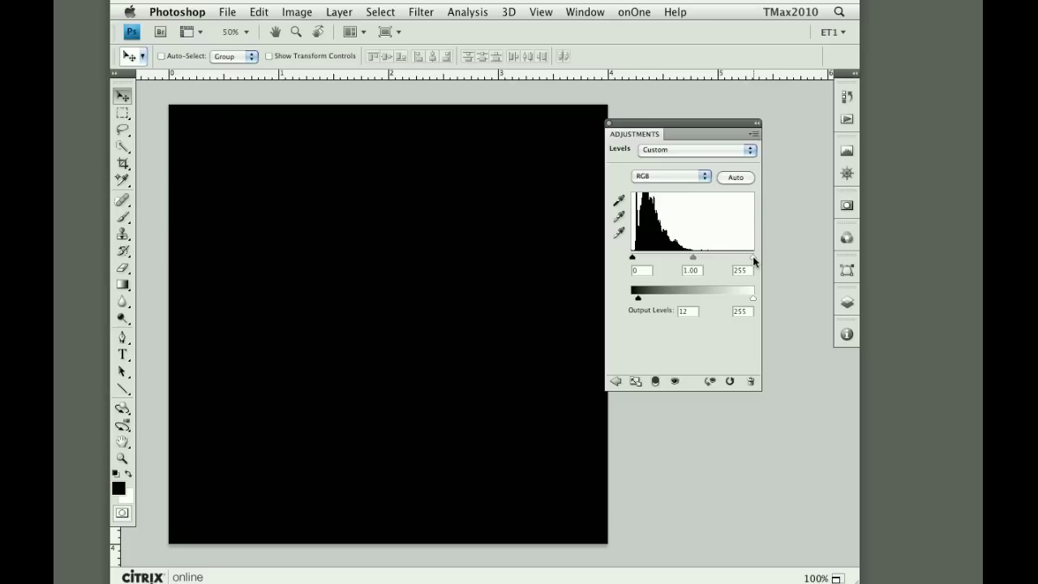
{"action": "left_click_drag", "start_coordinate": [754, 257], "coordinate": [781, 211]}
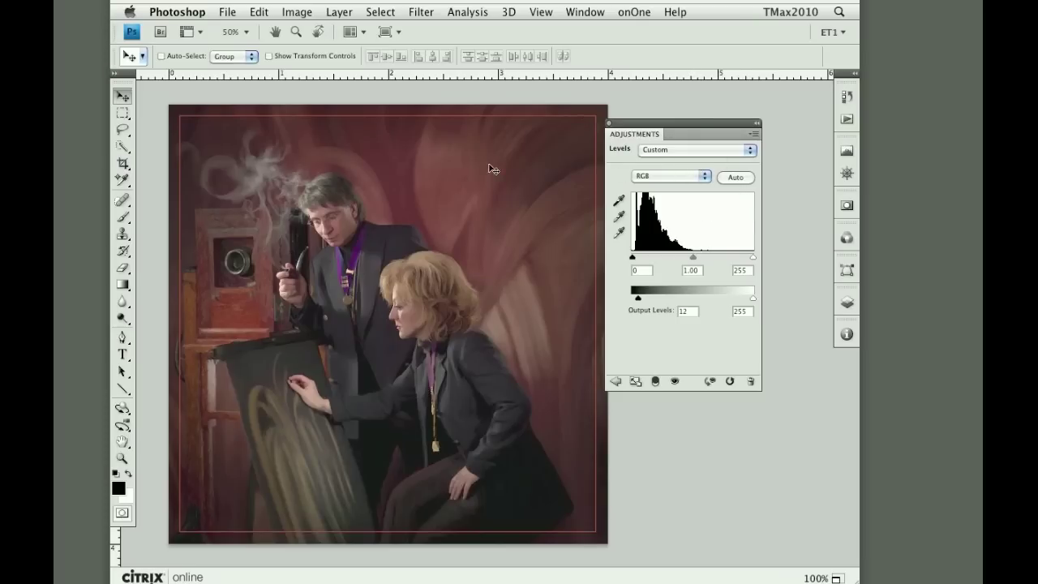
{"action": "key", "text": "super+w"}
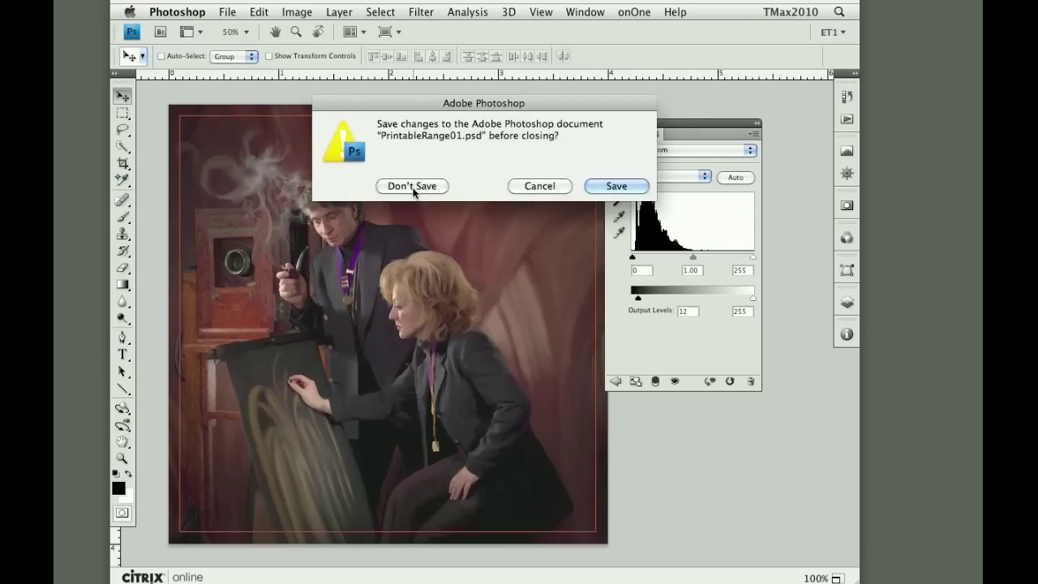
{"action": "left_click", "coordinate": [412, 187]}
{"action": "left_click", "coordinate": [493, 331]}
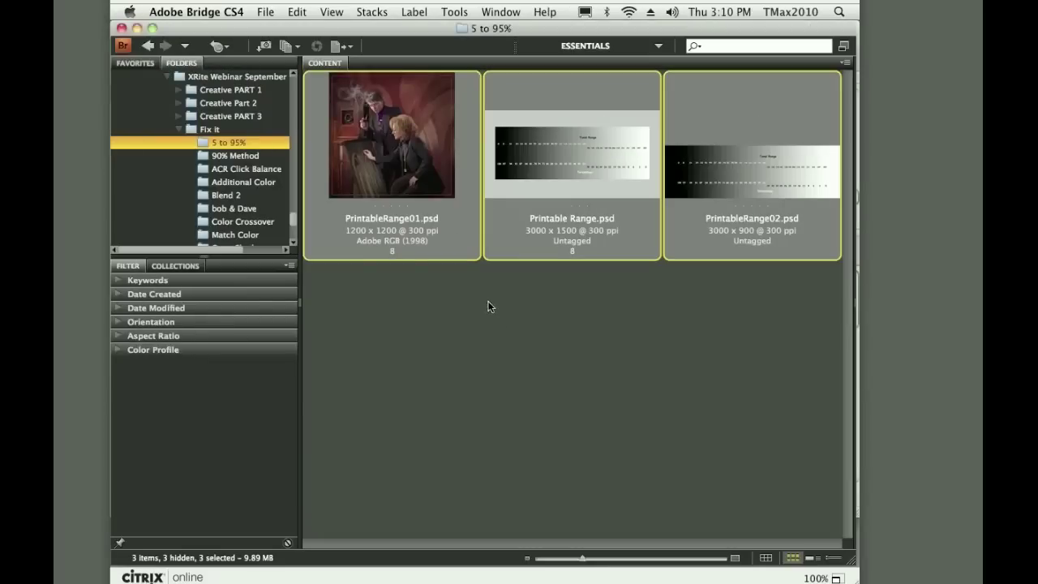
Open 90Method04.jpg from the 90% Method folder in Photoshop
{"action": "left_click", "coordinate": [237, 155]}
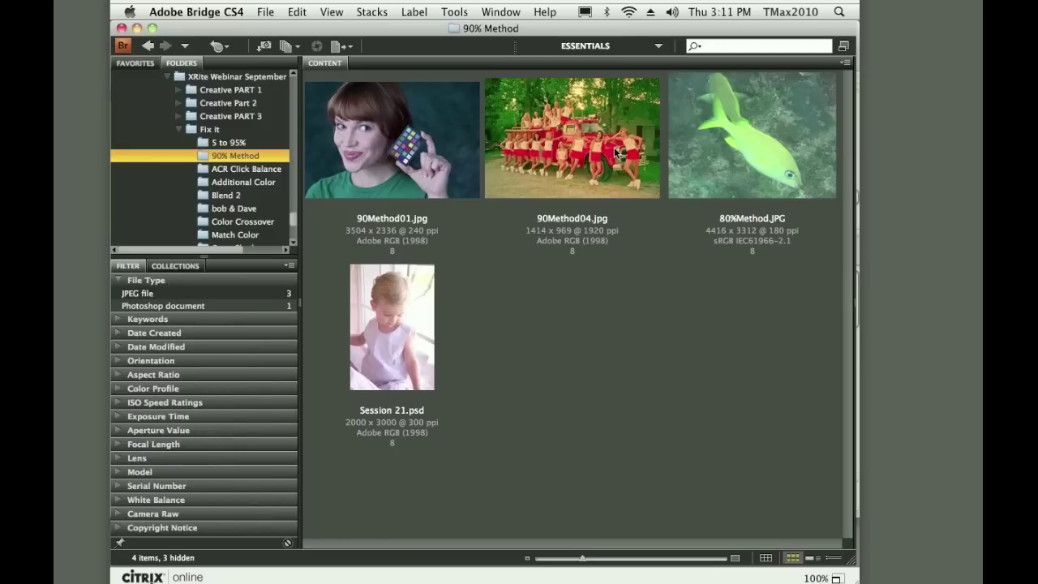
{"action": "left_click", "coordinate": [580, 153]}
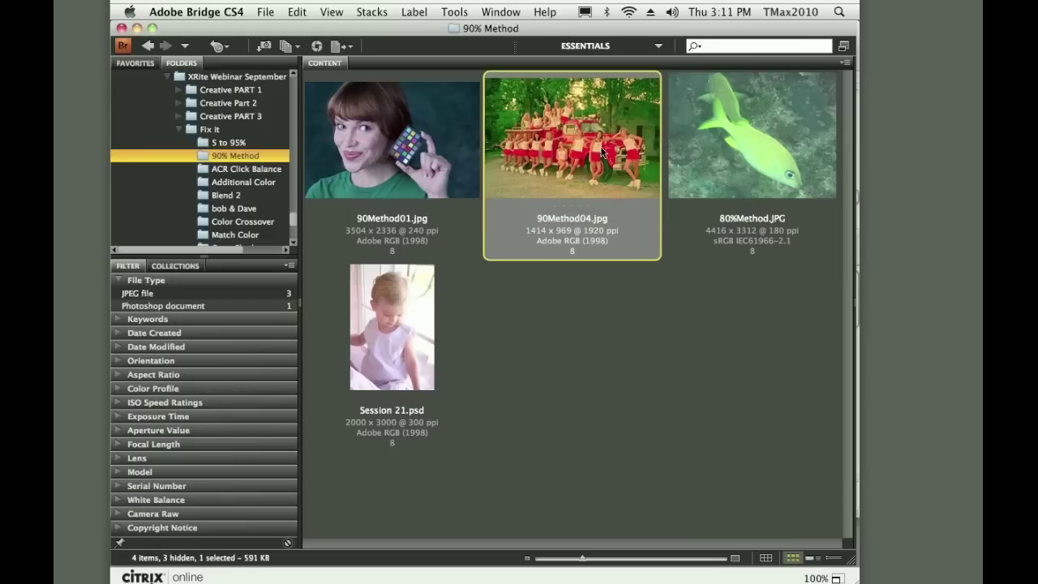
{"action": "double_click", "coordinate": [574, 157]}
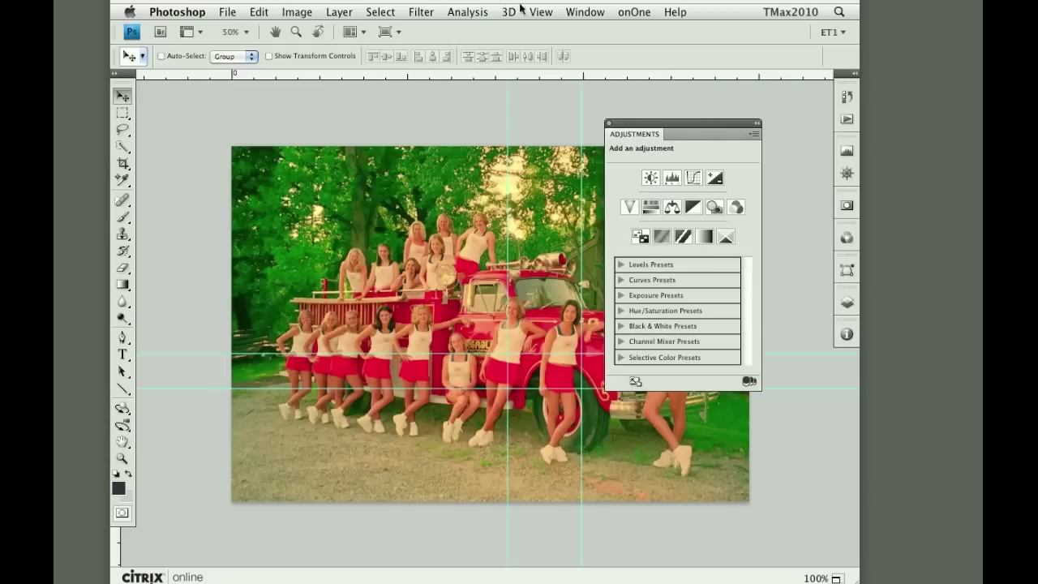
Clear all guides from the fire truck group photo and move the floating adjustment controls further off the image
{"action": "left_click", "coordinate": [541, 11]}
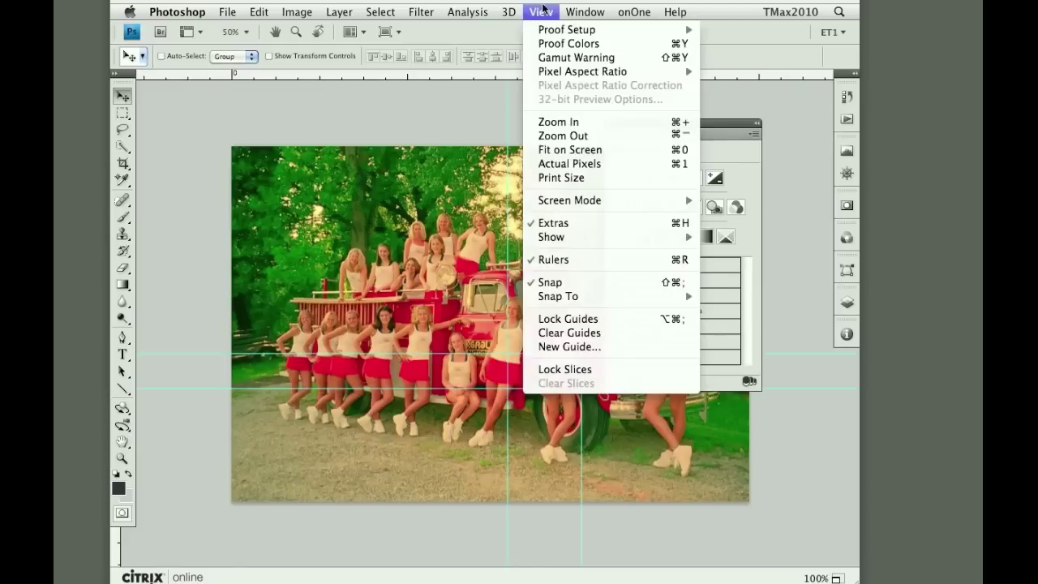
{"action": "left_click", "coordinate": [609, 341]}
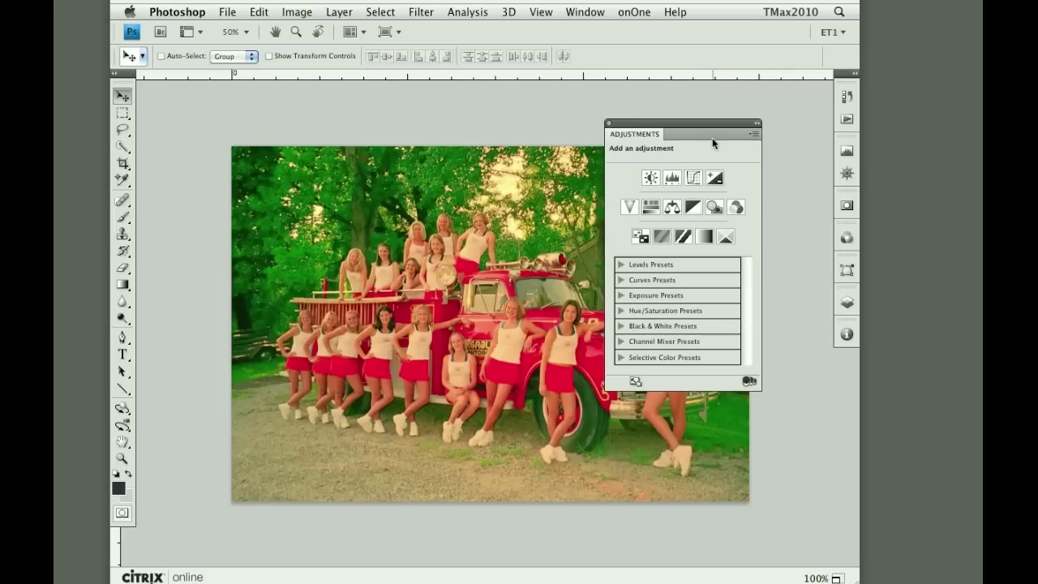
{"action": "key", "text": "F7"}
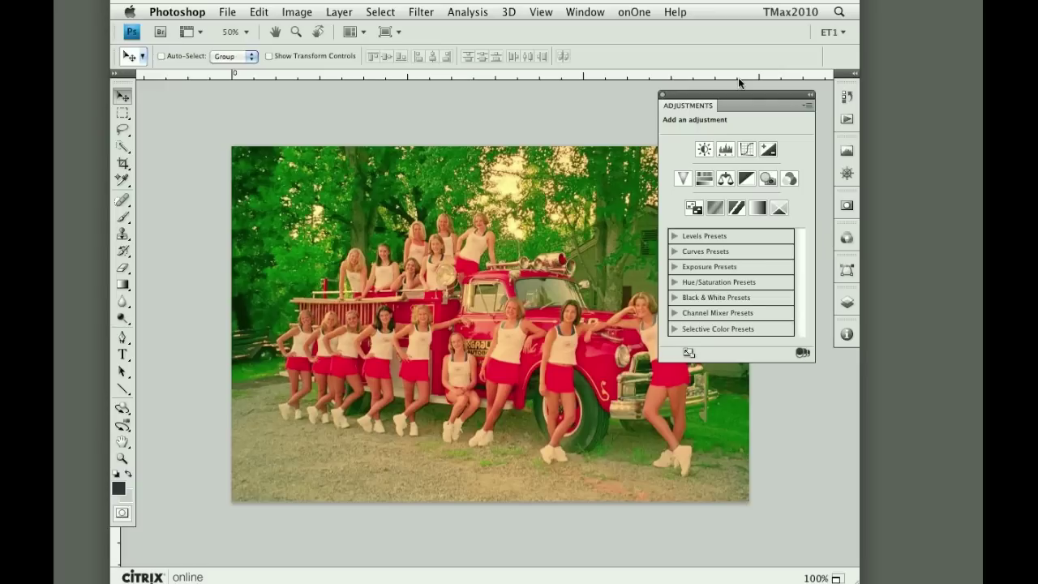
{"action": "left_click_drag", "start_coordinate": [860, 582], "coordinate": [815, 554]}
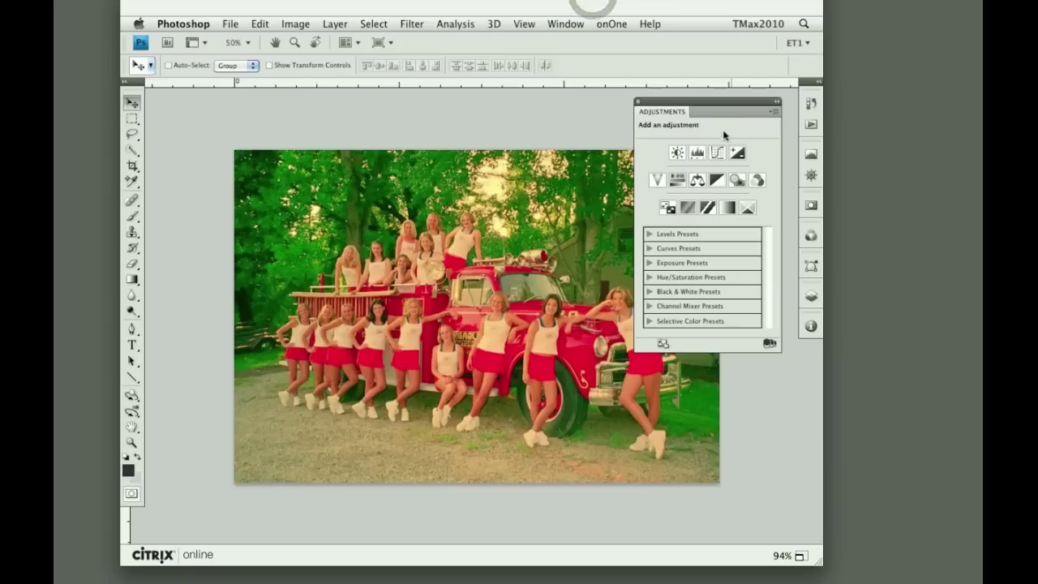
Activate the Color Sampler tool and try the Point Sample size before returning it to 5 by 5 Average
{"action": "left_click", "coordinate": [133, 180]}
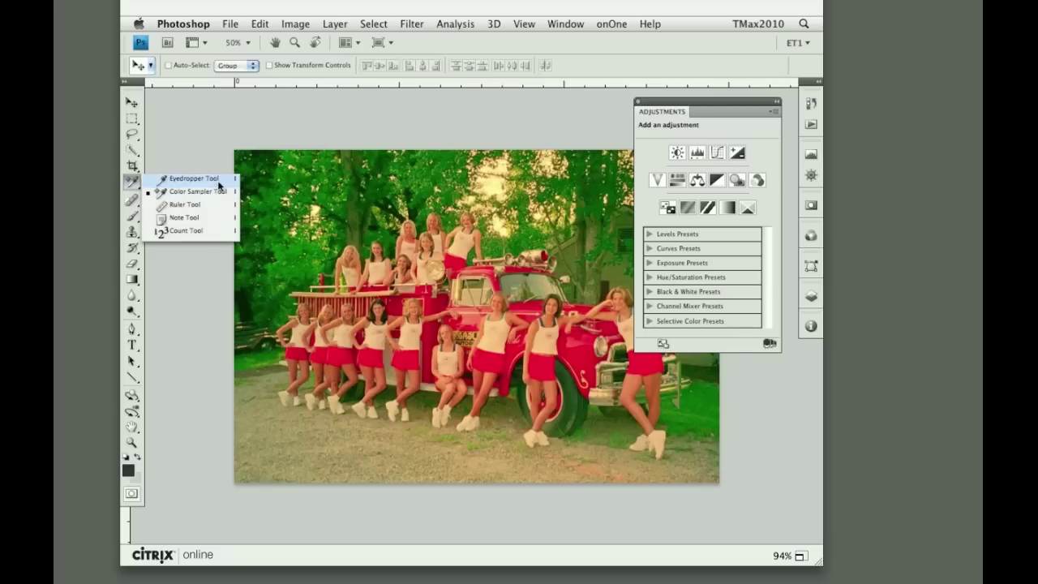
{"action": "left_click", "coordinate": [217, 193]}
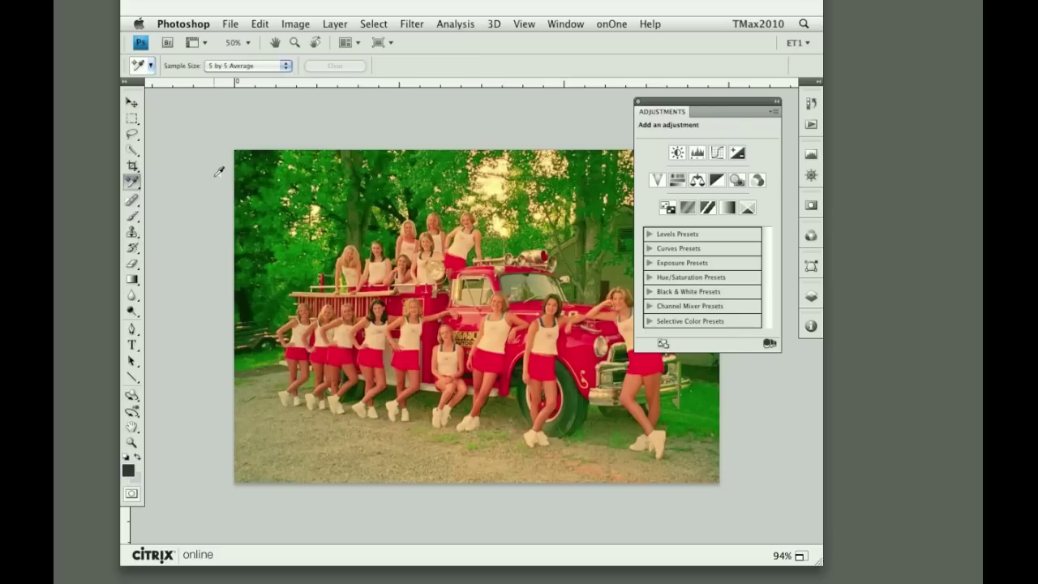
{"action": "left_click", "coordinate": [248, 65]}
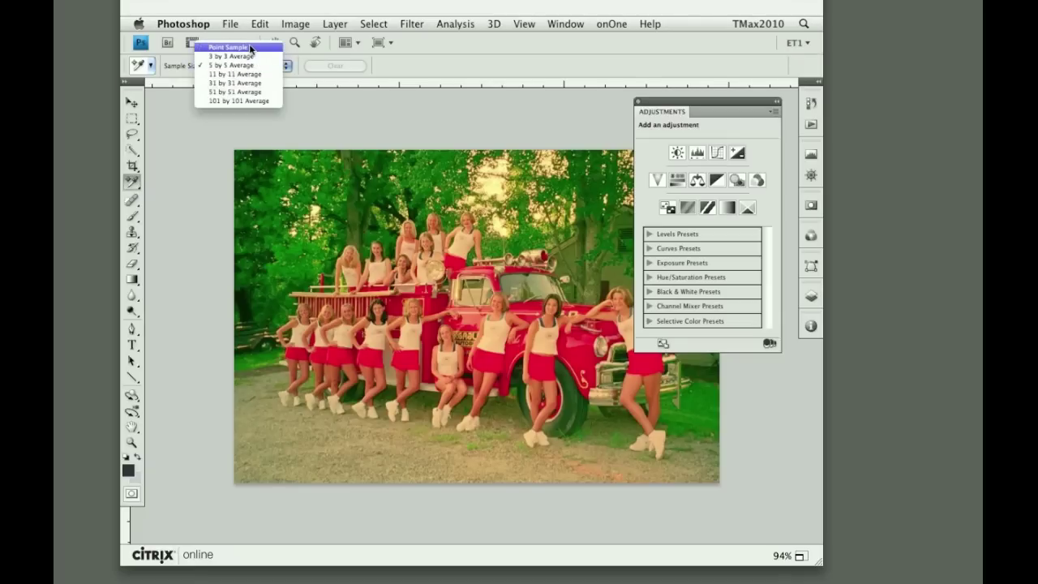
{"action": "left_click", "coordinate": [253, 49]}
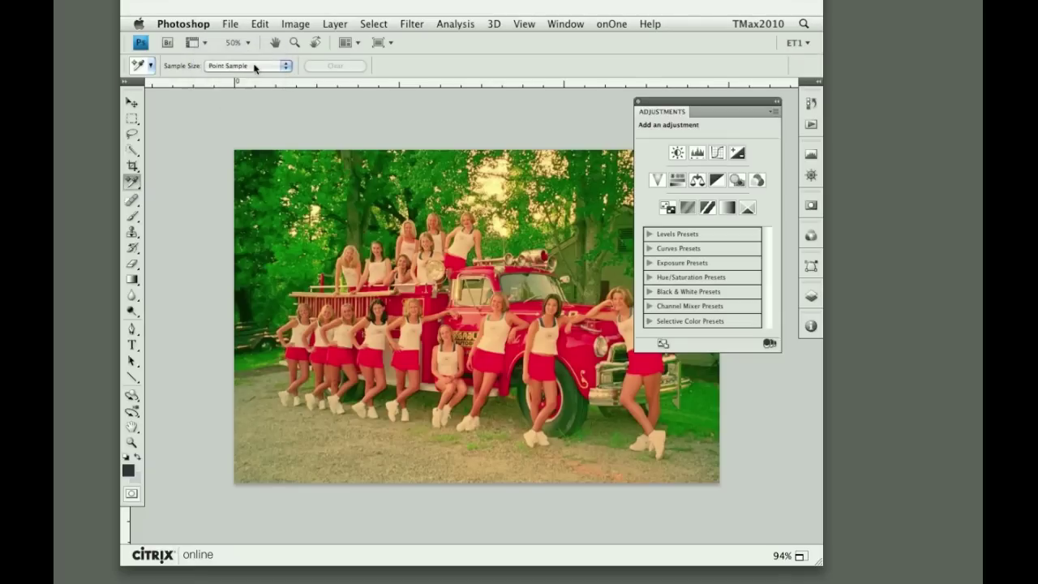
{"action": "left_click", "coordinate": [252, 65]}
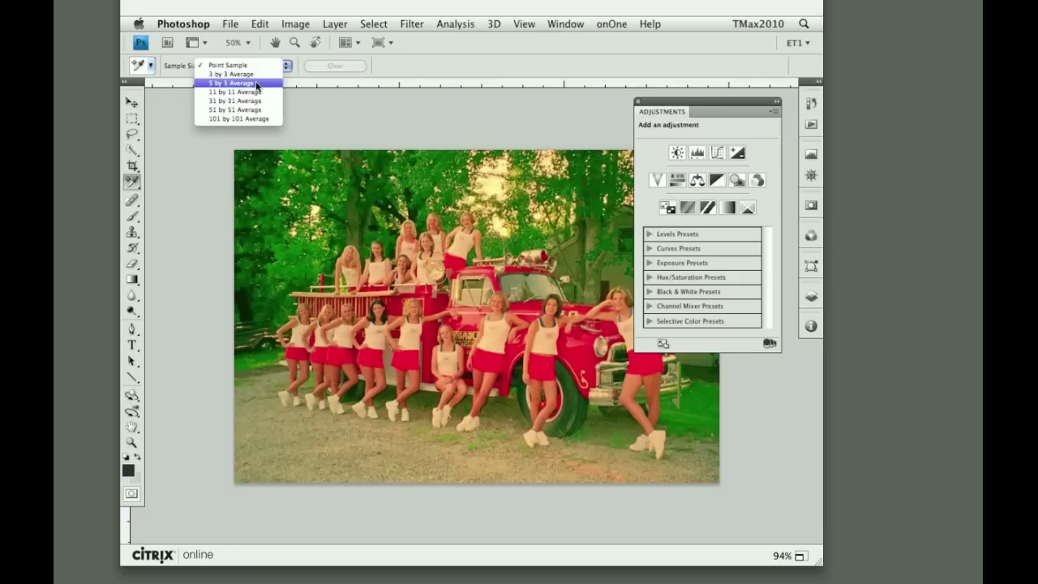
{"action": "left_click", "coordinate": [255, 84]}
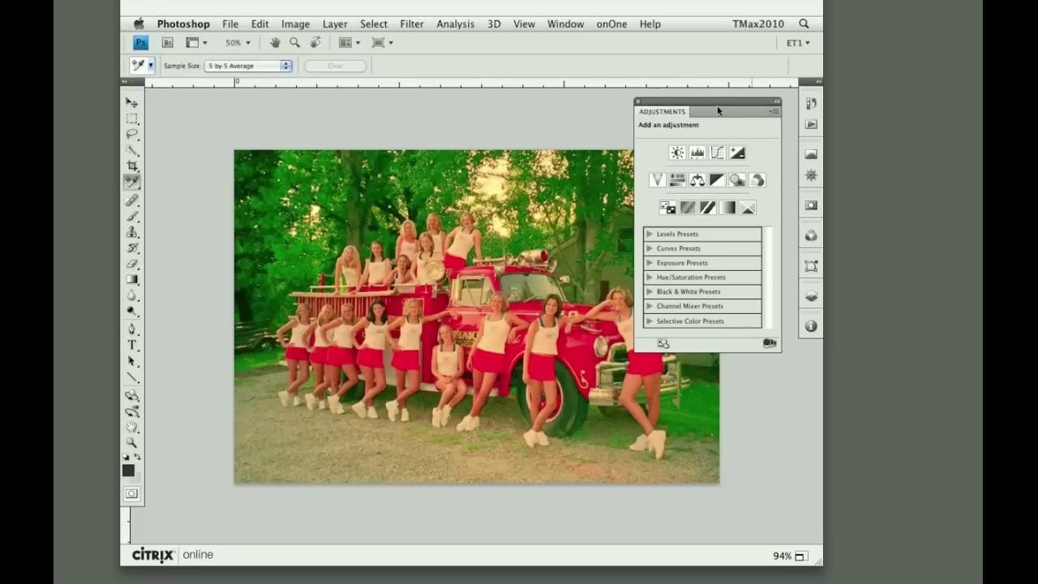
Dock the adjustment controls and place color samplers on a white shirt and the truck's black front tire, keeping their readings in view
{"action": "left_click_drag", "start_coordinate": [738, 103], "coordinate": [812, 357]}
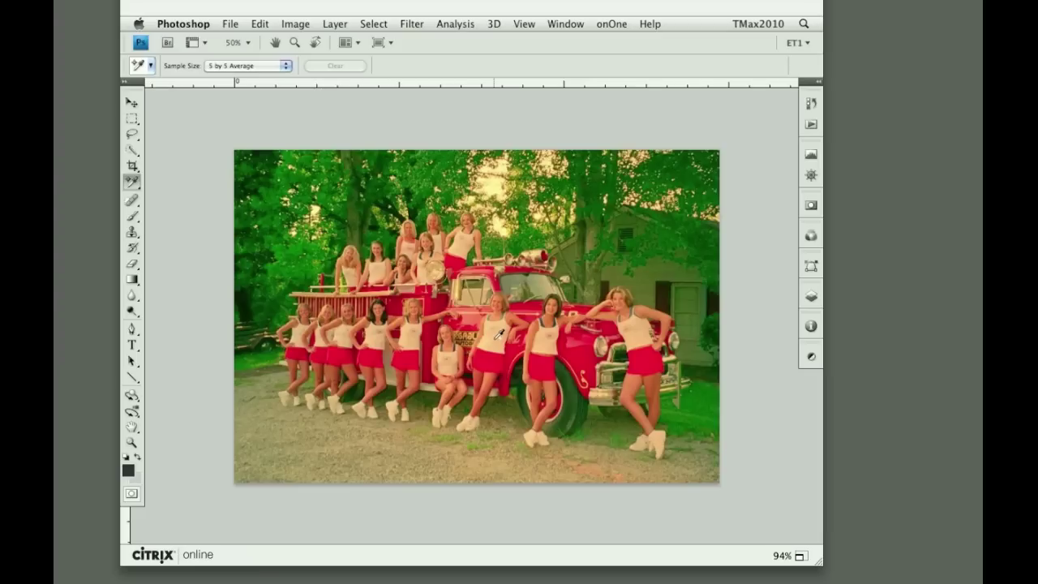
{"action": "left_click", "coordinate": [497, 338]}
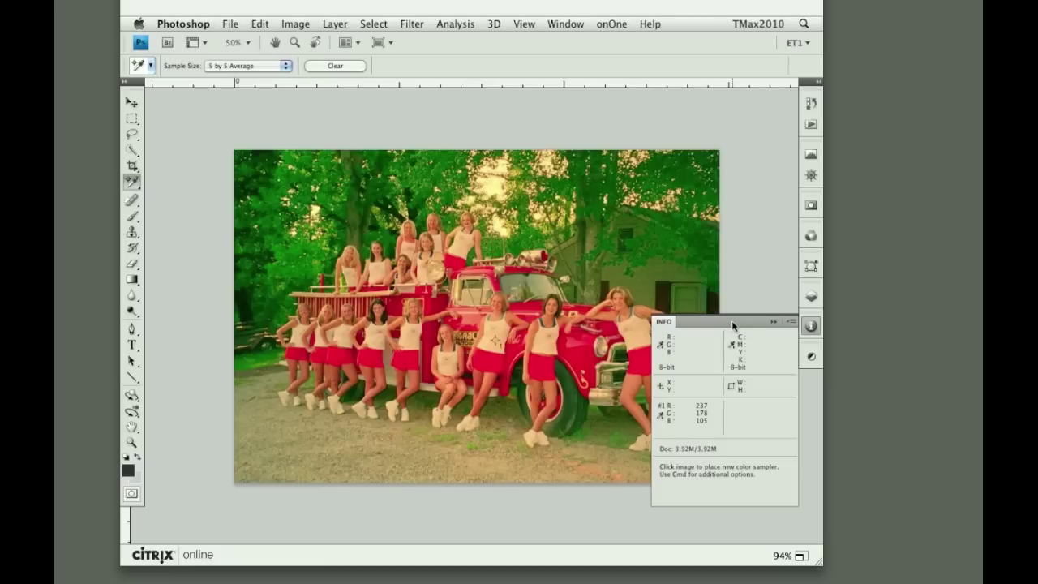
{"action": "left_click_drag", "start_coordinate": [726, 324], "coordinate": [707, 116]}
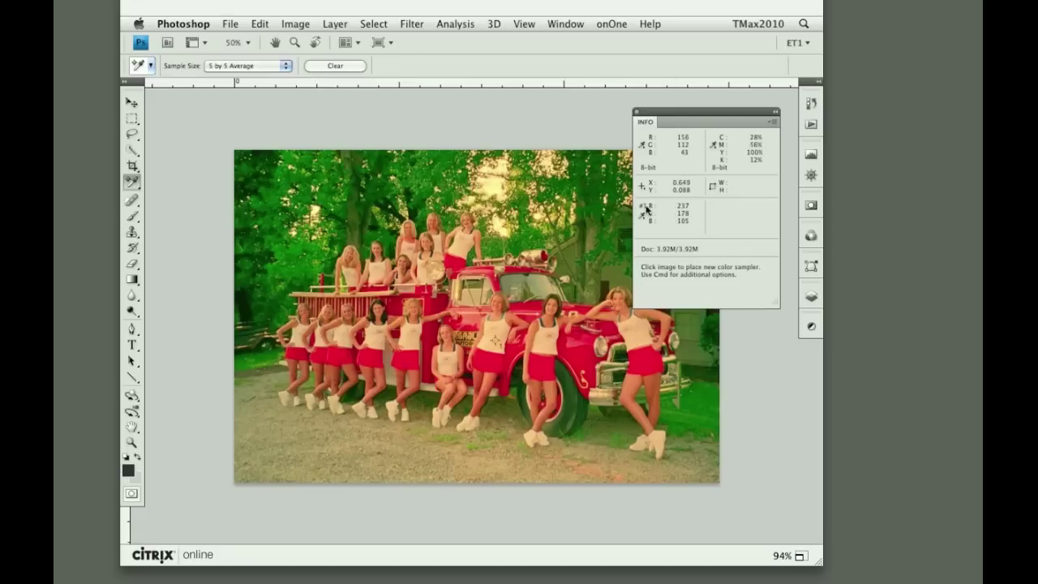
{"action": "left_click_drag", "start_coordinate": [719, 119], "coordinate": [732, 103]}
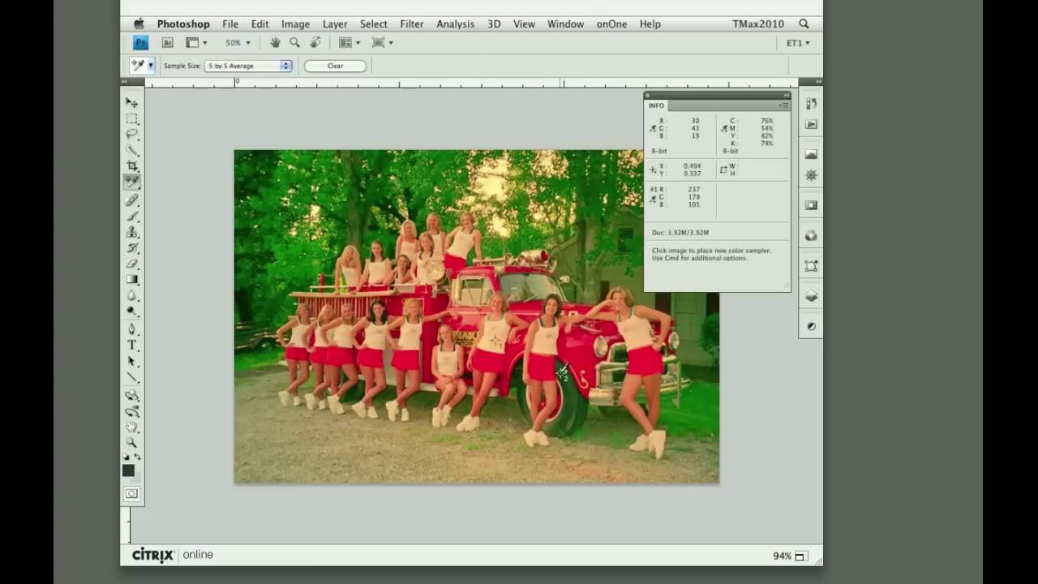
{"action": "left_click", "coordinate": [561, 374]}
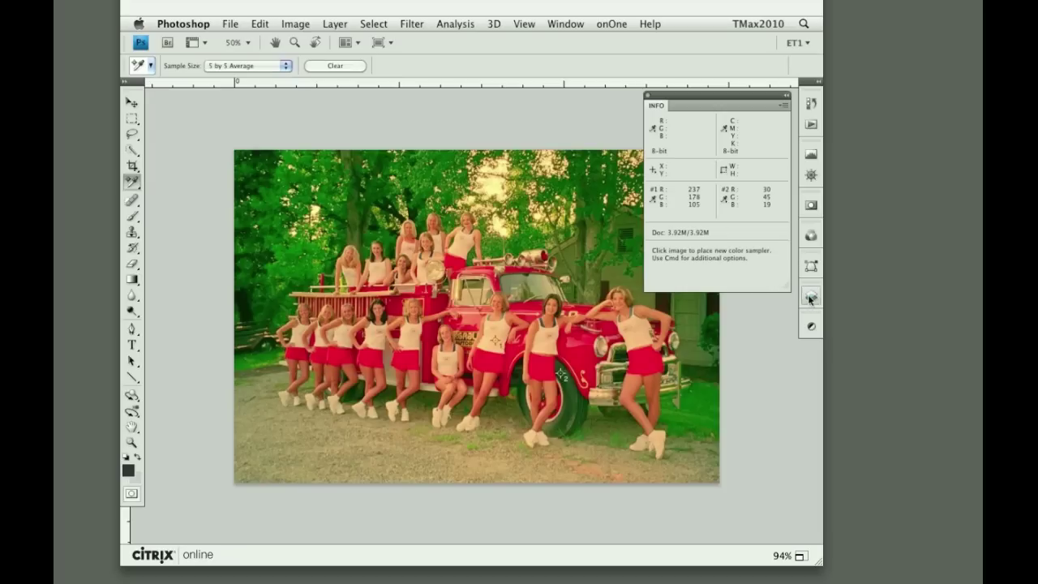
Add a Levels adjustment layer to the group photo and place its settings beside the color sampler readings
{"action": "left_click", "coordinate": [811, 296]}
{"action": "left_click", "coordinate": [723, 531]}
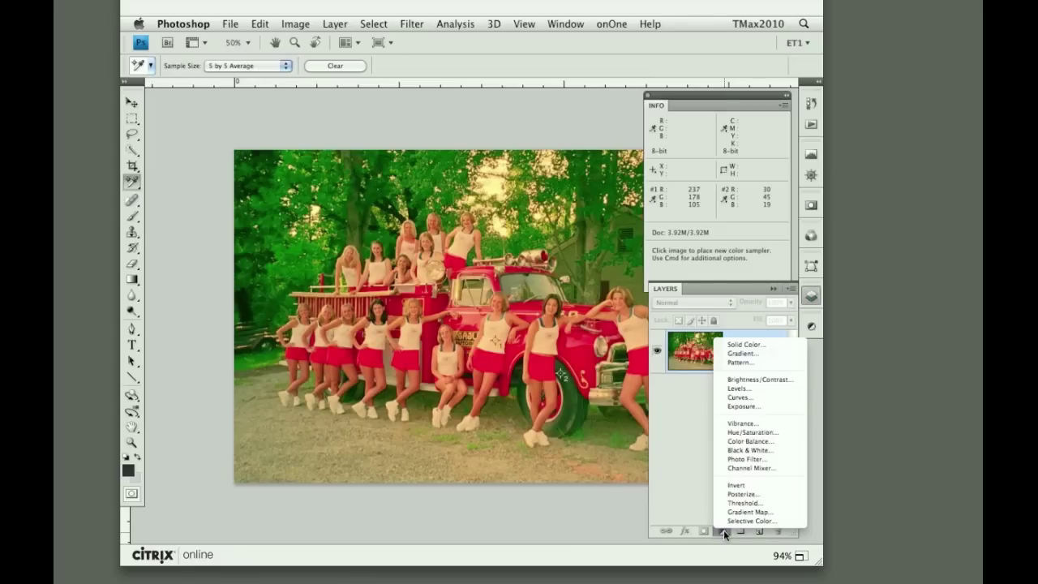
{"action": "left_click", "coordinate": [781, 392]}
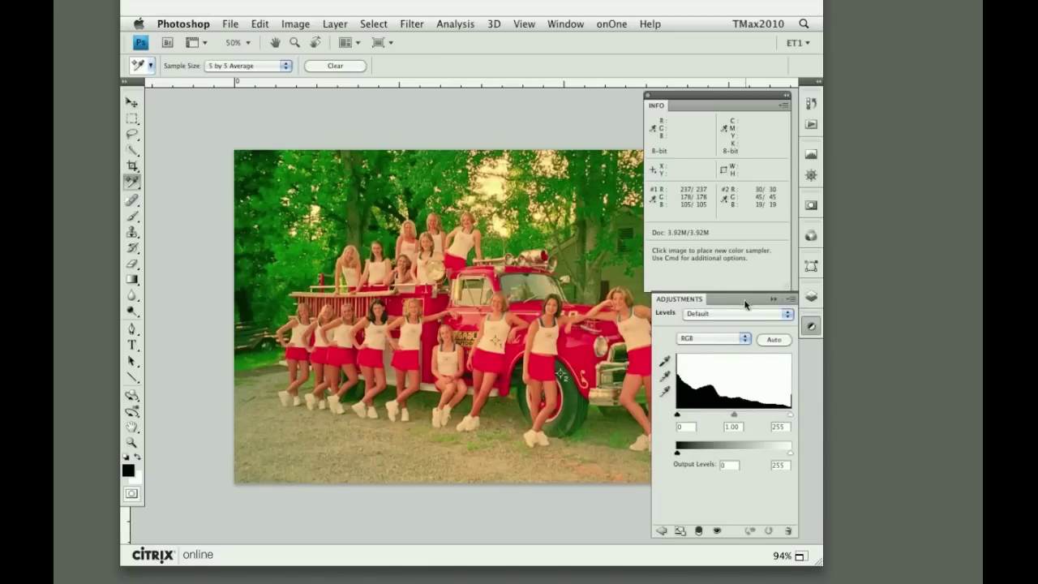
{"action": "left_click_drag", "start_coordinate": [746, 297], "coordinate": [593, 98]}
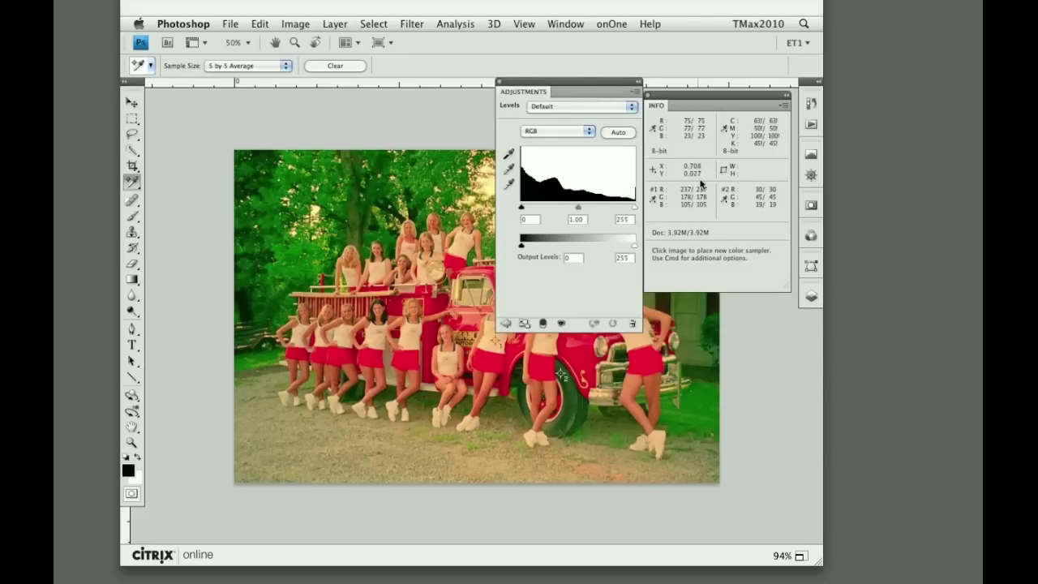
{"action": "mouse_move", "coordinate": [603, 92]}
{"action": "left_mouse_down"}
{"action": "mouse_move", "coordinate": [621, 103]}
{"action": "mouse_move", "coordinate": [604, 99]}
{"action": "left_mouse_up"}
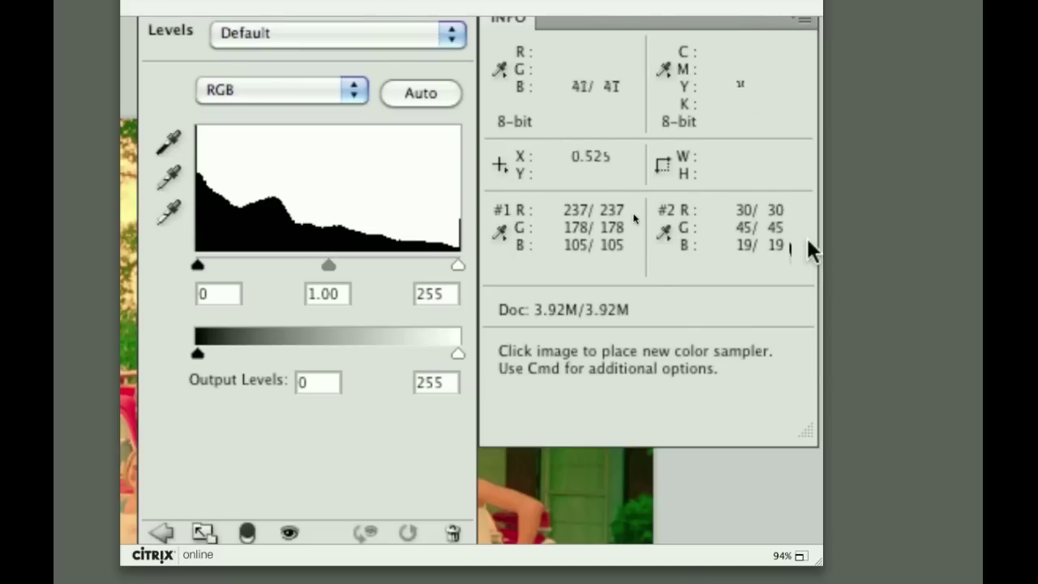
Lower the highlight input level to 190 in the Green channel and to about 114 in the Blue channel of the Levels adjustment
{"action": "key", "text": "super+2"}
{"action": "left_click_drag", "start_coordinate": [458, 265], "coordinate": [391, 260]}
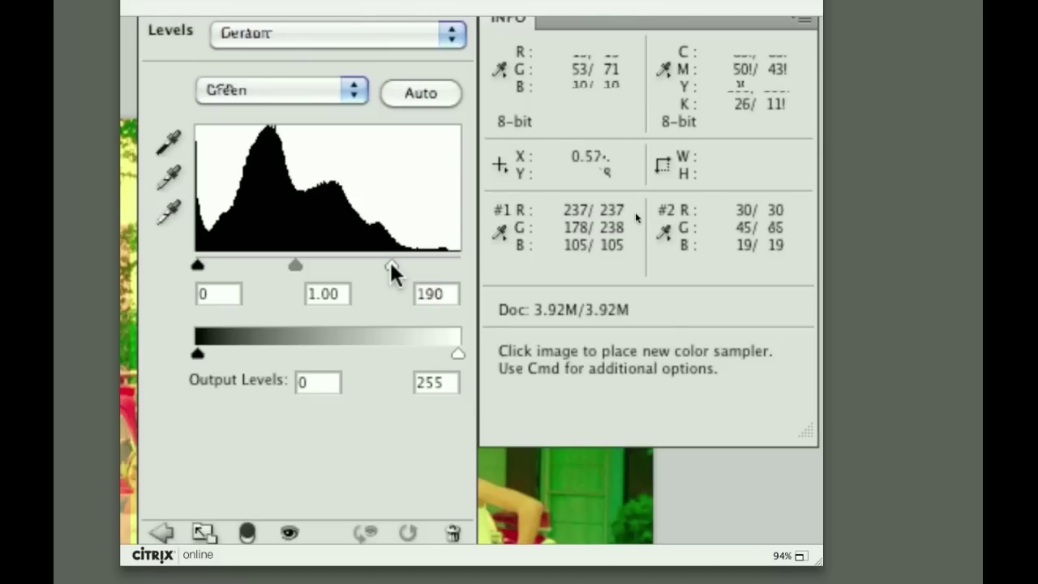
{"action": "key", "text": "super+3"}
{"action": "left_click_drag", "start_coordinate": [429, 259], "coordinate": [366, 270]}
{"action": "left_click_drag", "start_coordinate": [354, 261], "coordinate": [317, 262]}
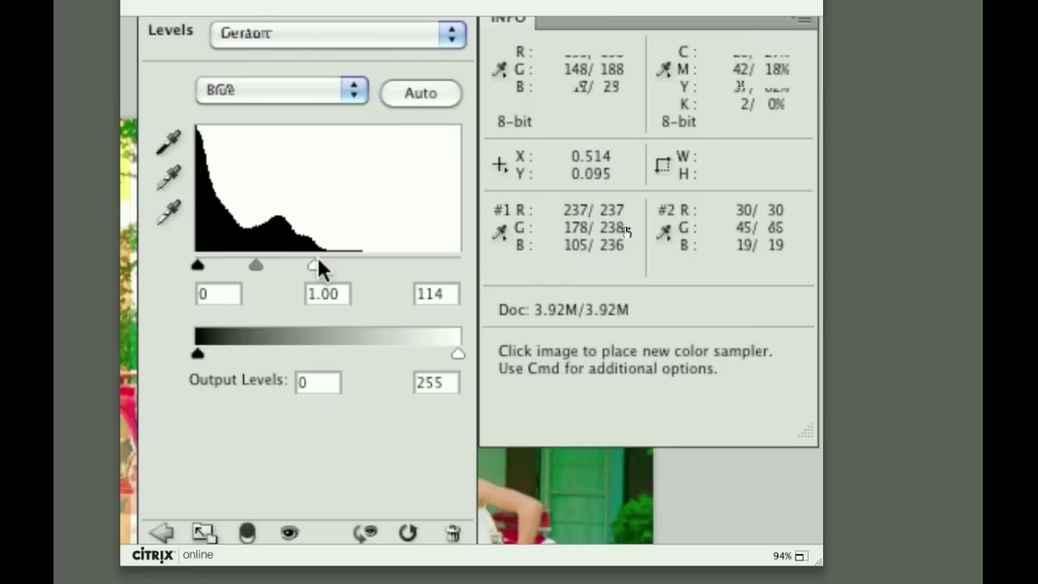
Fine-tune the Blue channel's highlight input level to 113, matching sampler #1's blue reading to its green reading
{"action": "left_click", "coordinate": [436, 296]}
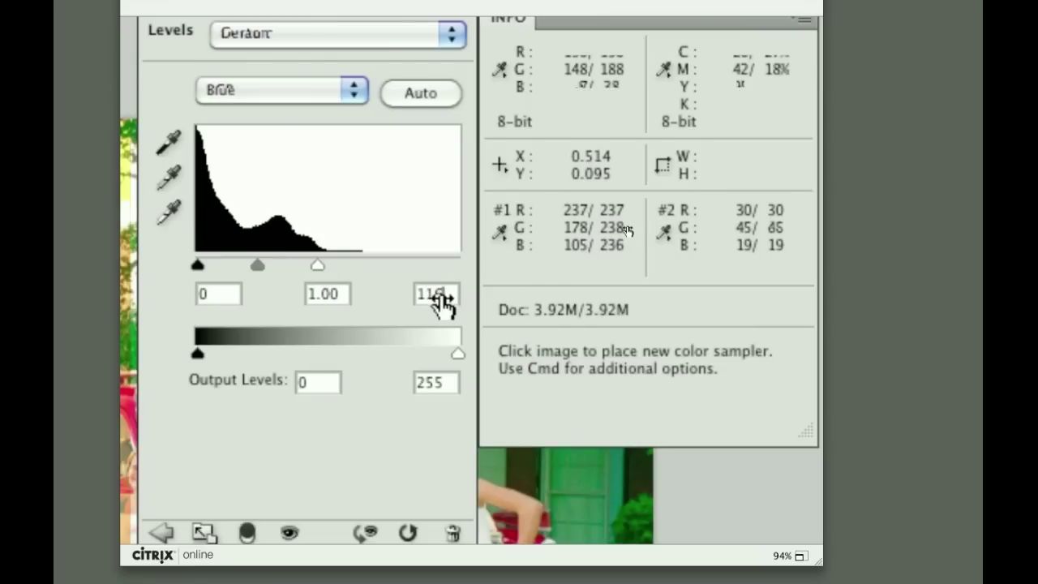
{"action": "key", "text": "Down"}
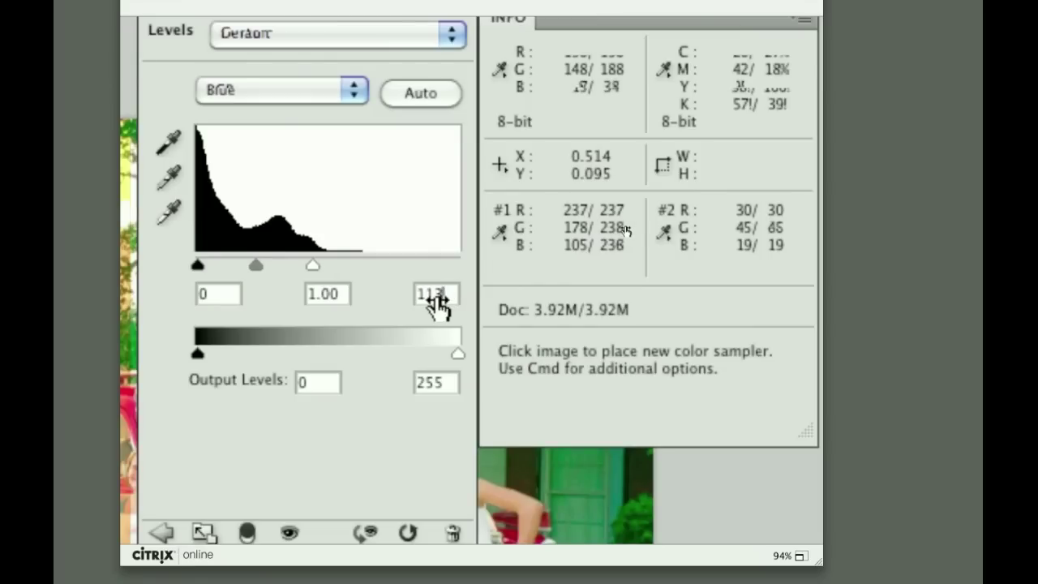
{"action": "key", "text": "Up"}
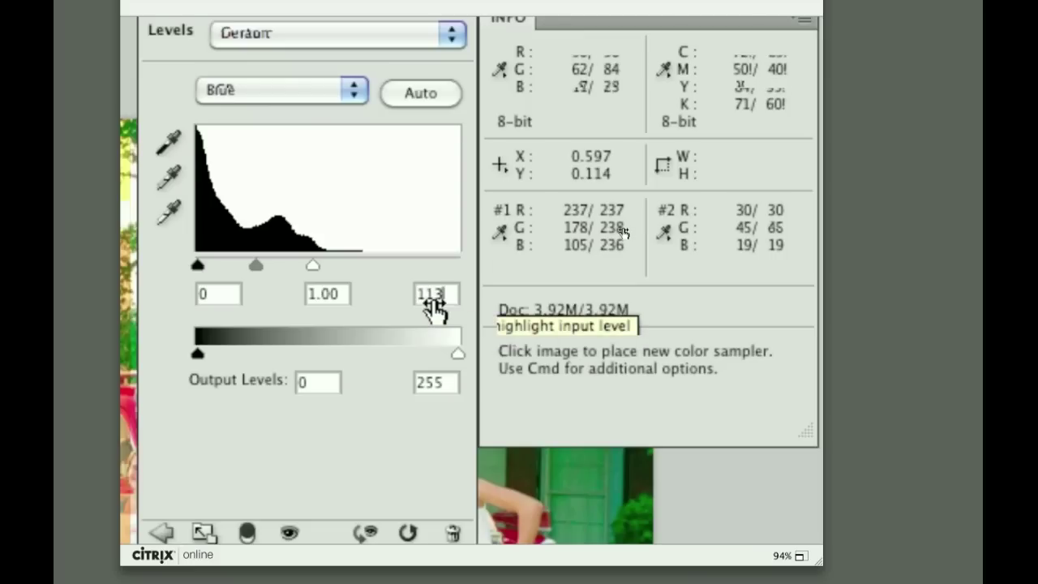
{"action": "key", "text": "Down"}
{"action": "key", "text": "Down"}
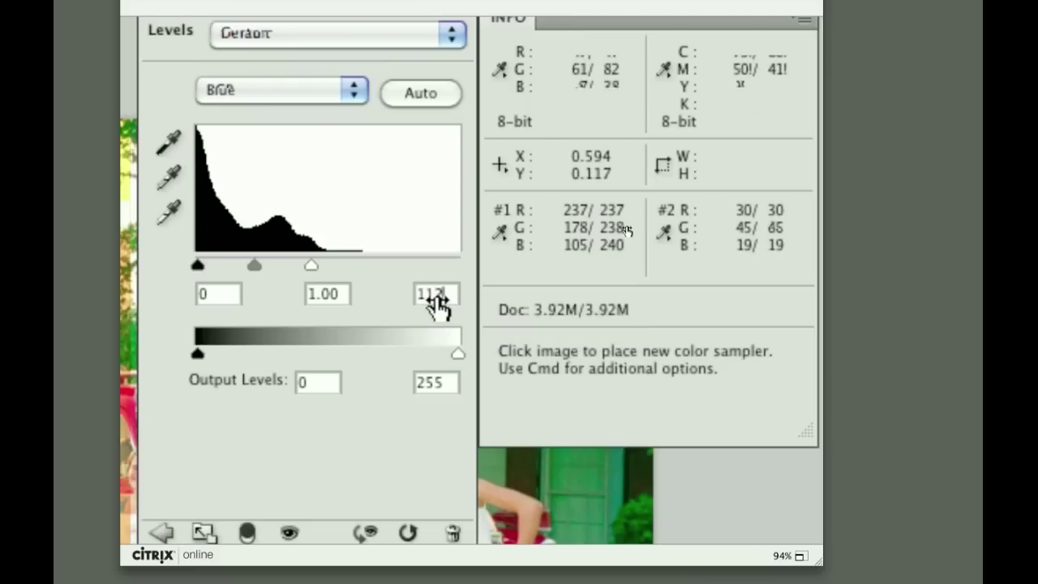
{"action": "key", "text": "Up"}
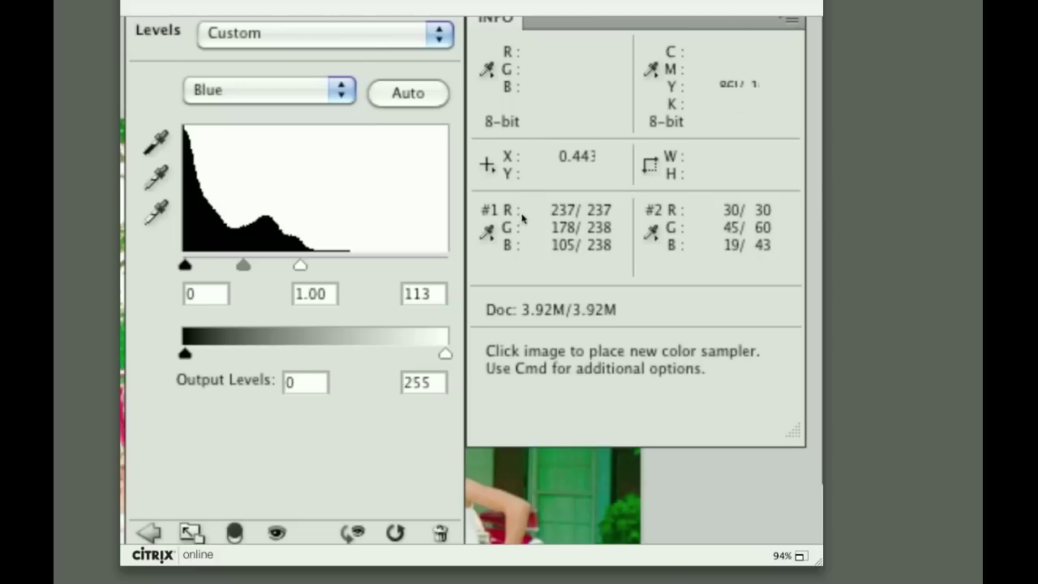
Raise the shadow input level to 6 in the Blue channel and to 25 in the Green channel to neutralize the tire
{"action": "left_click_drag", "start_coordinate": [185, 266], "coordinate": [191, 263]}
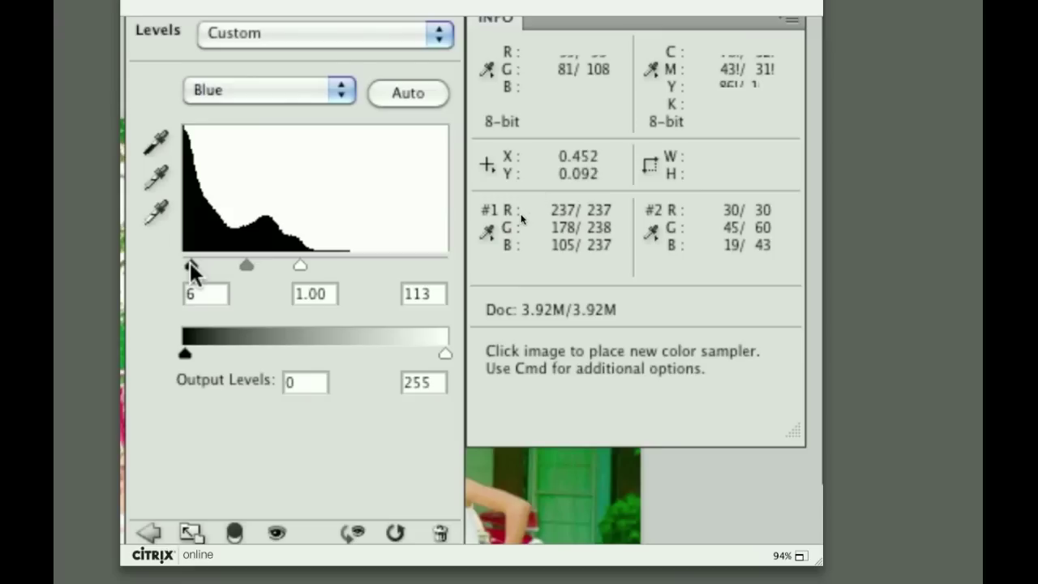
{"action": "key", "text": "super+4"}
{"action": "left_click_drag", "start_coordinate": [188, 264], "coordinate": [207, 258]}
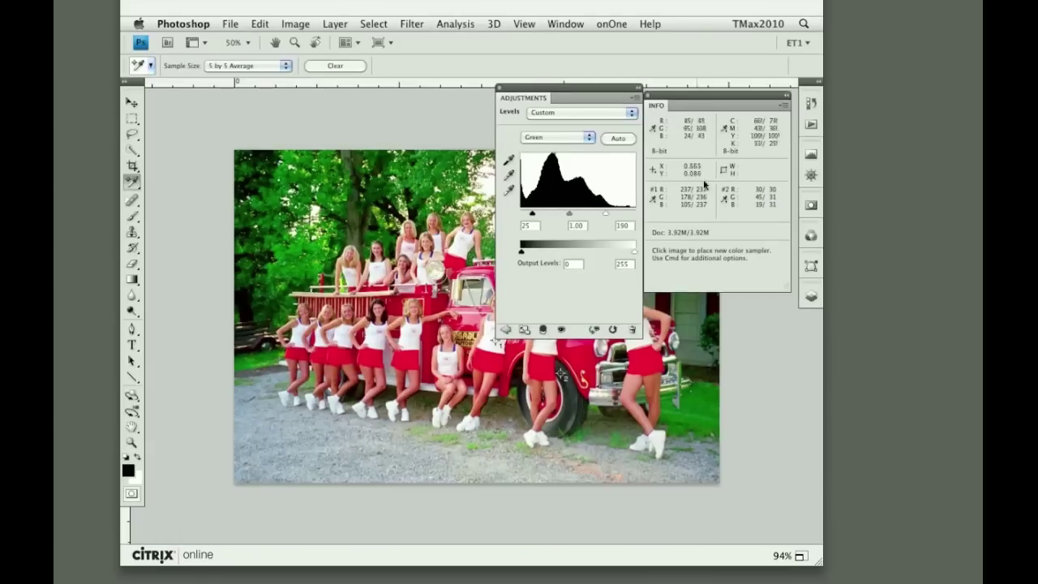
Show the layers, compare the photo with and without the Levels adjustment, and move the adjustment controls clear of the truck's front
{"action": "left_click", "coordinate": [811, 296]}
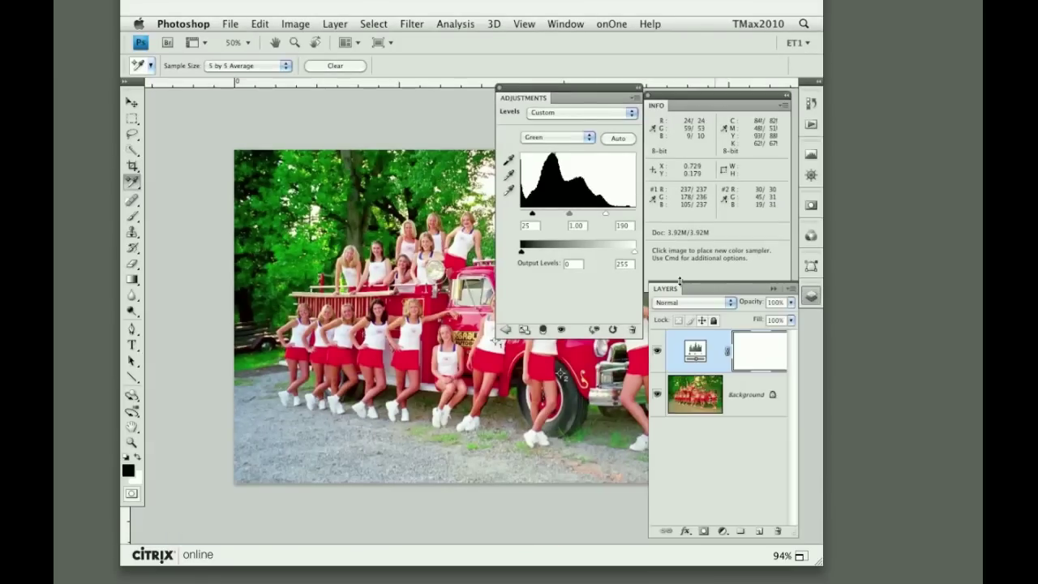
{"action": "left_click", "coordinate": [657, 352]}
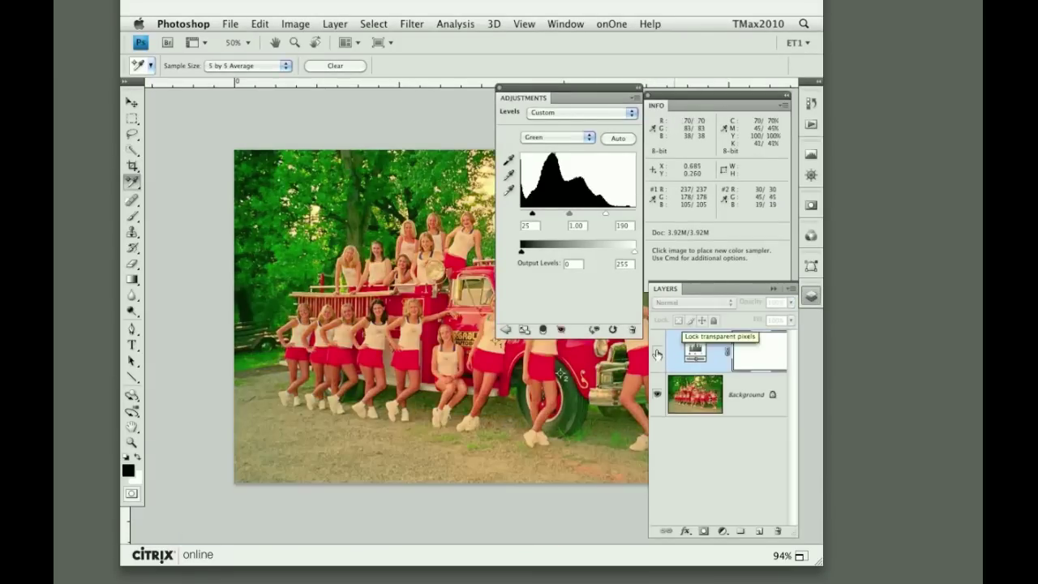
{"action": "left_click", "coordinate": [657, 352]}
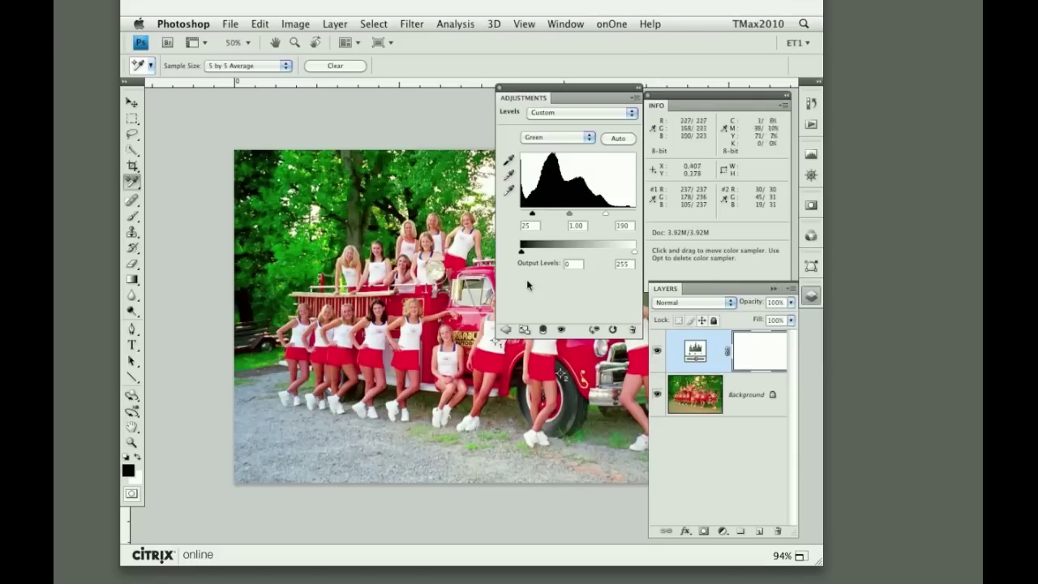
{"action": "left_click_drag", "start_coordinate": [604, 99], "coordinate": [256, 99]}
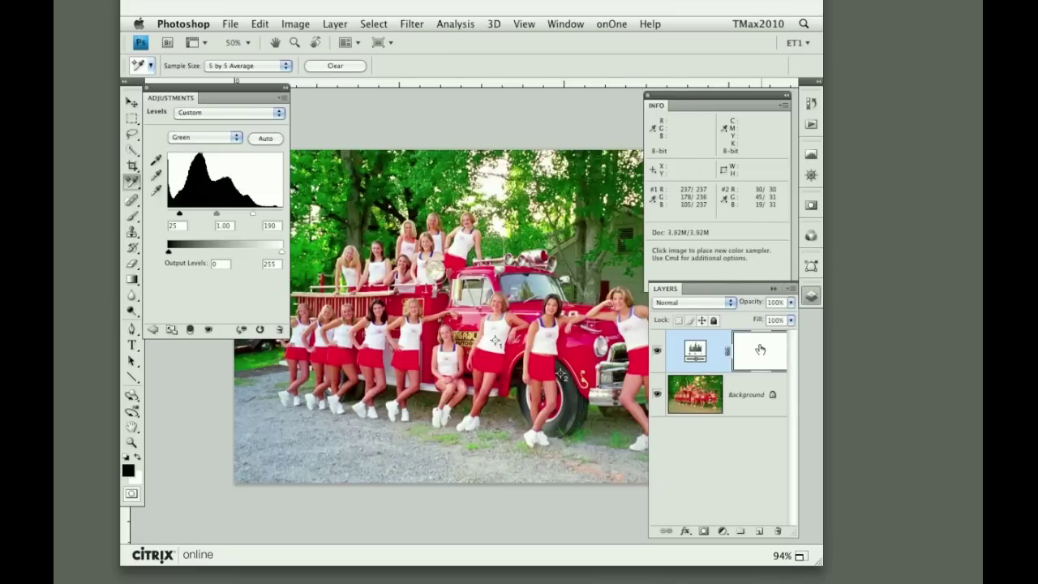
{"action": "left_click", "coordinate": [657, 355]}
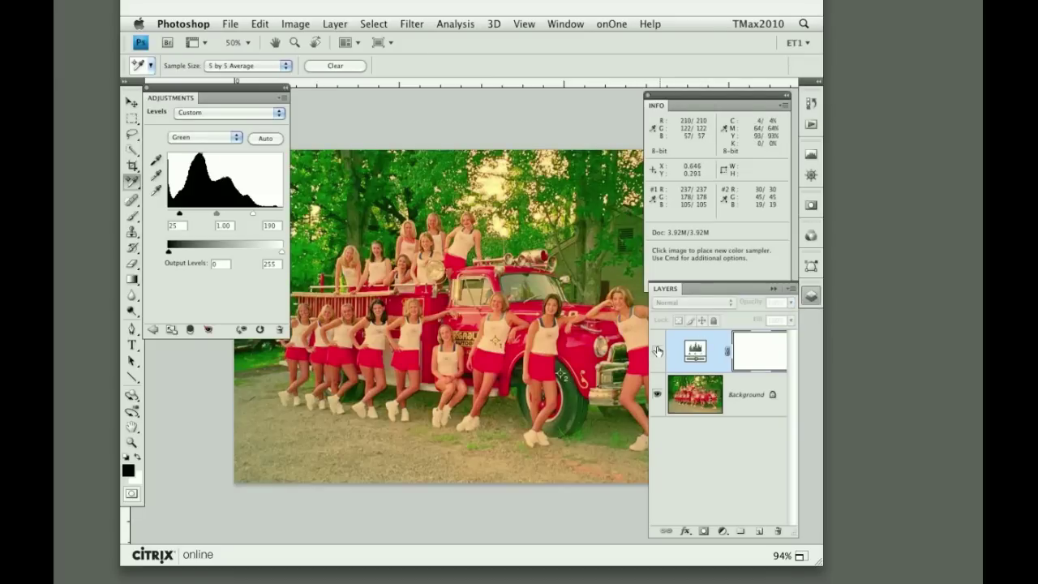
{"action": "left_click", "coordinate": [658, 356]}
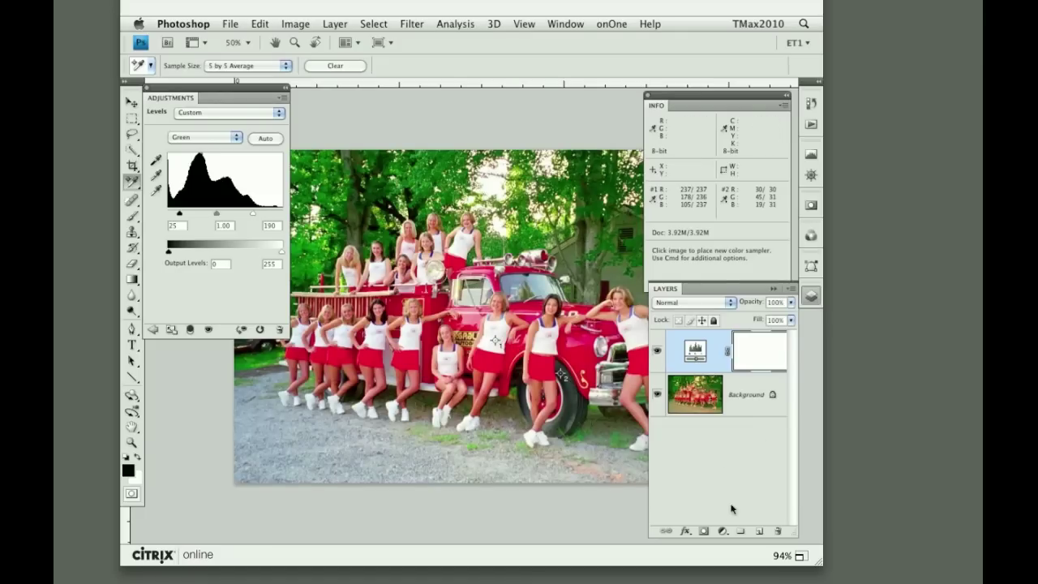
Add a Hue/Saturation adjustment layer and set the saturation of the Reds to -35
{"action": "left_click", "coordinate": [725, 531]}
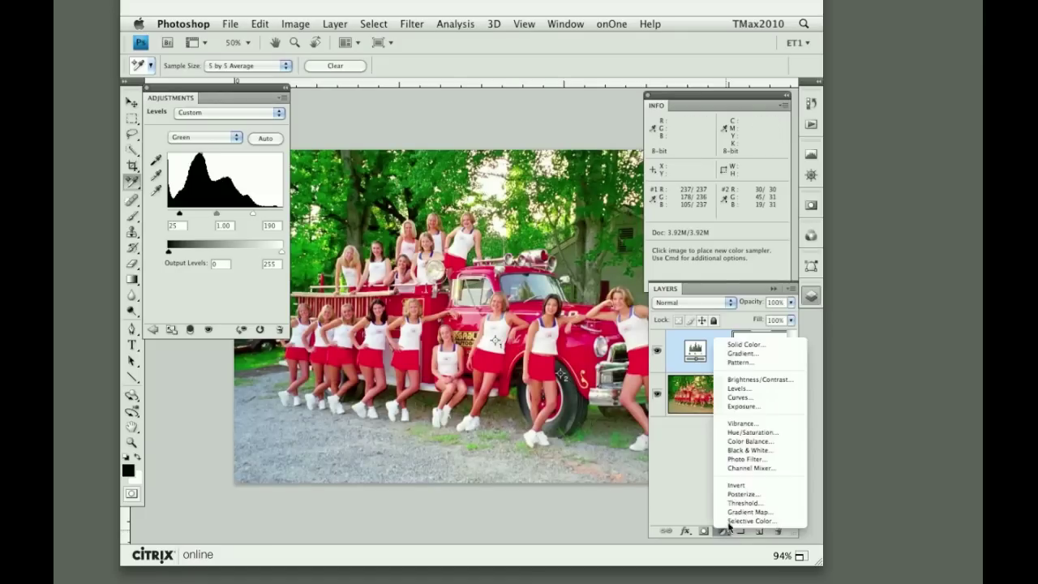
{"action": "left_click", "coordinate": [754, 432]}
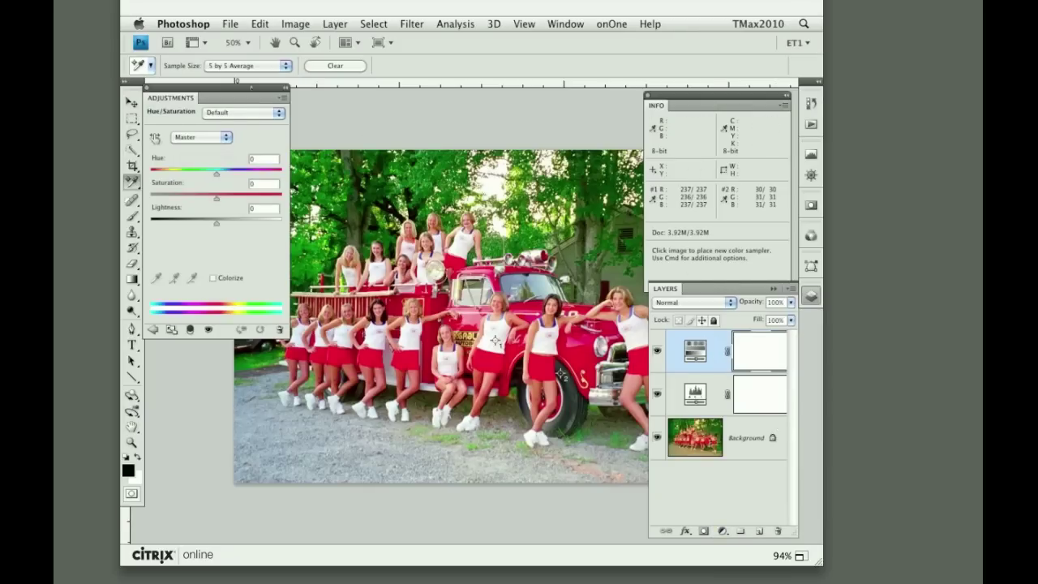
{"action": "left_click", "coordinate": [212, 137]}
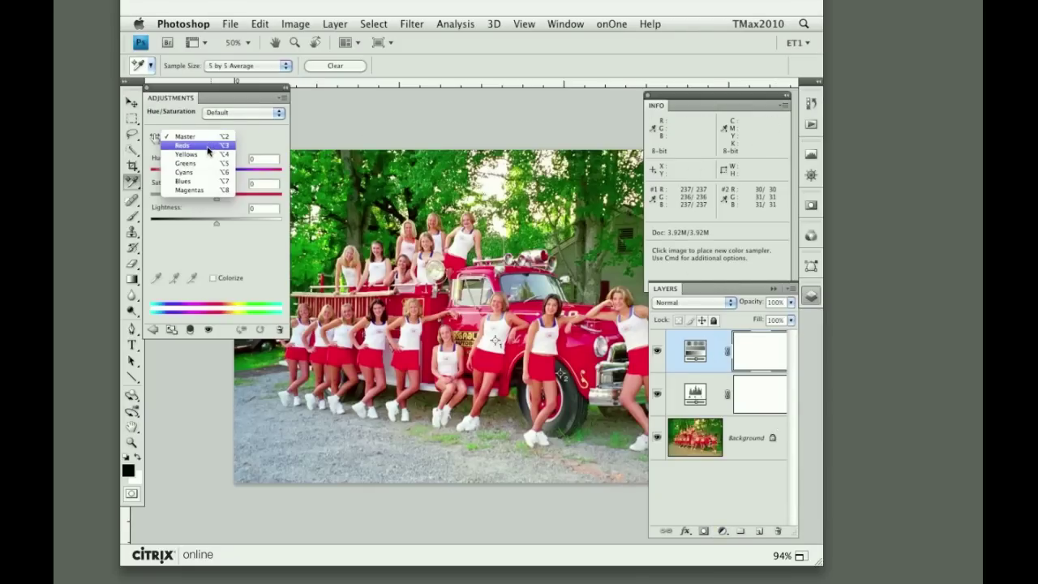
{"action": "left_click", "coordinate": [209, 146]}
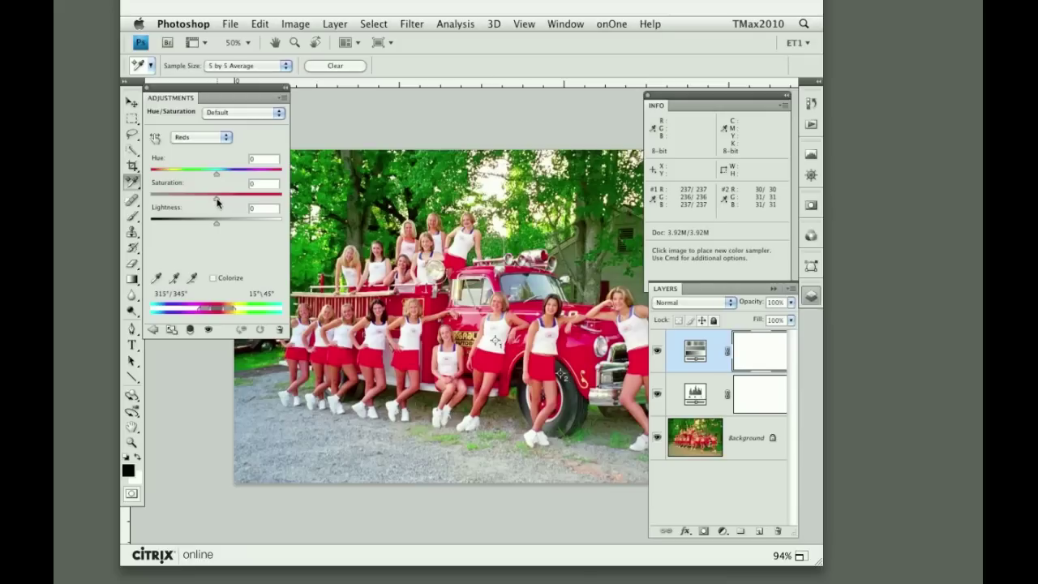
{"action": "left_click_drag", "start_coordinate": [216, 201], "coordinate": [193, 198]}
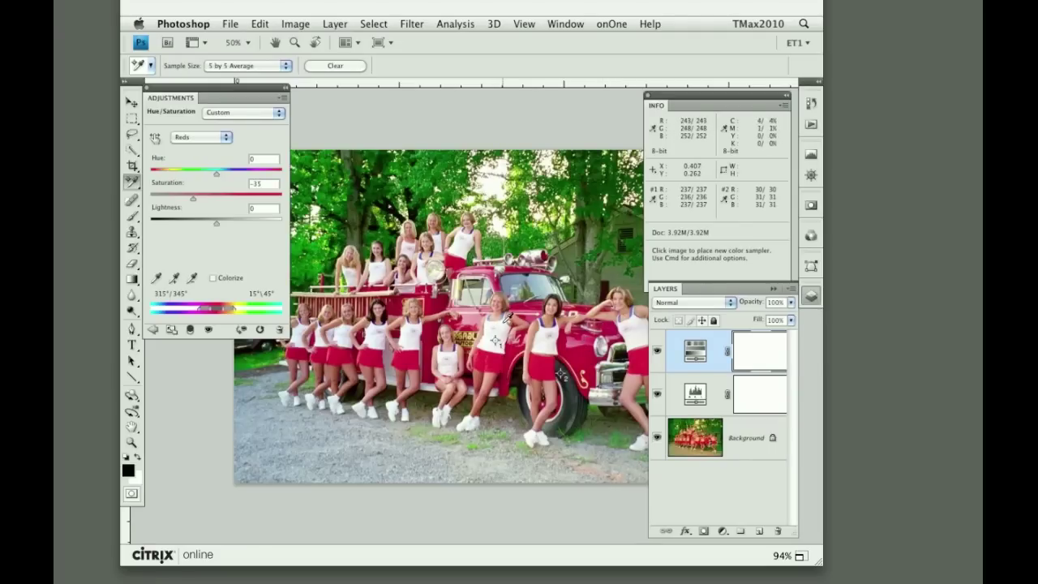
Change the readout of color sampler #1 on the white shirt to Grayscale
{"action": "left_click", "coordinate": [655, 201]}
{"action": "left_click", "coordinate": [625, 185]}
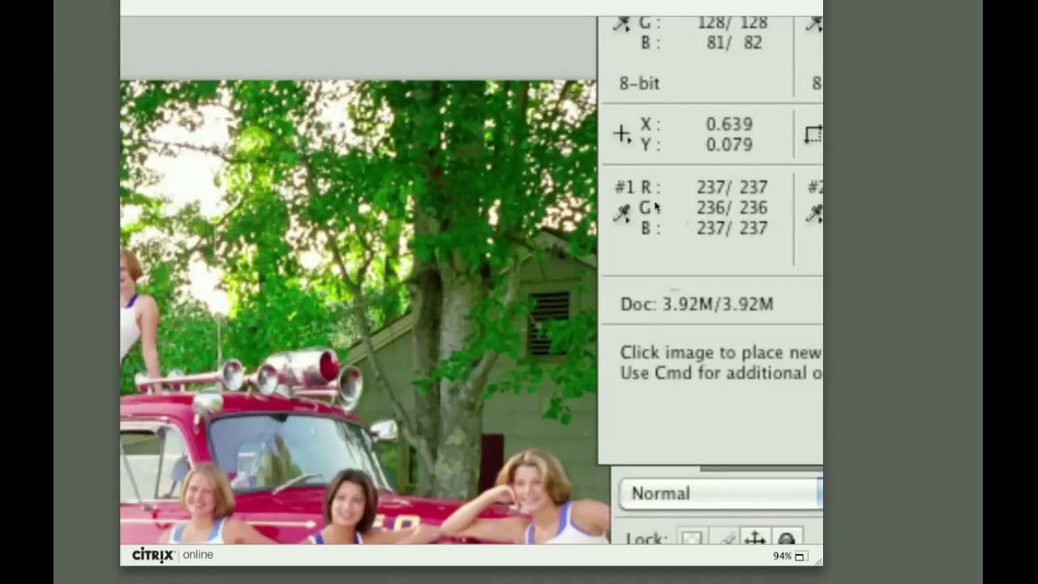
{"action": "left_click", "coordinate": [655, 207]}
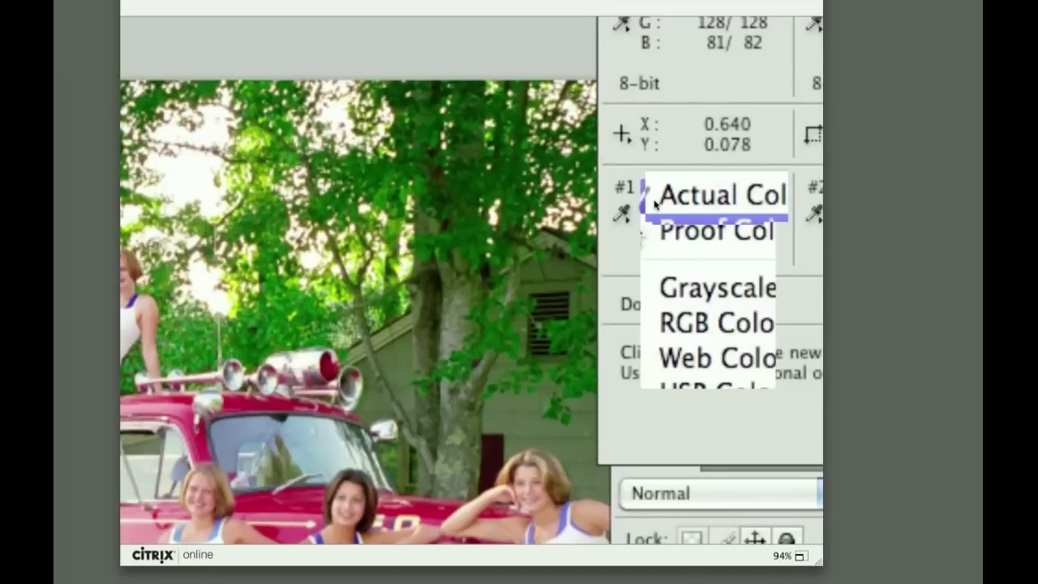
{"action": "left_click", "coordinate": [708, 286]}
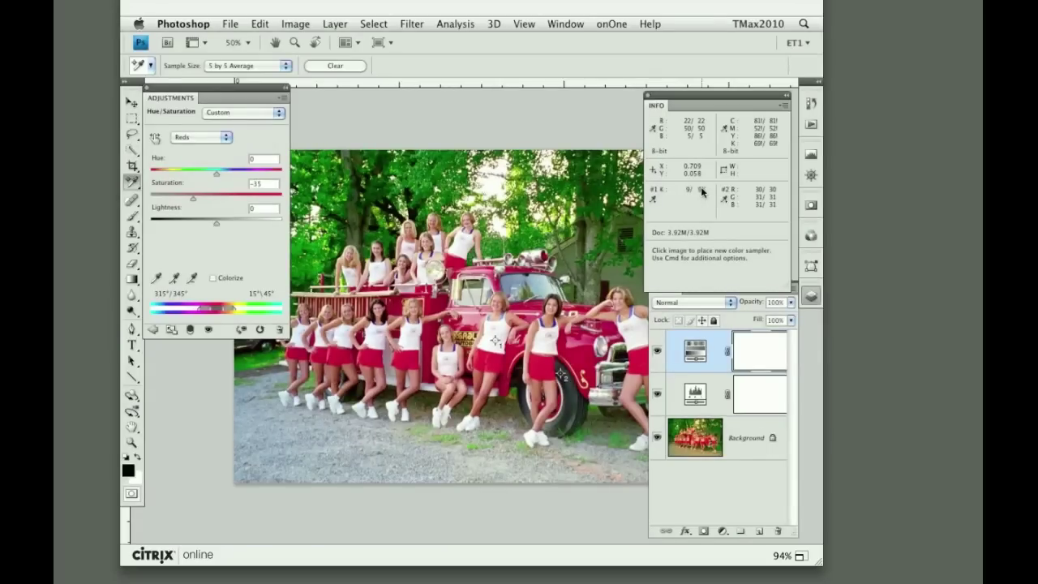
Add a Selective Color adjustment layer above the Hue/Saturation layer, leaving the layer thumbnail size as it is
{"action": "left_click", "coordinate": [724, 532]}
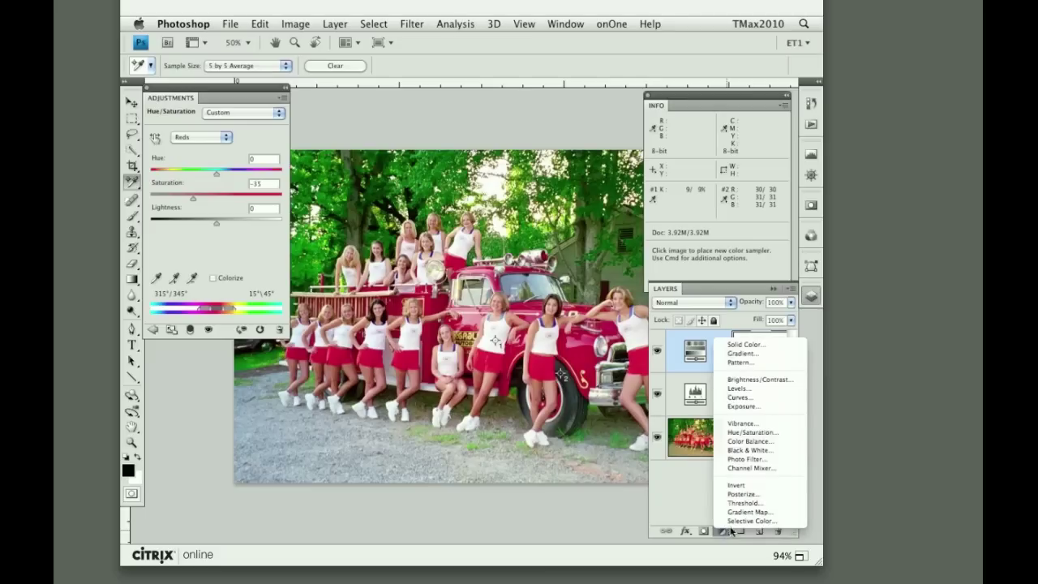
{"action": "left_click", "coordinate": [785, 520]}
{"action": "right_click", "coordinate": [794, 509]}
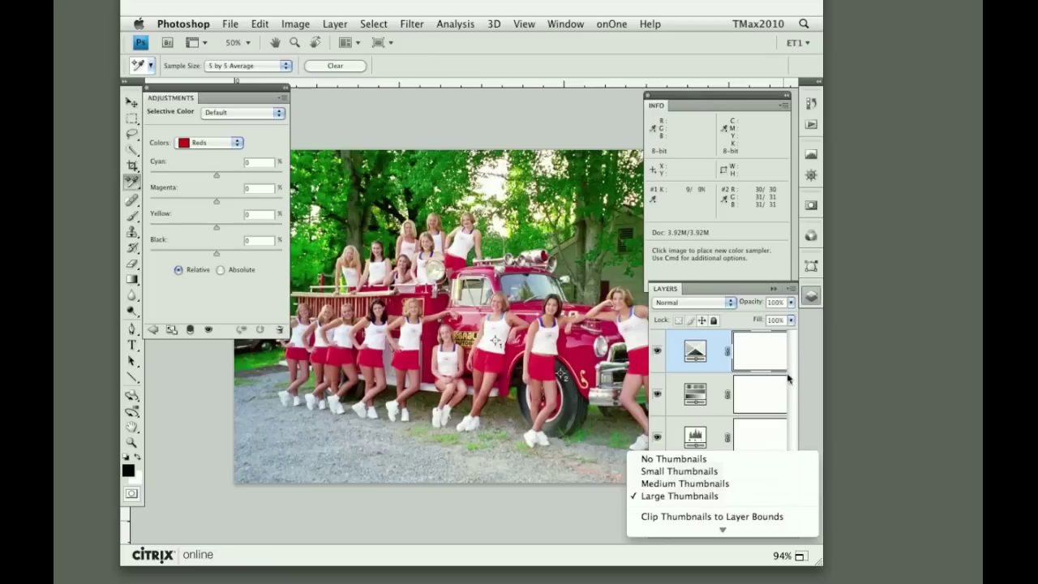
{"action": "left_click", "coordinate": [697, 355]}
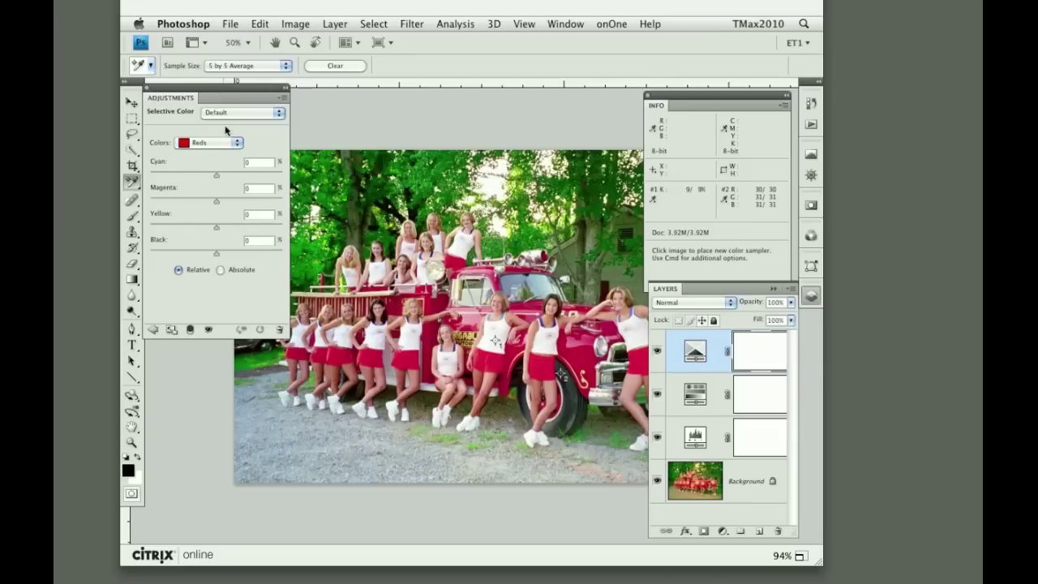
Set Black to +98% for the Whites in the Selective Color adjustment
{"action": "left_click", "coordinate": [188, 142]}
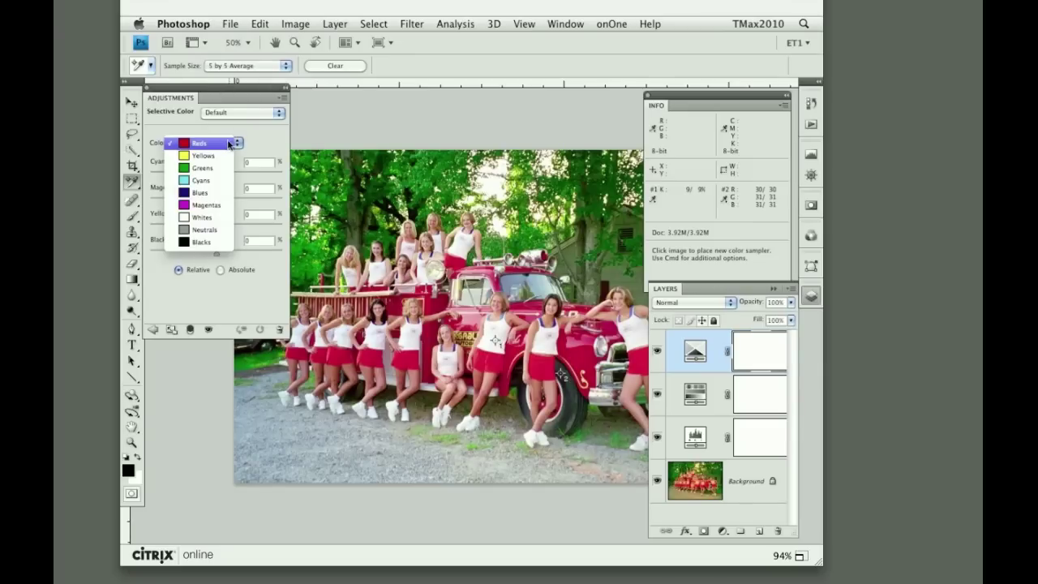
{"action": "left_click", "coordinate": [219, 220]}
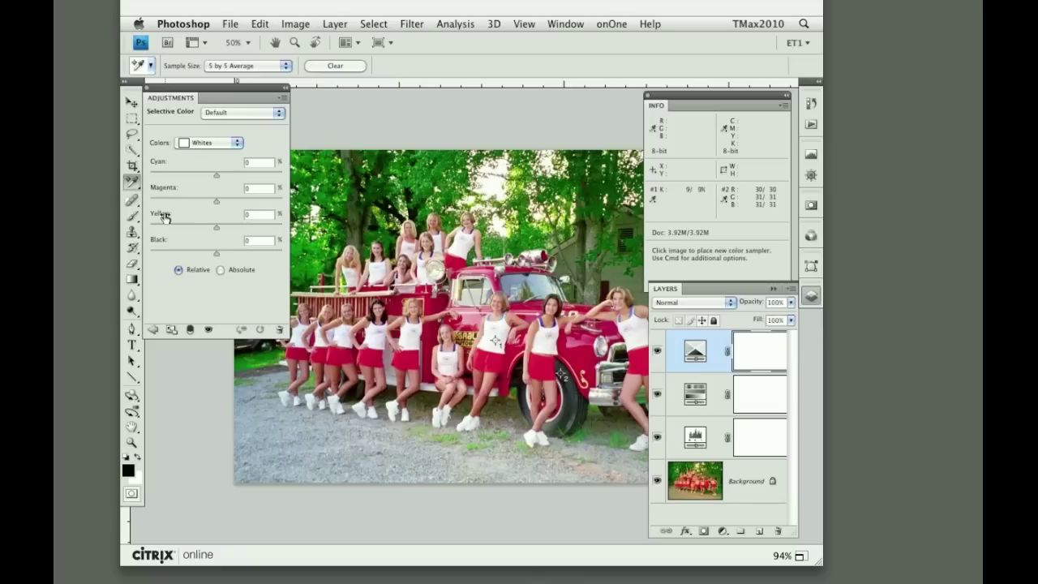
{"action": "left_click", "coordinate": [211, 143]}
{"action": "left_click", "coordinate": [264, 132]}
{"action": "left_click_drag", "start_coordinate": [217, 254], "coordinate": [281, 255]}
Compare the photo with and without the Selective Color layer, and with only the Background against all adjustments
{"action": "left_click", "coordinate": [658, 351]}
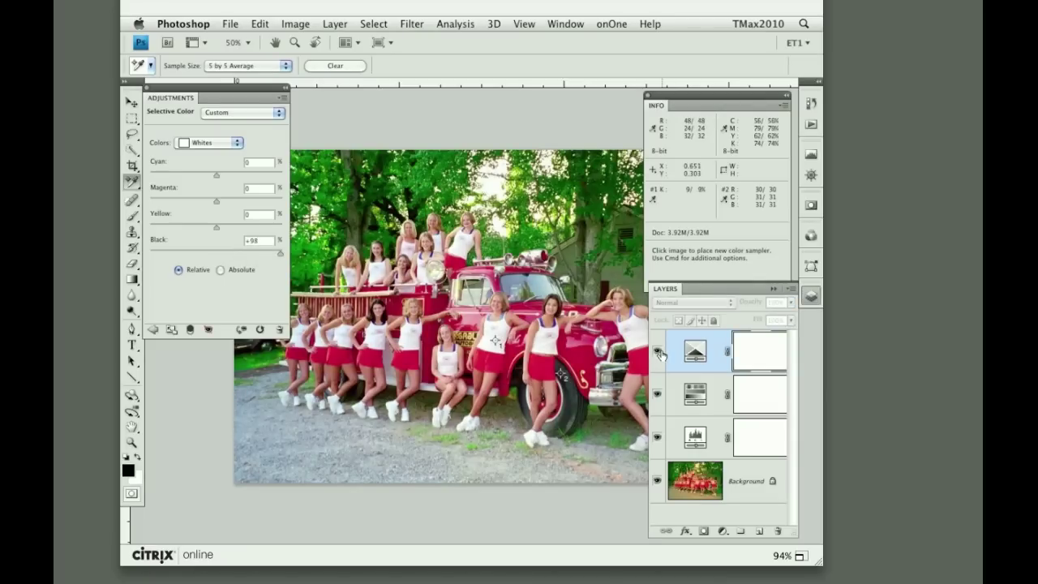
{"action": "left_click", "coordinate": [658, 351]}
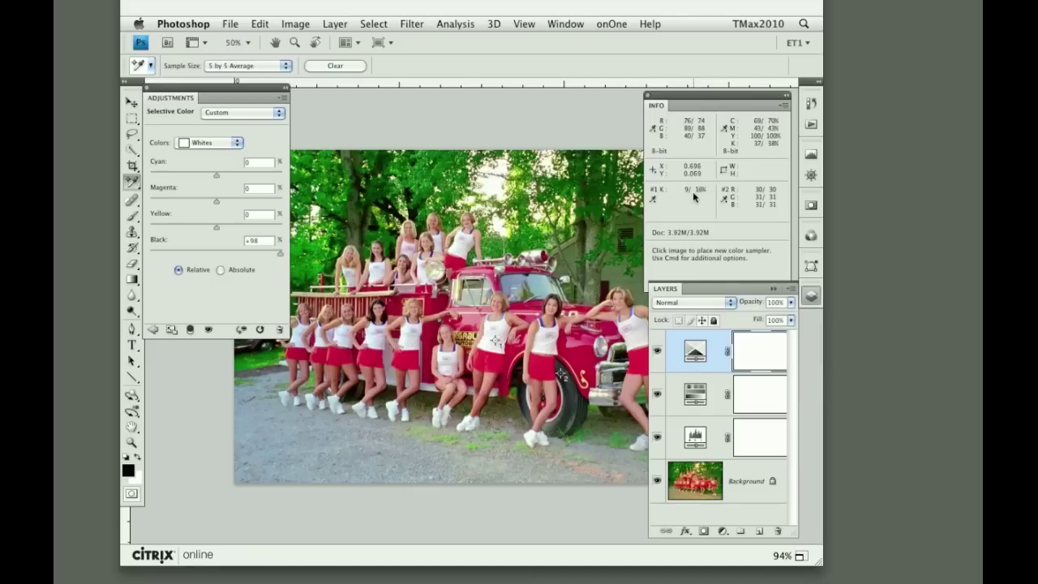
{"action": "left_click", "coordinate": [657, 481], "text": "alt"}
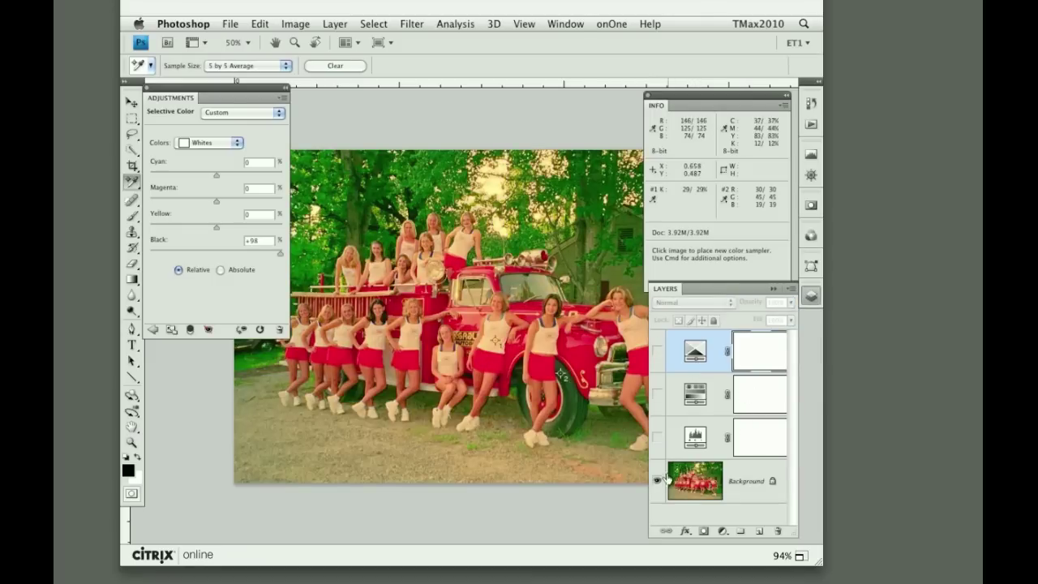
{"action": "left_click", "coordinate": [657, 481], "text": "alt"}
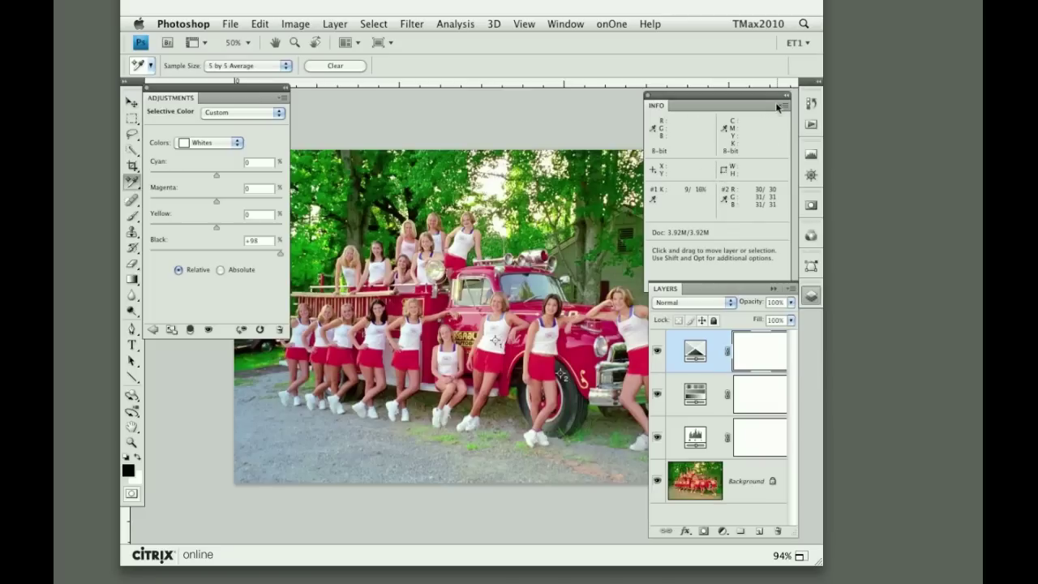
Switch to Safari to view the ETechniques downloads page, then hide the browser to return to the group photo
{"action": "mouse_move", "coordinate": [341, 519]}
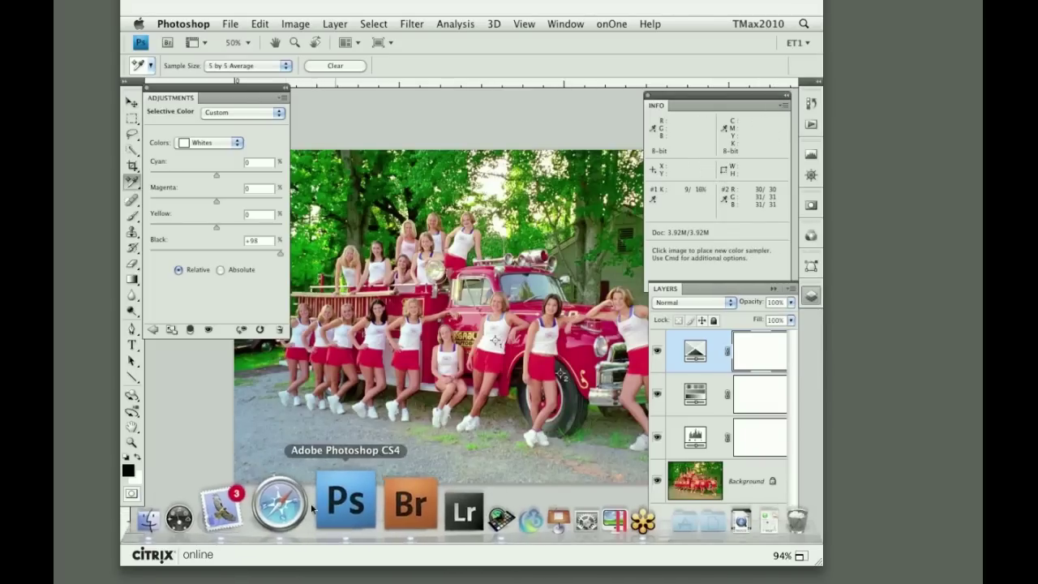
{"action": "left_click", "coordinate": [312, 507]}
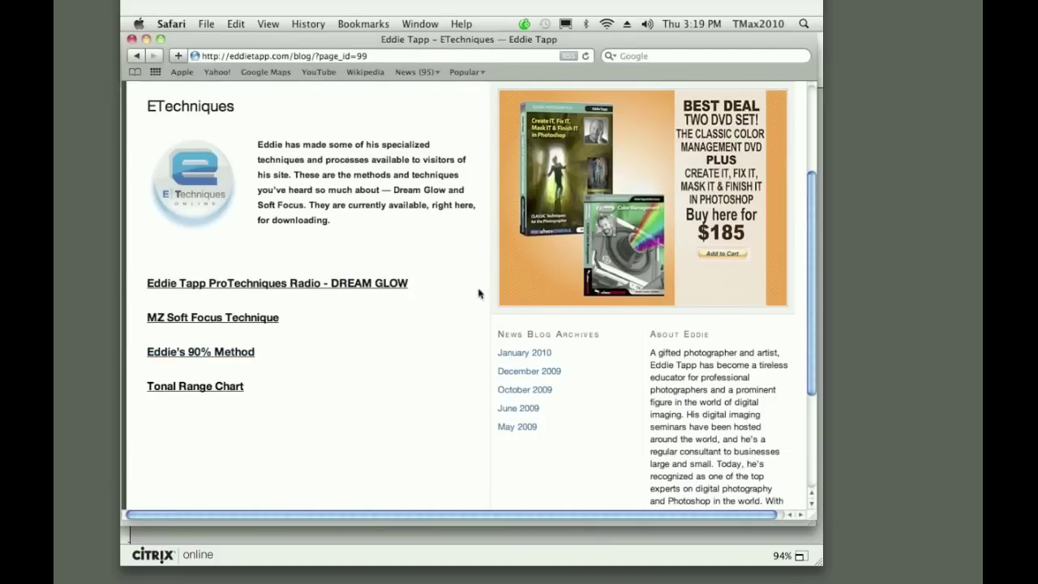
{"action": "key", "text": "super+h"}
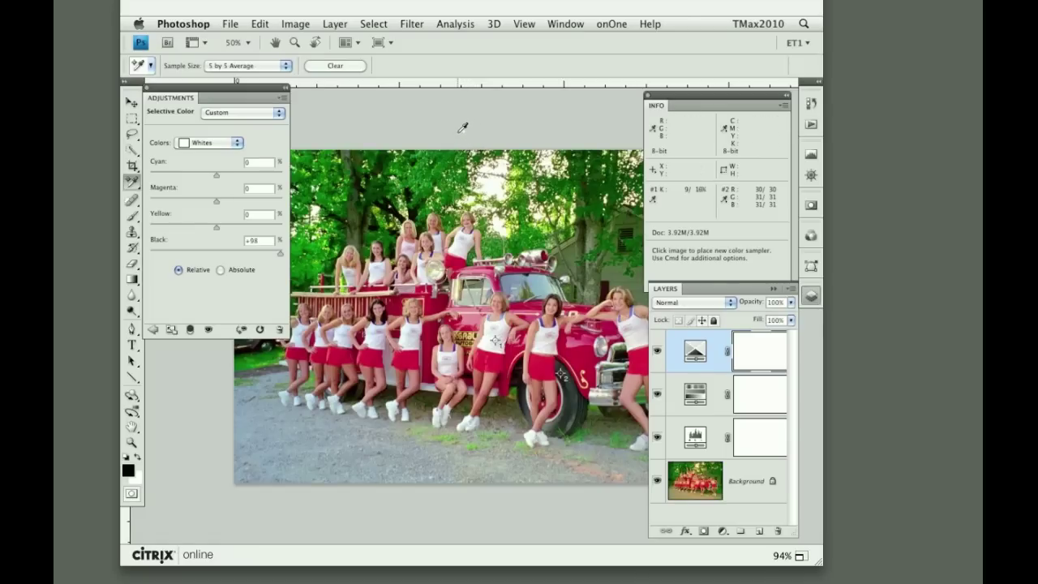
Close the group photo without saving its changes and open 90Method01.jpg from the 90% Method folder in Bridge
{"action": "key", "text": "super"}
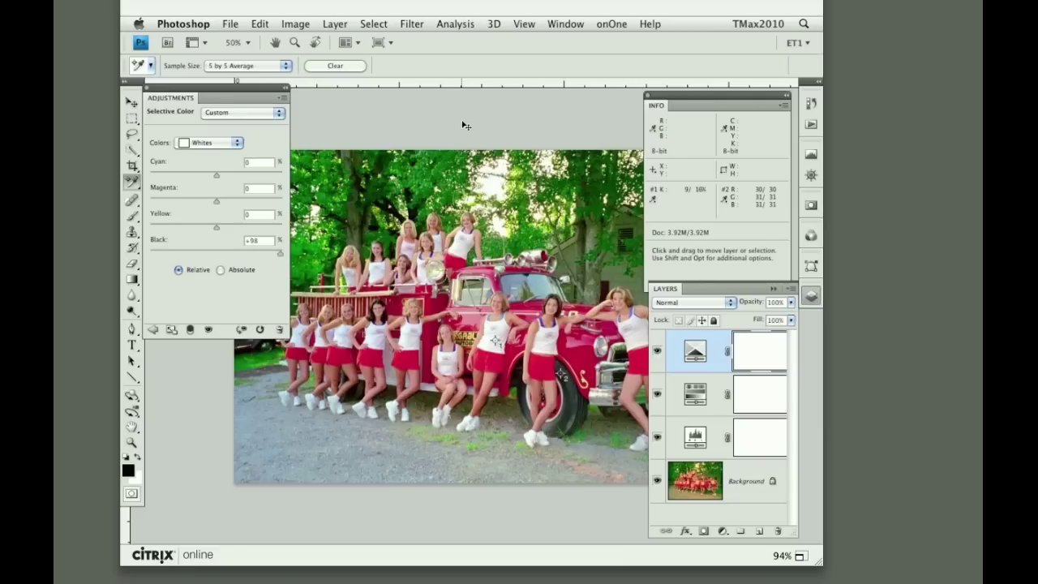
{"action": "key", "text": "super+w"}
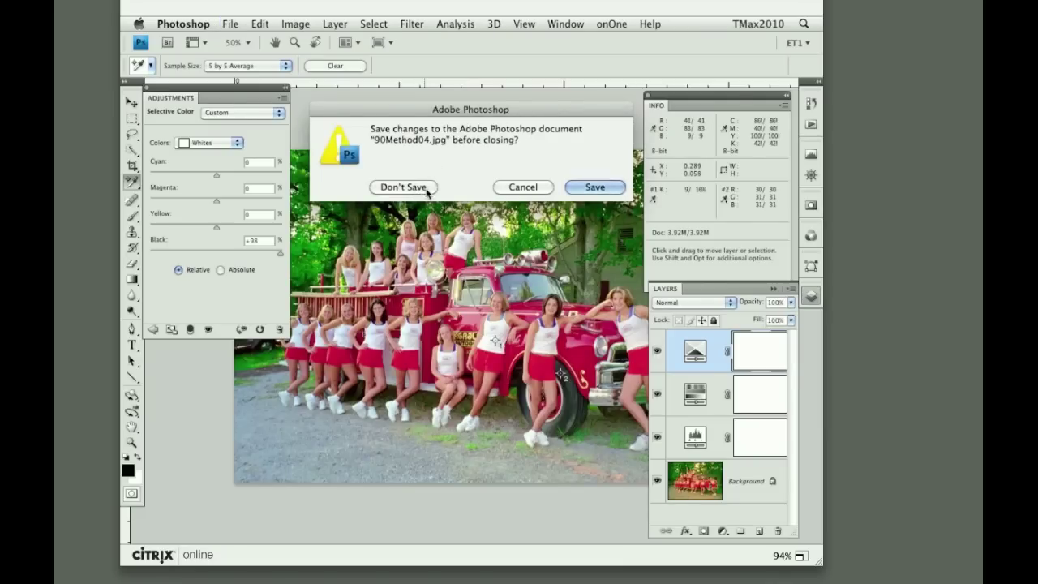
{"action": "left_click", "coordinate": [420, 189]}
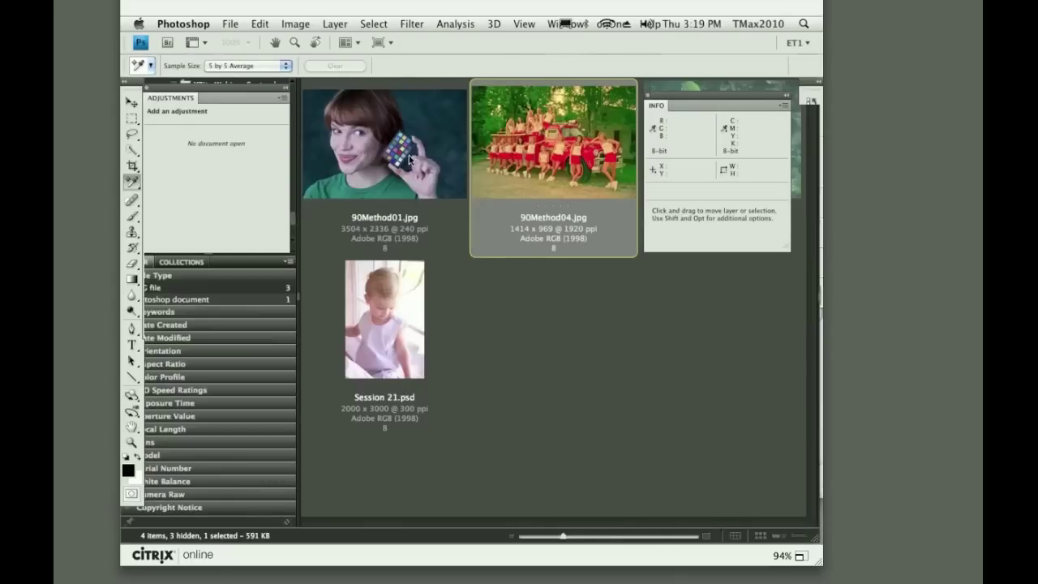
{"action": "left_click", "coordinate": [409, 159]}
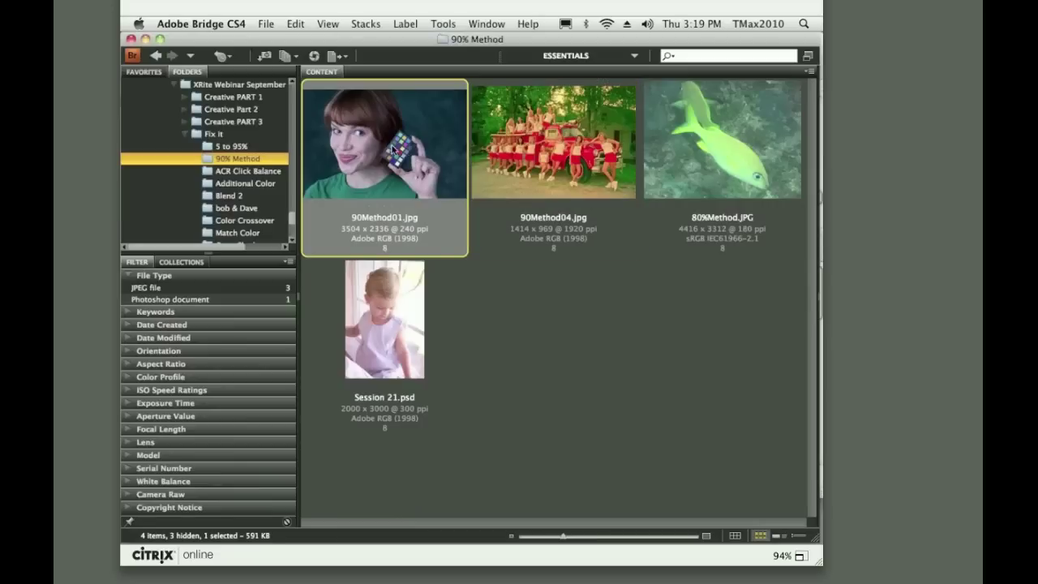
{"action": "double_click", "coordinate": [397, 160]}
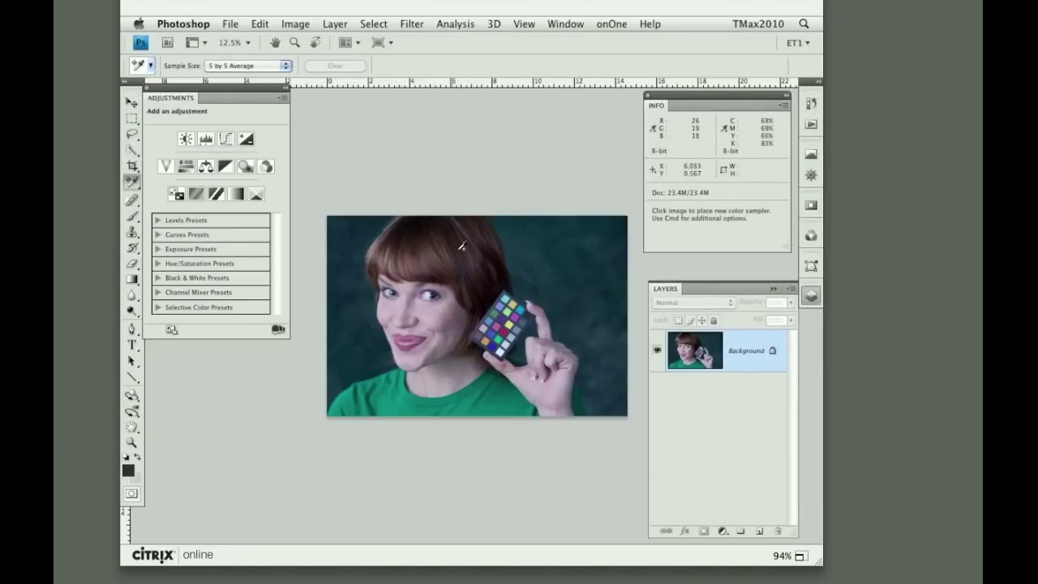
Place color samplers on the chart's white patch and the dark spot at its edge, and add a Levels adjustment layer
{"action": "left_click", "coordinate": [503, 349]}
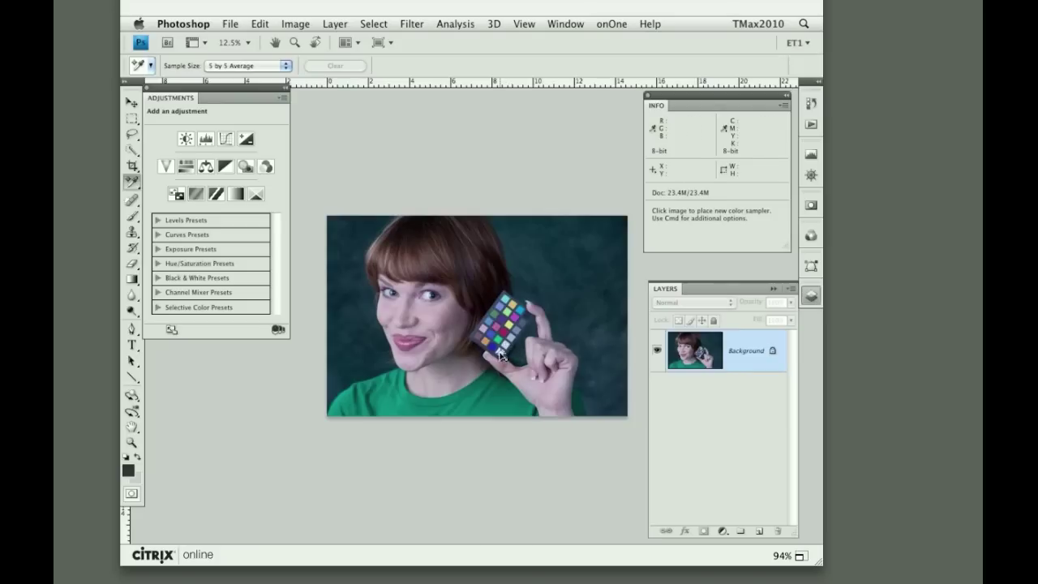
{"action": "left_click", "coordinate": [532, 311]}
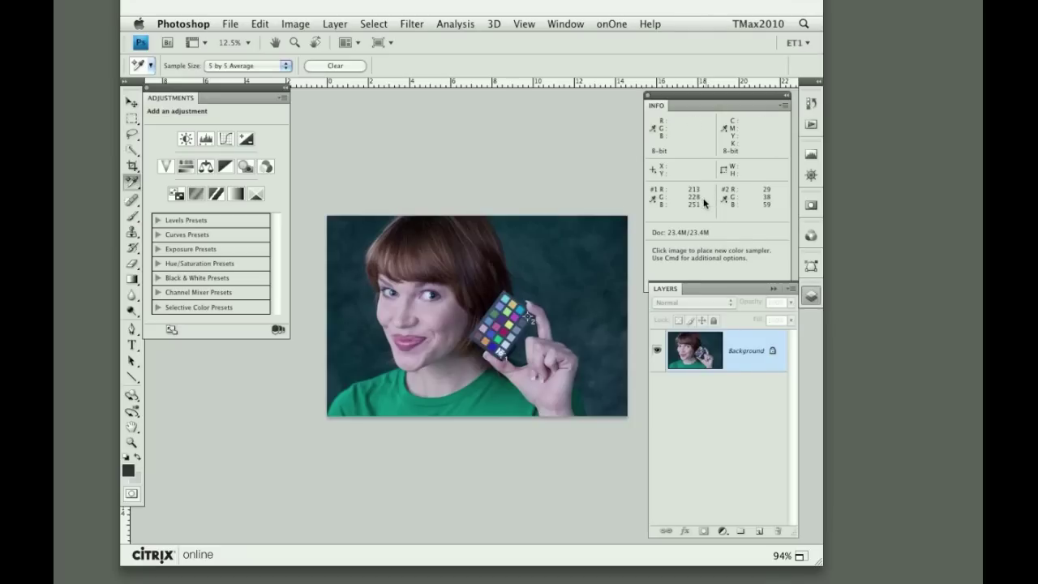
{"action": "left_click", "coordinate": [206, 140]}
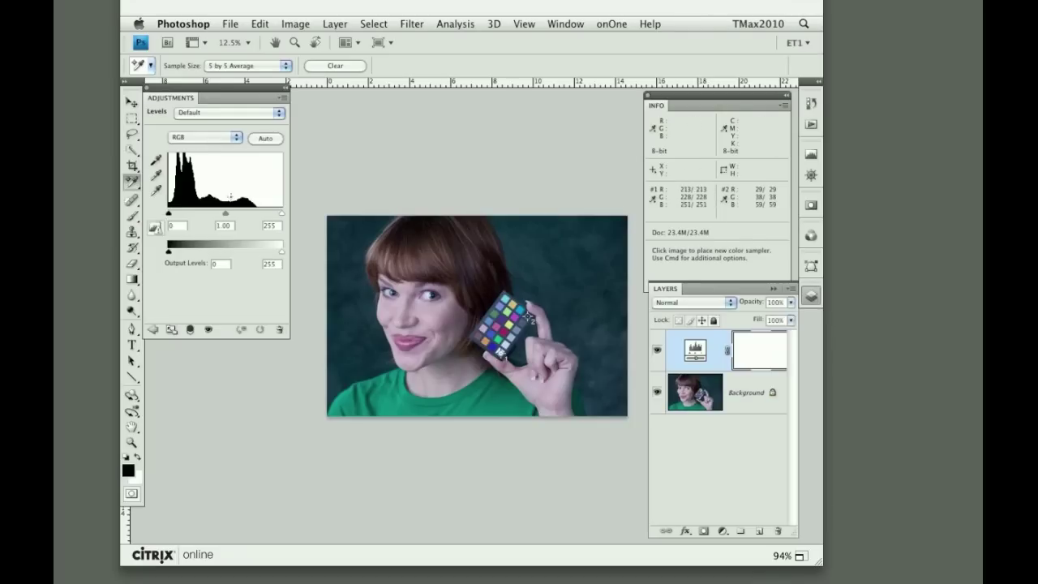
Lower the Red channel's white input level to match the white sampler's blue value, and set the Green channel's to 233
{"action": "left_click", "coordinate": [216, 139]}
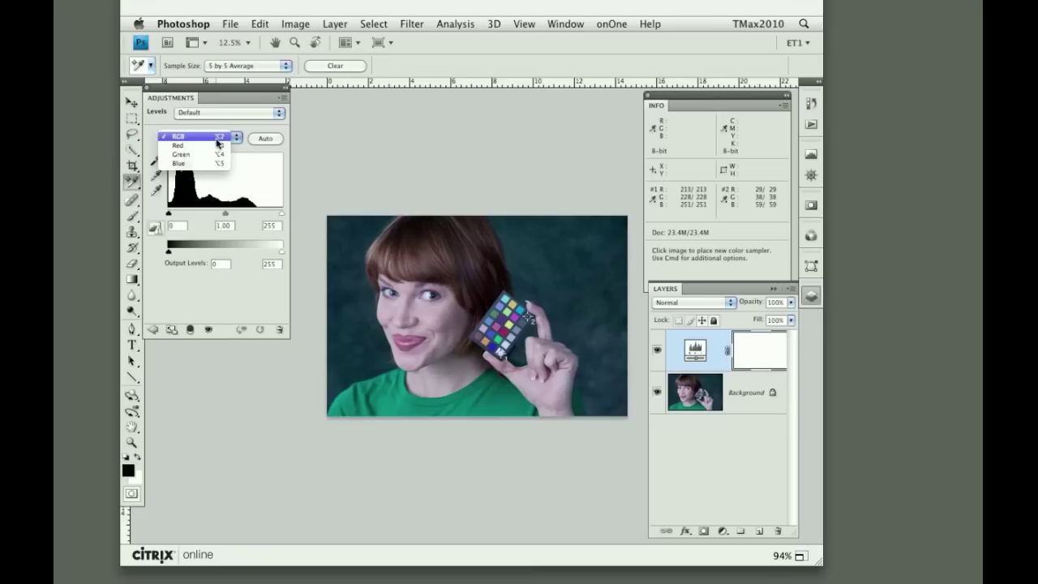
{"action": "left_click", "coordinate": [215, 146]}
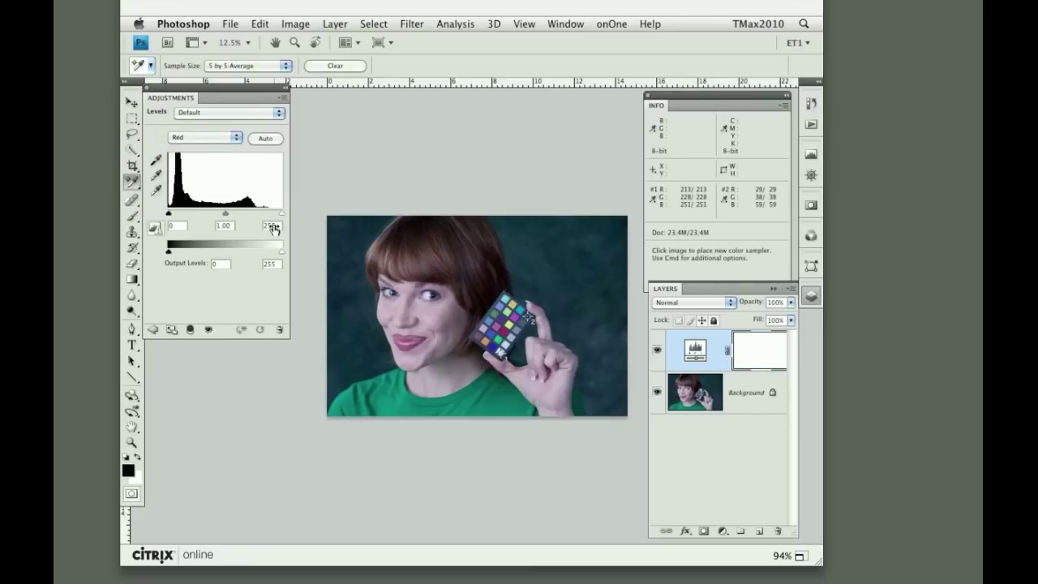
{"action": "left_click_drag", "start_coordinate": [274, 230], "coordinate": [249, 223]}
{"action": "left_click", "coordinate": [214, 137]}
{"action": "left_click", "coordinate": [210, 149]}
{"action": "left_click_drag", "start_coordinate": [273, 228], "coordinate": [257, 227]}
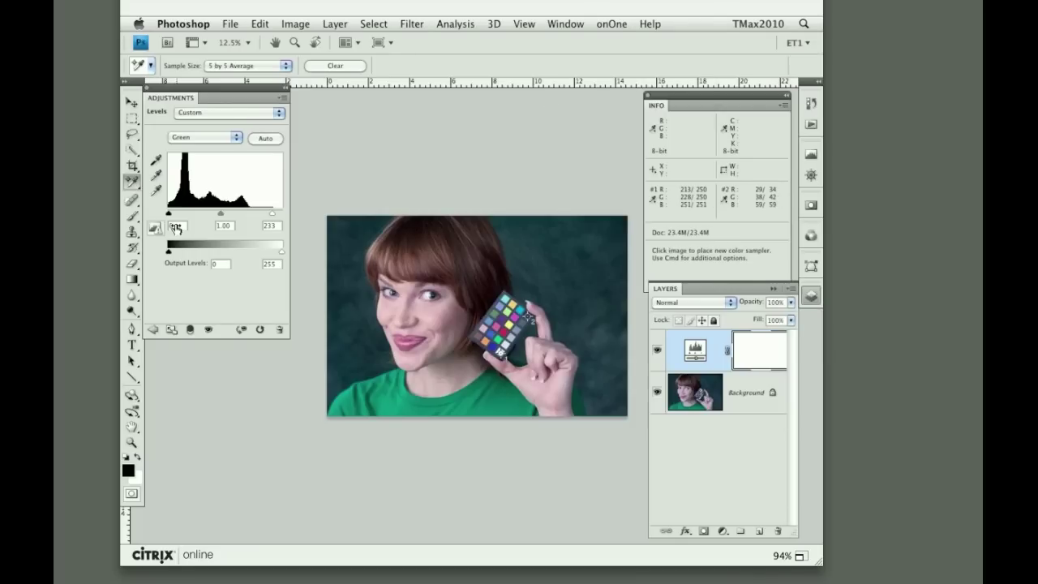
Set the Levels black input to 8 for the Green channel and 30 for the Blue channel
{"action": "left_click_drag", "start_coordinate": [175, 231], "coordinate": [182, 229]}
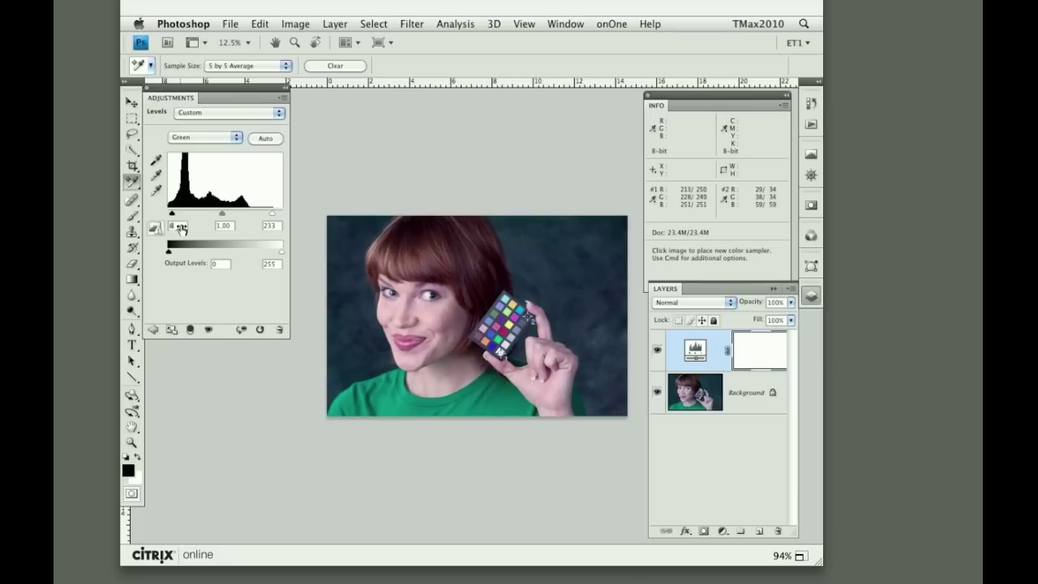
{"action": "left_click", "coordinate": [199, 138]}
{"action": "left_click", "coordinate": [195, 146]}
{"action": "left_click_drag", "start_coordinate": [175, 228], "coordinate": [192, 227]}
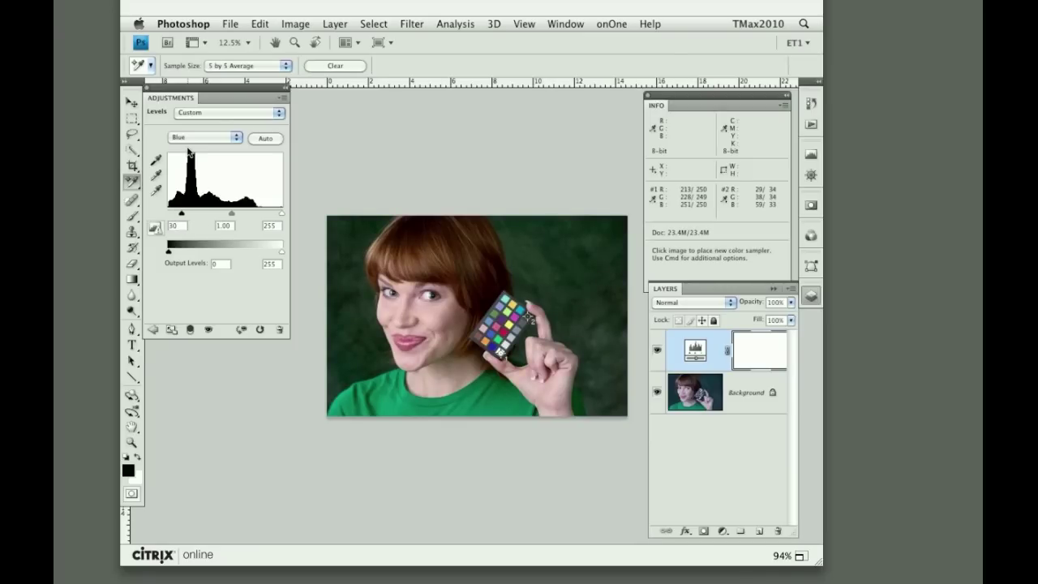
Compare the portrait with and without the Levels adjustment layer
{"action": "left_click", "coordinate": [657, 351]}
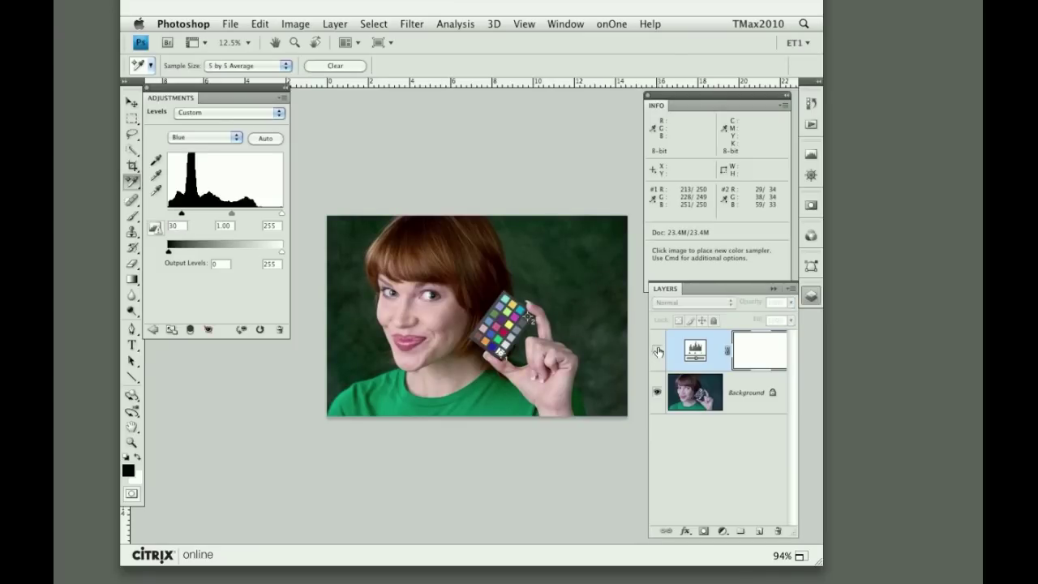
{"action": "left_click", "coordinate": [657, 350]}
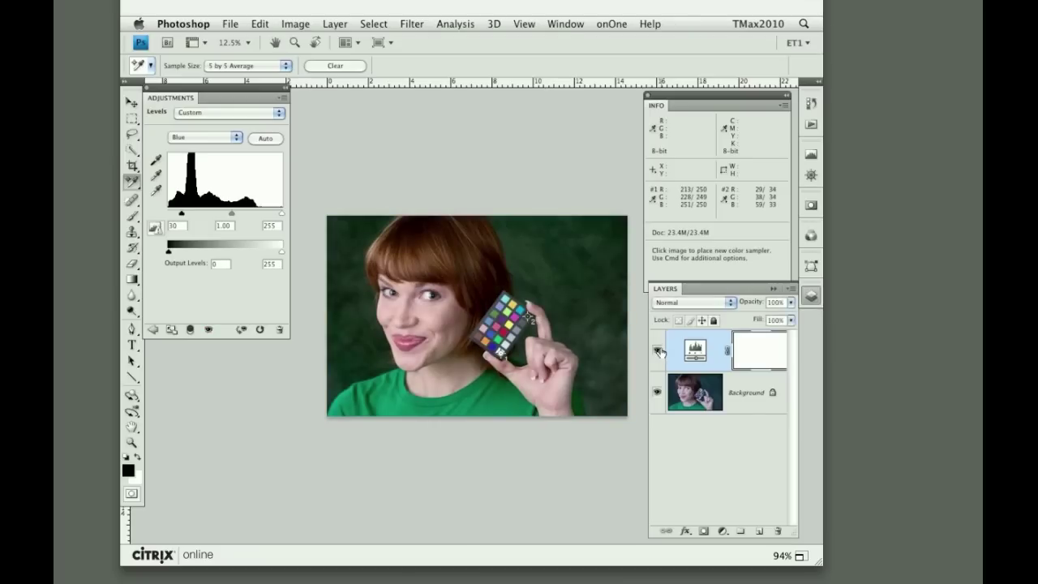
{"action": "left_click", "coordinate": [658, 350]}
{"action": "left_click", "coordinate": [657, 350]}
Close the portrait without saving, and open Session 21.psd from Bridge with its window clear of the adjustment settings
{"action": "key", "text": "super"}
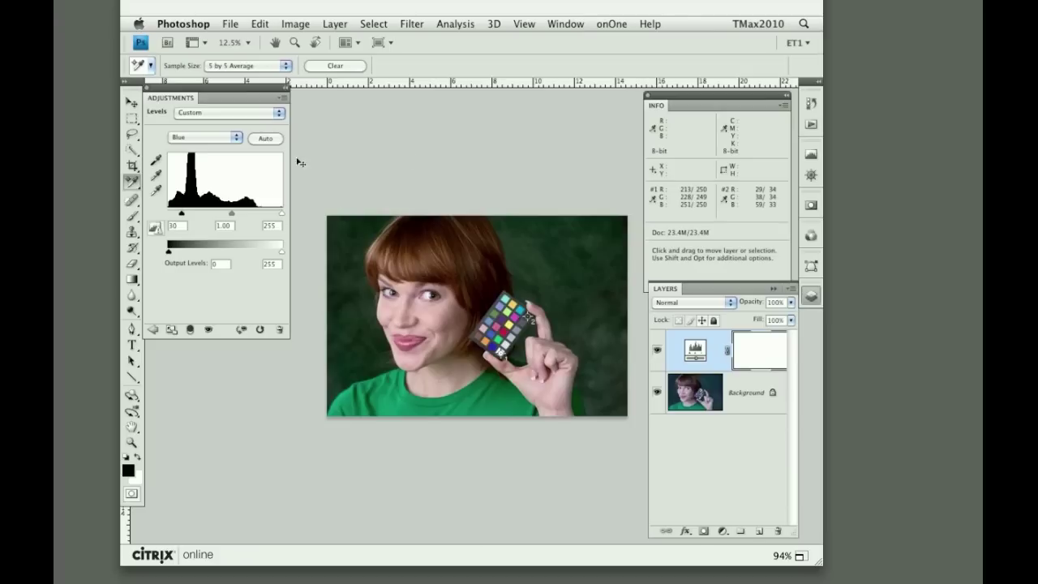
{"action": "key", "text": "super+w"}
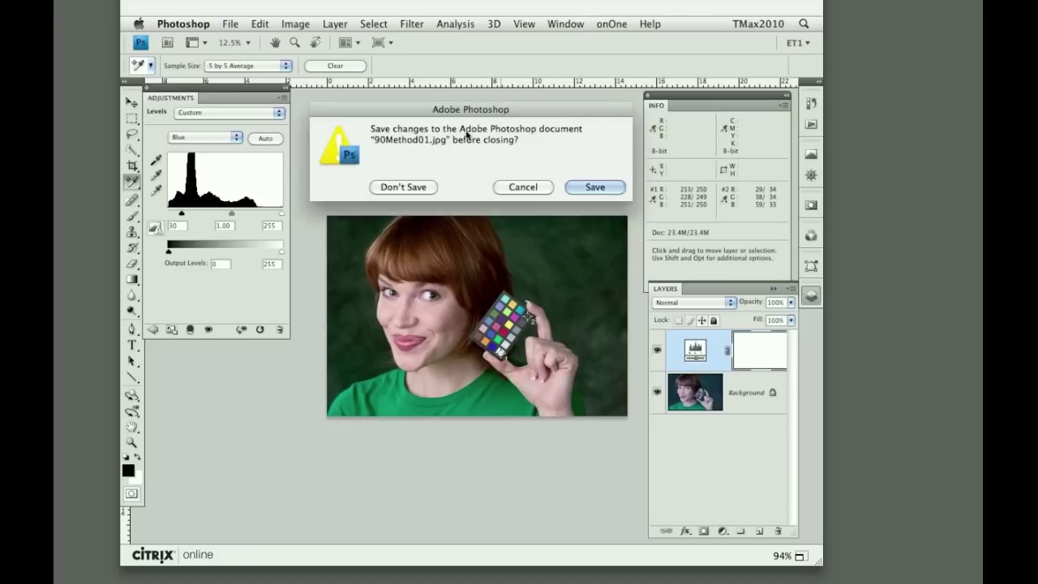
{"action": "left_click", "coordinate": [412, 187]}
{"action": "left_click", "coordinate": [533, 324]}
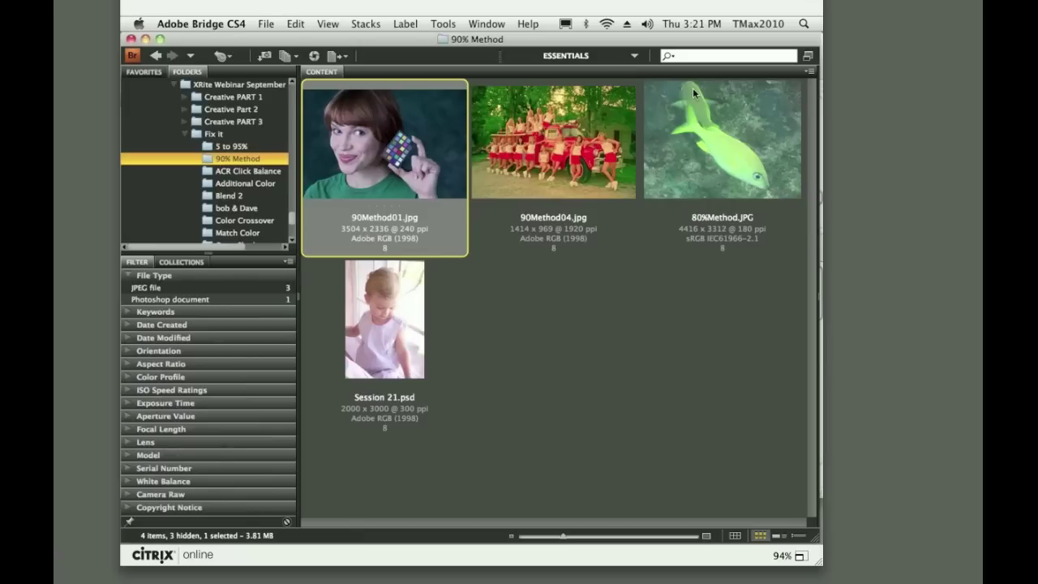
{"action": "left_click", "coordinate": [390, 321]}
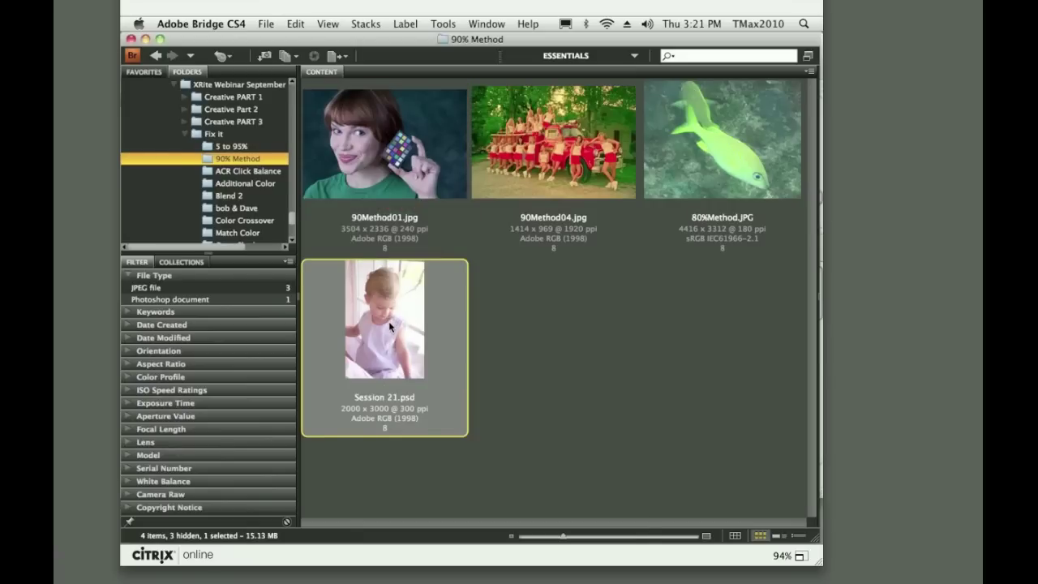
{"action": "double_click", "coordinate": [391, 326]}
{"action": "left_click_drag", "start_coordinate": [358, 89], "coordinate": [503, 89]}
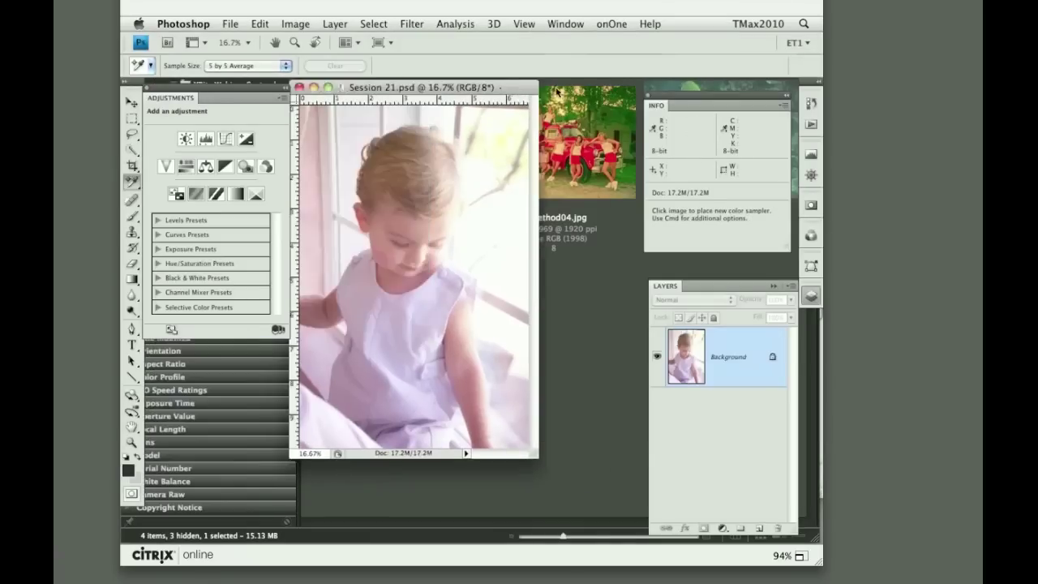
Place color samplers on the window bar beside the child's ear and on the eyelashes, with the sample size at 3 by 3 Average
{"action": "left_click_drag", "start_coordinate": [470, 207], "coordinate": [510, 204]}
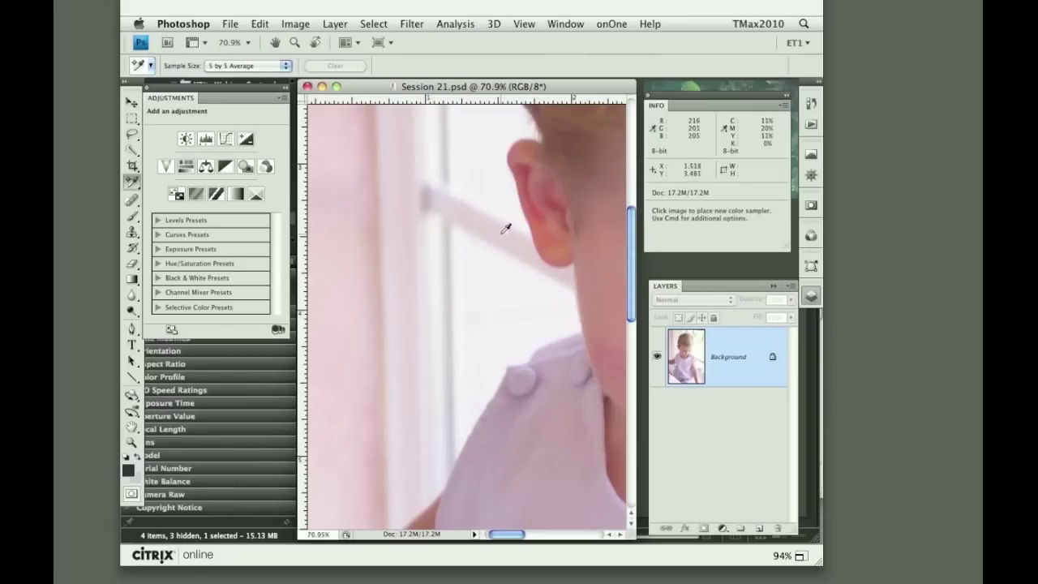
{"action": "left_click", "coordinate": [505, 228]}
{"action": "left_click_drag", "start_coordinate": [593, 235], "coordinate": [470, 294]}
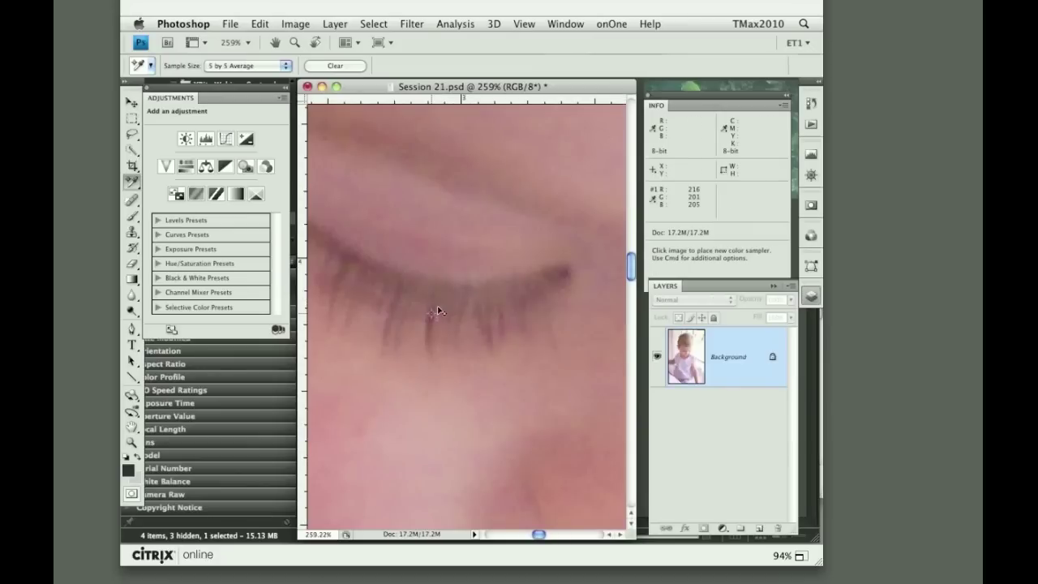
{"action": "left_click", "coordinate": [433, 314]}
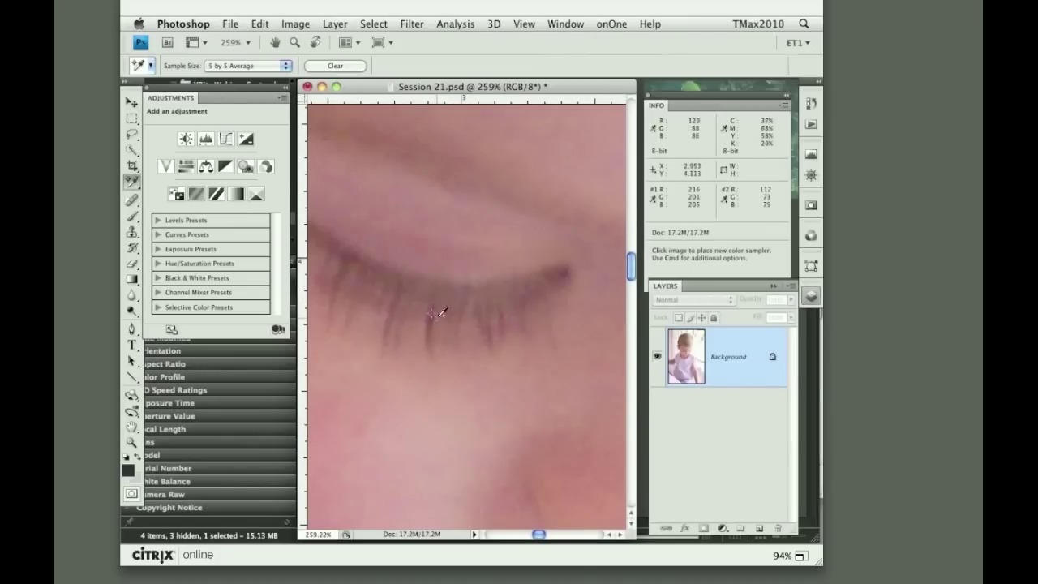
{"action": "left_click", "coordinate": [241, 64]}
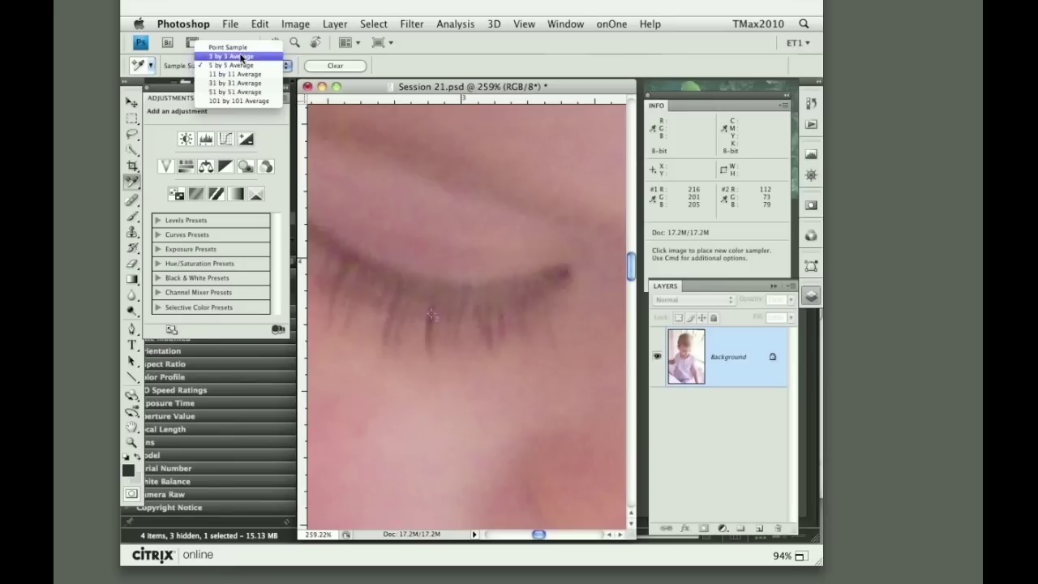
{"action": "left_click", "coordinate": [242, 56]}
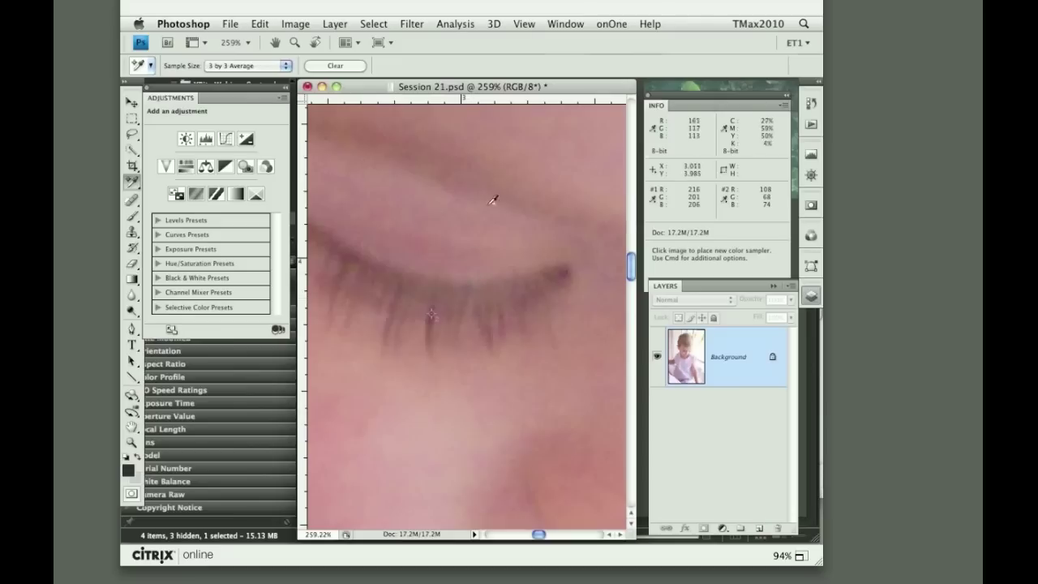
Close Session 21.psd without saving and open 80%Method.JPG from Bridge, enlarged to 12.5%
{"action": "left_click", "coordinate": [308, 87]}
{"action": "left_click", "coordinate": [407, 187]}
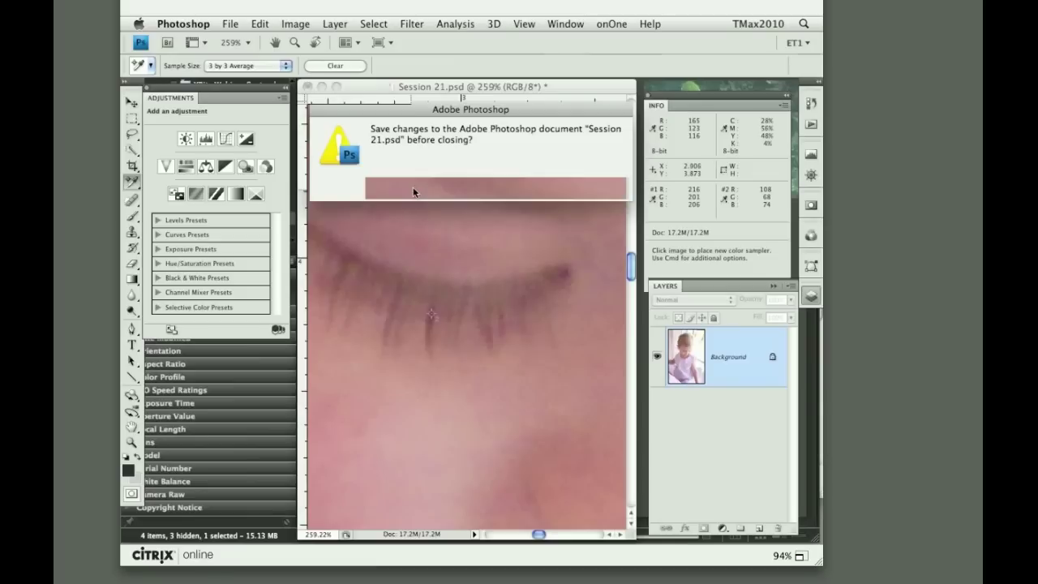
{"action": "left_click", "coordinate": [419, 318]}
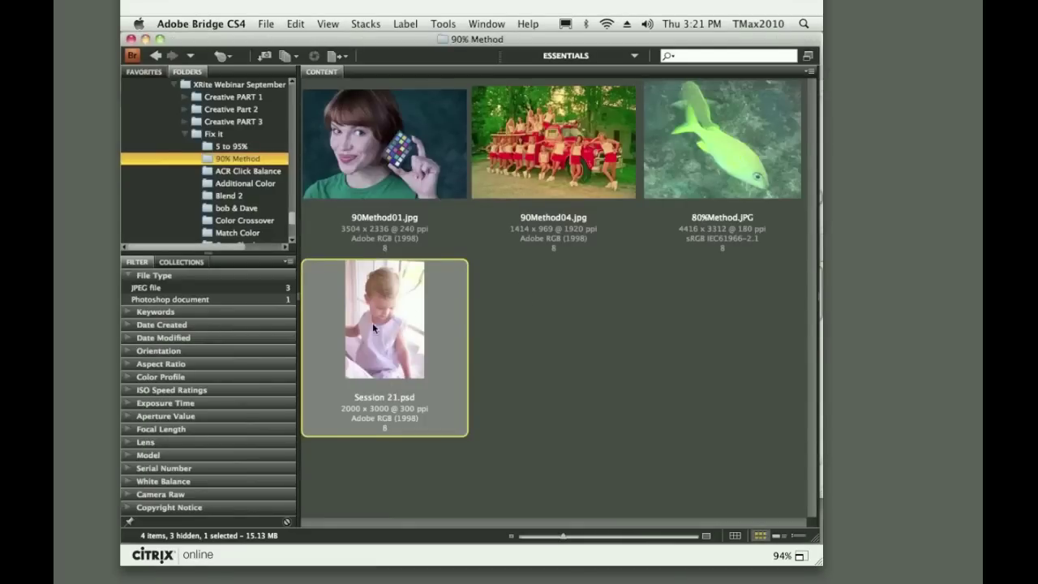
{"action": "double_click", "coordinate": [724, 135]}
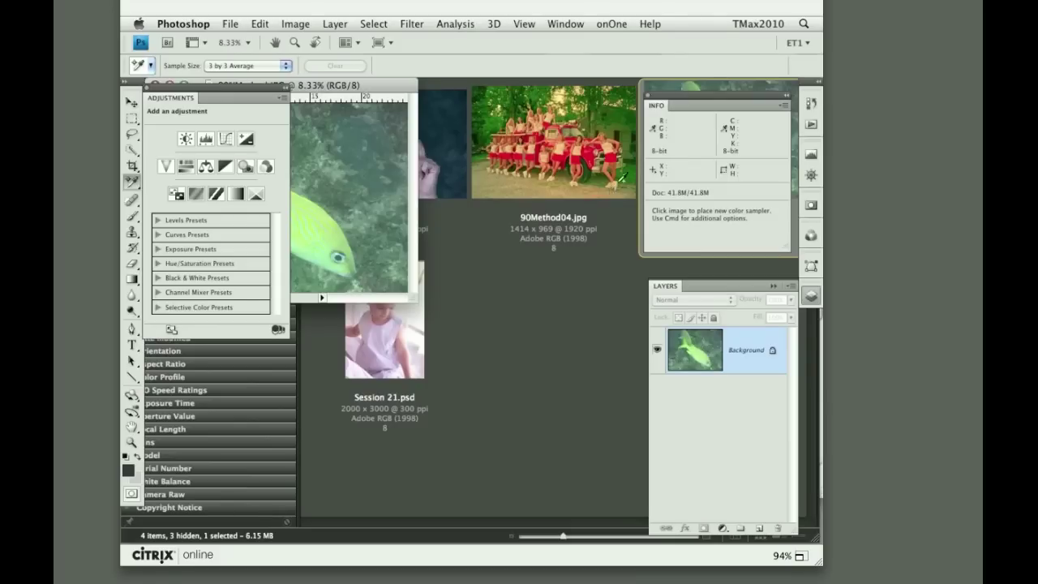
{"action": "key", "text": "super+equal"}
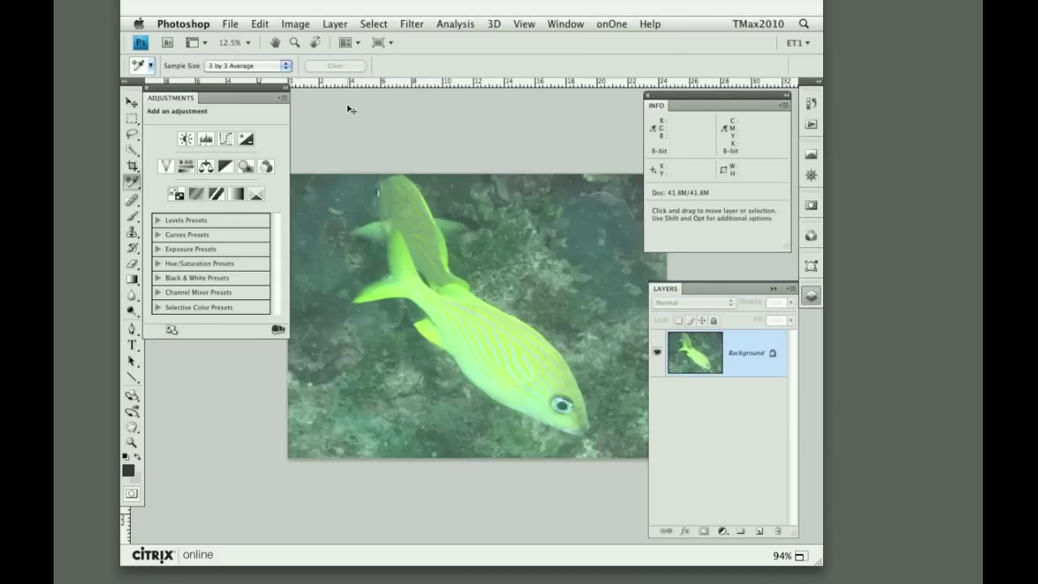
Collapse the Layers and Info panels and reposition the fish photo so all of it is unobstructed
{"action": "left_click", "coordinate": [774, 290]}
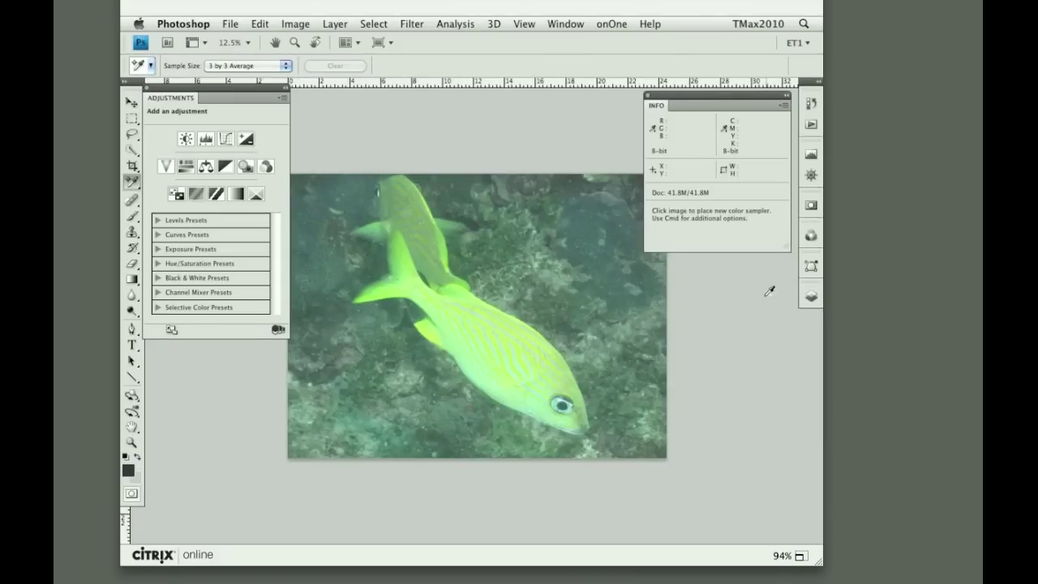
{"action": "left_click", "coordinate": [754, 103]}
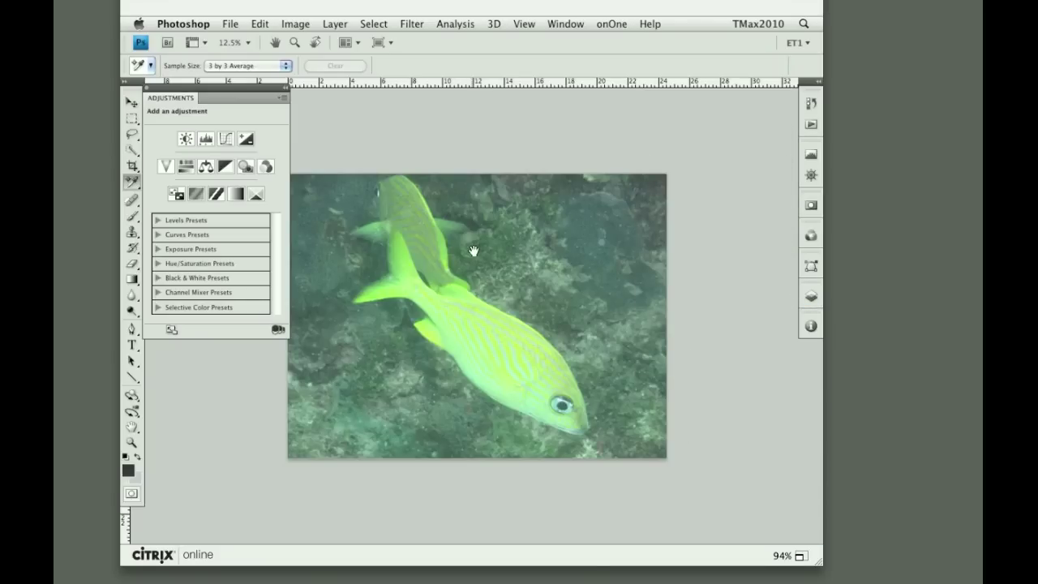
{"action": "left_click_drag", "start_coordinate": [473, 244], "coordinate": [544, 234]}
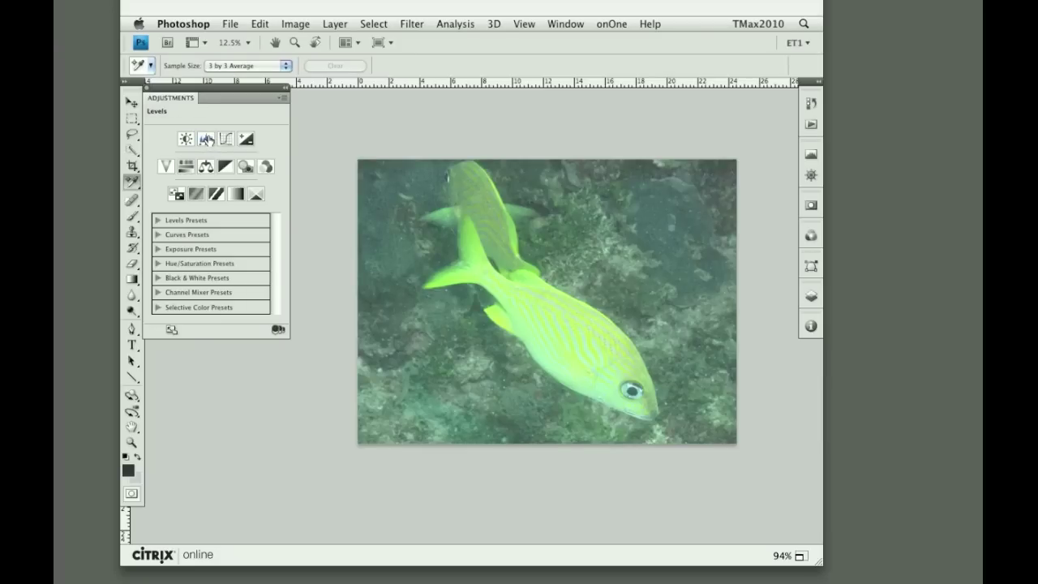
Add a Levels adjustment to the fish photo and set the Red channel's input black point to 20 and white point to 207
{"action": "left_click", "coordinate": [206, 139]}
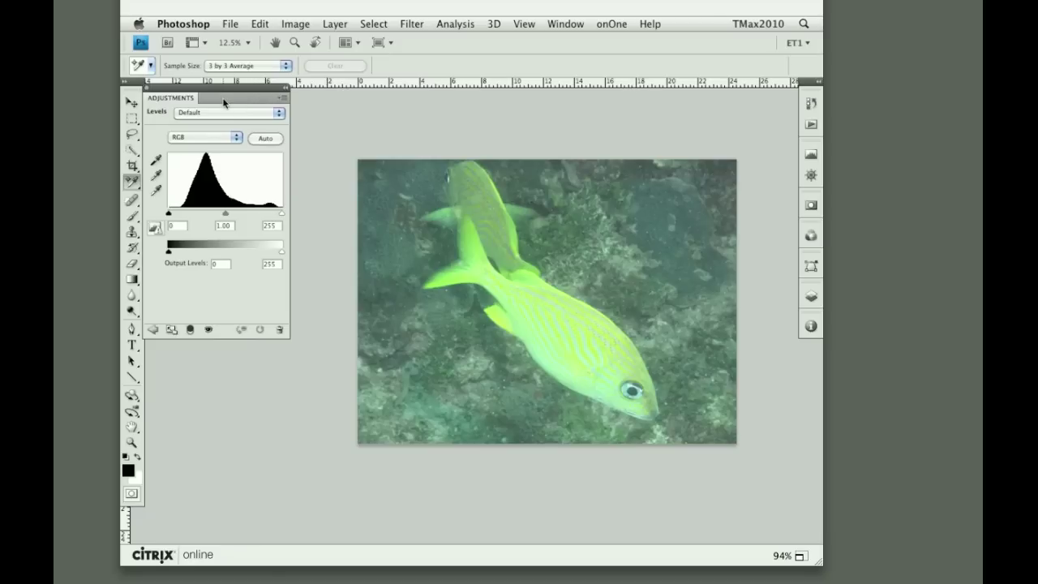
{"action": "left_click_drag", "start_coordinate": [226, 101], "coordinate": [304, 166]}
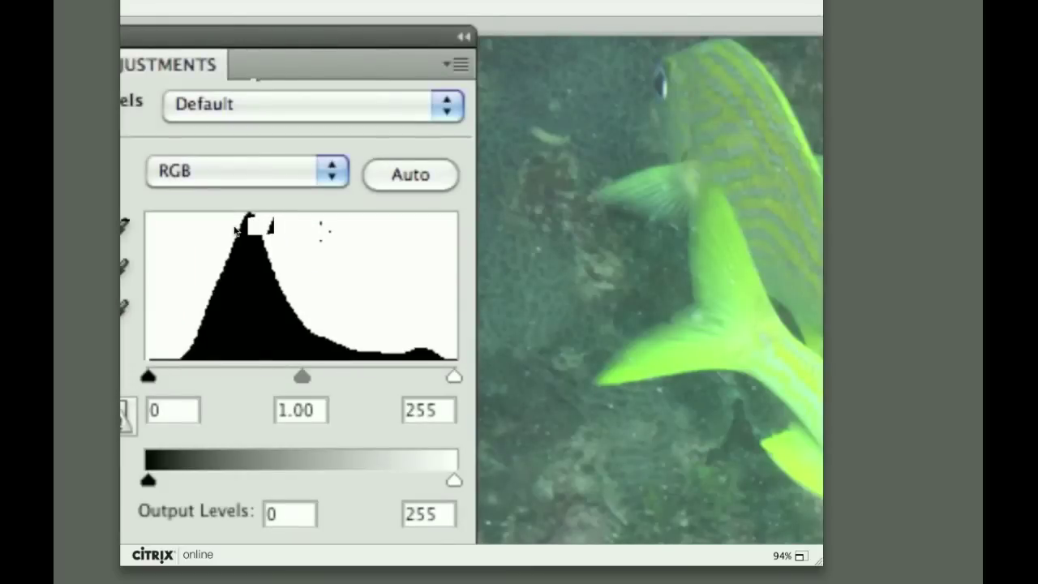
{"action": "left_click", "coordinate": [293, 212]}
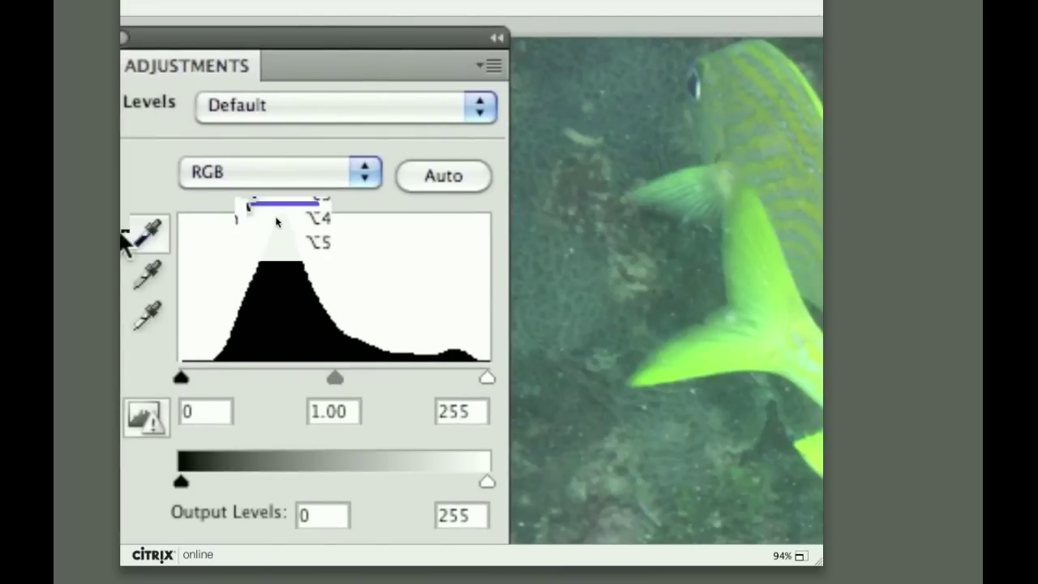
{"action": "left_click", "coordinate": [276, 222]}
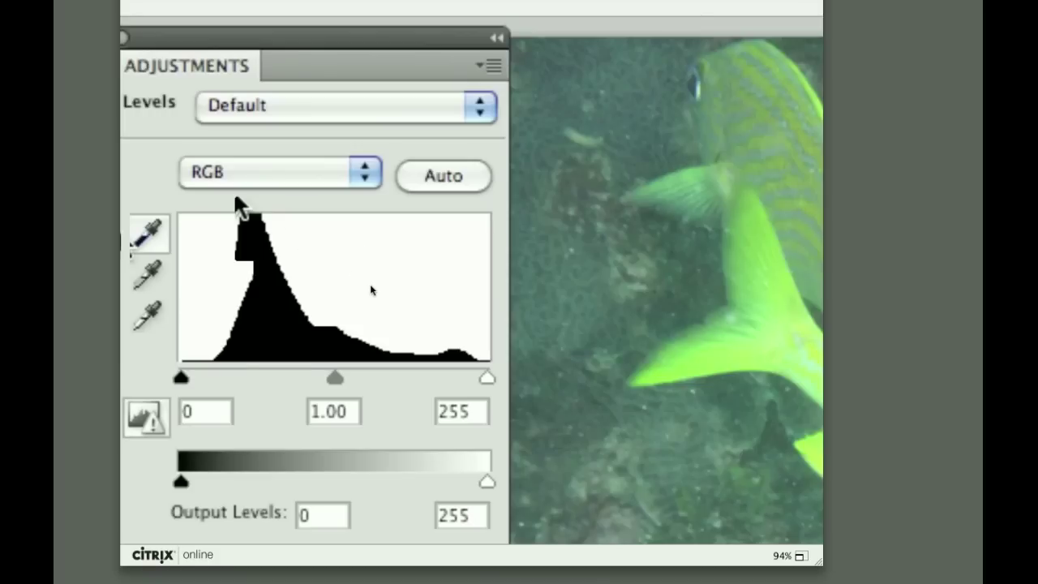
{"action": "key", "text": "alt+3"}
{"action": "left_click_drag", "start_coordinate": [487, 378], "coordinate": [430, 385]}
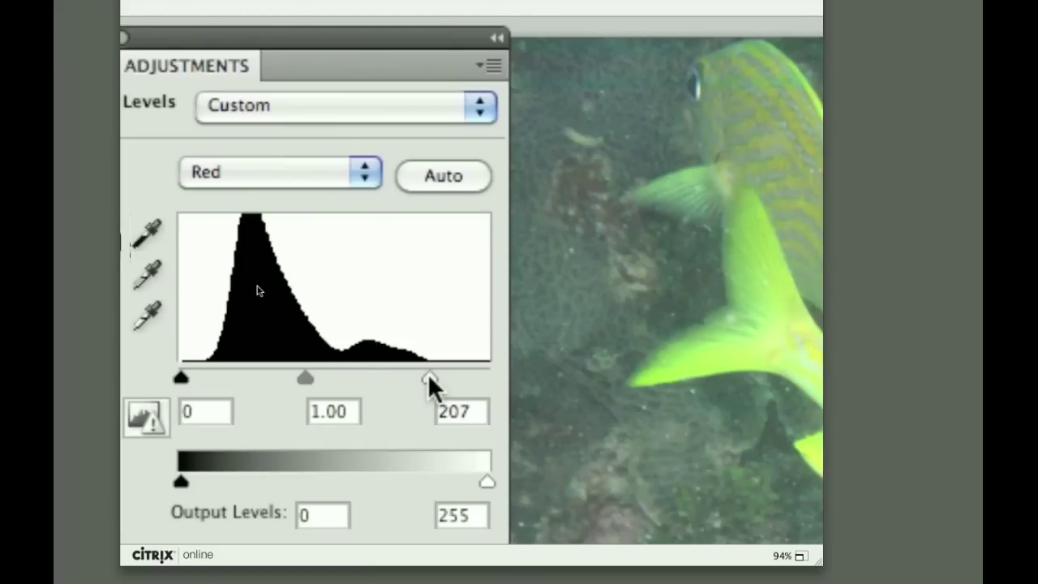
{"action": "left_click_drag", "start_coordinate": [180, 378], "coordinate": [204, 377]}
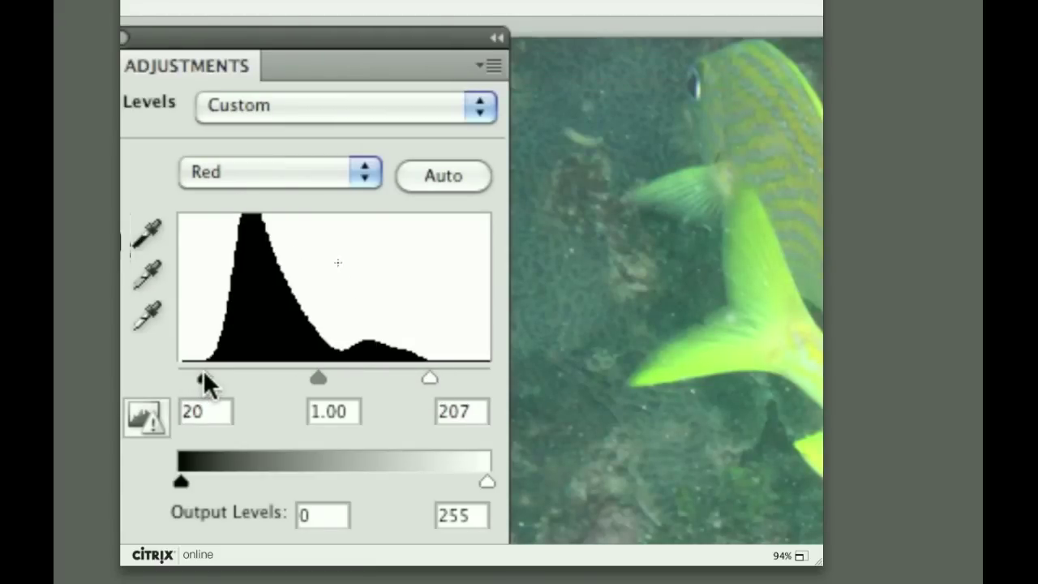
Set the Levels input black and white points to 46 and 253 for Green, and 40 and 224 for Blue
{"action": "left_click", "coordinate": [304, 172]}
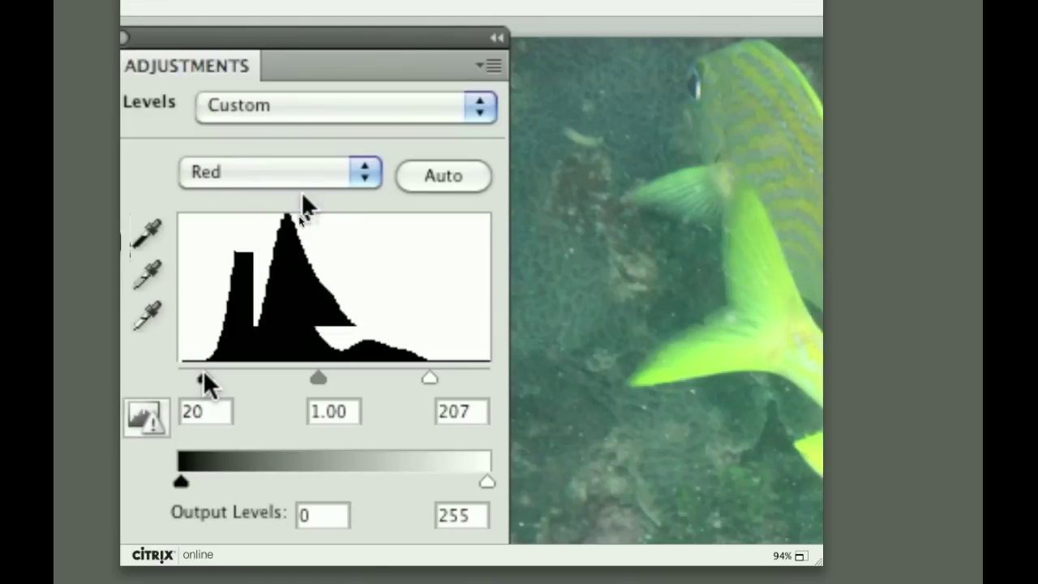
{"action": "left_click_drag", "start_coordinate": [203, 375], "coordinate": [230, 378]}
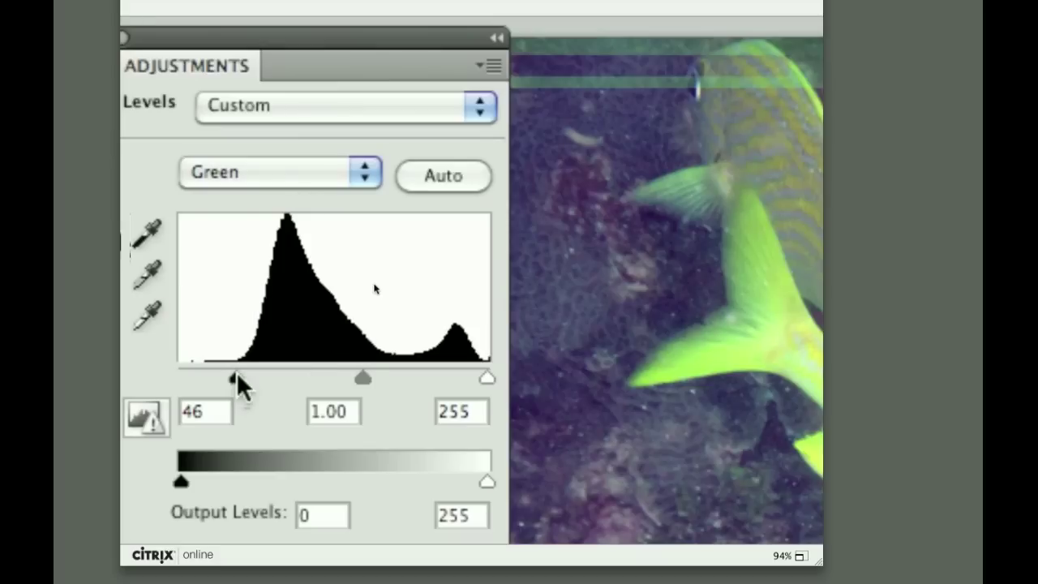
{"action": "left_click_drag", "start_coordinate": [486, 377], "coordinate": [484, 377]}
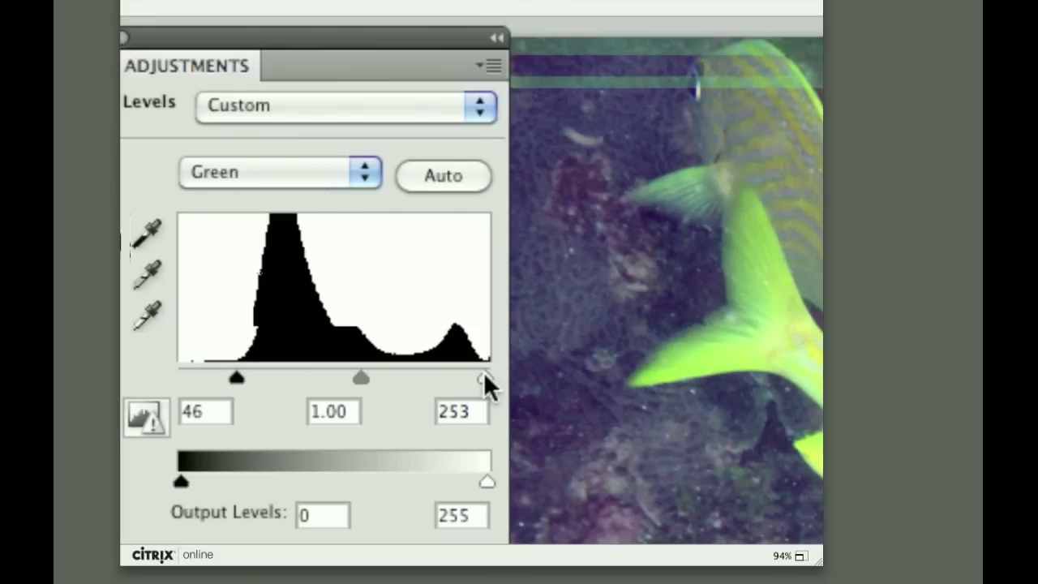
{"action": "key", "text": "alt+5"}
{"action": "left_click_drag", "start_coordinate": [210, 378], "coordinate": [229, 378]}
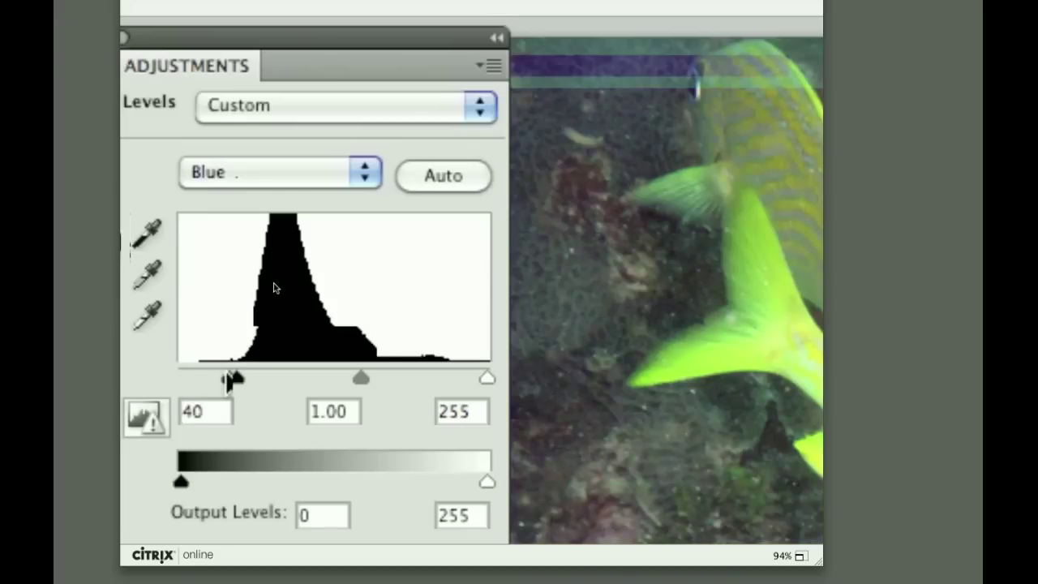
{"action": "left_click_drag", "start_coordinate": [486, 377], "coordinate": [450, 379]}
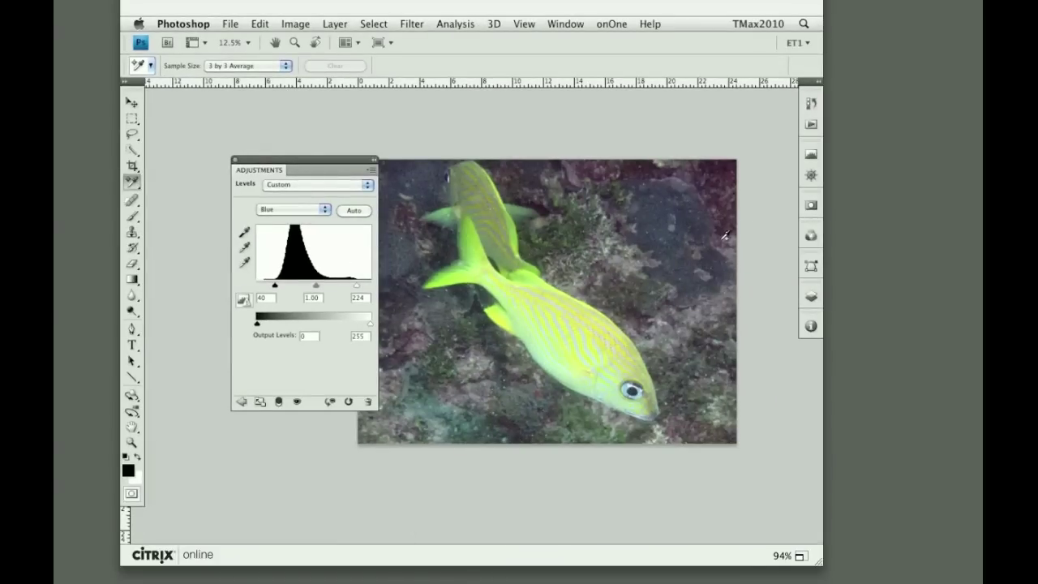
Toggle the Levels layer's visibility to compare the fish photo before and after the correction
{"action": "left_click", "coordinate": [811, 296]}
{"action": "left_click", "coordinate": [658, 353]}
{"action": "left_click", "coordinate": [657, 353]}
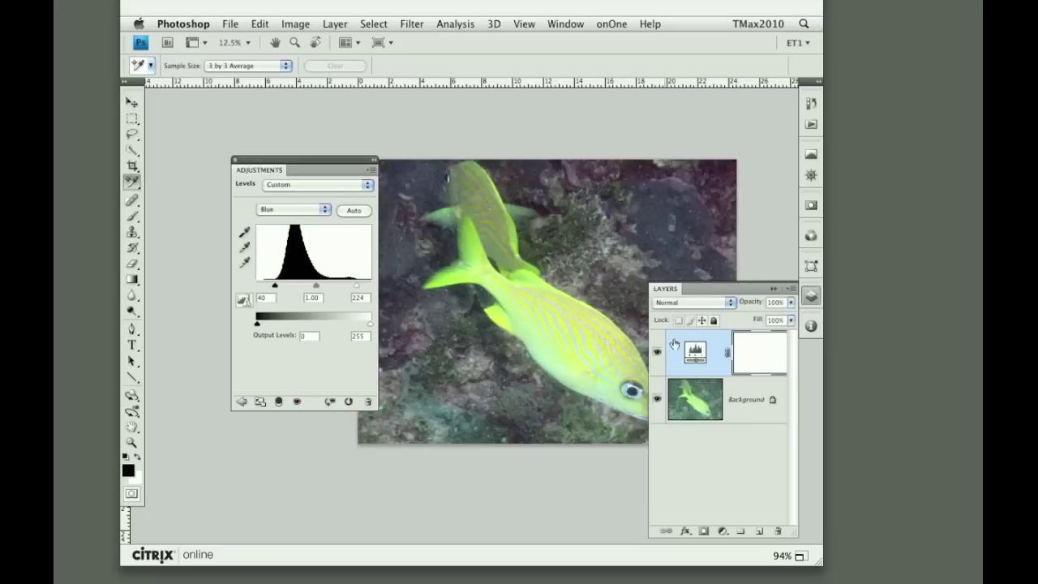
{"action": "left_click", "coordinate": [773, 290]}
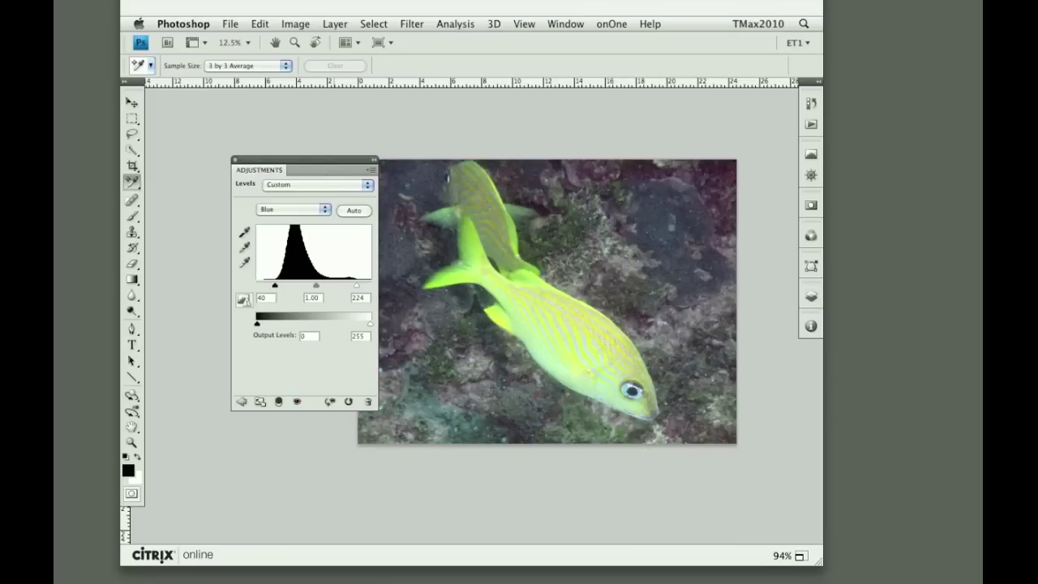
Fine-tune the Levels midtones, darkening Blue slightly, setting Green to 0.96 and trying Red at 0.72
{"action": "left_click_drag", "start_coordinate": [310, 170], "coordinate": [247, 130]}
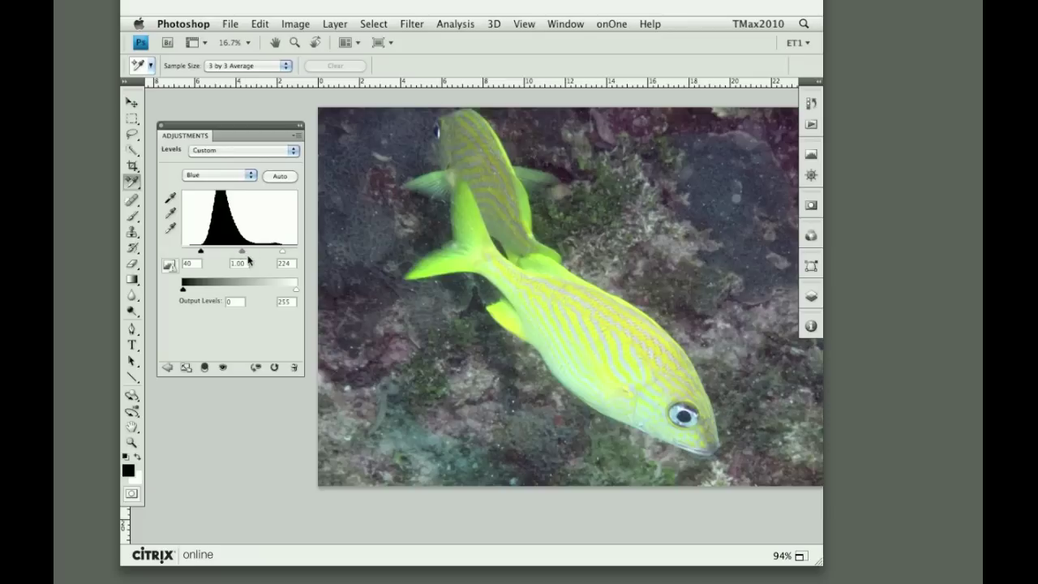
{"action": "left_click", "coordinate": [230, 175]}
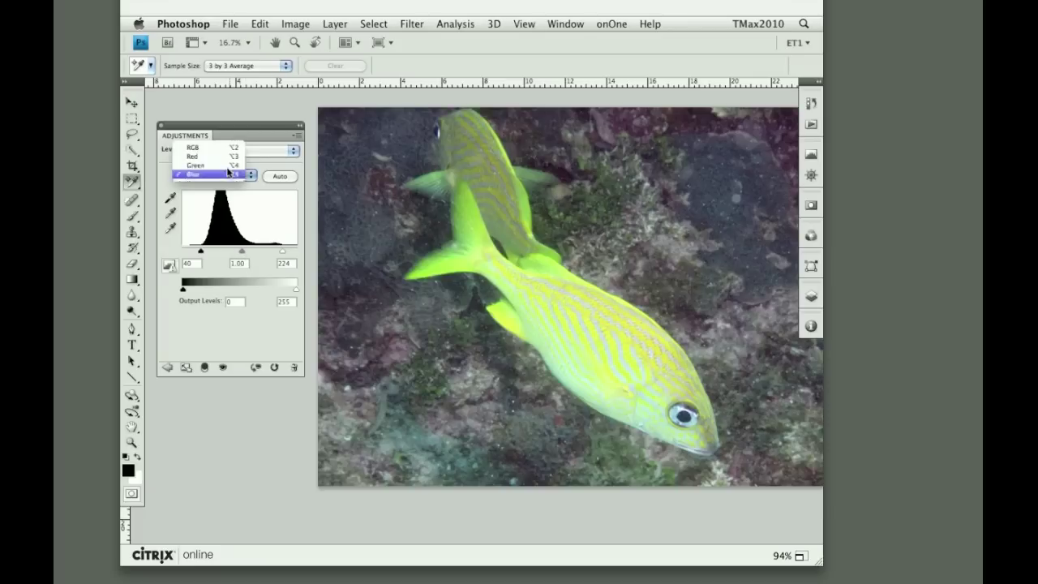
{"action": "left_click", "coordinate": [242, 254]}
{"action": "left_click_drag", "start_coordinate": [242, 253], "coordinate": [247, 254]}
{"action": "left_click", "coordinate": [233, 175]}
{"action": "left_click", "coordinate": [236, 168]}
{"action": "left_click_drag", "start_coordinate": [248, 253], "coordinate": [251, 252]}
{"action": "left_click", "coordinate": [228, 175]}
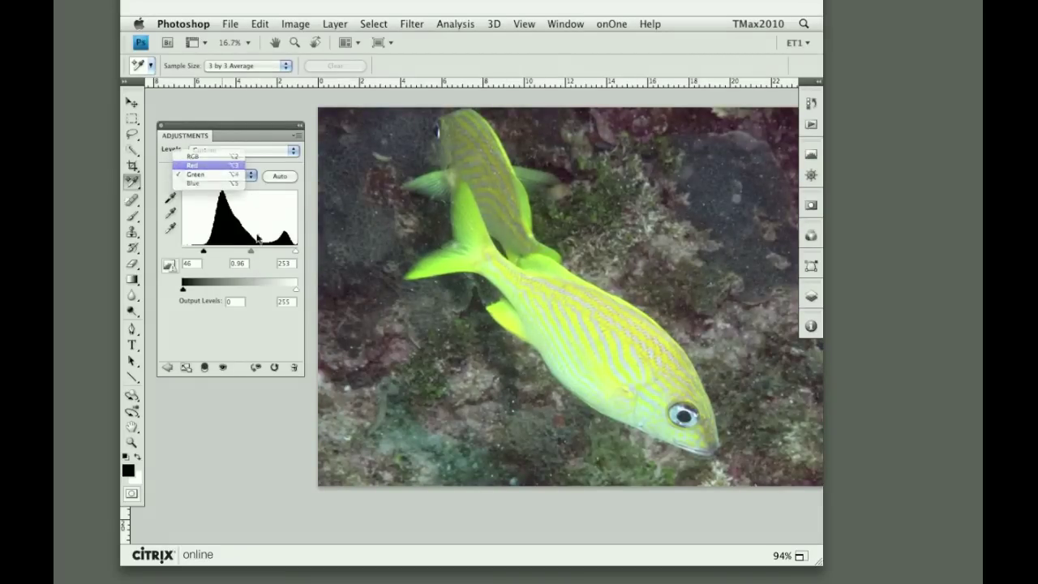
{"action": "left_click", "coordinate": [229, 165]}
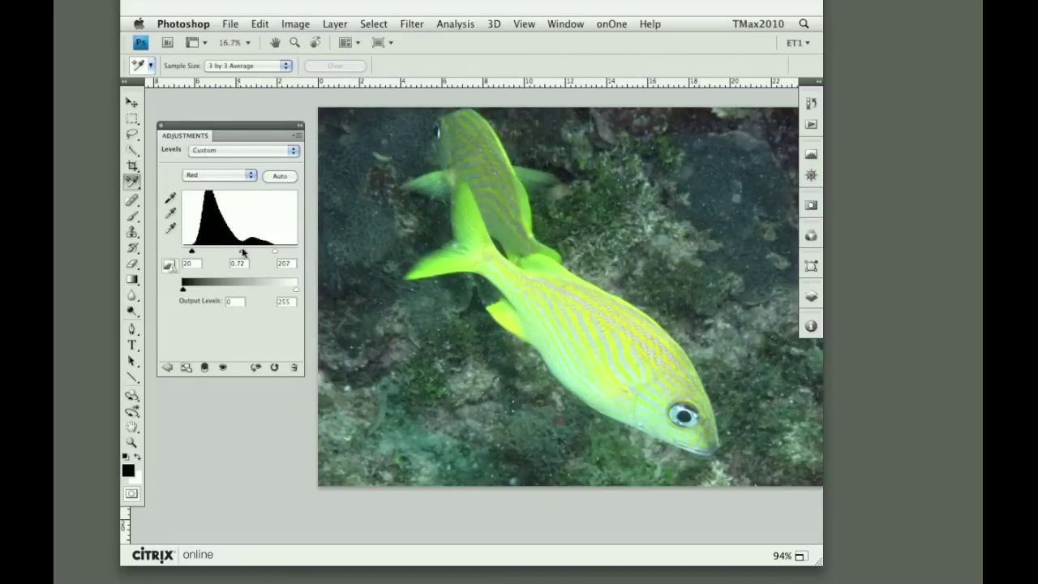
Hide and reshow the Levels layer to check the midtone-adjusted colors on the fish against the original
{"action": "left_click", "coordinate": [811, 296]}
{"action": "left_click", "coordinate": [657, 351]}
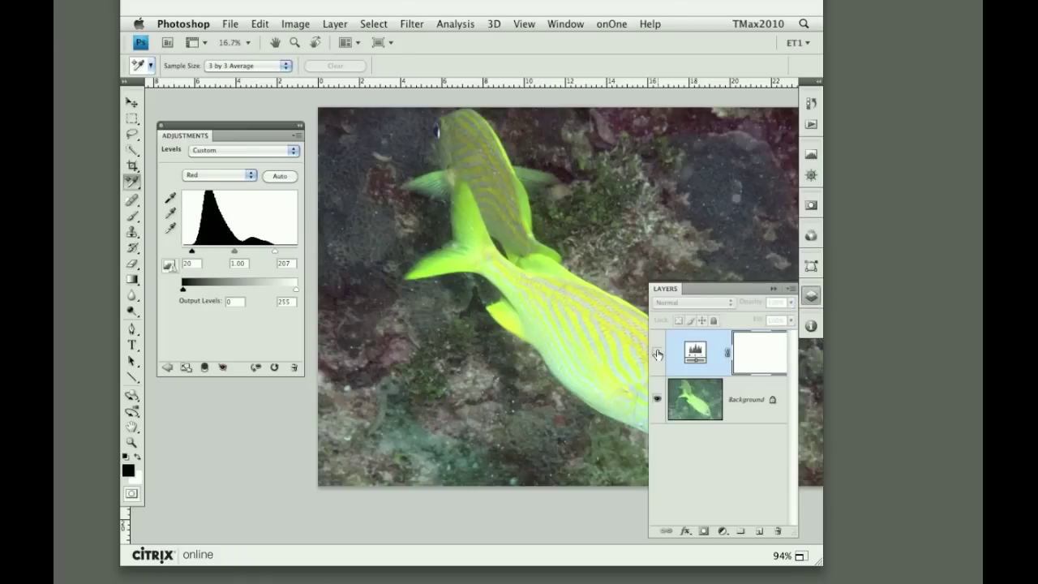
{"action": "left_click_drag", "start_coordinate": [562, 309], "coordinate": [422, 254]}
{"action": "left_click", "coordinate": [657, 352]}
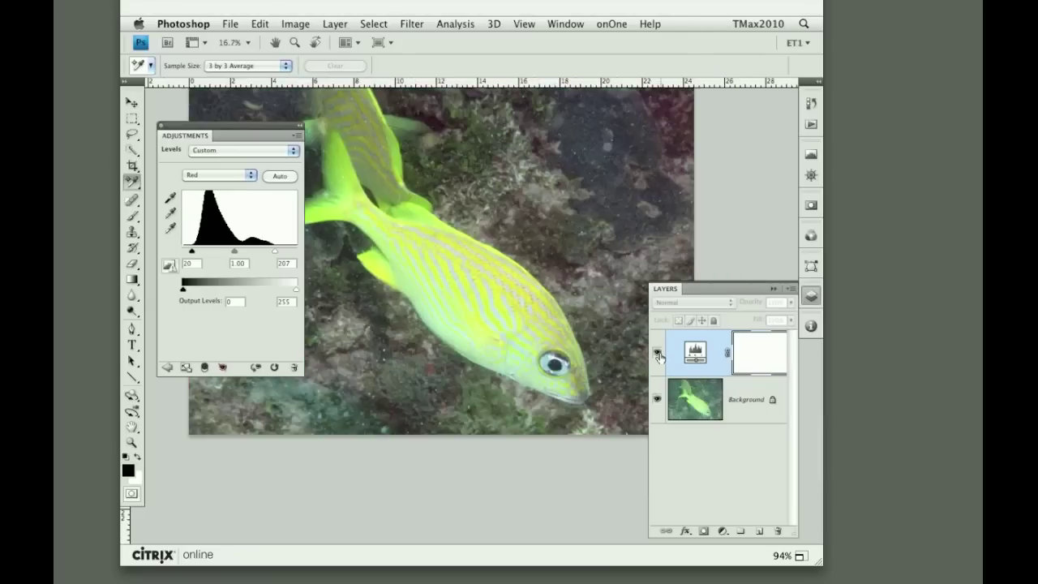
{"action": "left_click", "coordinate": [657, 351]}
{"action": "left_click", "coordinate": [657, 351]}
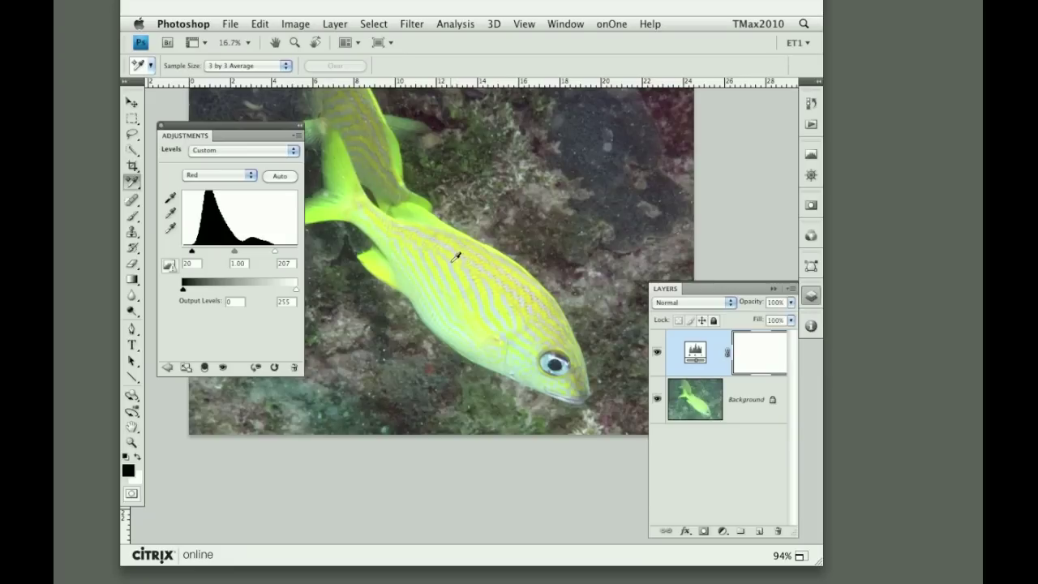
Close the fish photo without saving and return to Bridge
{"action": "left_click", "coordinate": [170, 197]}
{"action": "left_click", "coordinate": [170, 212]}
{"action": "key", "text": "super+w"}
{"action": "left_click", "coordinate": [421, 187]}
{"action": "left_click", "coordinate": [492, 291]}
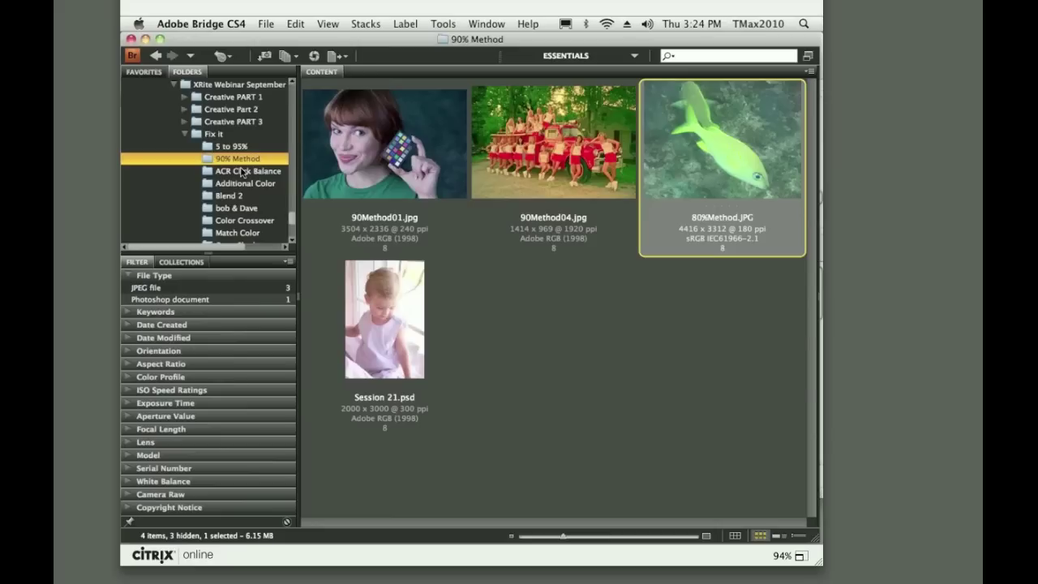
Open both raw files from the ACR Click Balance folder together in Camera Raw
{"action": "left_click", "coordinate": [243, 173]}
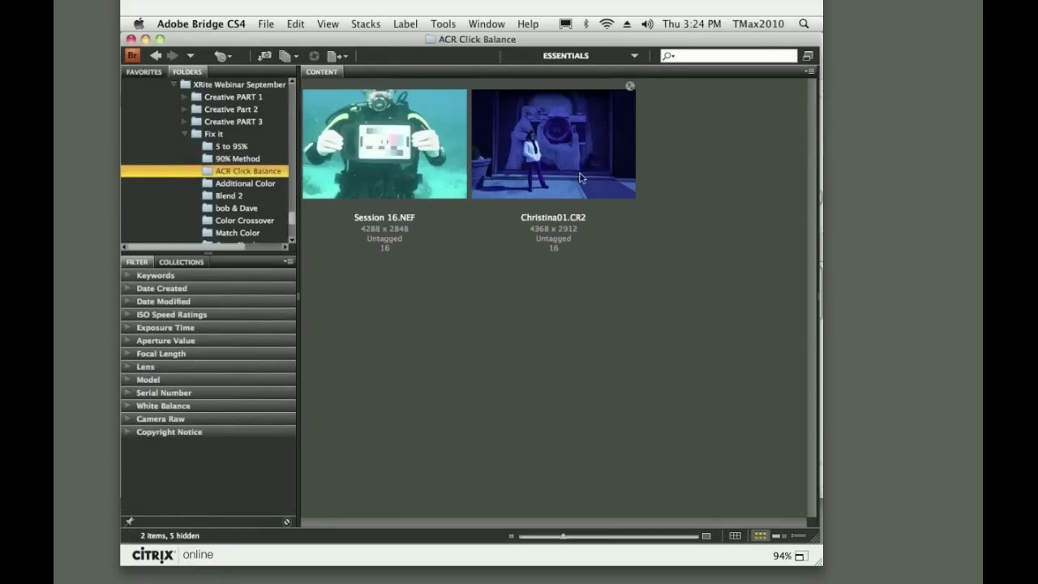
{"action": "left_click", "coordinate": [393, 163]}
{"action": "left_click", "coordinate": [552, 155], "text": "shift"}
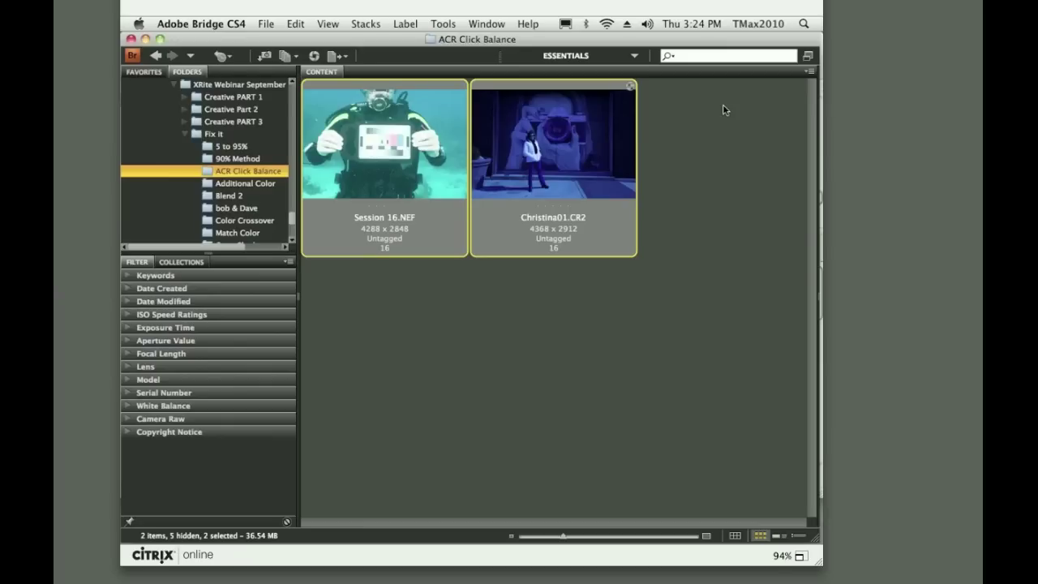
{"action": "key", "text": "super+o"}
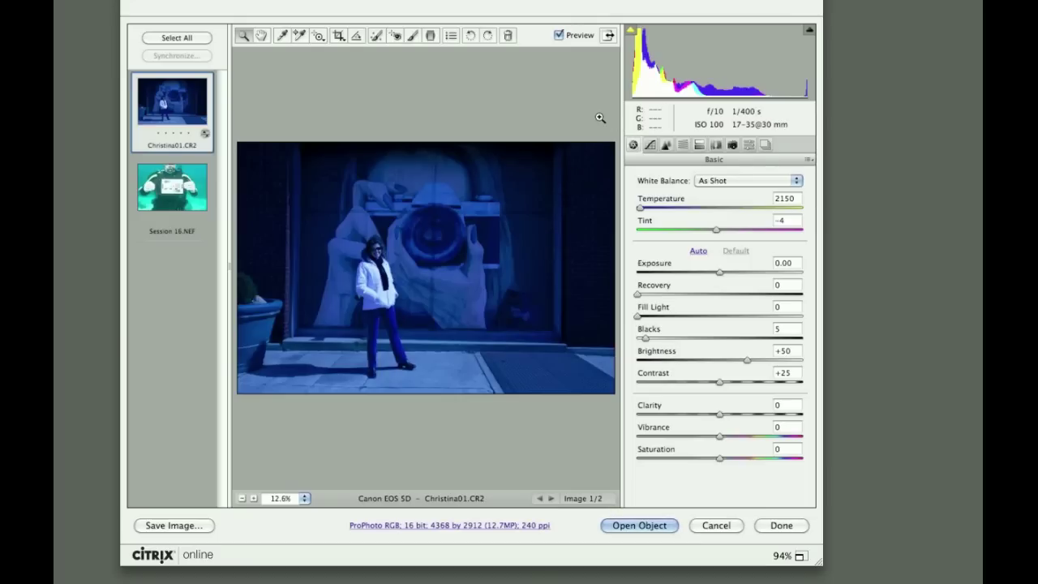
White-balance the blue street portrait from the woman's white jacket, and set Exposure to +0.45 and Fill Light to 20
{"action": "left_click", "coordinate": [282, 37]}
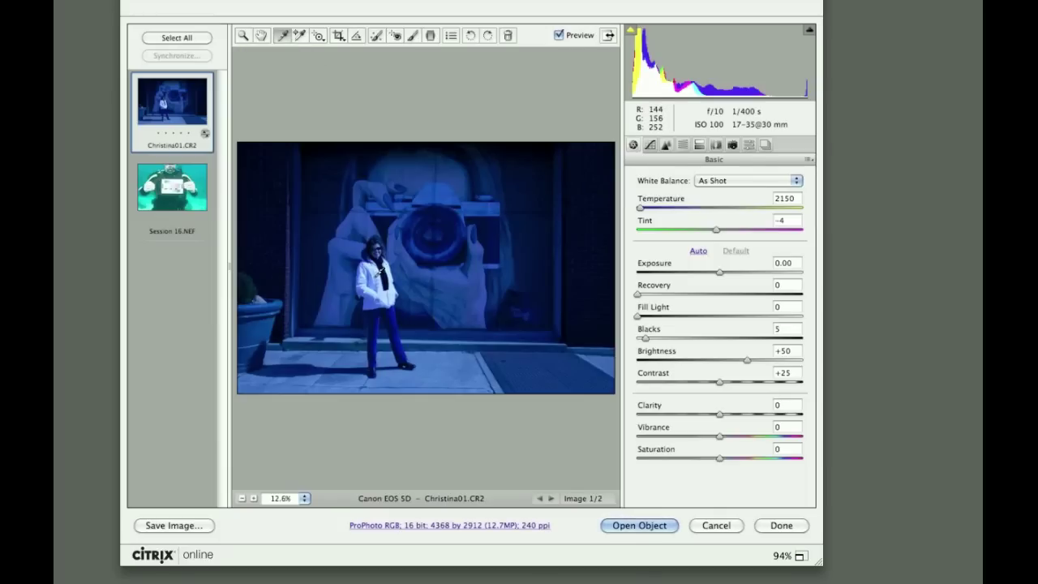
{"action": "left_click", "coordinate": [377, 274]}
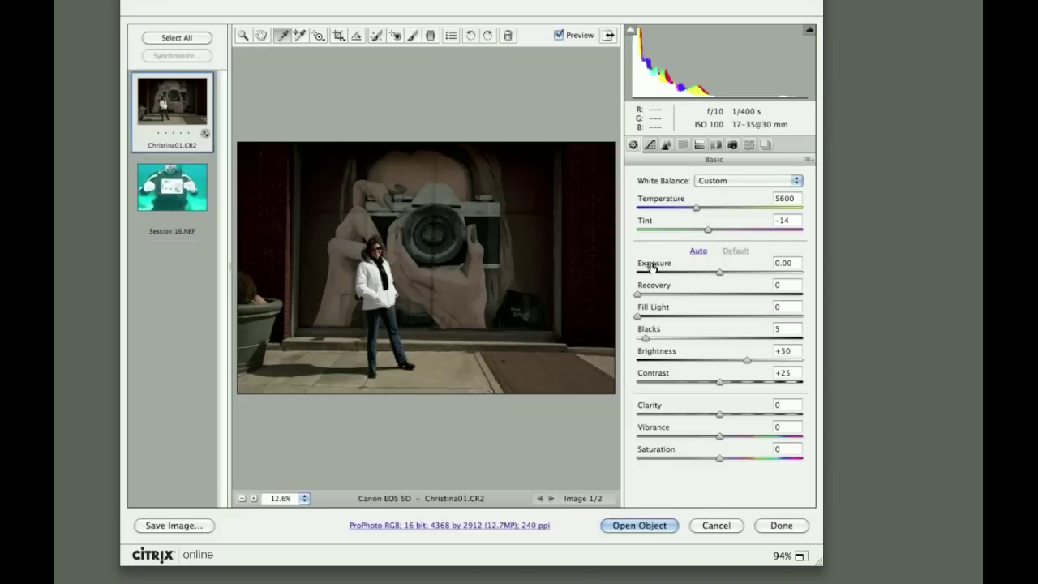
{"action": "left_click_drag", "start_coordinate": [660, 266], "coordinate": [662, 265]}
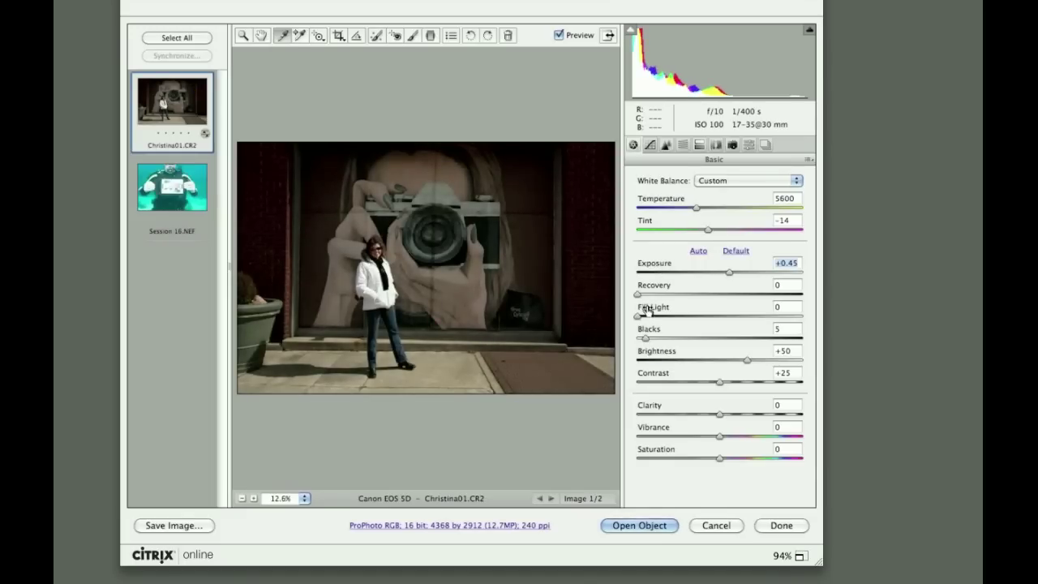
{"action": "left_click_drag", "start_coordinate": [647, 309], "coordinate": [669, 311]}
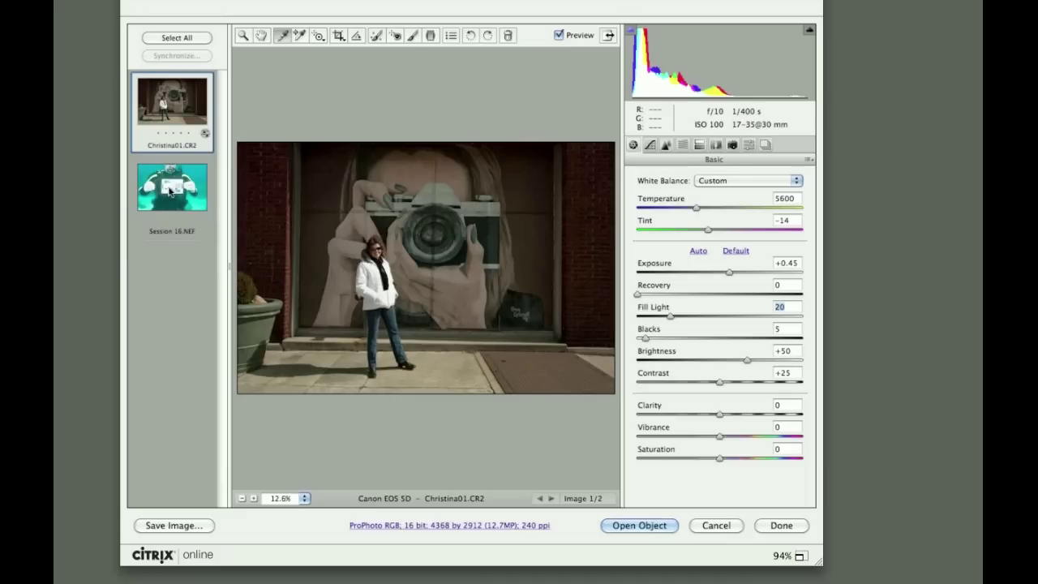
Place a color sampler on the white grayscale patch of the test chart in Session 16.NEF and set Exposure to -1.25
{"action": "left_click", "coordinate": [203, 174]}
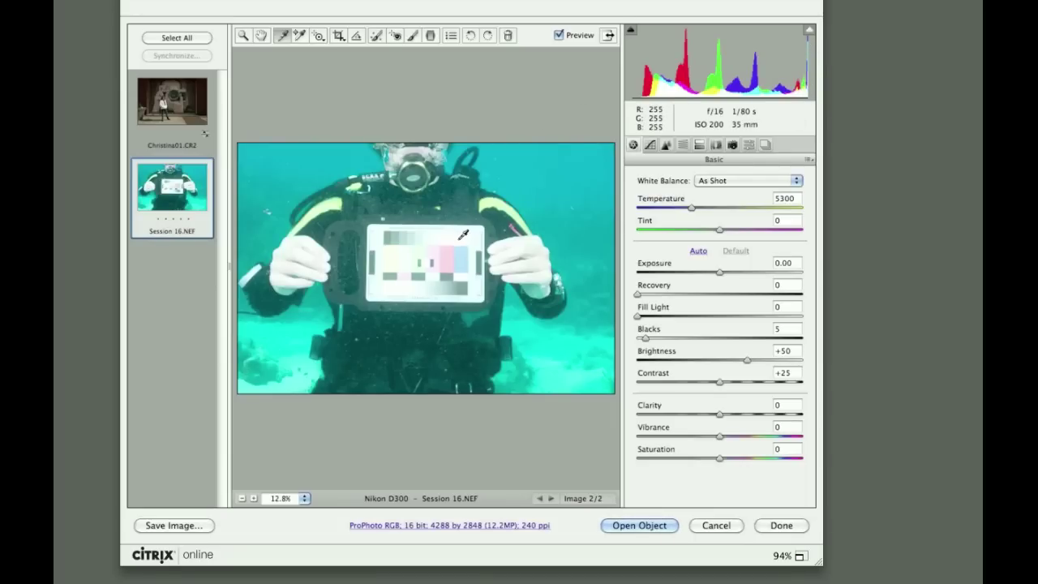
{"action": "left_click", "coordinate": [456, 214]}
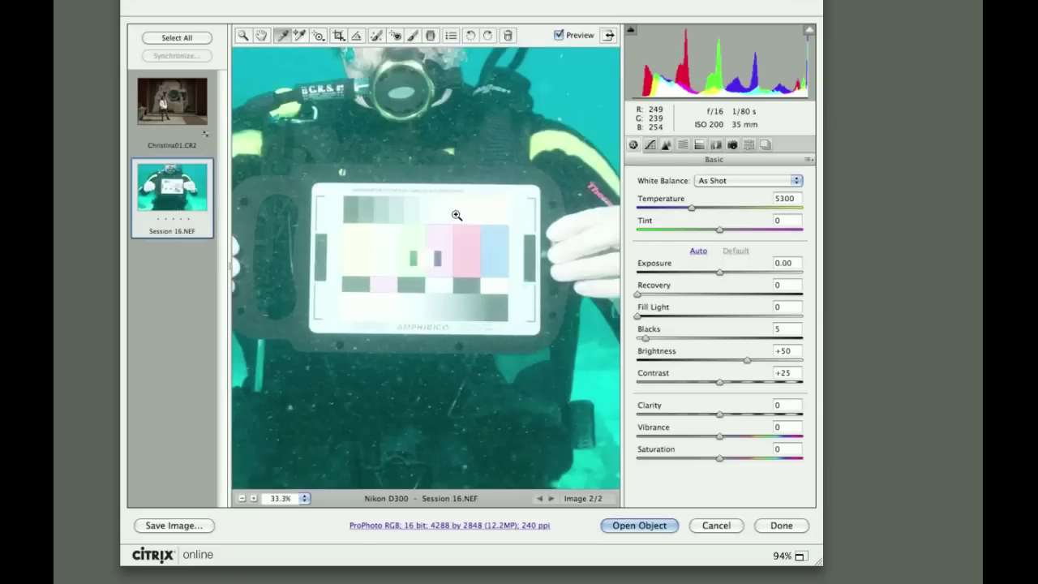
{"action": "left_click", "coordinate": [457, 216]}
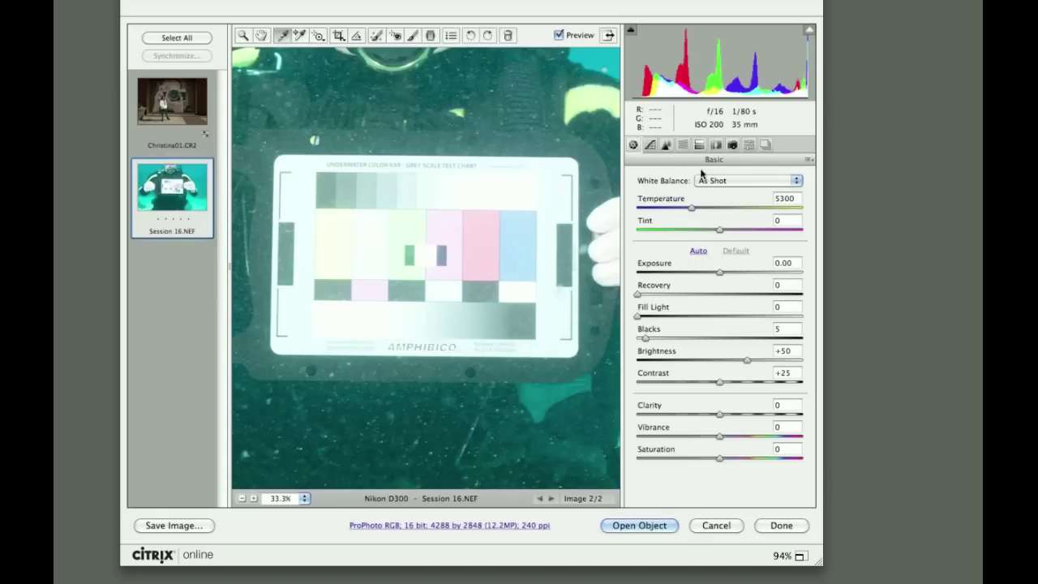
{"action": "left_click", "coordinate": [300, 37]}
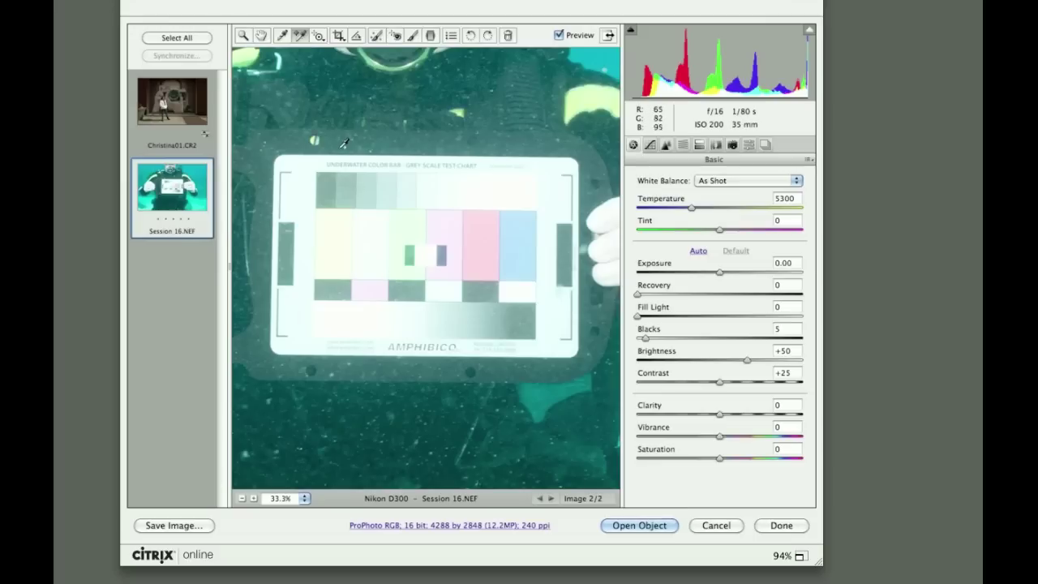
{"action": "left_click", "coordinate": [527, 189]}
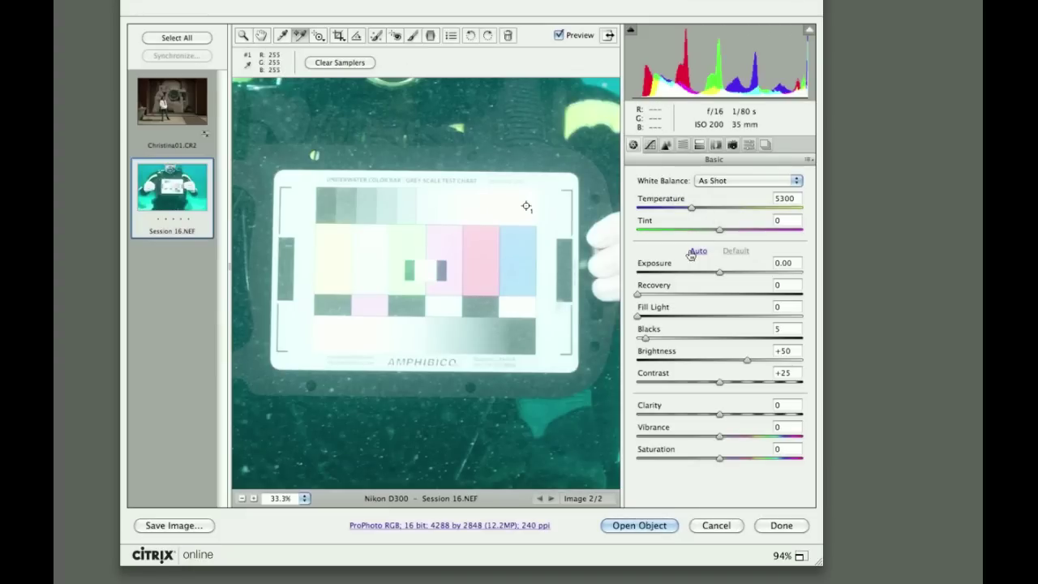
{"action": "left_click_drag", "start_coordinate": [668, 265], "coordinate": [650, 266]}
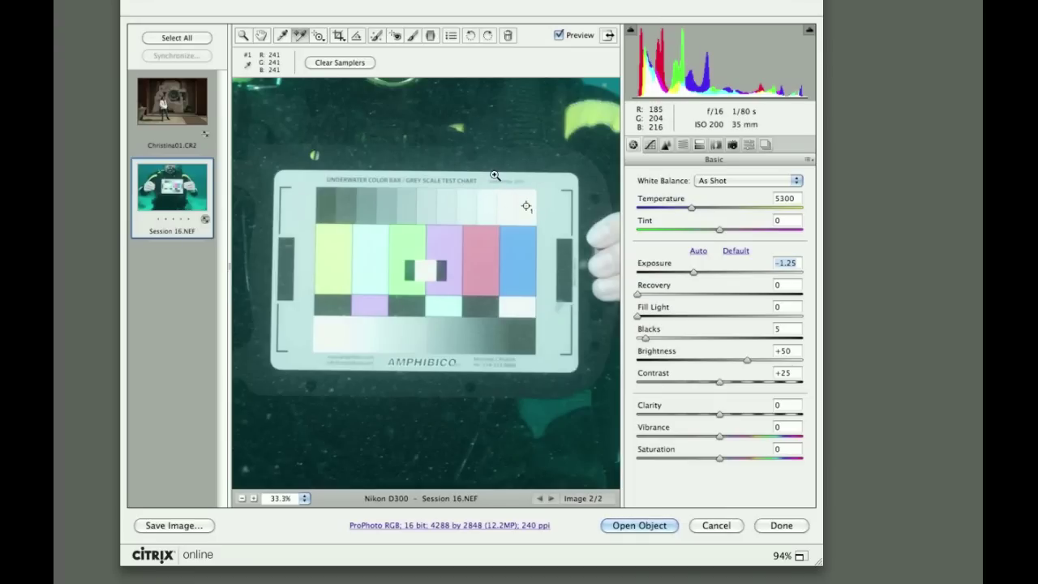
{"action": "key", "text": "super+0"}
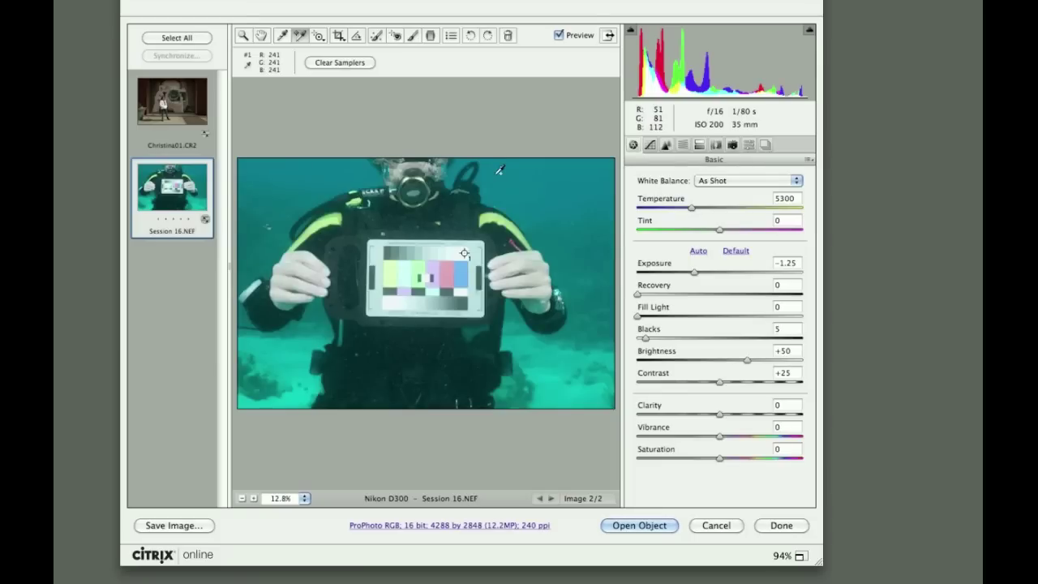
White-balance Session 16.NEF from a gray patch in the test chart's upper grayscale row, and cancel Camera Raw, discarding all changes
{"action": "left_click", "coordinate": [283, 37]}
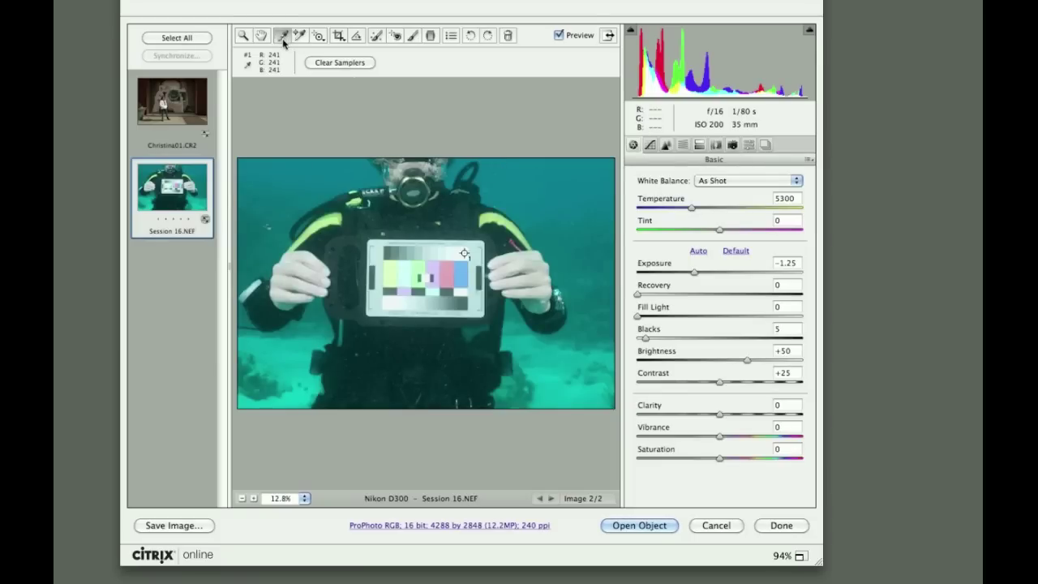
{"action": "left_click", "coordinate": [413, 250]}
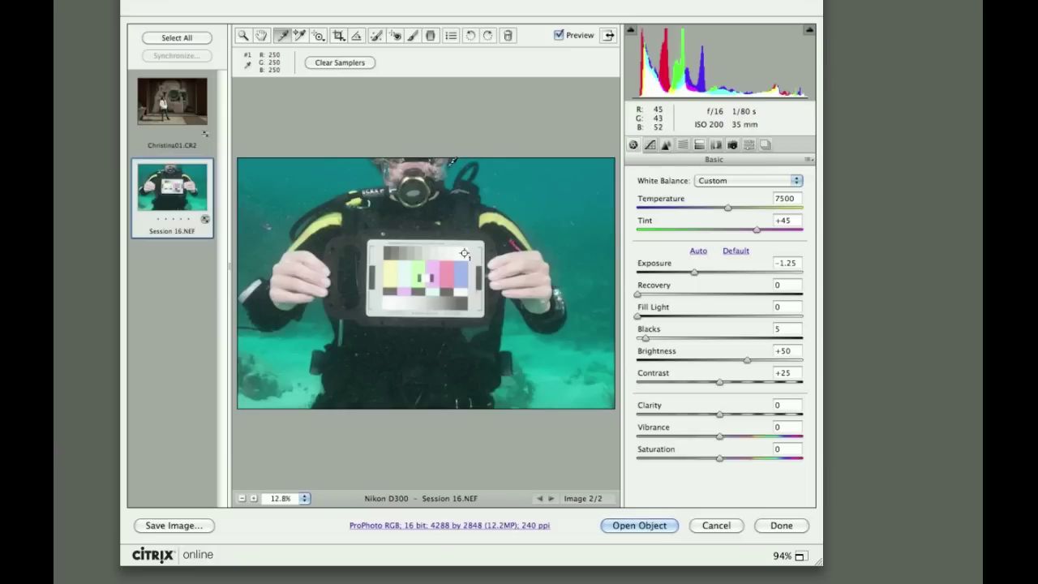
{"action": "left_click", "coordinate": [724, 527]}
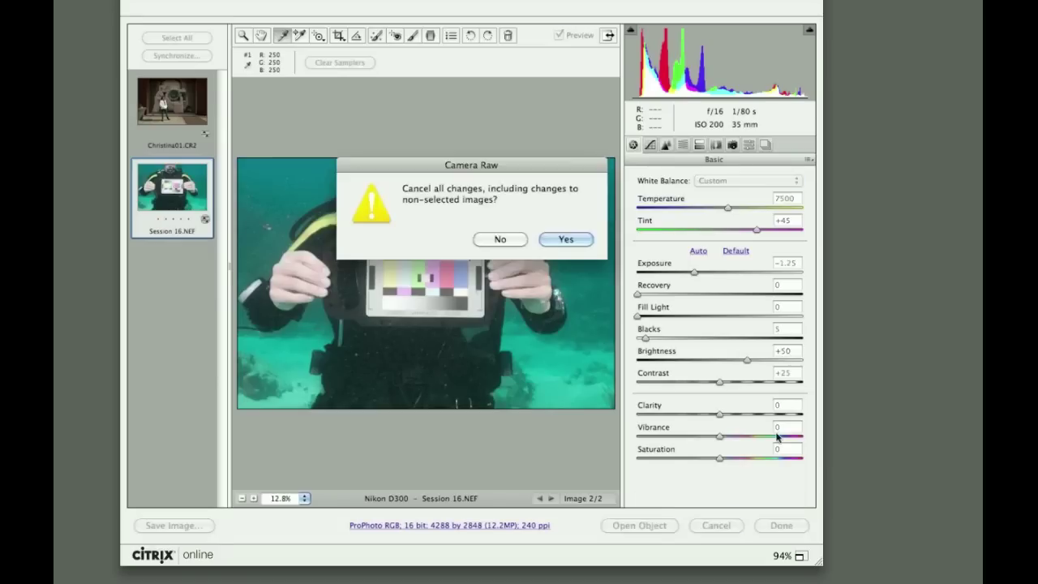
{"action": "left_click", "coordinate": [572, 240]}
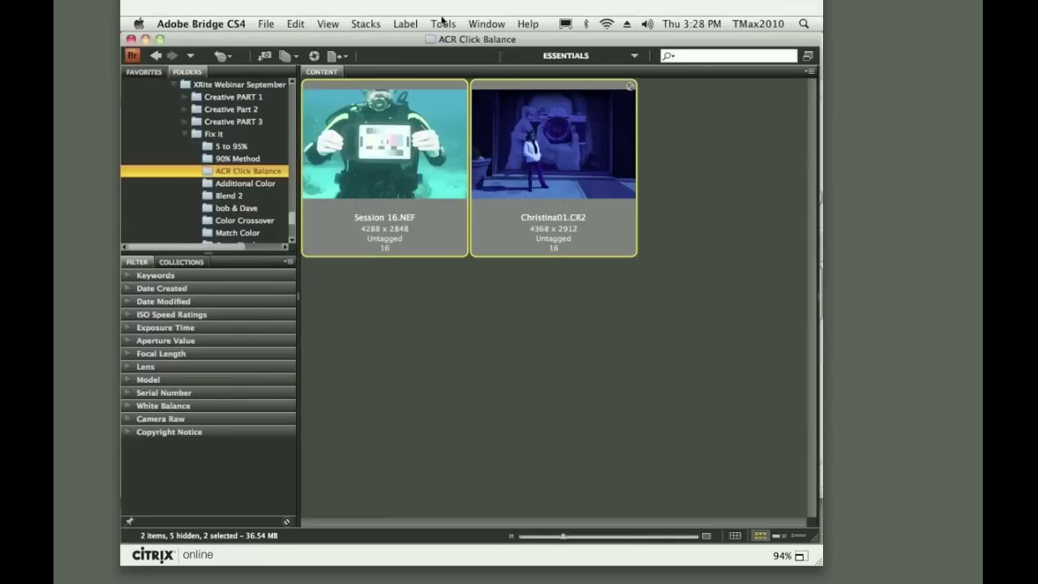
Open Camera WB original.jpg from the Additional Color folder
{"action": "left_click", "coordinate": [252, 183]}
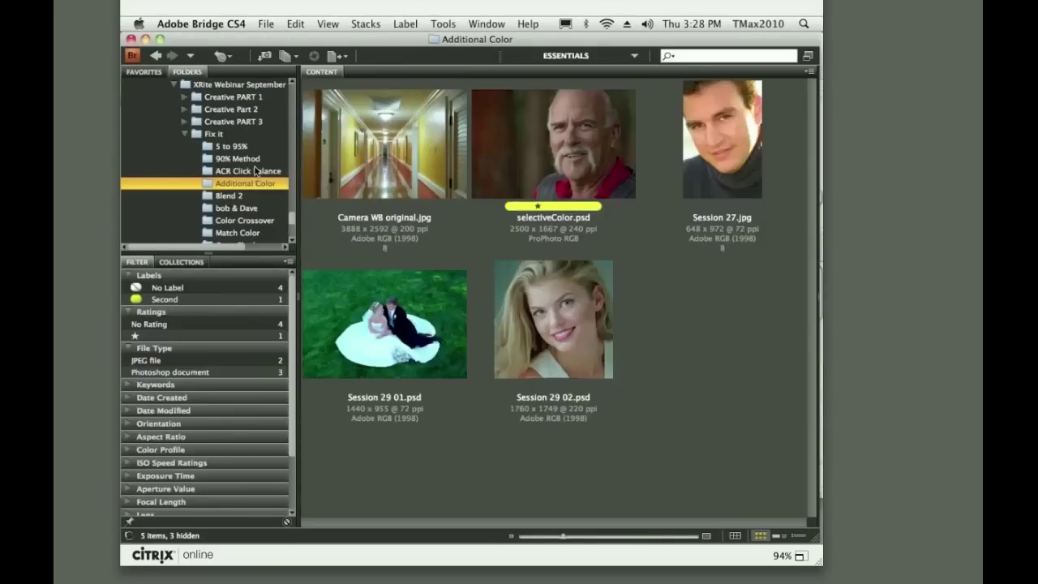
{"action": "left_click", "coordinate": [429, 168]}
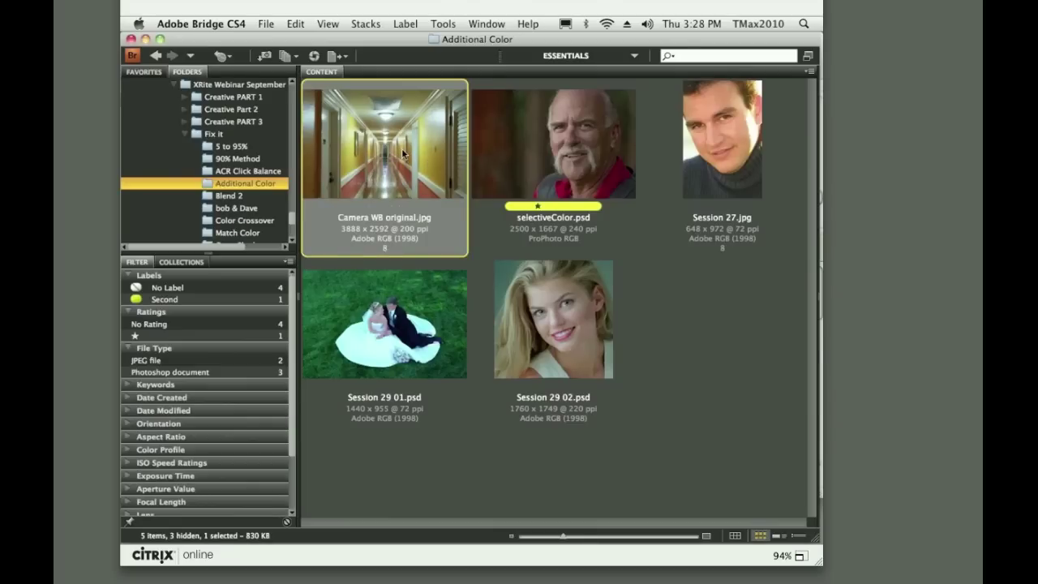
{"action": "double_click", "coordinate": [402, 154]}
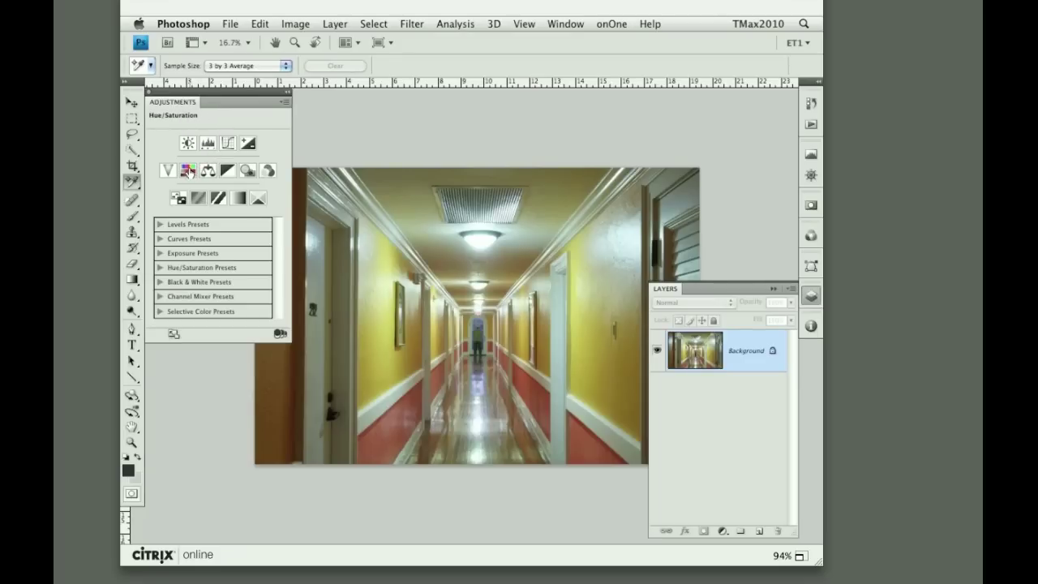
Add a Hue/Saturation adjustment layer to the hallway photo and set the master Hue to -27
{"action": "left_click", "coordinate": [187, 171]}
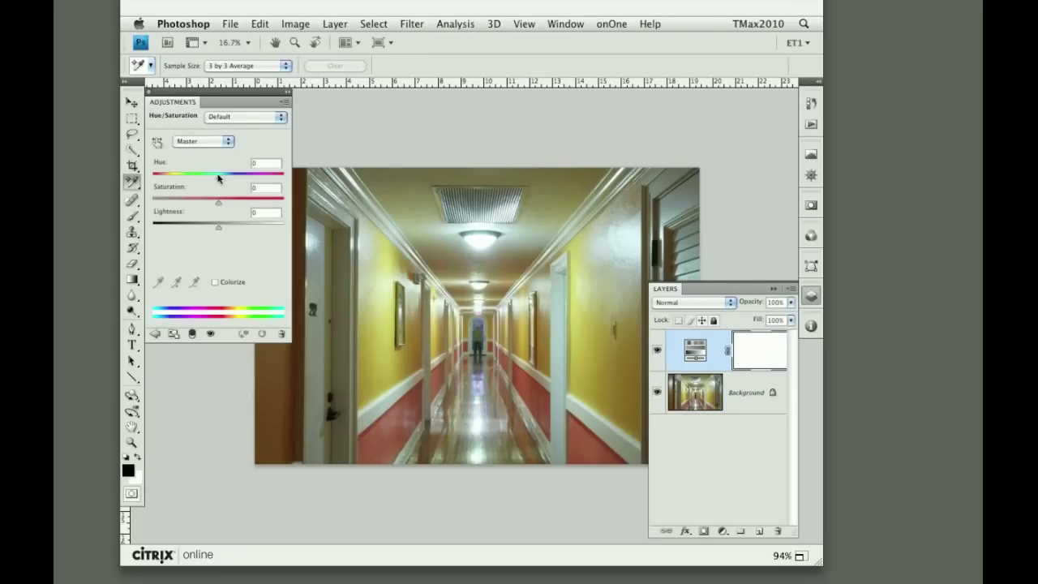
{"action": "left_click_drag", "start_coordinate": [218, 180], "coordinate": [200, 178]}
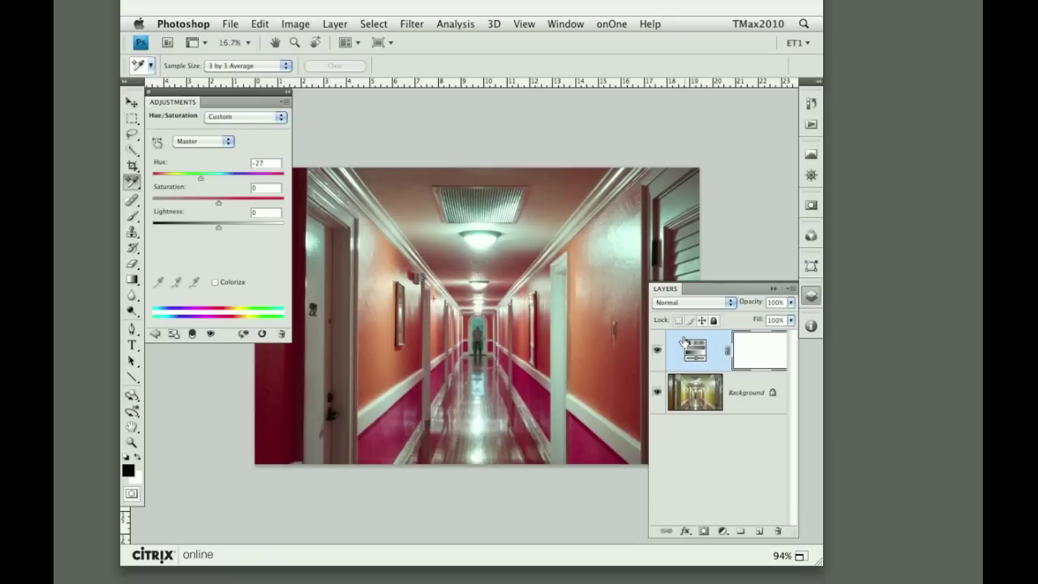
Add a Selective Color adjustment layer and set Cyan, Magenta and Yellow to -100% for the Whites
{"action": "left_click", "coordinate": [723, 531]}
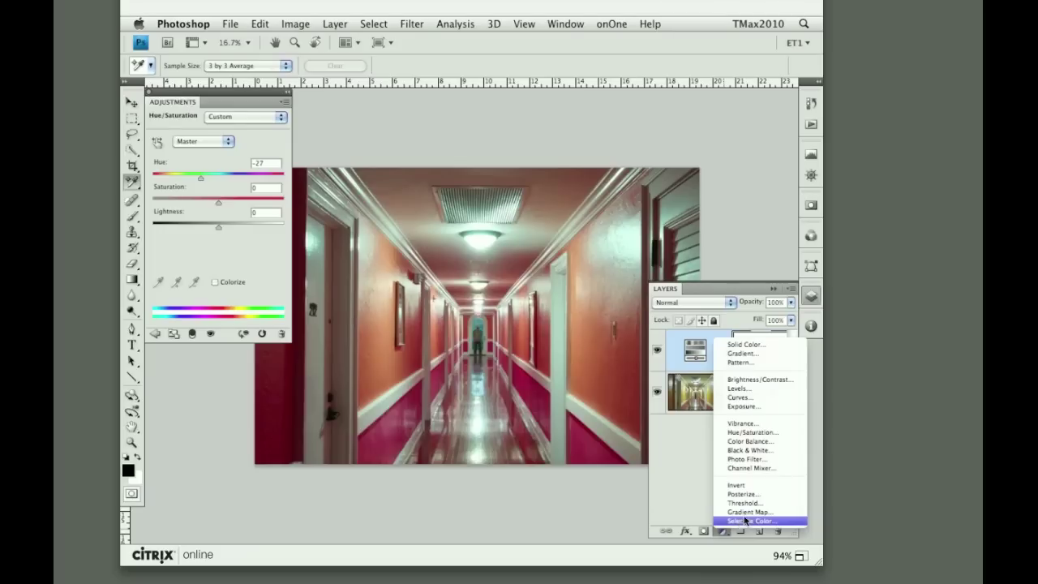
{"action": "left_click", "coordinate": [746, 520]}
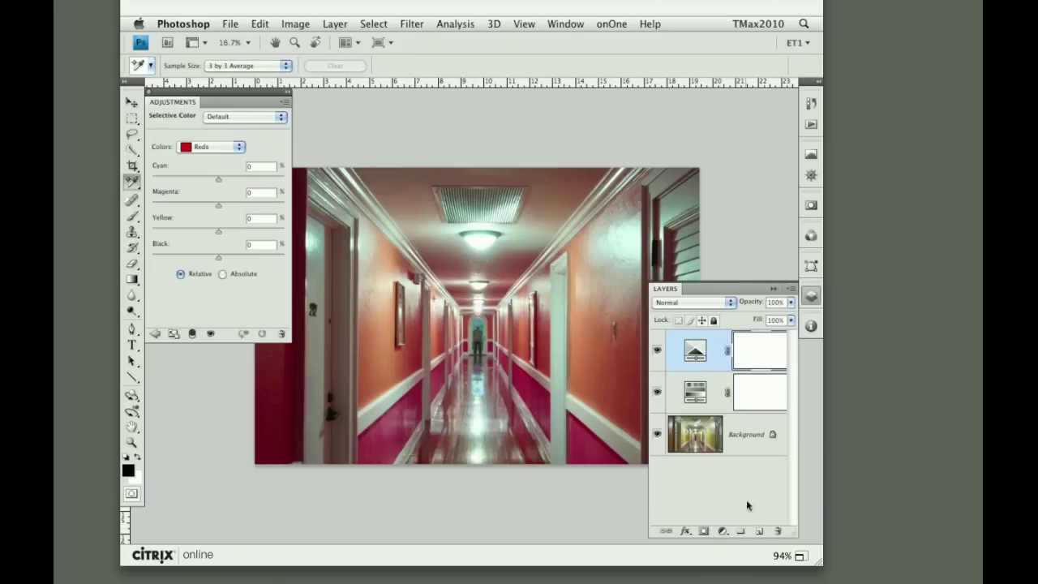
{"action": "left_click", "coordinate": [202, 146]}
{"action": "left_click", "coordinate": [218, 225]}
{"action": "left_click_drag", "start_coordinate": [217, 182], "coordinate": [133, 175]}
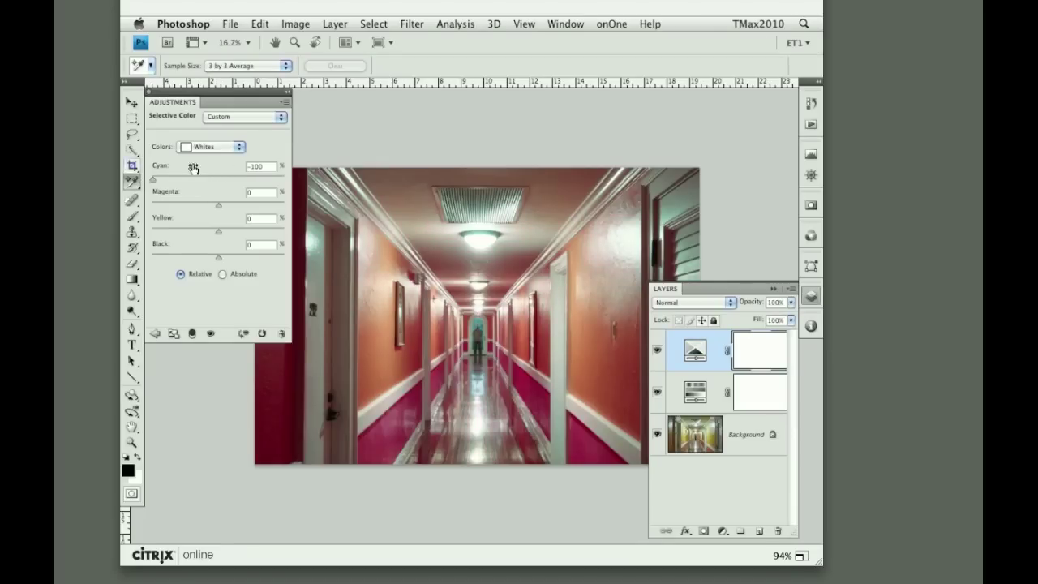
{"action": "left_click_drag", "start_coordinate": [217, 206], "coordinate": [151, 205]}
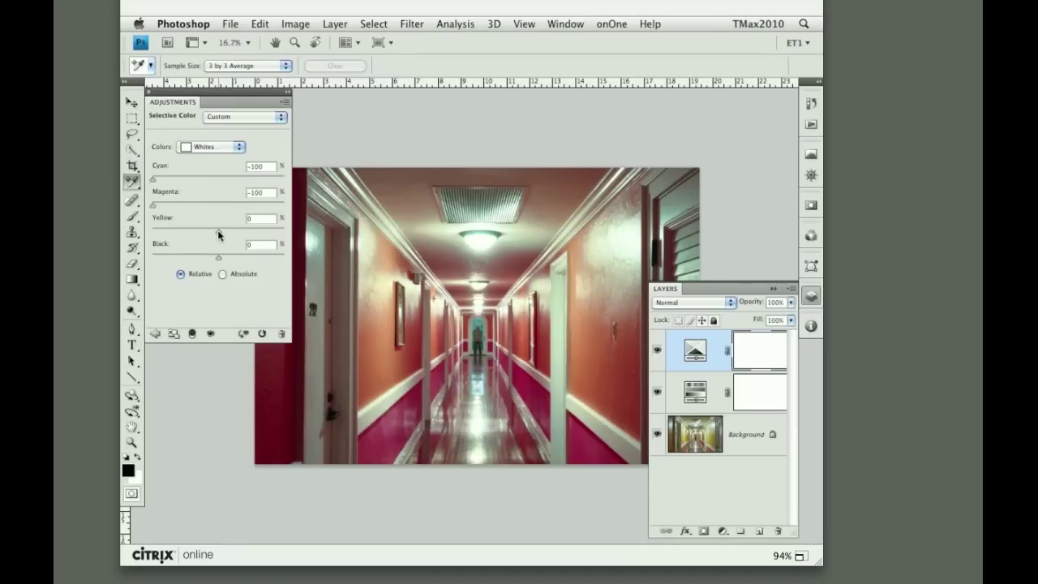
{"action": "left_click_drag", "start_coordinate": [217, 230], "coordinate": [151, 232]}
Compare the hallway photo with and without the Selective Color and Hue/Saturation layers by switching each one's visibility off and on
{"action": "left_click", "coordinate": [657, 350]}
{"action": "left_click", "coordinate": [657, 350]}
{"action": "left_click", "coordinate": [658, 393]}
{"action": "left_click", "coordinate": [658, 393]}
Close the hallway photo without saving and open selectiveColor.psd
{"action": "key", "text": "super+w"}
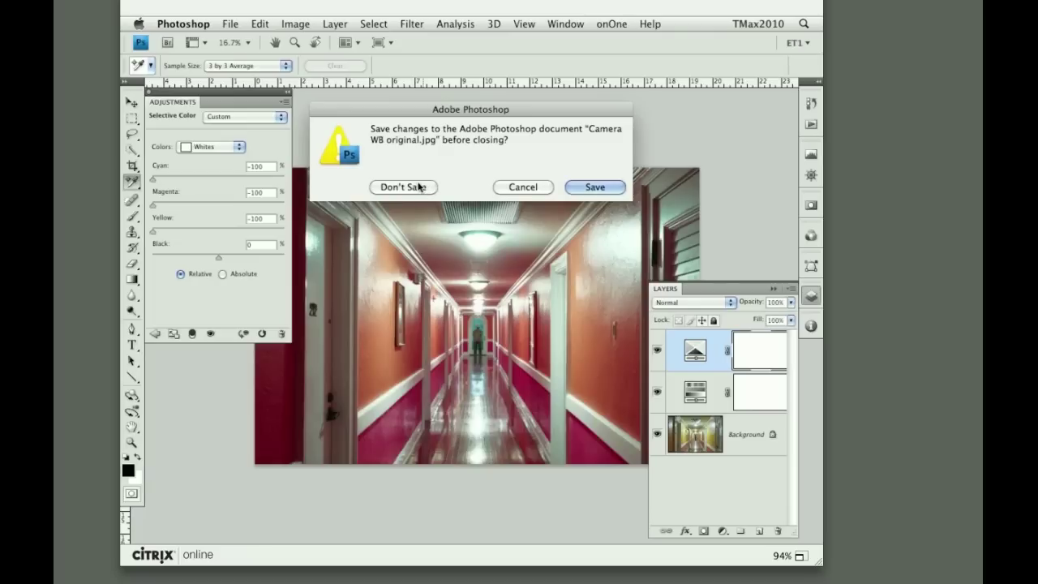
{"action": "left_click", "coordinate": [421, 189]}
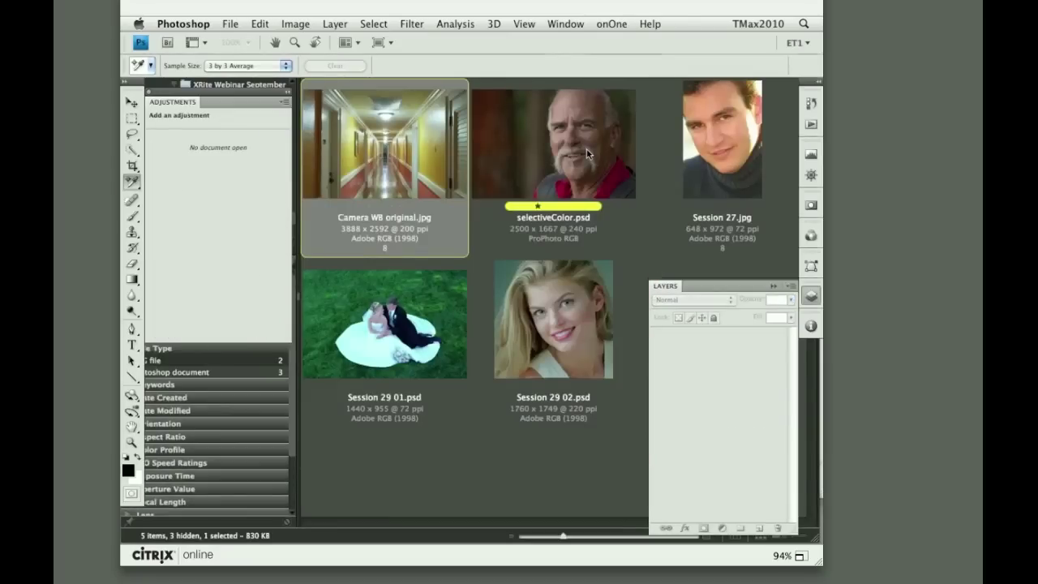
{"action": "double_click", "coordinate": [587, 154]}
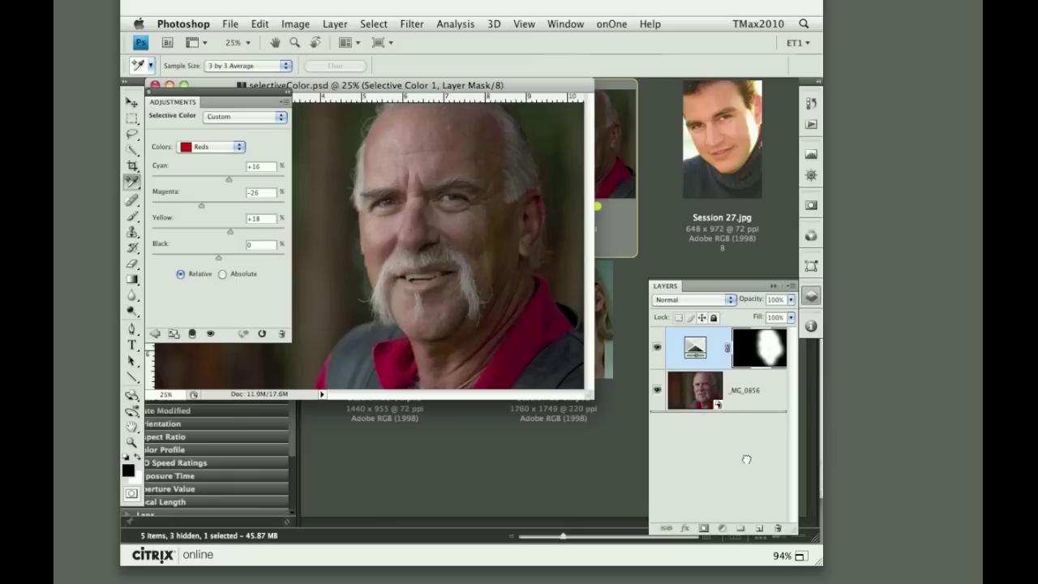
Delete the existing Selective Color layer from the portrait and display the photo in full-screen mode with the menu bar
{"action": "left_click", "coordinate": [776, 530]}
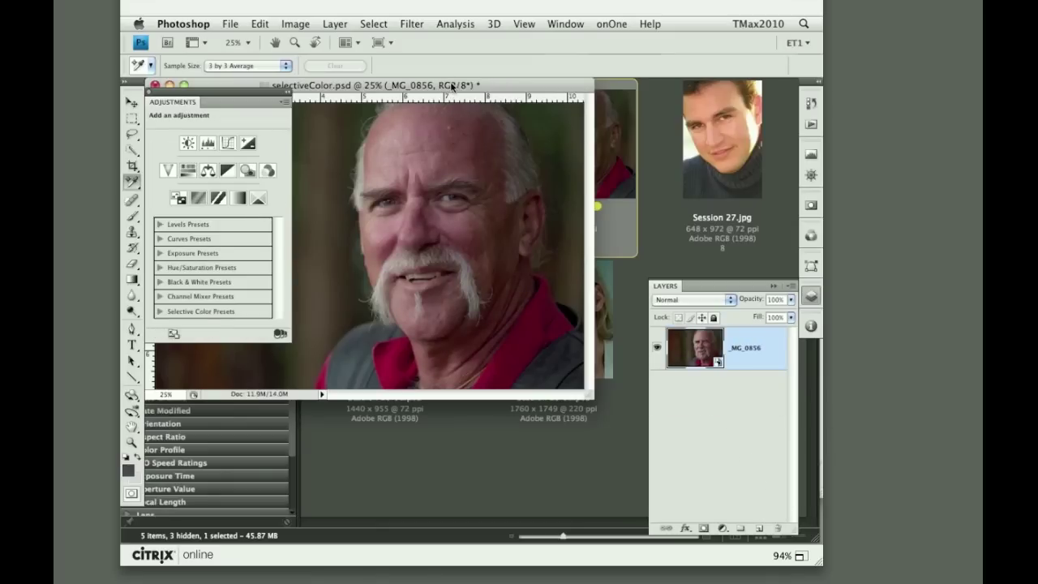
{"action": "left_click_drag", "start_coordinate": [469, 87], "coordinate": [526, 96]}
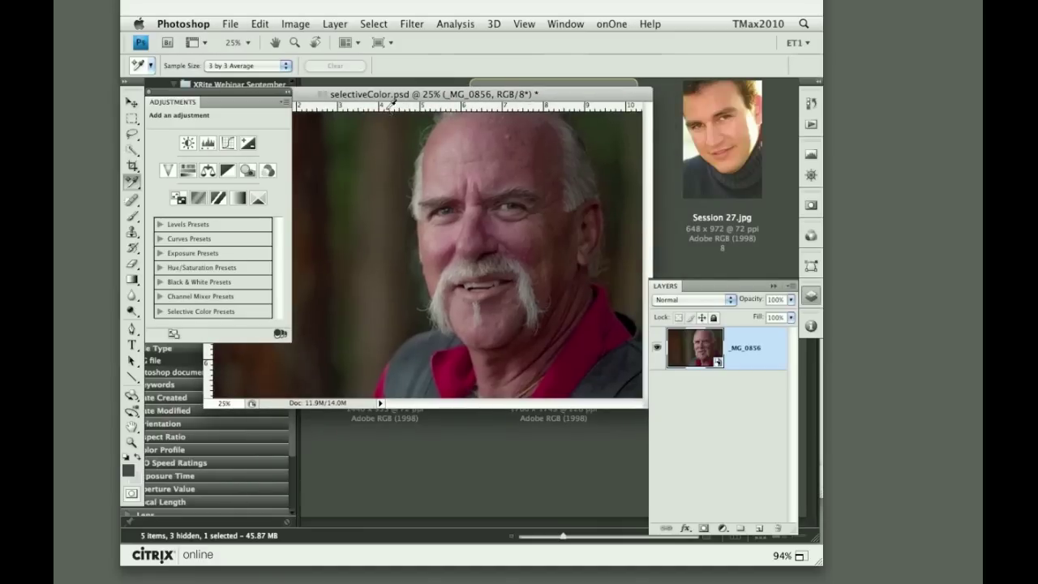
{"action": "key", "text": "f"}
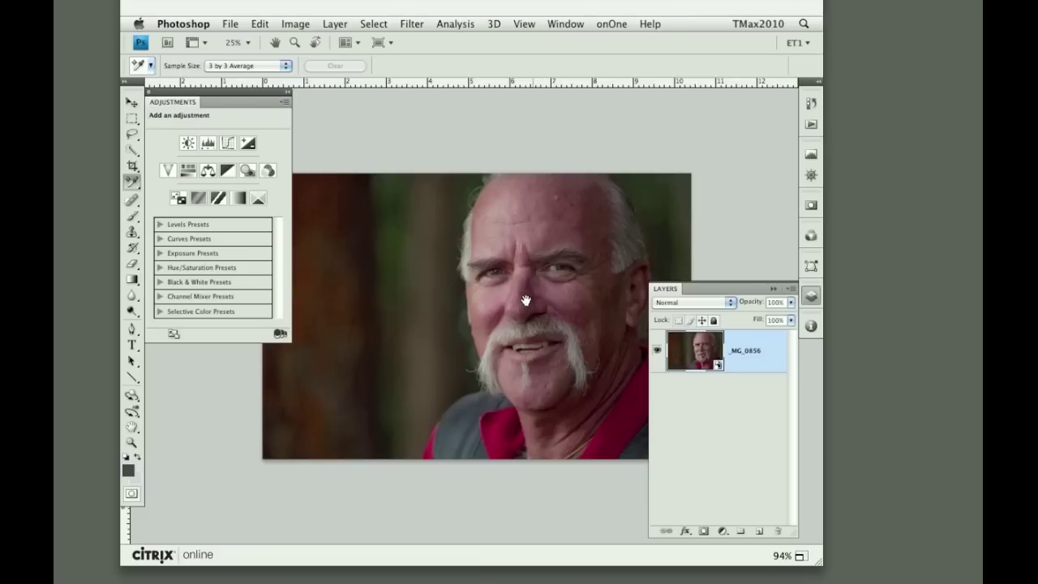
{"action": "left_click_drag", "start_coordinate": [528, 301], "coordinate": [482, 303]}
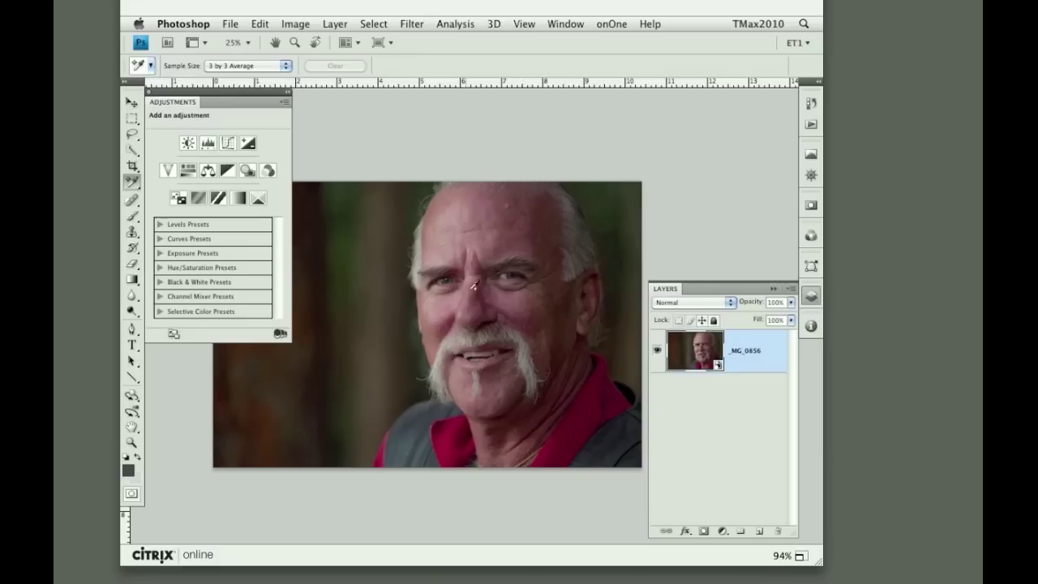
Add a Selective Color adjustment layer and set the Reds to Cyan +23%, Magenta -18% and Yellow +18%
{"action": "left_click", "coordinate": [726, 531]}
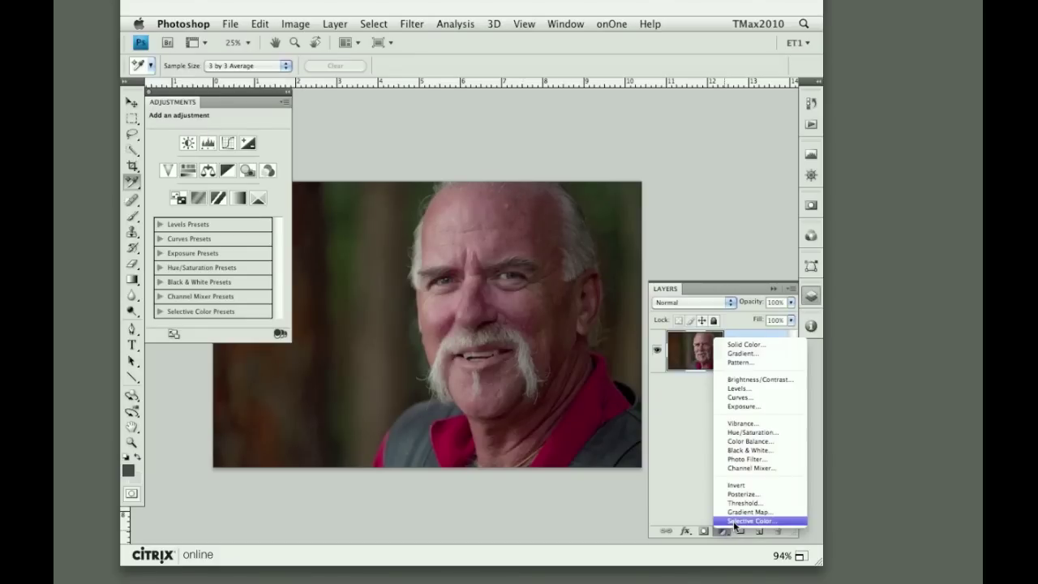
{"action": "left_click", "coordinate": [735, 522]}
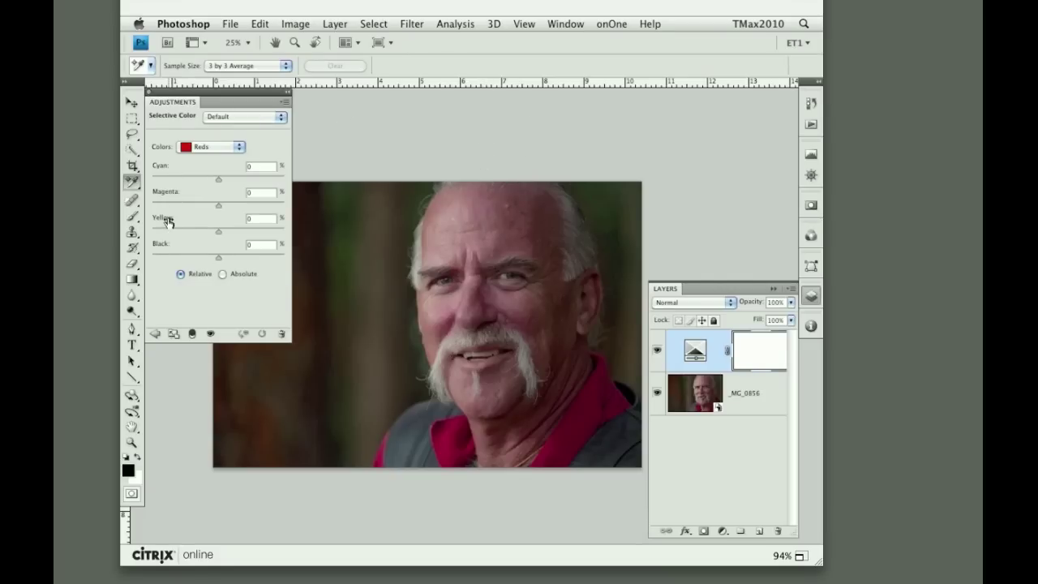
{"action": "left_click", "coordinate": [208, 149]}
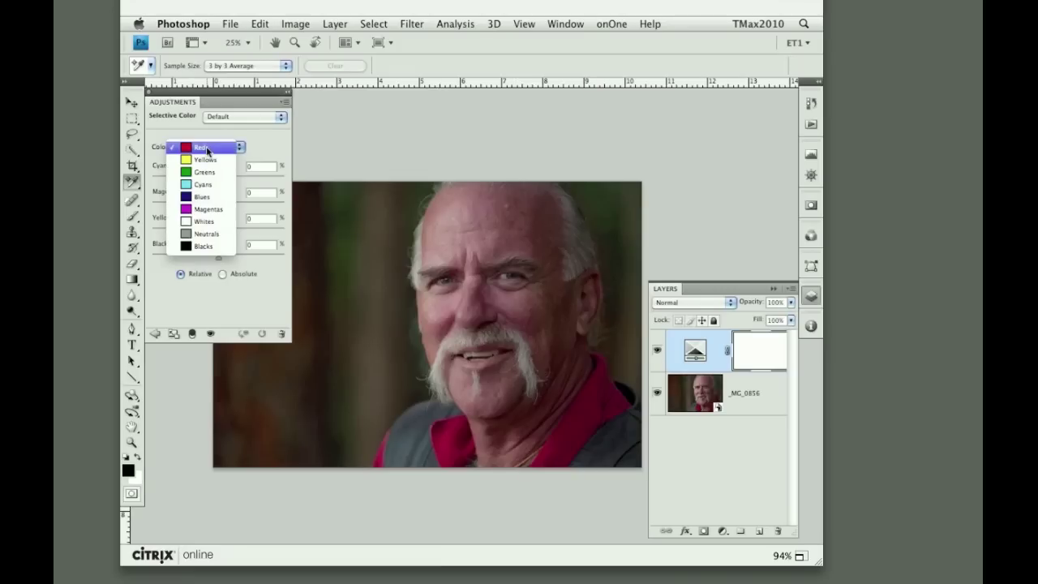
{"action": "left_click", "coordinate": [207, 150]}
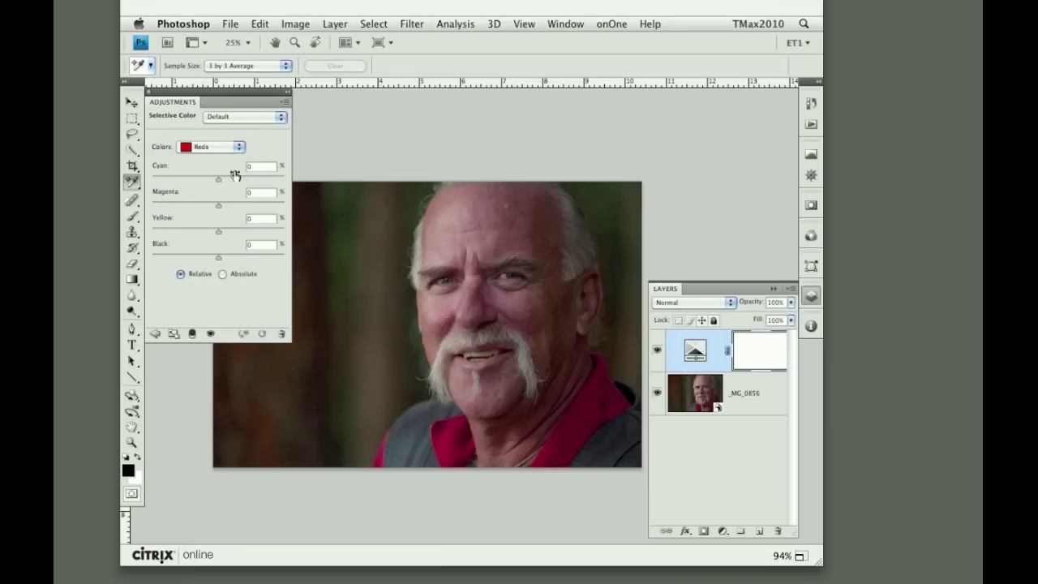
{"action": "mouse_move", "coordinate": [220, 180]}
{"action": "left_mouse_down"}
{"action": "mouse_move", "coordinate": [232, 180]}
{"action": "mouse_move", "coordinate": [206, 205]}
{"action": "mouse_move", "coordinate": [231, 232]}
{"action": "mouse_move", "coordinate": [206, 204]}
{"action": "mouse_move", "coordinate": [232, 179]}
{"action": "left_mouse_up"}
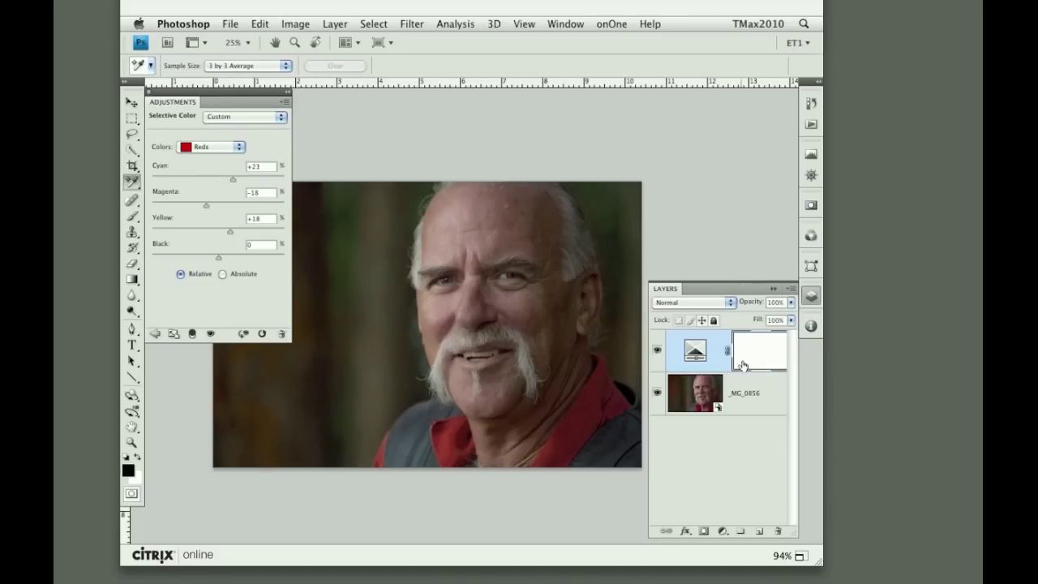
{"action": "left_click", "coordinate": [723, 532]}
{"action": "right_click", "coordinate": [670, 416]}
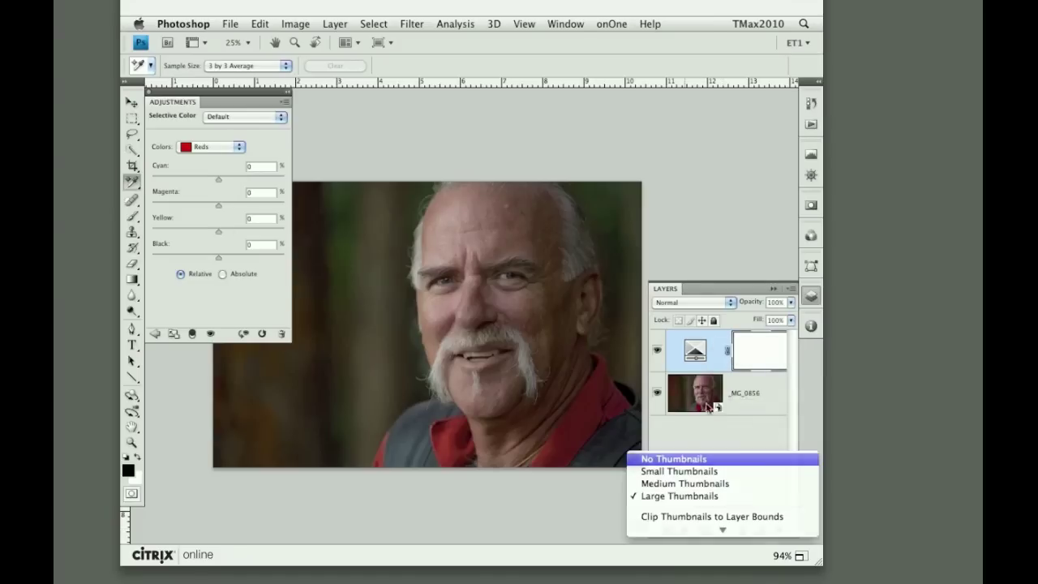
{"action": "key", "text": "Escape"}
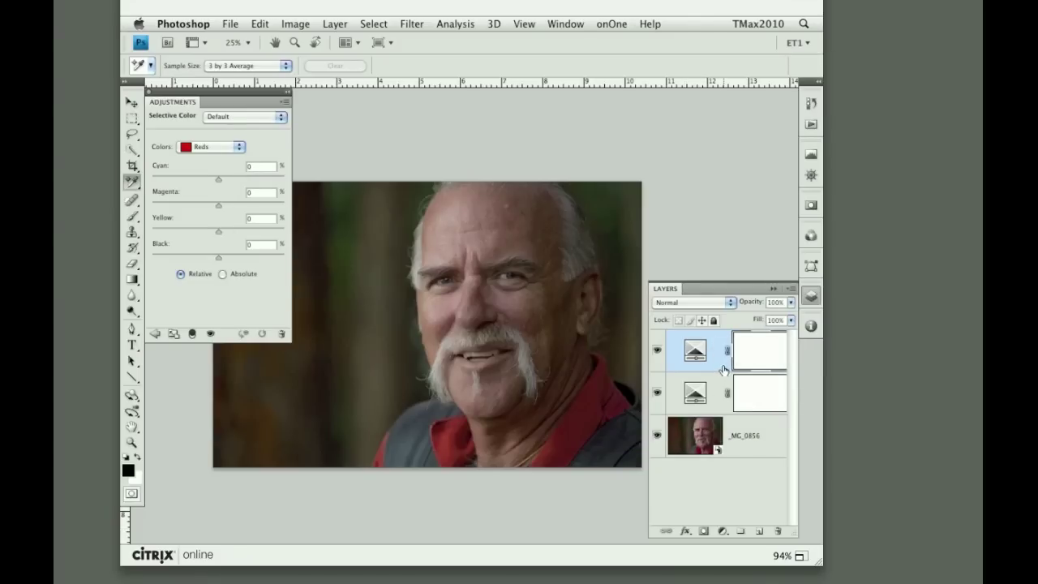
{"action": "key", "text": "Delete"}
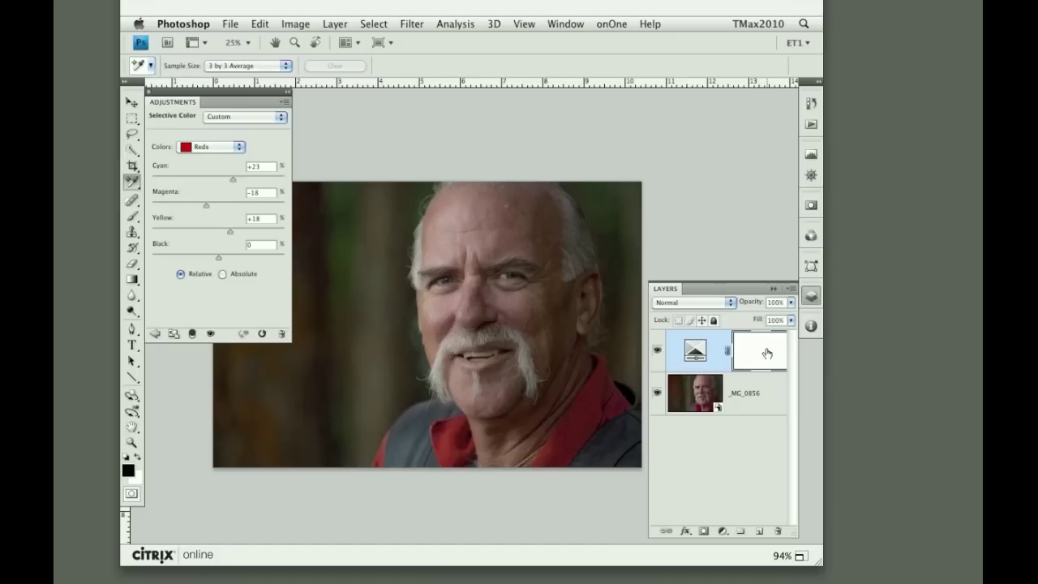
Invert the Selective Color layer's mask to black and paint white over the man's face with a soft brush of size 543
{"action": "key", "text": "super+i"}
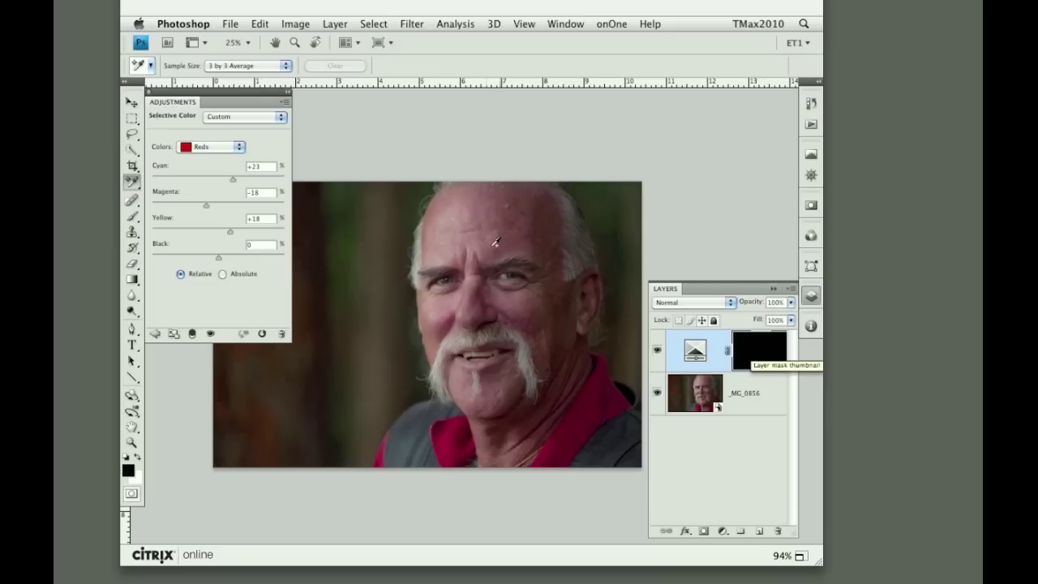
{"action": "key", "text": "b"}
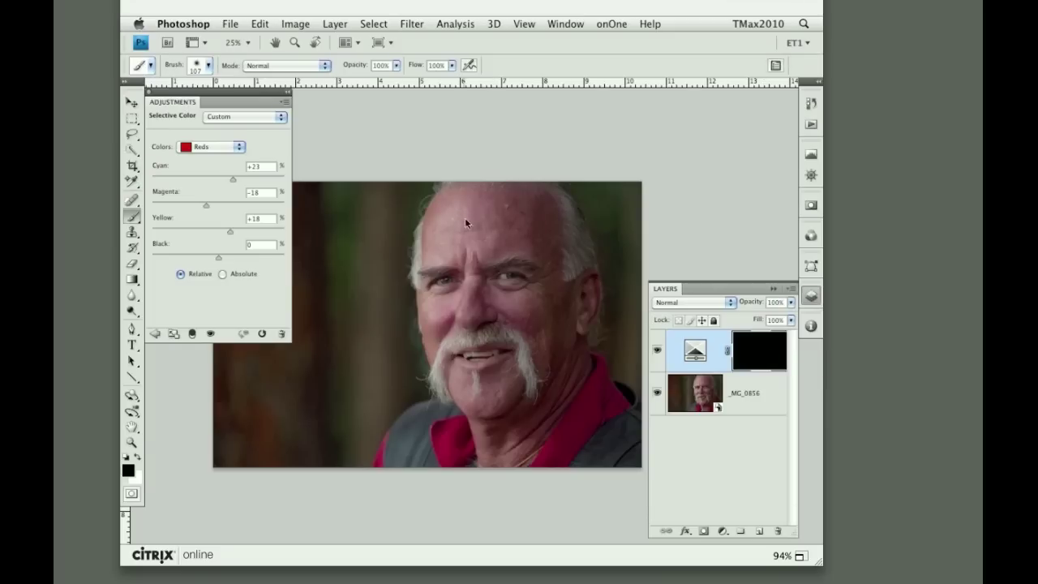
{"action": "mouse_move", "coordinate": [464, 217]}
{"action": "left_mouse_down"}
{"action": "mouse_move", "coordinate": [511, 220]}
{"action": "mouse_move", "coordinate": [499, 225]}
{"action": "left_mouse_up"}
{"action": "key", "text": "x"}
{"action": "mouse_move", "coordinate": [473, 205]}
{"action": "left_mouse_down"}
{"action": "mouse_move", "coordinate": [448, 232]}
{"action": "mouse_move", "coordinate": [512, 218]}
{"action": "mouse_move", "coordinate": [525, 246]}
{"action": "mouse_move", "coordinate": [522, 218]}
{"action": "mouse_move", "coordinate": [523, 266]}
{"action": "mouse_move", "coordinate": [476, 252]}
{"action": "mouse_move", "coordinate": [463, 321]}
{"action": "mouse_move", "coordinate": [442, 301]}
{"action": "mouse_move", "coordinate": [450, 326]}
{"action": "mouse_move", "coordinate": [568, 259]}
{"action": "mouse_move", "coordinate": [541, 274]}
{"action": "mouse_move", "coordinate": [546, 333]}
{"action": "mouse_move", "coordinate": [502, 305]}
{"action": "mouse_move", "coordinate": [567, 309]}
{"action": "mouse_move", "coordinate": [556, 341]}
{"action": "mouse_move", "coordinate": [576, 323]}
{"action": "mouse_move", "coordinate": [531, 393]}
{"action": "mouse_move", "coordinate": [546, 391]}
{"action": "mouse_move", "coordinate": [496, 396]}
{"action": "mouse_move", "coordinate": [492, 413]}
{"action": "mouse_move", "coordinate": [472, 374]}
{"action": "mouse_move", "coordinate": [508, 355]}
{"action": "left_mouse_up"}
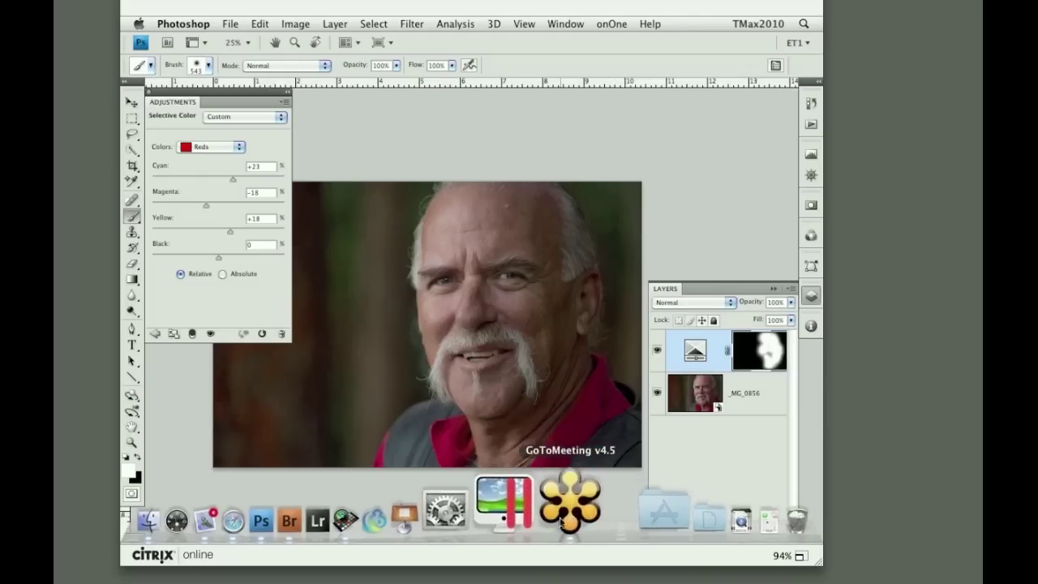
{"action": "left_click", "coordinate": [565, 511]}
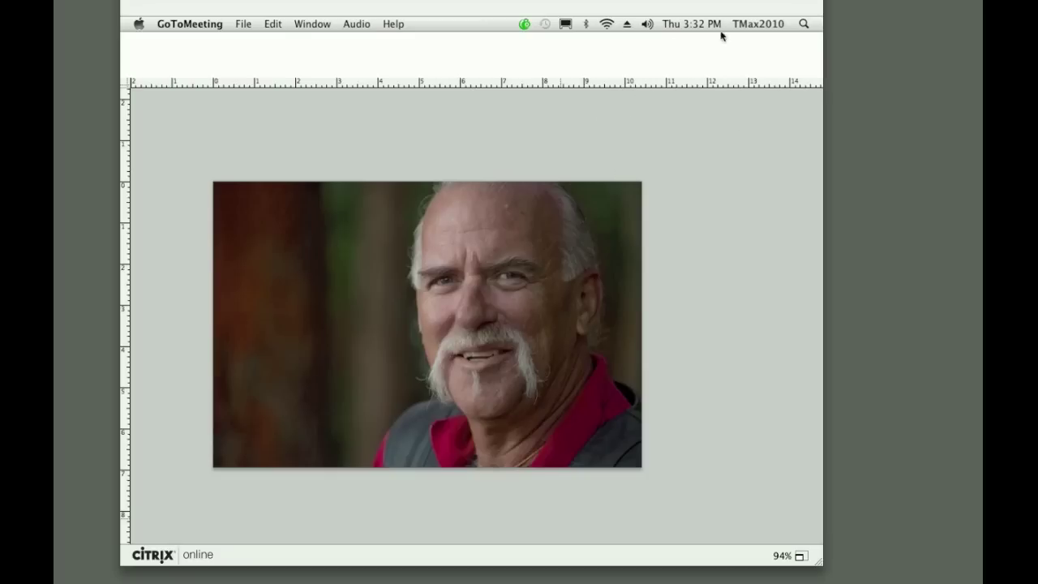
{"action": "left_click", "coordinate": [660, 150]}
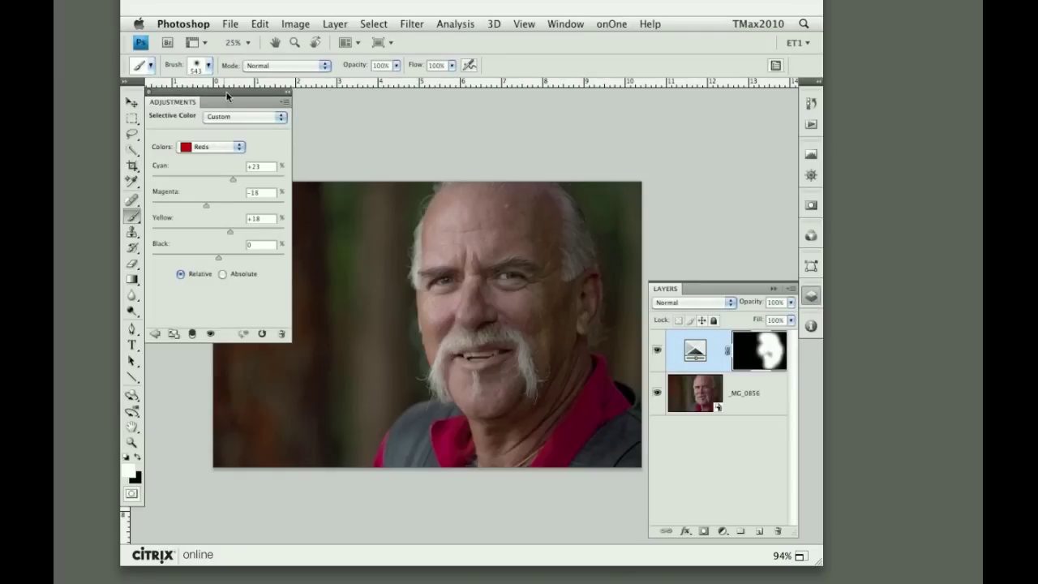
{"action": "left_click_drag", "start_coordinate": [227, 96], "coordinate": [233, 103]}
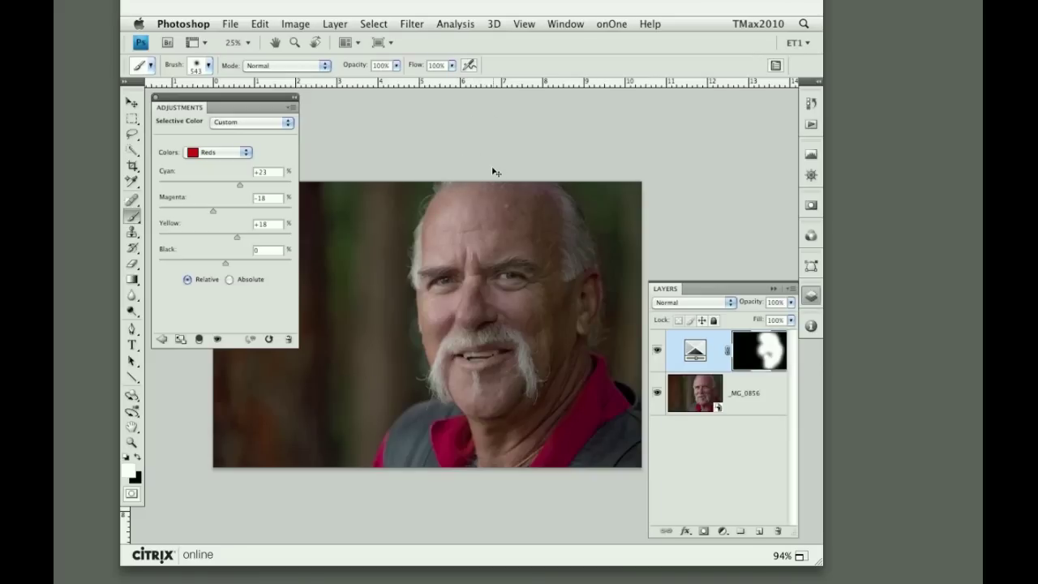
Close the selectiveColor.psd portrait without saving the changes
{"action": "key", "text": "super+w"}
{"action": "left_click", "coordinate": [409, 190]}
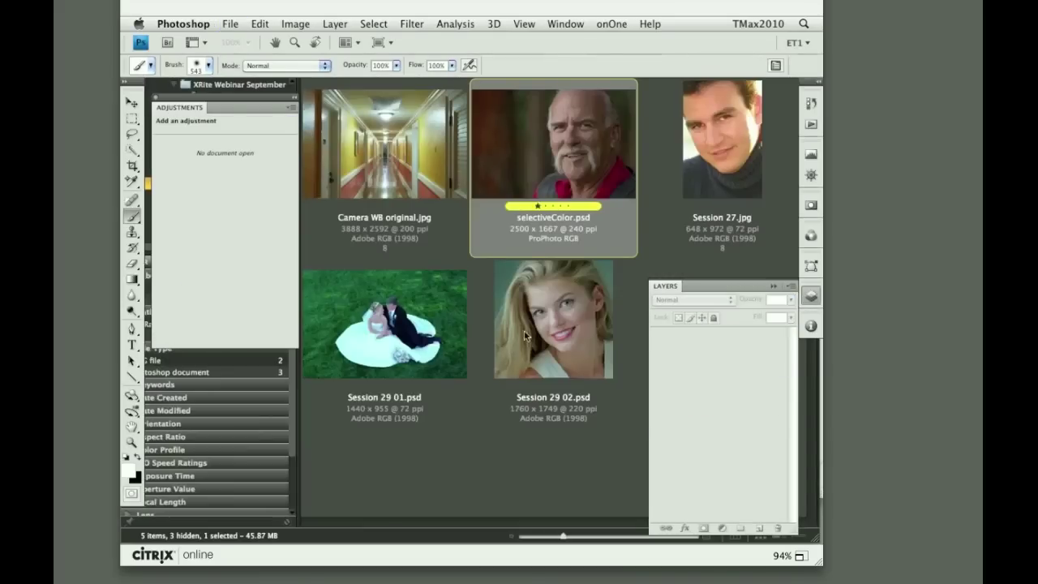
Switch to Bridge, open Session 28.psd from the Color Crossover folder and move the Adjustments panel off the man's photo
{"action": "left_click", "coordinate": [636, 299]}
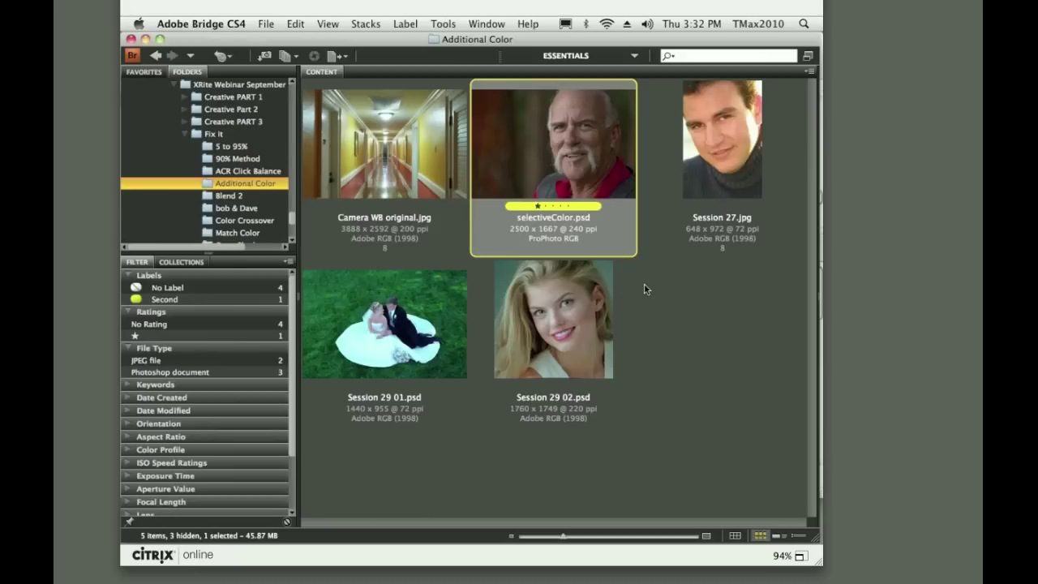
{"action": "left_click", "coordinate": [224, 222]}
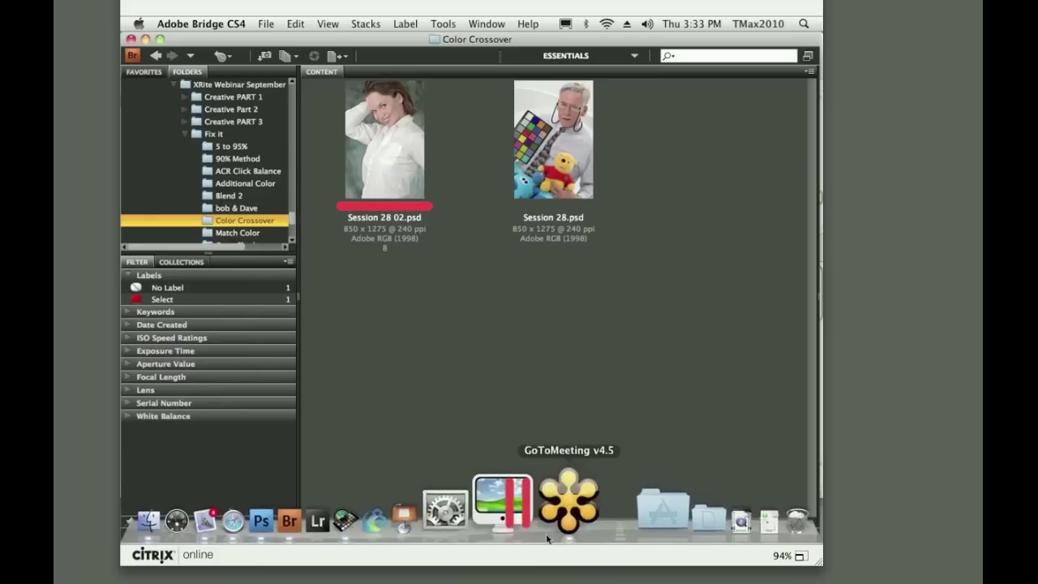
{"action": "double_click", "coordinate": [569, 139]}
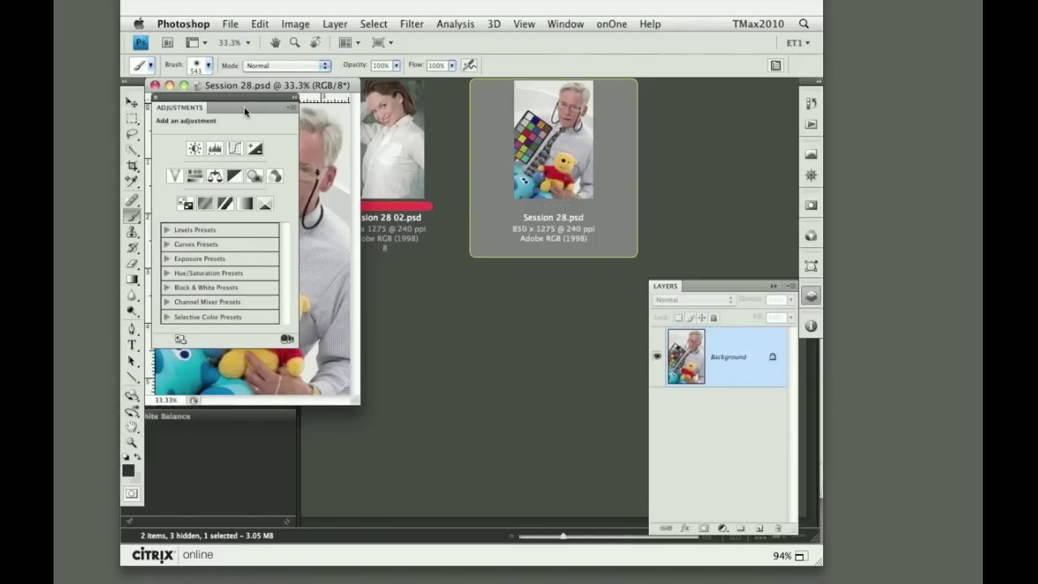
{"action": "mouse_move", "coordinate": [243, 108]}
{"action": "left_mouse_down"}
{"action": "mouse_move", "coordinate": [365, 284]}
{"action": "mouse_move", "coordinate": [284, 228]}
{"action": "mouse_move", "coordinate": [326, 191]}
{"action": "left_mouse_up"}
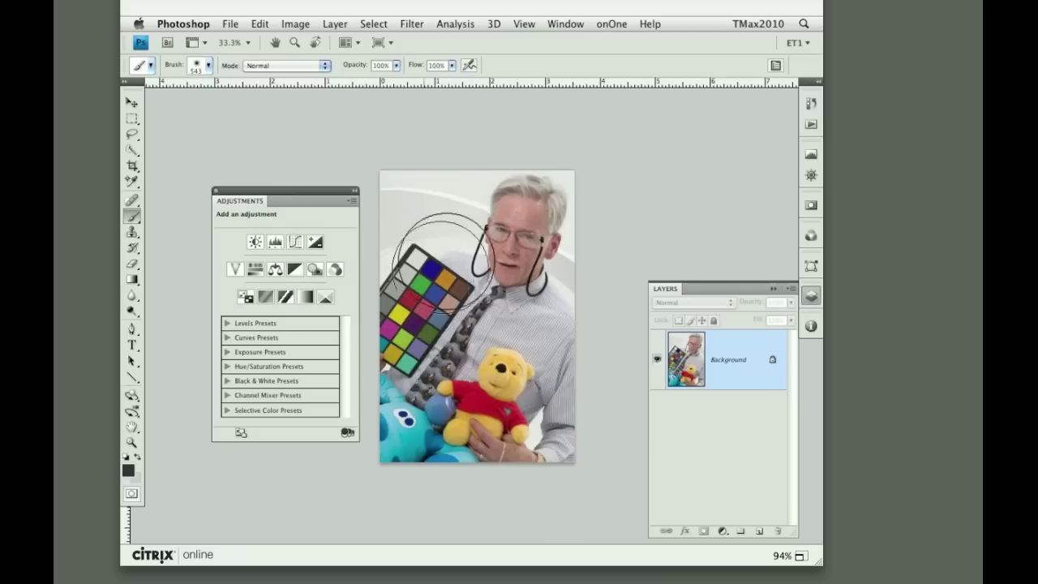
{"action": "mouse_move", "coordinate": [557, 535]}
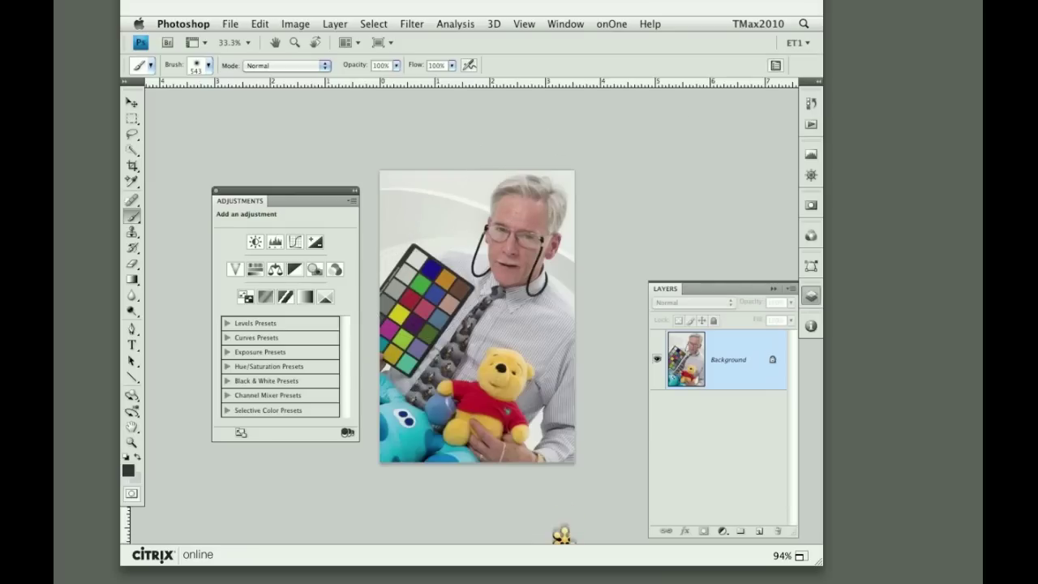
{"action": "left_click", "coordinate": [563, 503]}
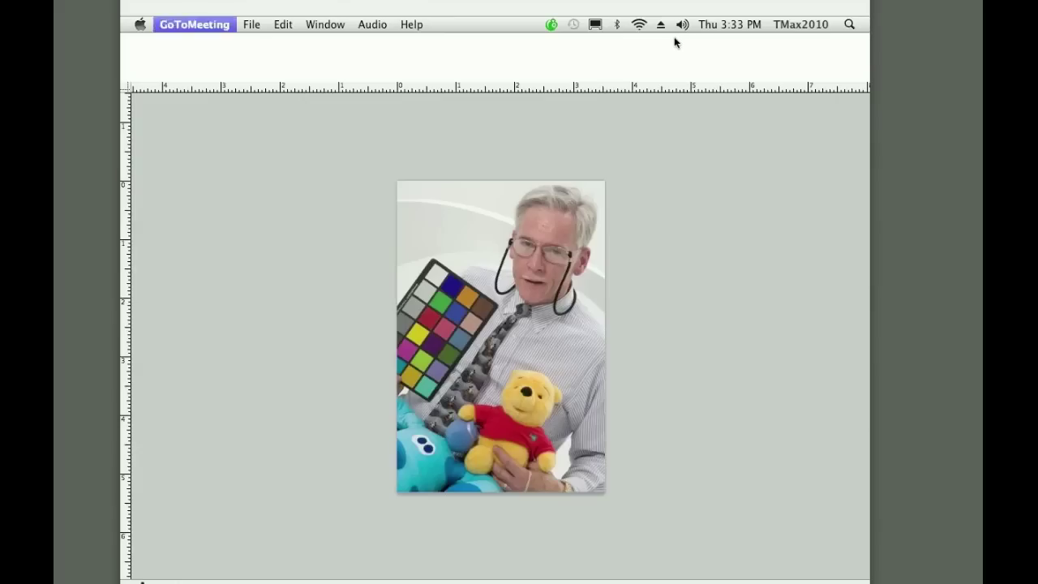
{"action": "left_click", "coordinate": [674, 37]}
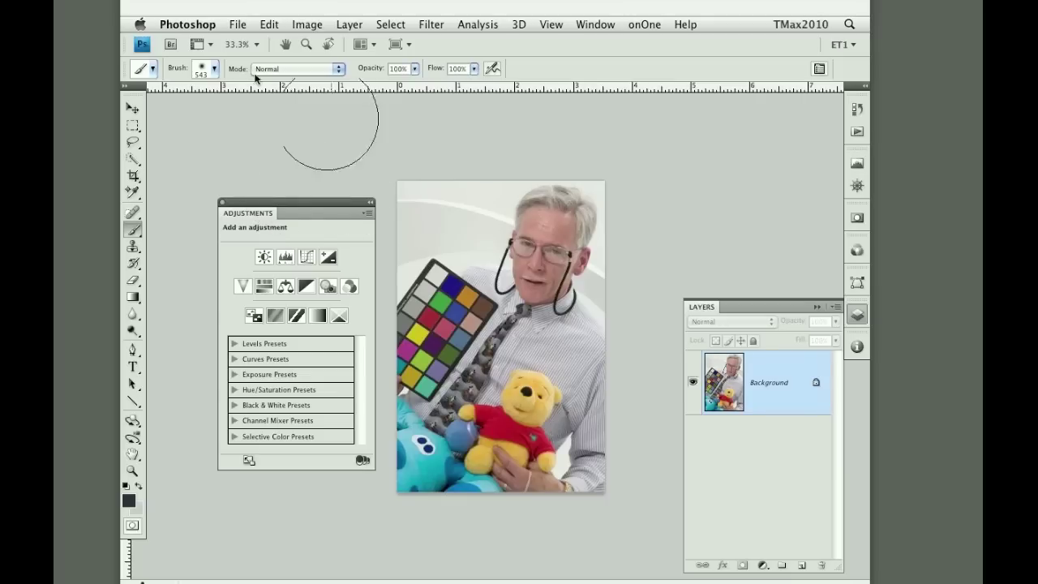
Switch to System Preferences and raise the USB audio device's input volume to maximum in the sound settings
{"action": "left_click", "coordinate": [142, 24]}
{"action": "left_click", "coordinate": [162, 92]}
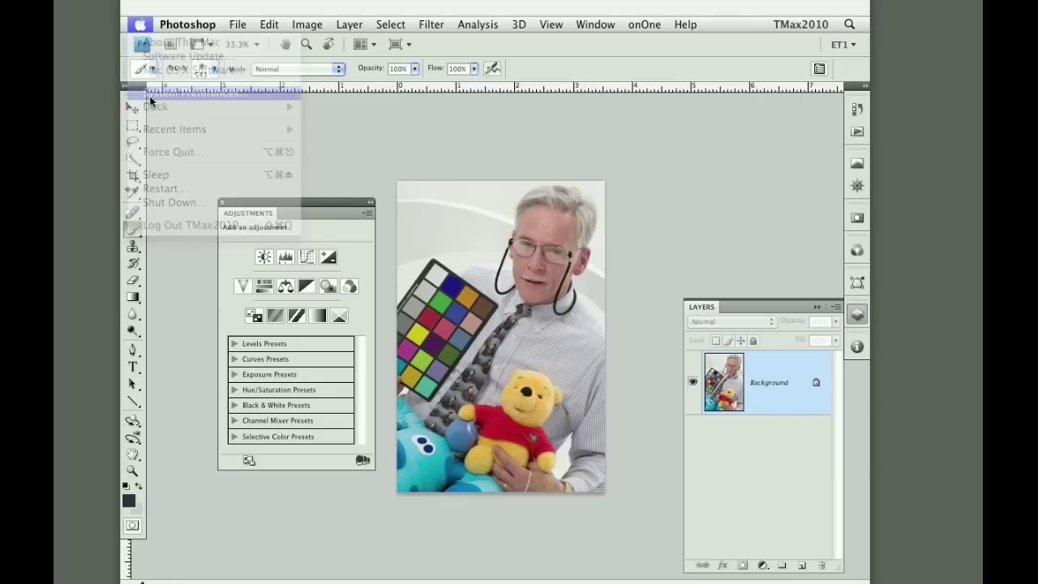
{"action": "left_click", "coordinate": [828, 227]}
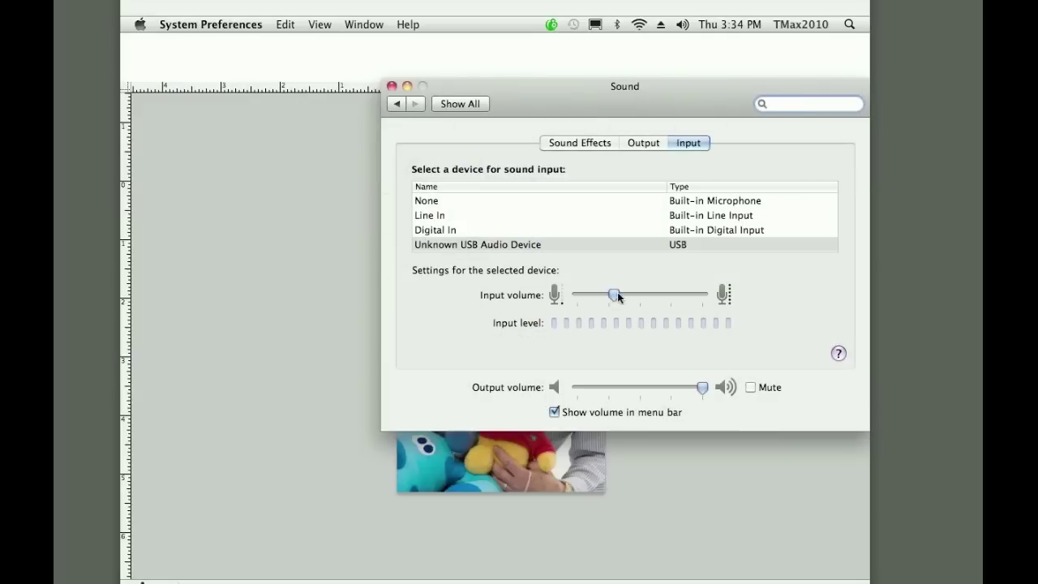
{"action": "left_click_drag", "start_coordinate": [617, 295], "coordinate": [722, 295]}
{"action": "left_click", "coordinate": [392, 86]}
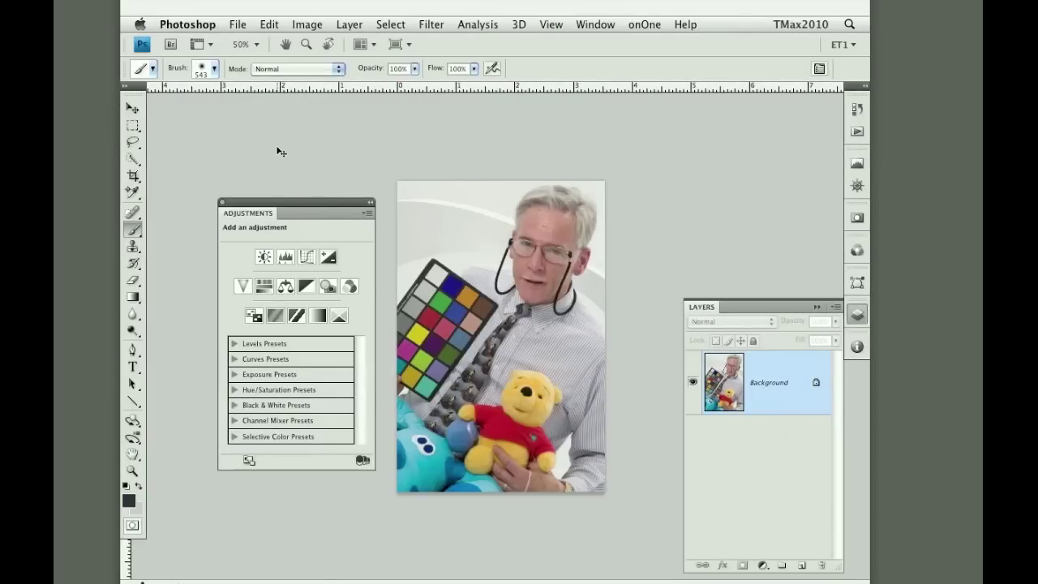
{"action": "key", "text": "super+equal"}
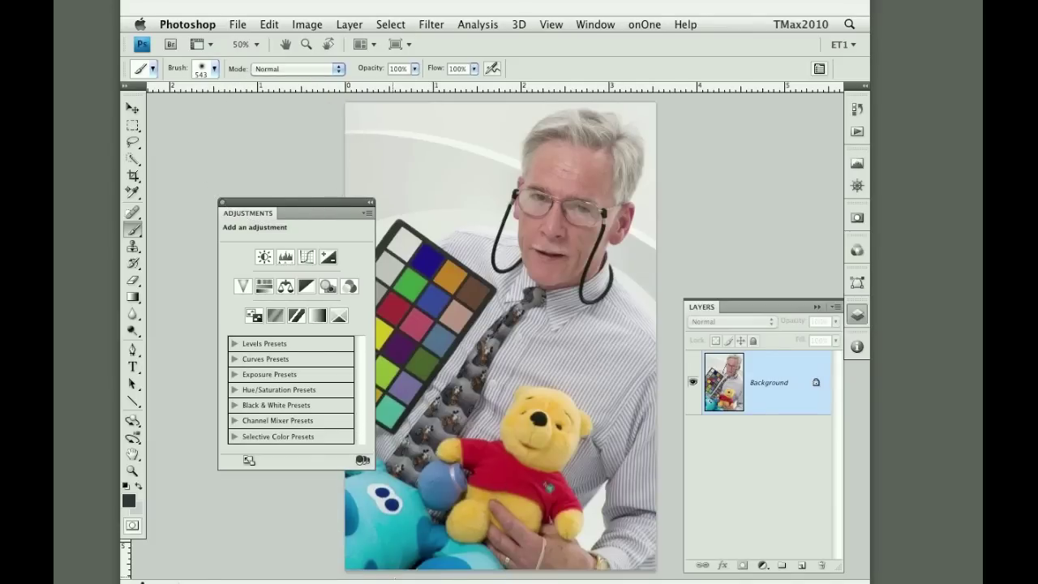
{"action": "mouse_move", "coordinate": [375, 554]}
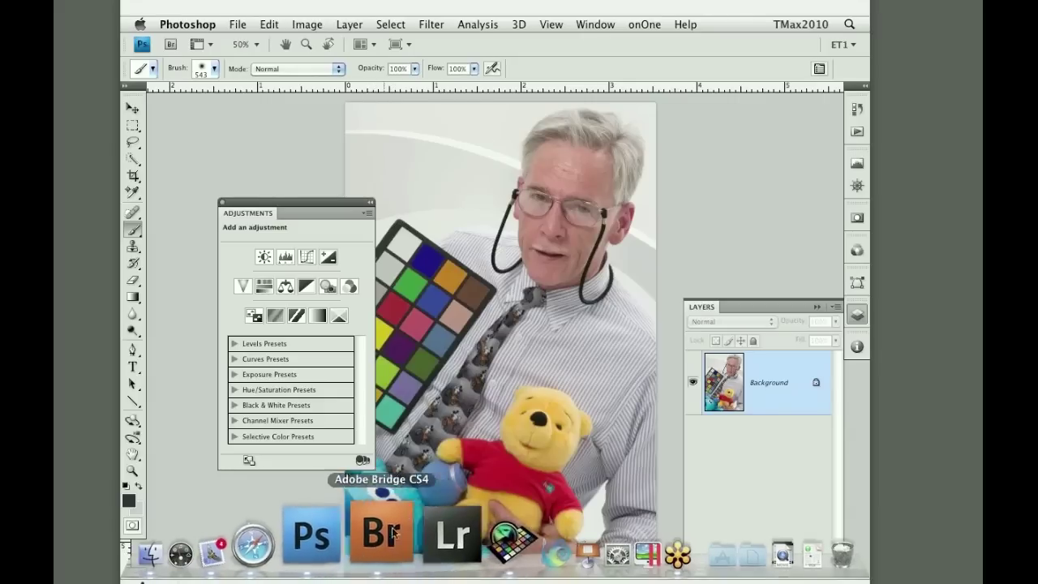
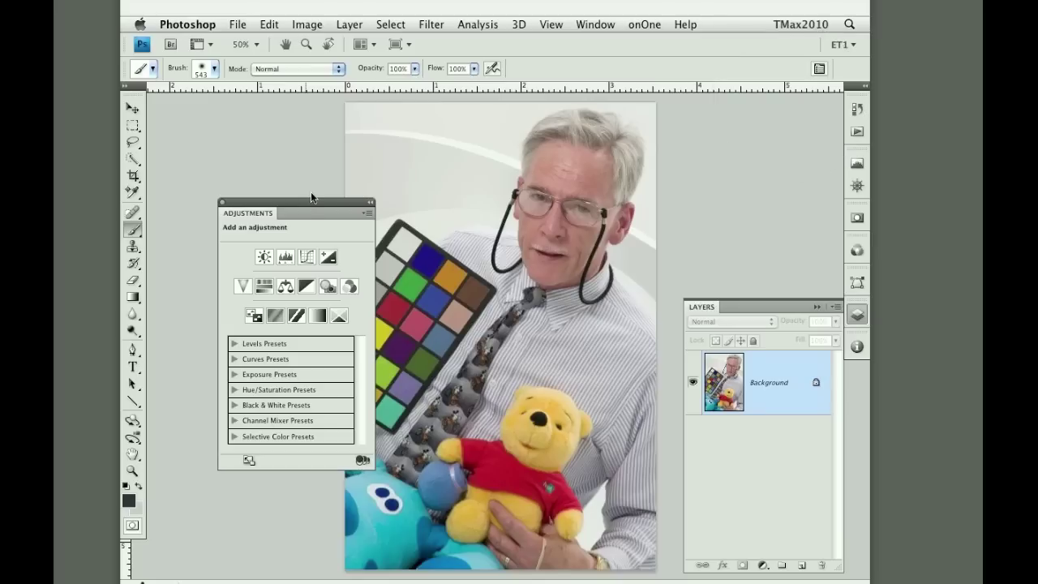
{"action": "left_click", "coordinate": [306, 25]}
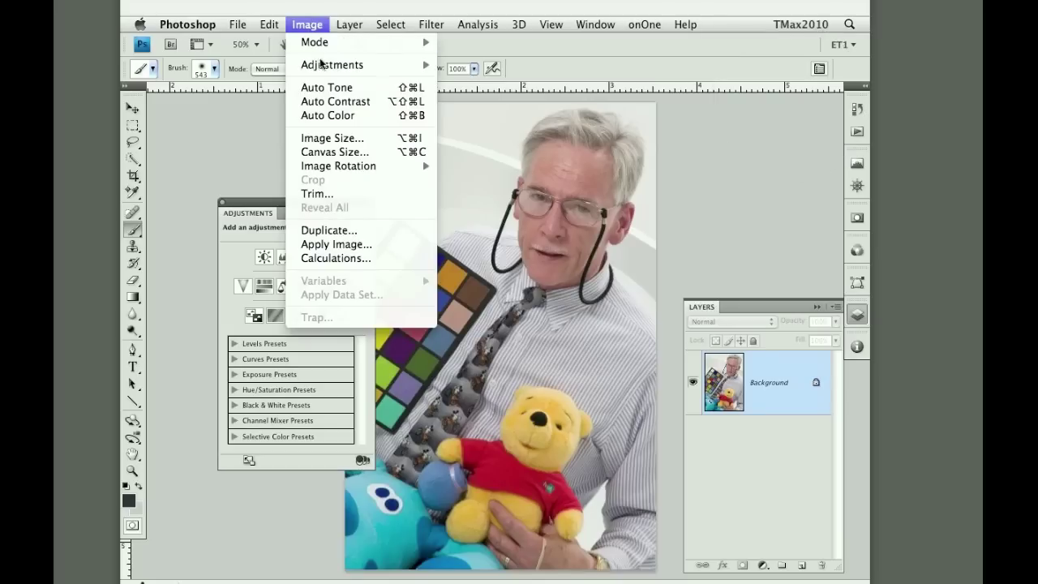
{"action": "key", "text": "Escape"}
{"action": "left_click", "coordinate": [311, 23]}
{"action": "mouse_move", "coordinate": [333, 65]}
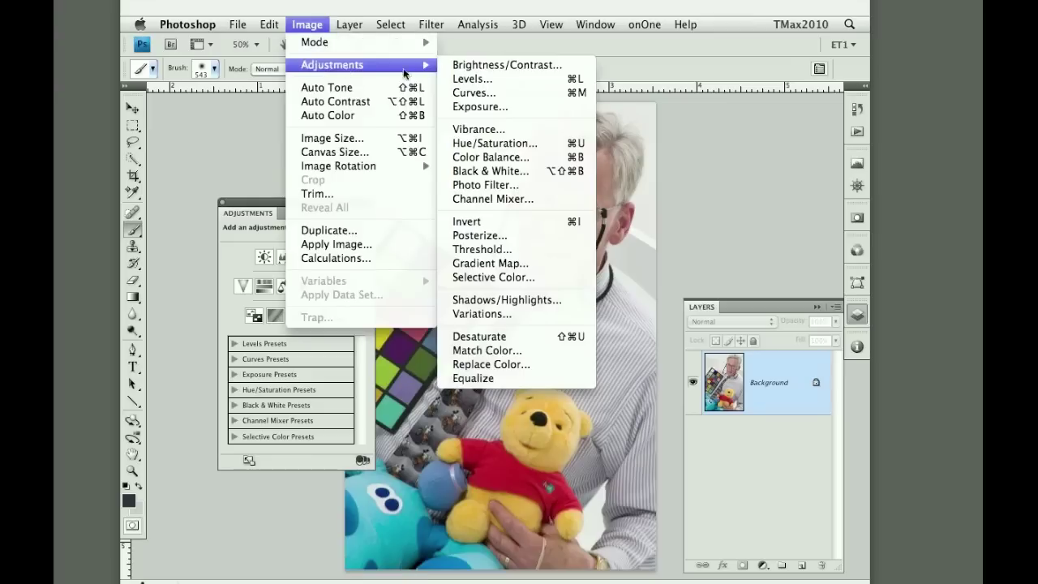
{"action": "left_click", "coordinate": [734, 479]}
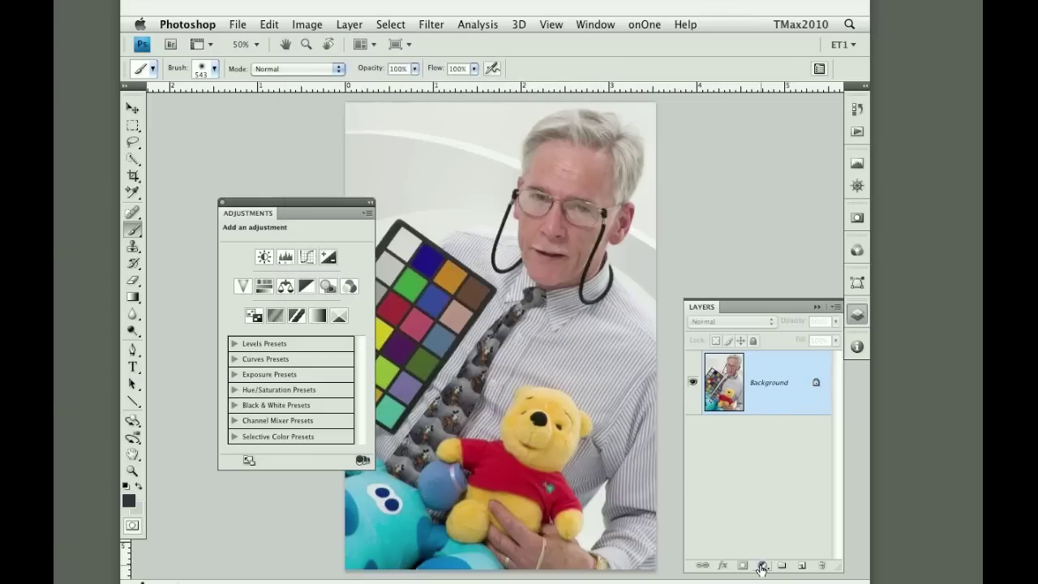
Open the list of adjustment layer types for the Session 28 photo
{"action": "left_click", "coordinate": [762, 566]}
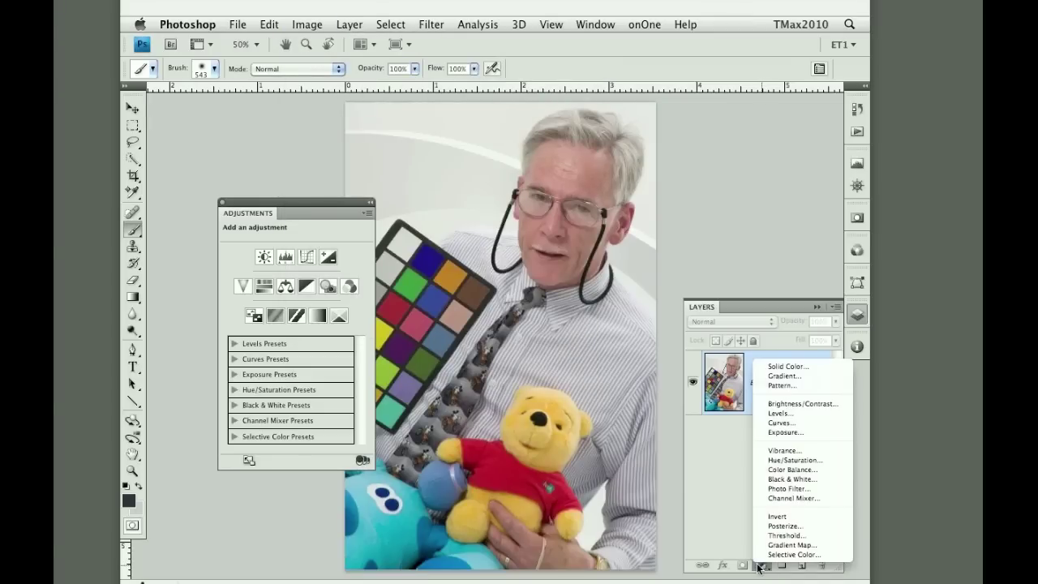
{"action": "left_click", "coordinate": [801, 414]}
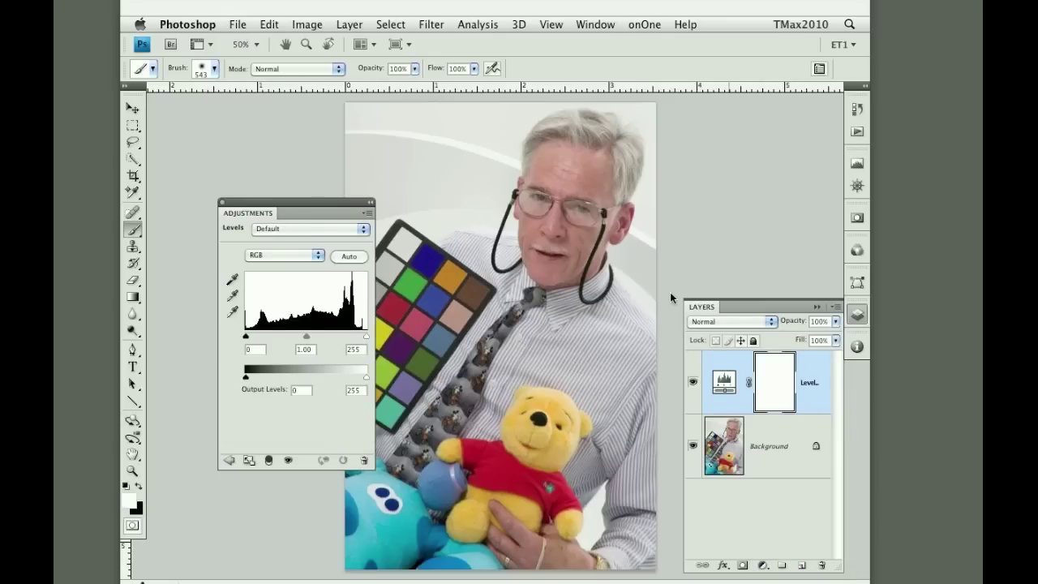
{"action": "left_click_drag", "start_coordinate": [341, 212], "coordinate": [312, 165]}
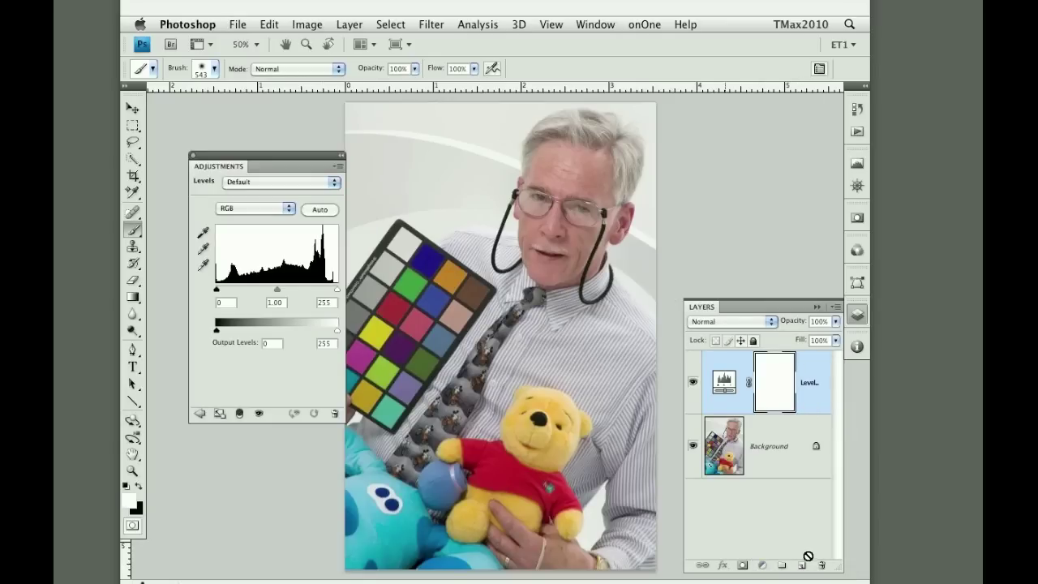
{"action": "left_click", "coordinate": [821, 565]}
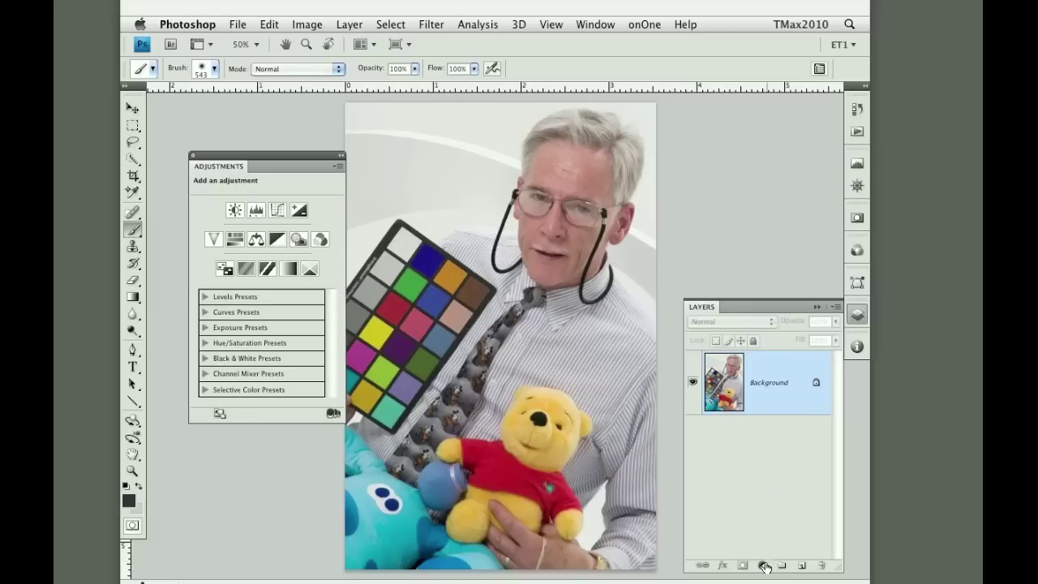
Add a Curves adjustment layer with an S-curve, raising highlights at input 176 to output 212 and lowering shadows at input 77 to 48
{"action": "left_click", "coordinate": [764, 567]}
{"action": "left_click", "coordinate": [785, 428]}
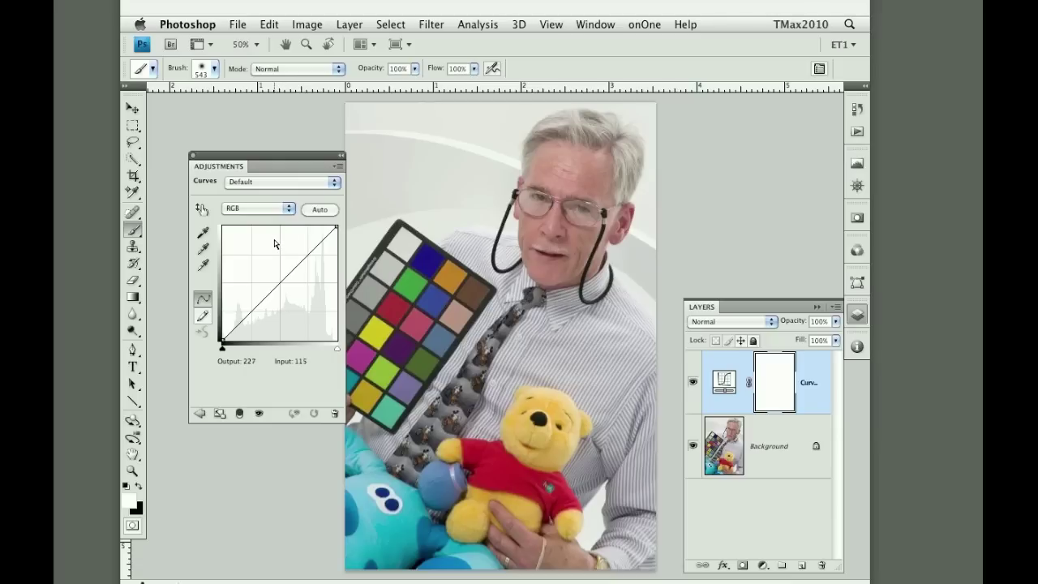
{"action": "key", "text": "v"}
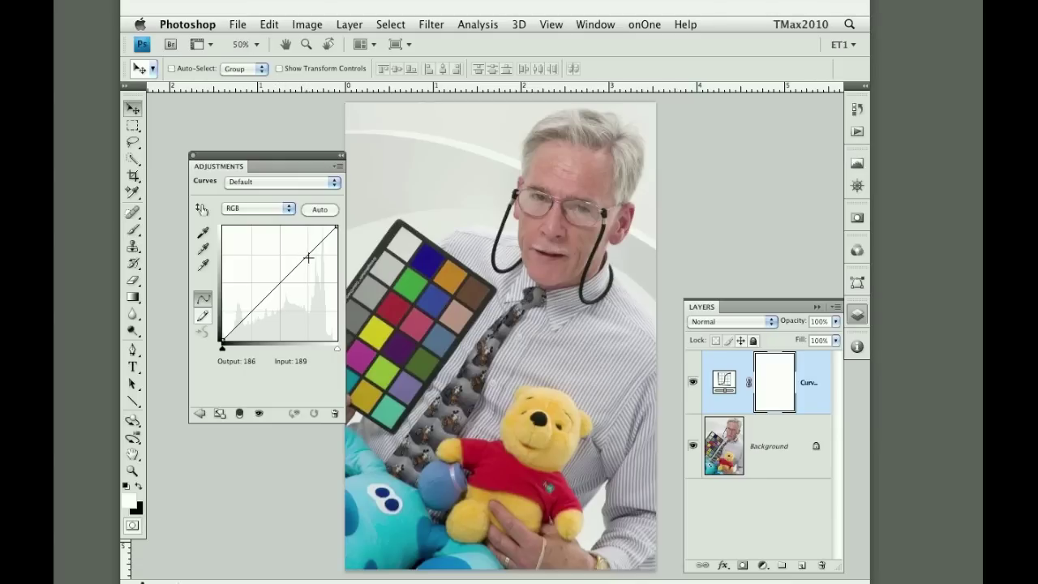
{"action": "left_click_drag", "start_coordinate": [307, 254], "coordinate": [301, 246]}
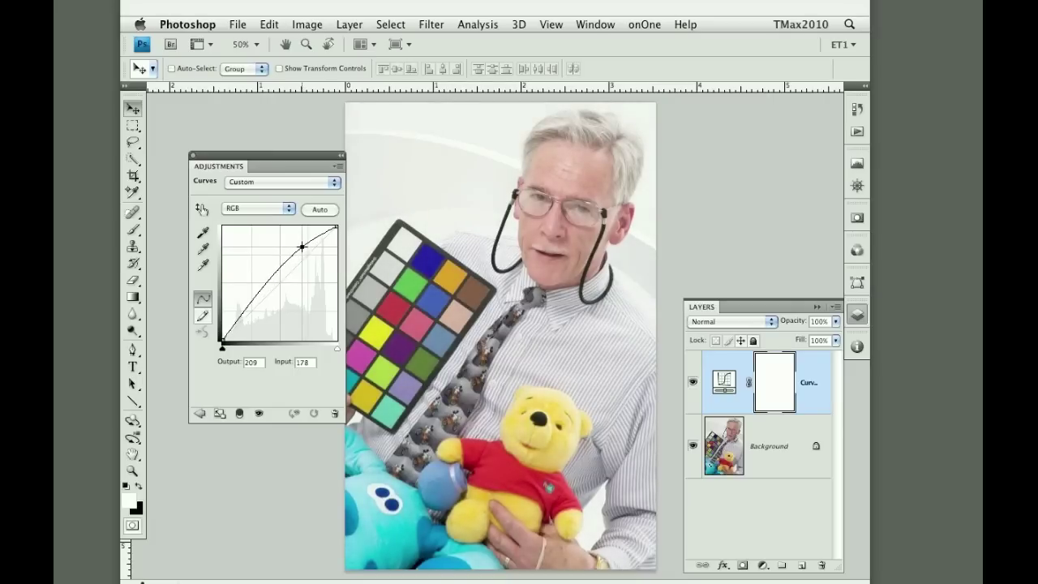
{"action": "left_click", "coordinate": [247, 309]}
{"action": "left_click_drag", "start_coordinate": [246, 308], "coordinate": [255, 320]}
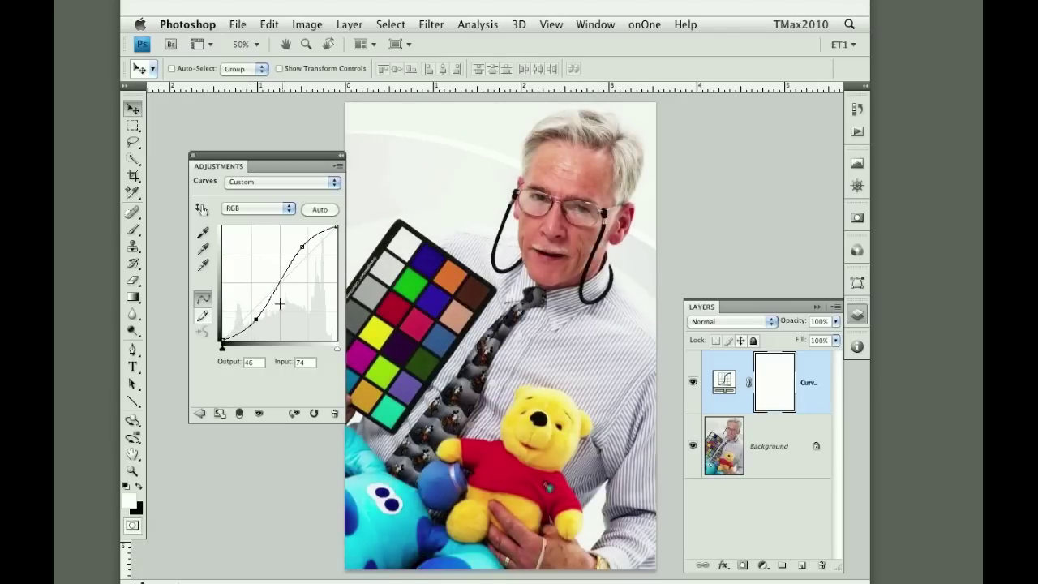
{"action": "left_click", "coordinate": [302, 246]}
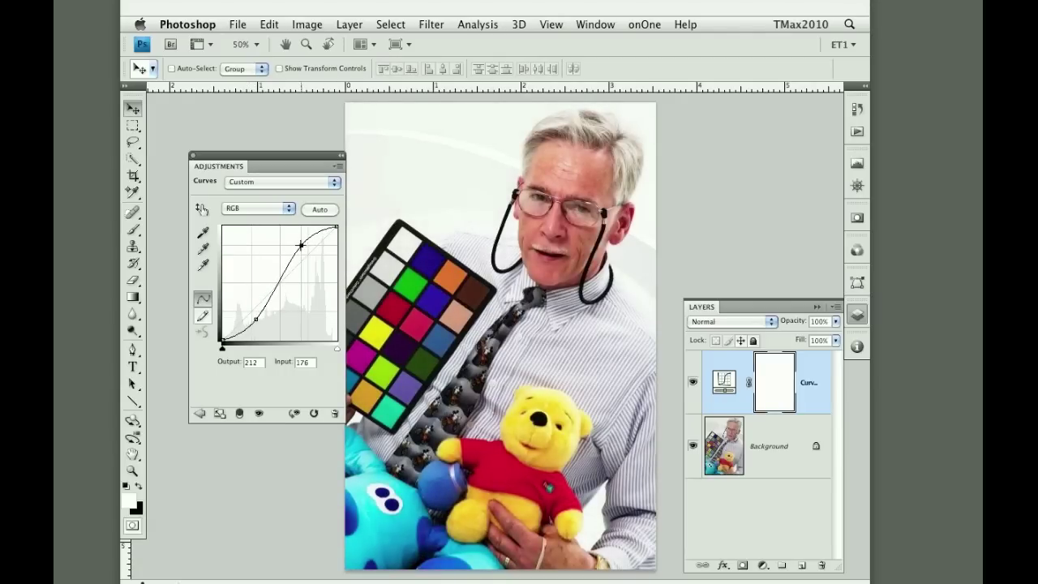
{"action": "left_click", "coordinate": [257, 320]}
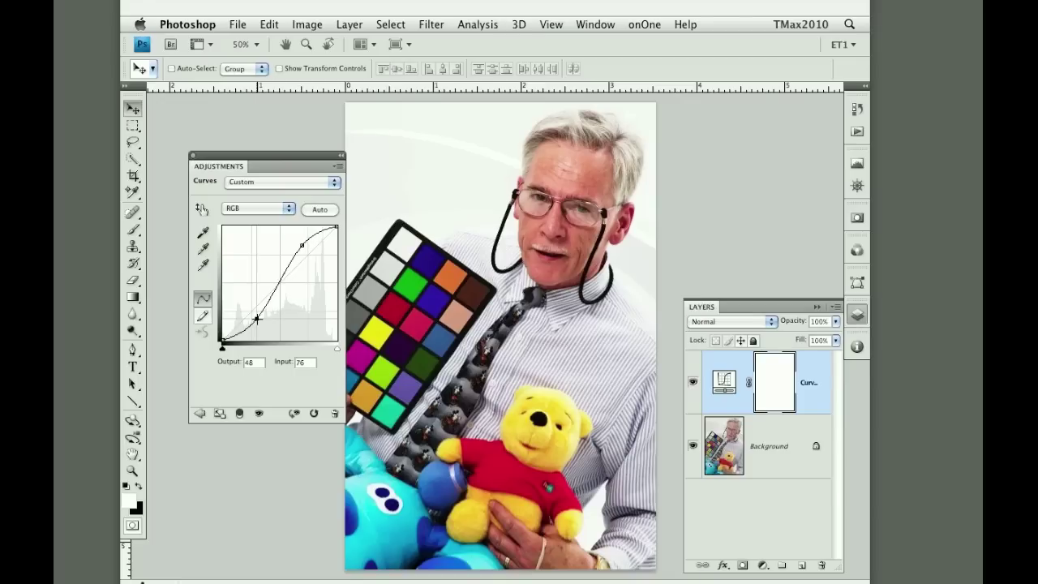
Compare the portrait with the Curves layer hidden and shown, and set that layer's blend mode to Luminosity
{"action": "left_click", "coordinate": [690, 380]}
{"action": "left_click", "coordinate": [690, 381]}
{"action": "left_click", "coordinate": [756, 322]}
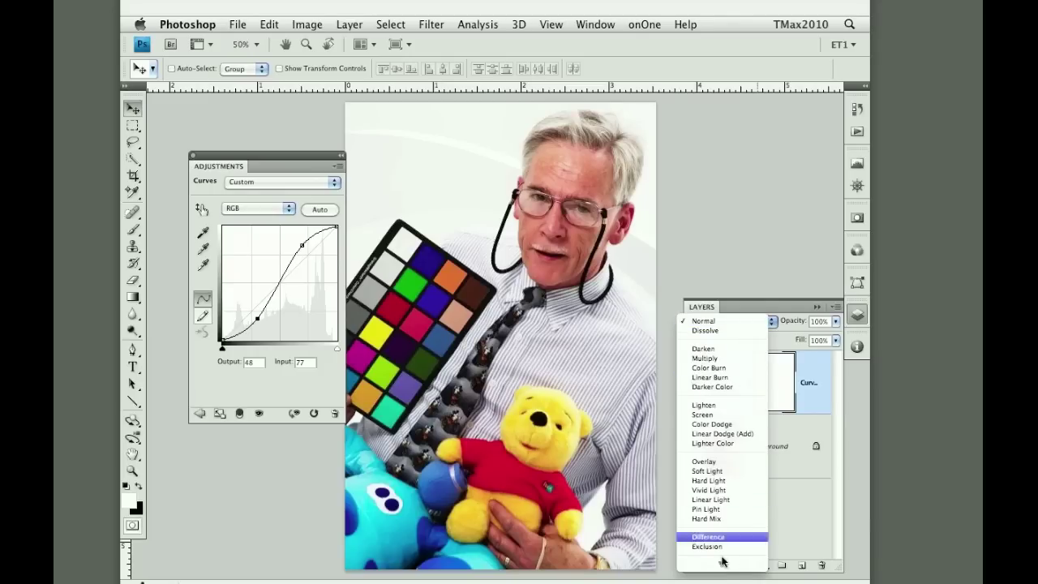
{"action": "mouse_move", "coordinate": [723, 561]}
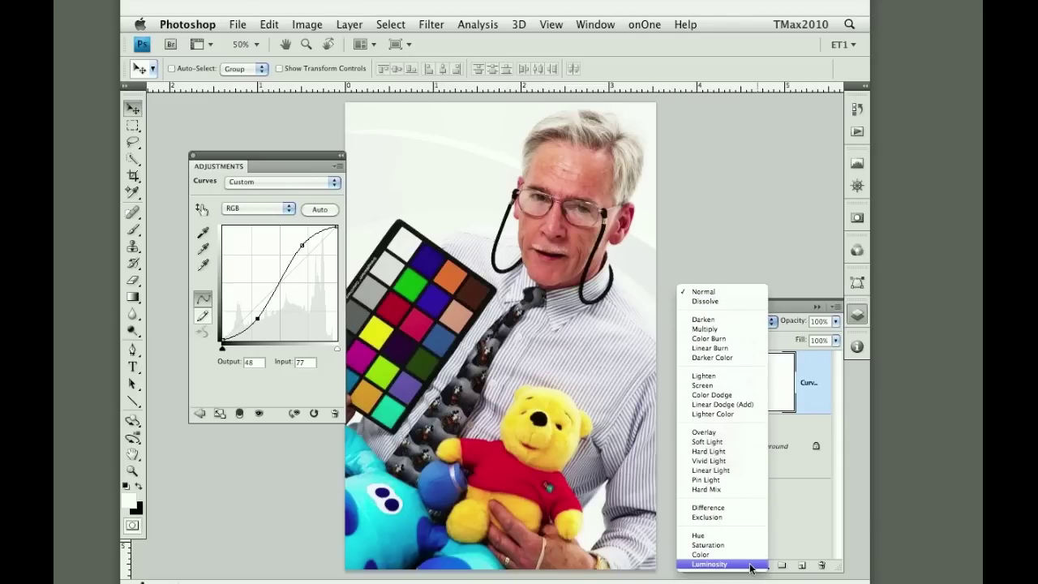
{"action": "left_click", "coordinate": [751, 565]}
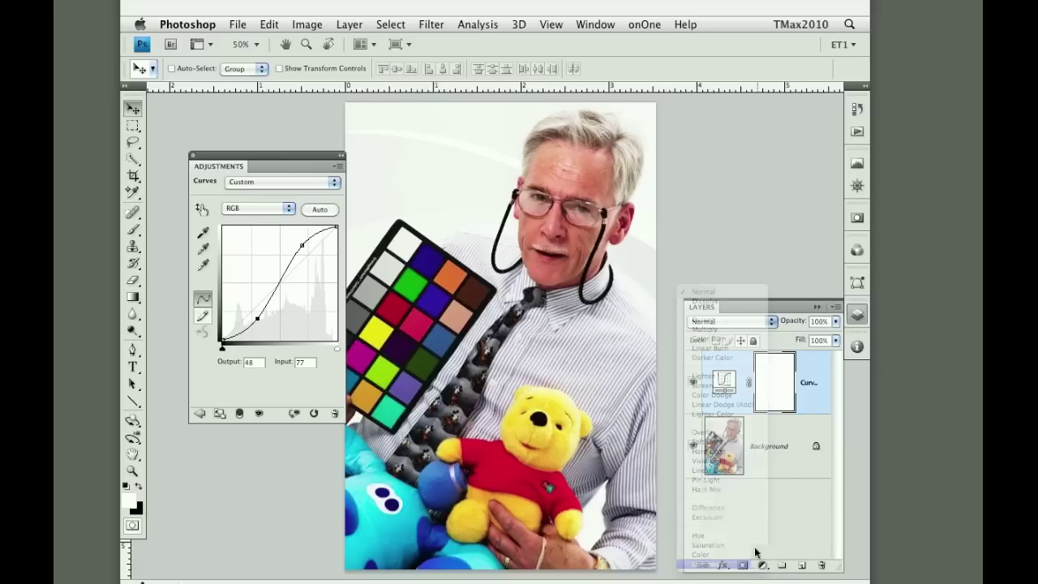
{"action": "left_click", "coordinate": [744, 322]}
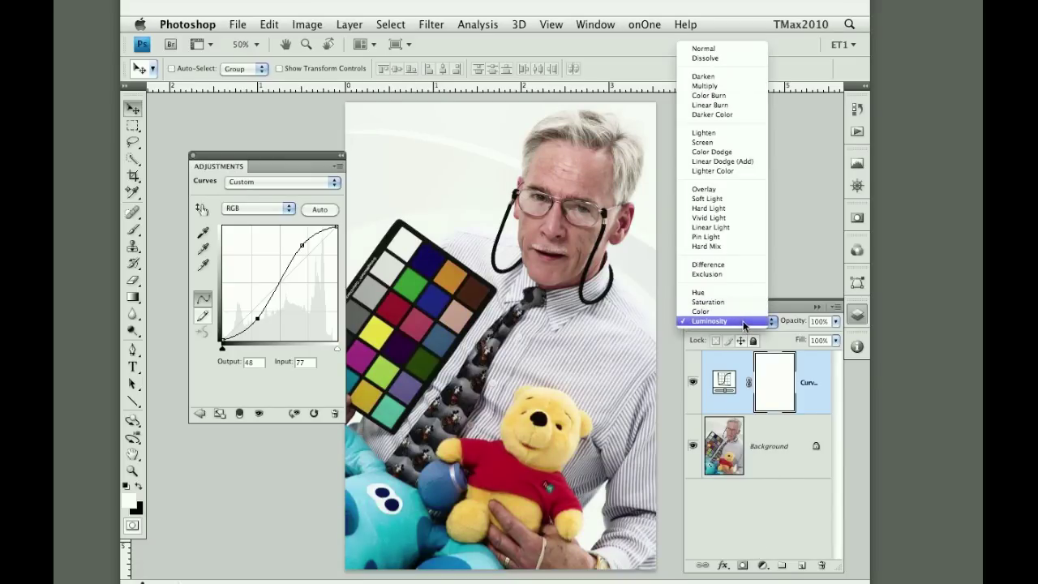
{"action": "left_click", "coordinate": [782, 322]}
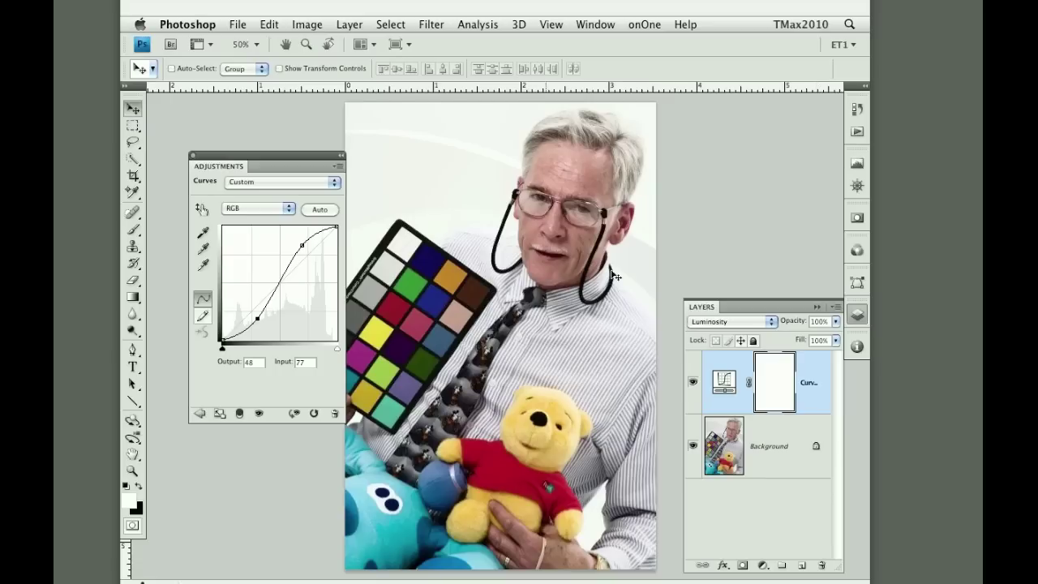
Close the portrait without saving its changes and switch to Adobe Bridge
{"action": "left_click", "coordinate": [817, 307]}
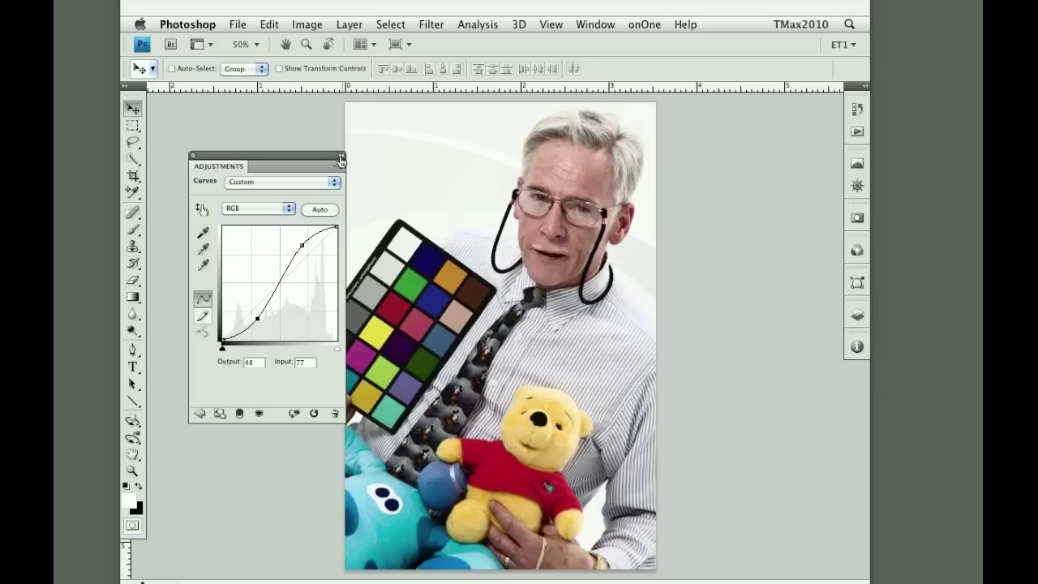
{"action": "key", "text": "super+w"}
{"action": "left_click", "coordinate": [425, 198]}
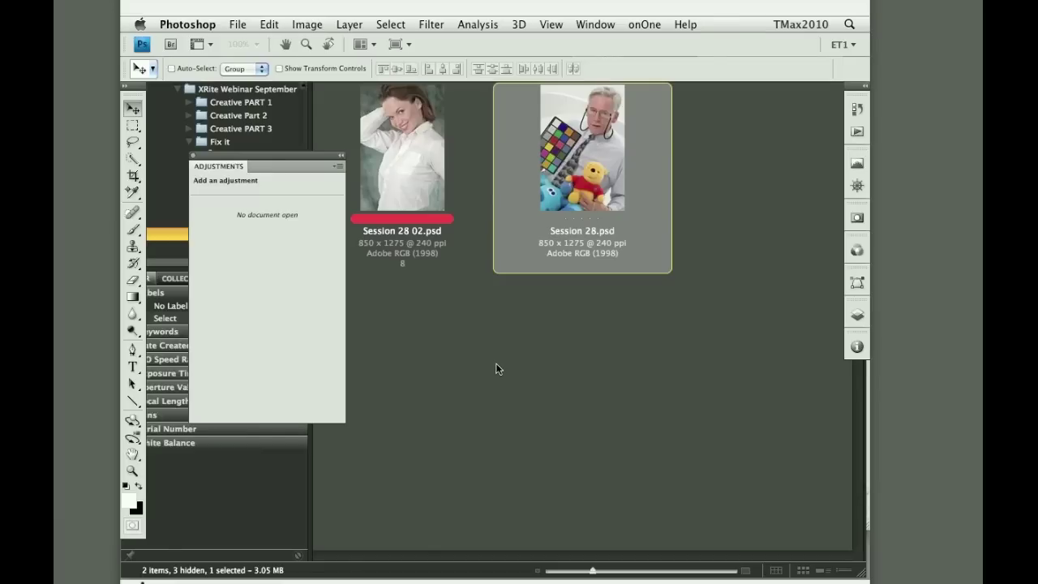
{"action": "left_click", "coordinate": [496, 362]}
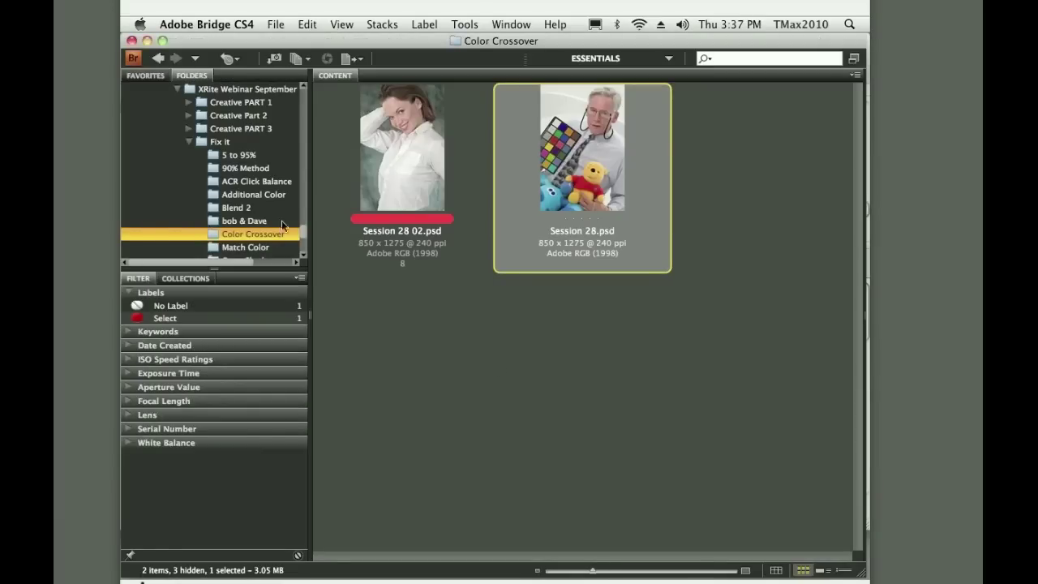
Open the JPEG of the woman's profile from the Open Shadow folder in Photoshop and show it in full screen mode
{"action": "scroll", "coordinate": [299, 230], "scroll_direction": "down", "scroll_amount": 3}
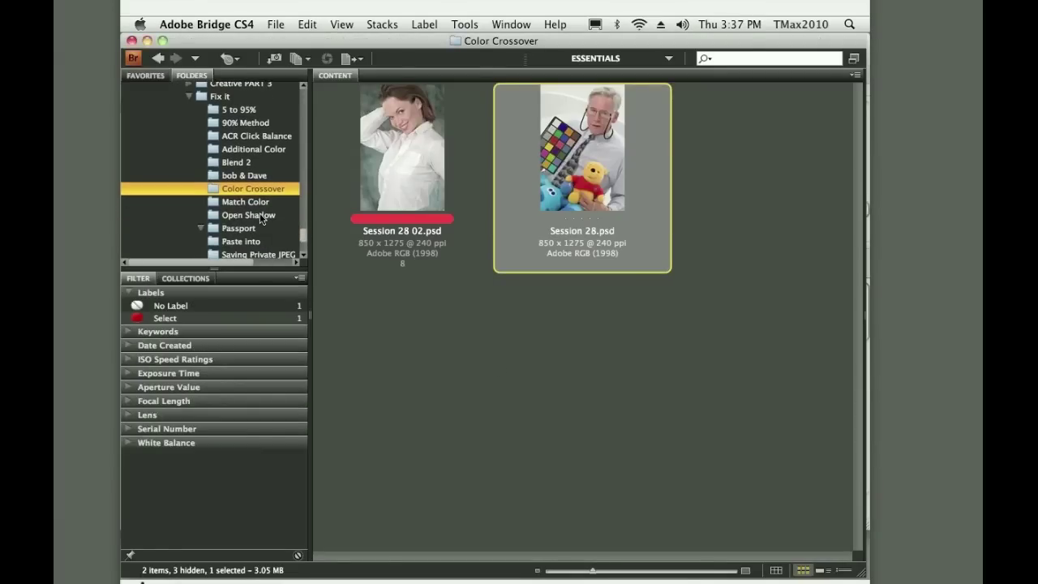
{"action": "left_click", "coordinate": [264, 218]}
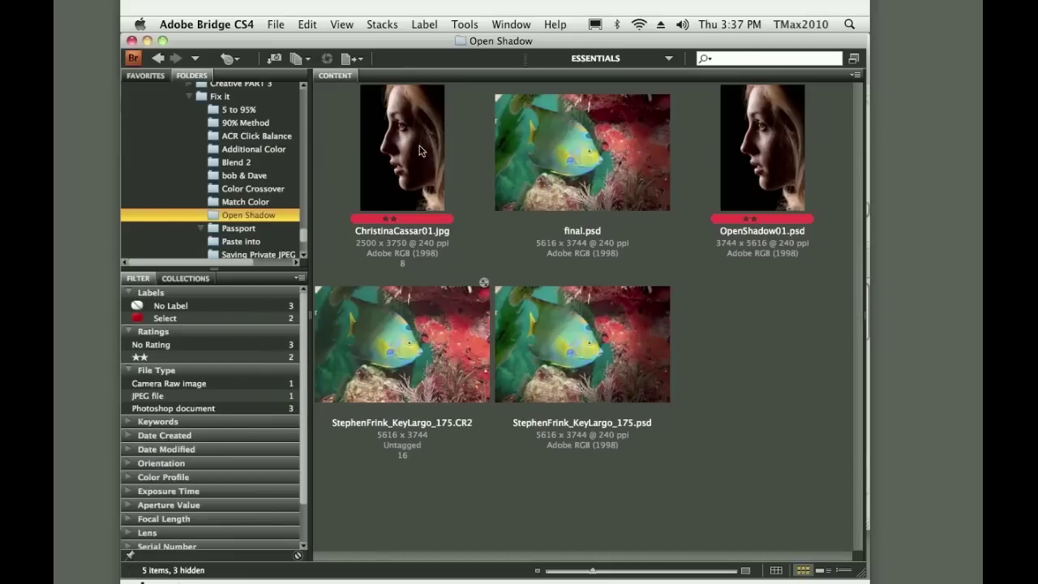
{"action": "left_click", "coordinate": [408, 160]}
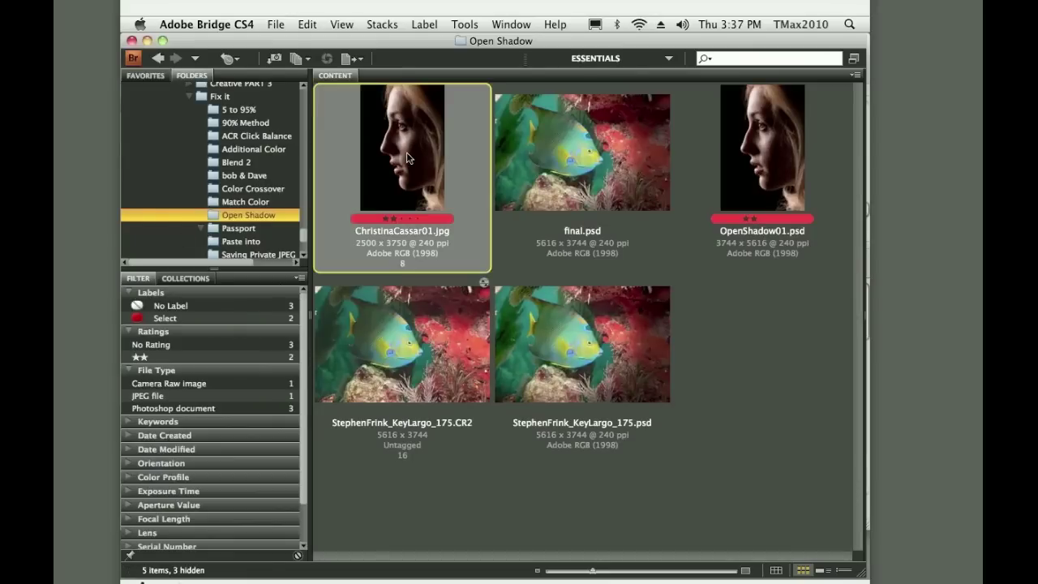
{"action": "double_click", "coordinate": [408, 158]}
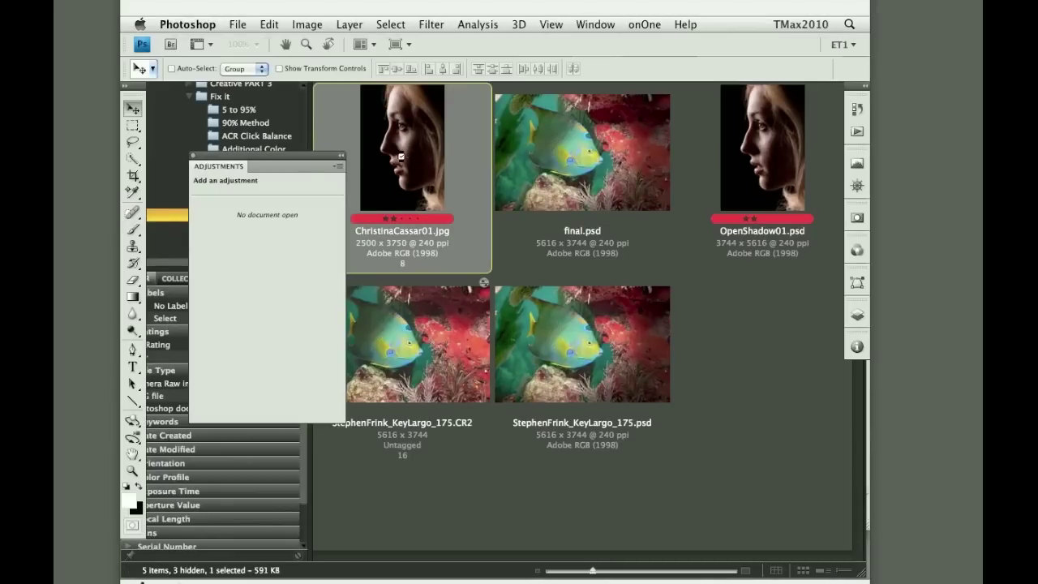
{"action": "key", "text": "f"}
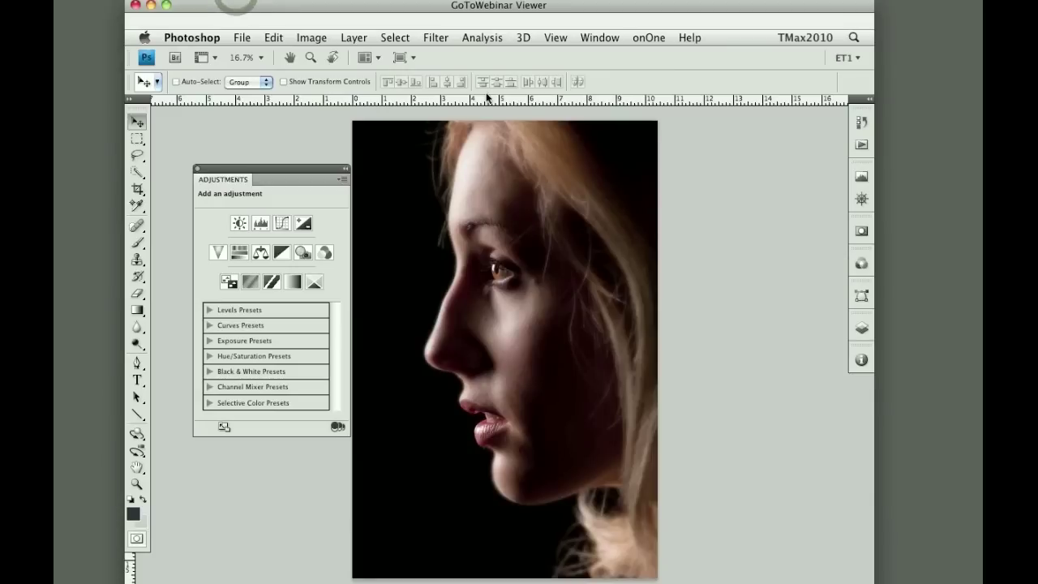
Load the profile portrait's highlights as a selection and invert it to target the shadows
{"action": "left_click", "coordinate": [861, 327]}
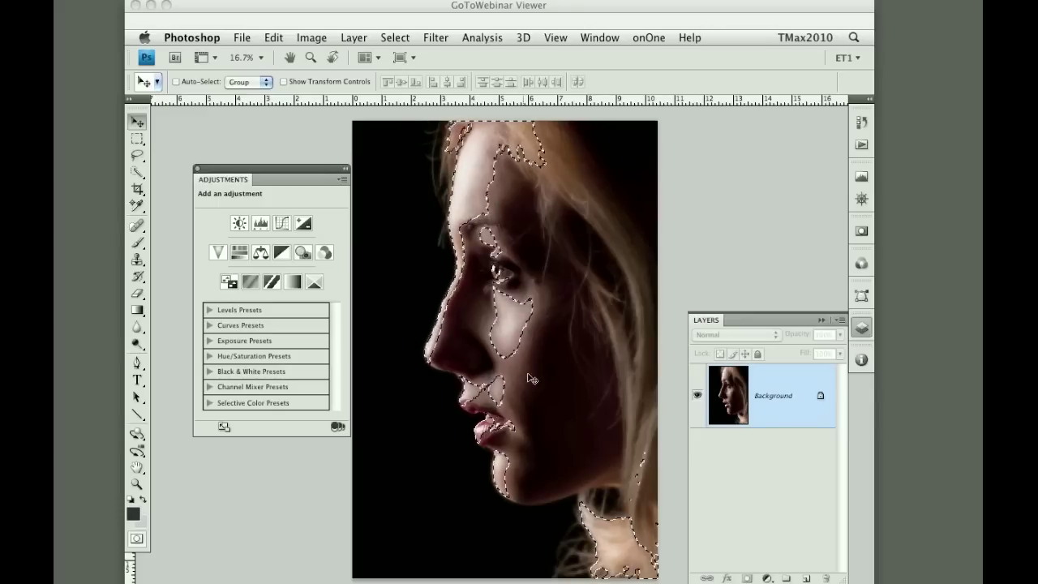
{"action": "left_click", "coordinate": [395, 37]}
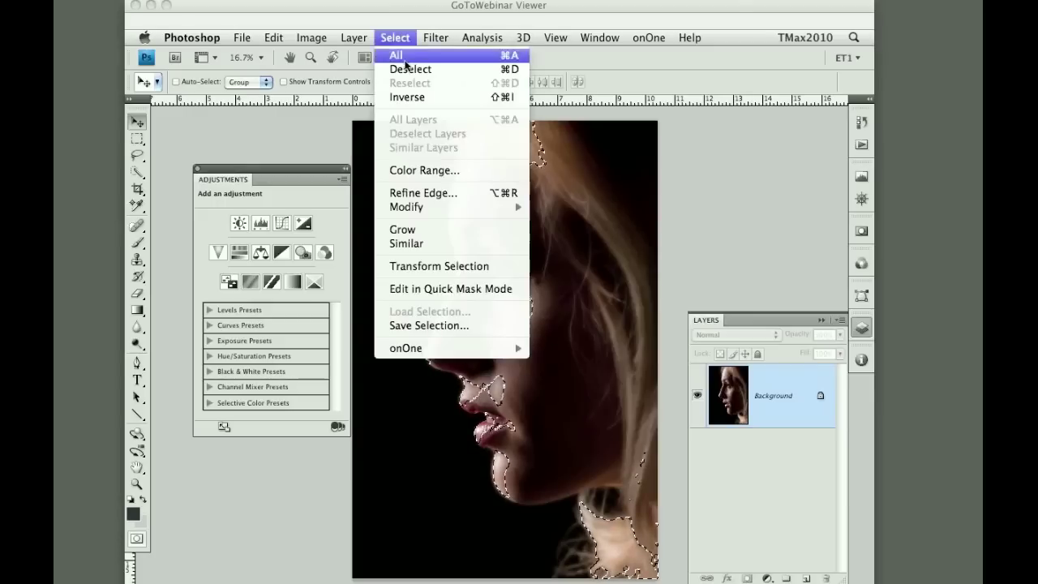
{"action": "left_click", "coordinate": [408, 97]}
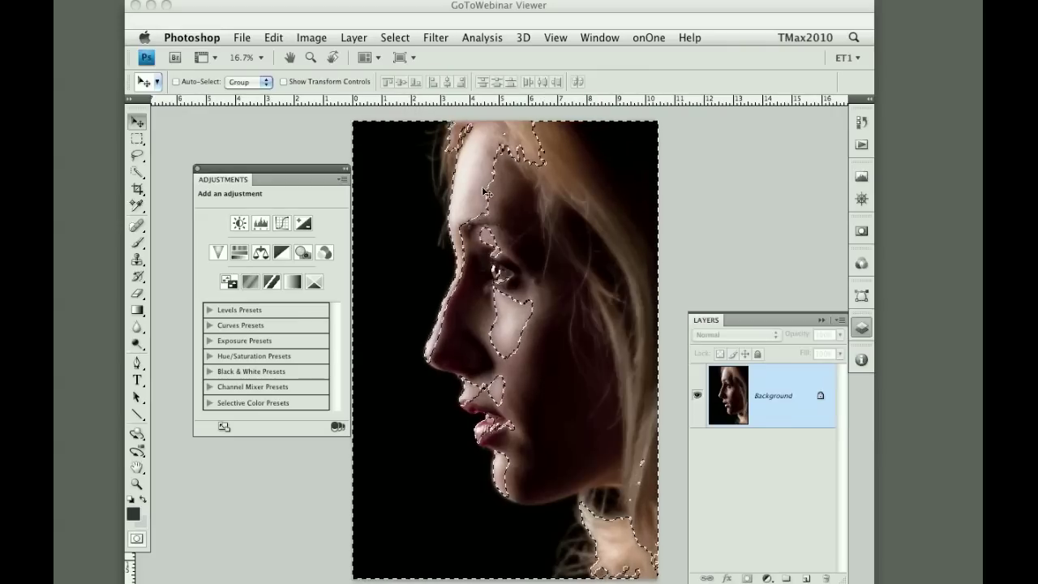
Add an Exposure adjustment layer from the selection with Exposure +0.87 and Gamma 1.39, and compare the image with it off and on
{"action": "left_click", "coordinate": [769, 578]}
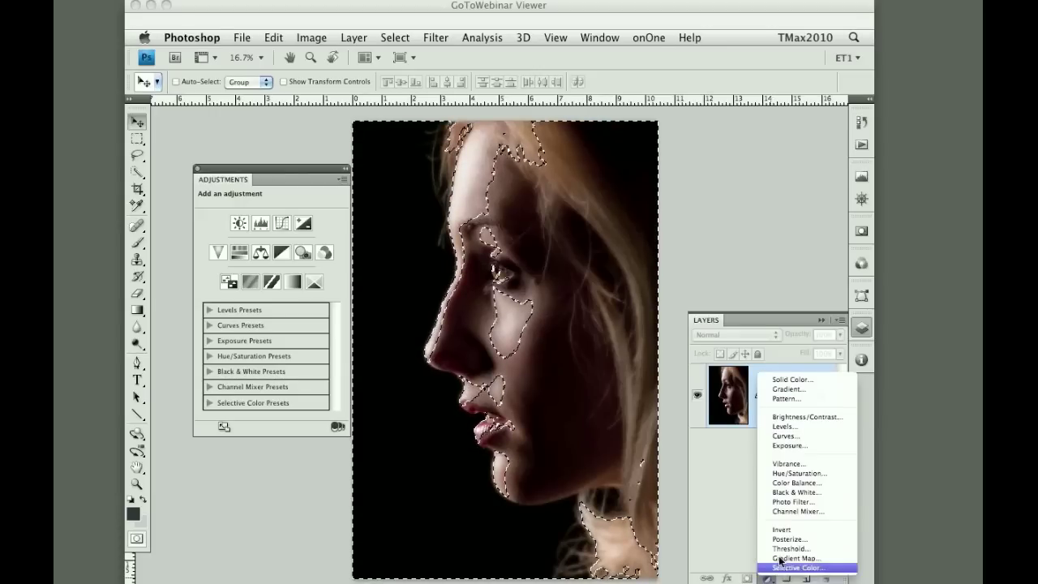
{"action": "left_click", "coordinate": [808, 445]}
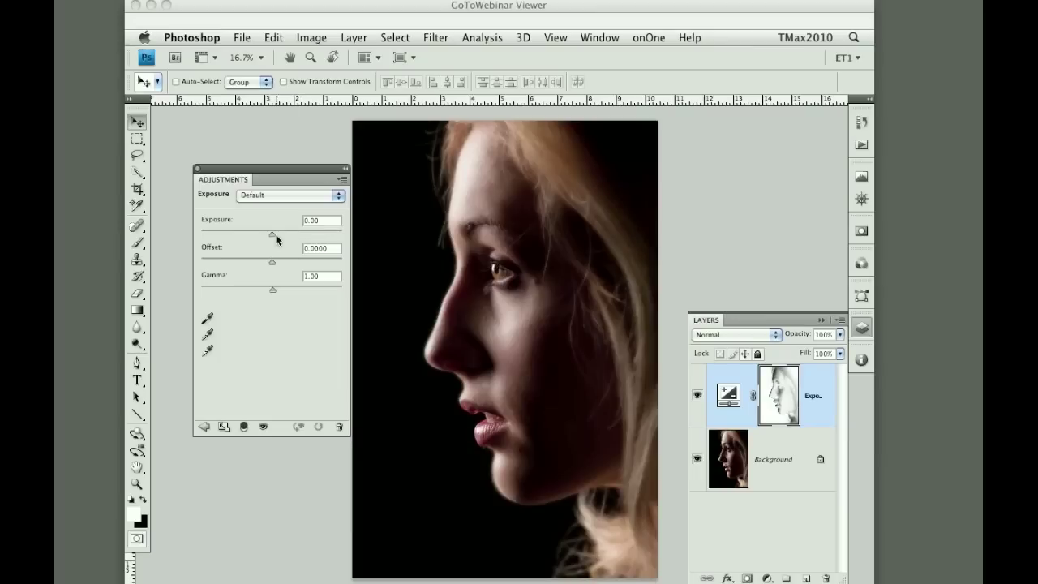
{"action": "left_click_drag", "start_coordinate": [272, 233], "coordinate": [279, 233]}
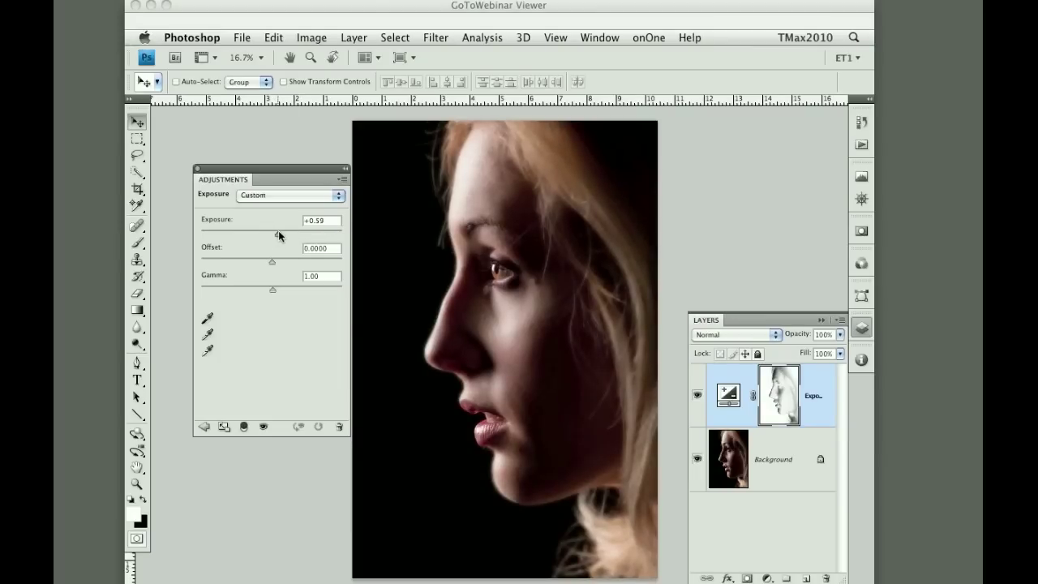
{"action": "left_click_drag", "start_coordinate": [267, 287], "coordinate": [256, 285]}
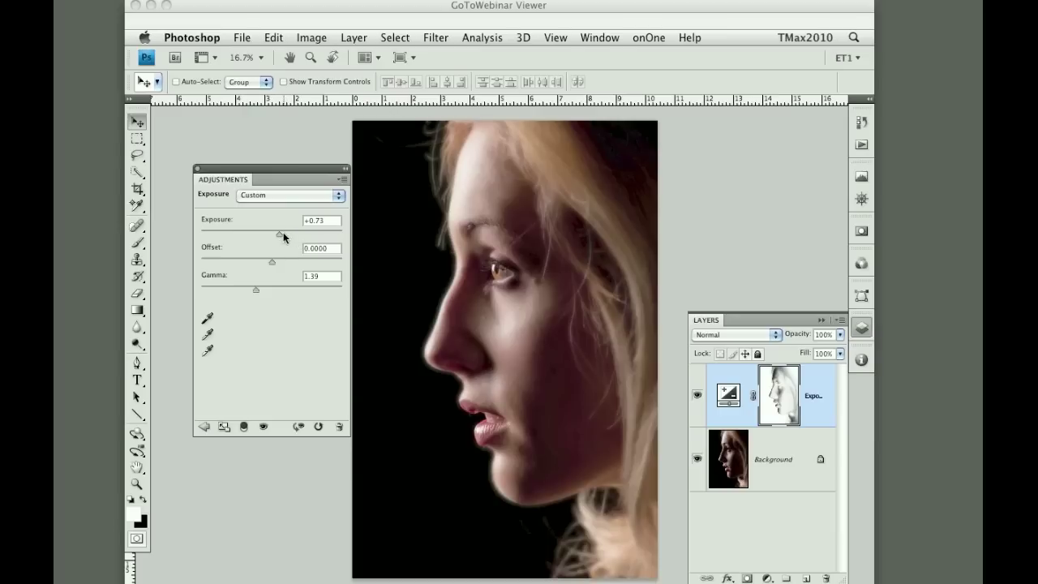
{"action": "left_click_drag", "start_coordinate": [283, 233], "coordinate": [280, 234]}
{"action": "left_click_drag", "start_coordinate": [293, 176], "coordinate": [281, 160]}
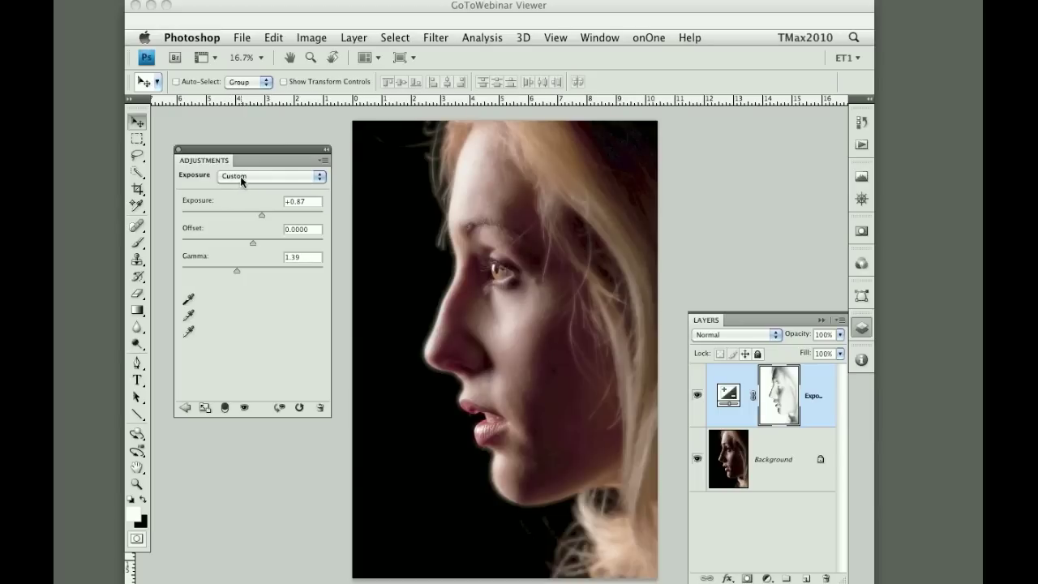
{"action": "left_click", "coordinate": [697, 395]}
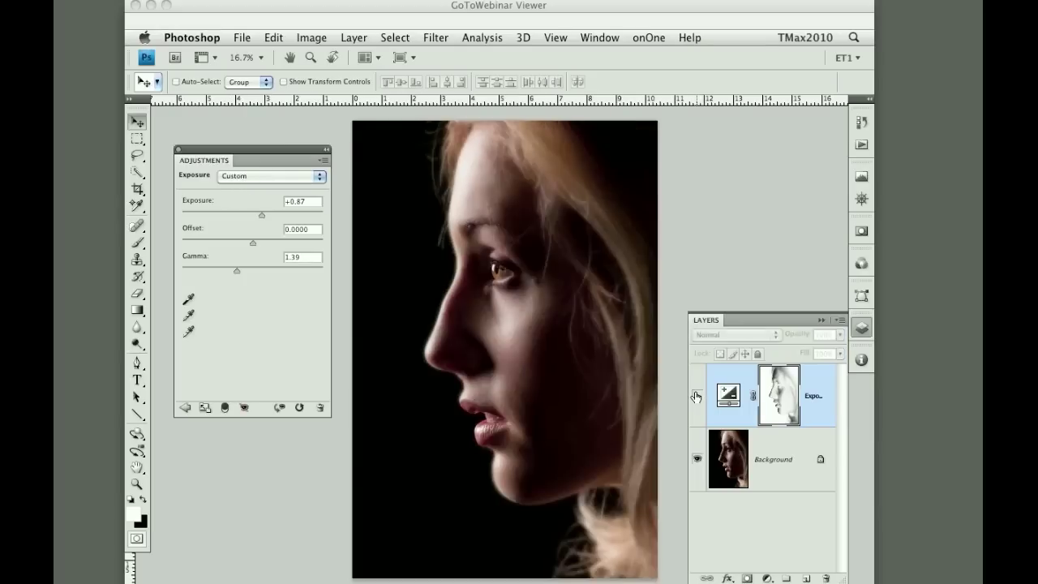
{"action": "left_click", "coordinate": [697, 395]}
{"action": "left_click", "coordinate": [697, 397]}
{"action": "left_click", "coordinate": [697, 396]}
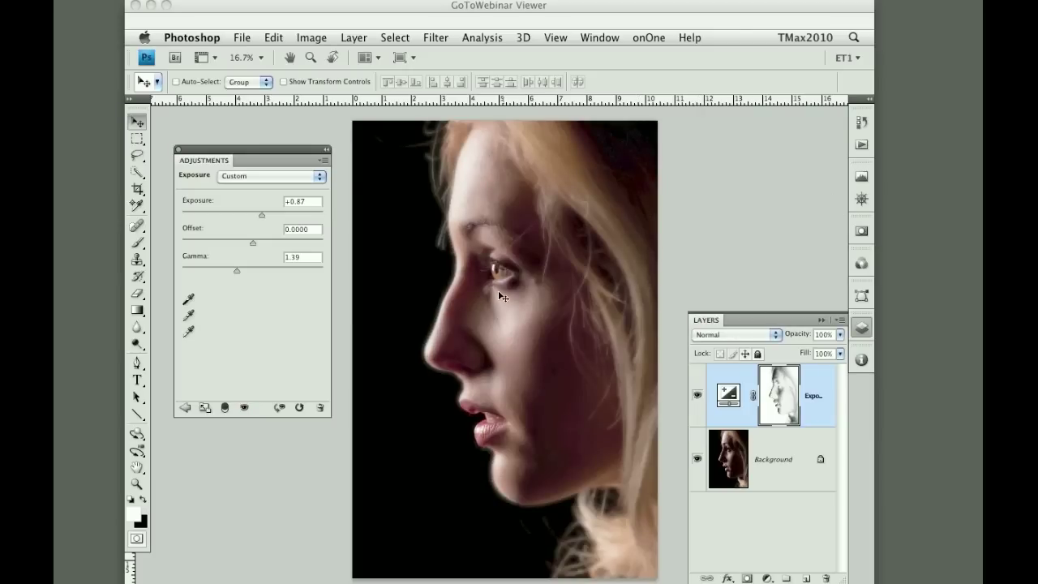
Close the profile portrait without saving its changes and return to Adobe Bridge
{"action": "key", "text": "super+w"}
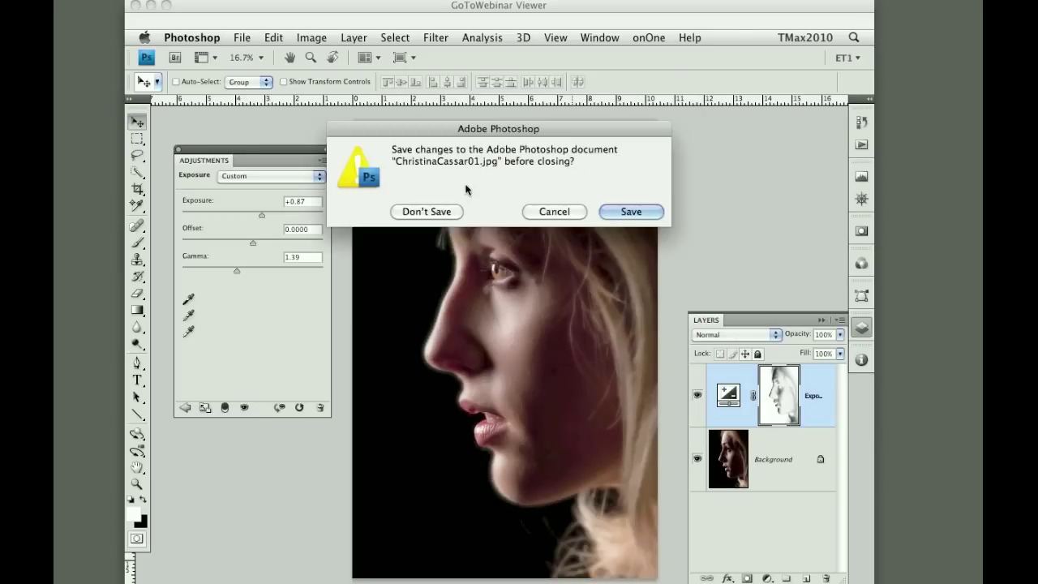
{"action": "left_click", "coordinate": [425, 209]}
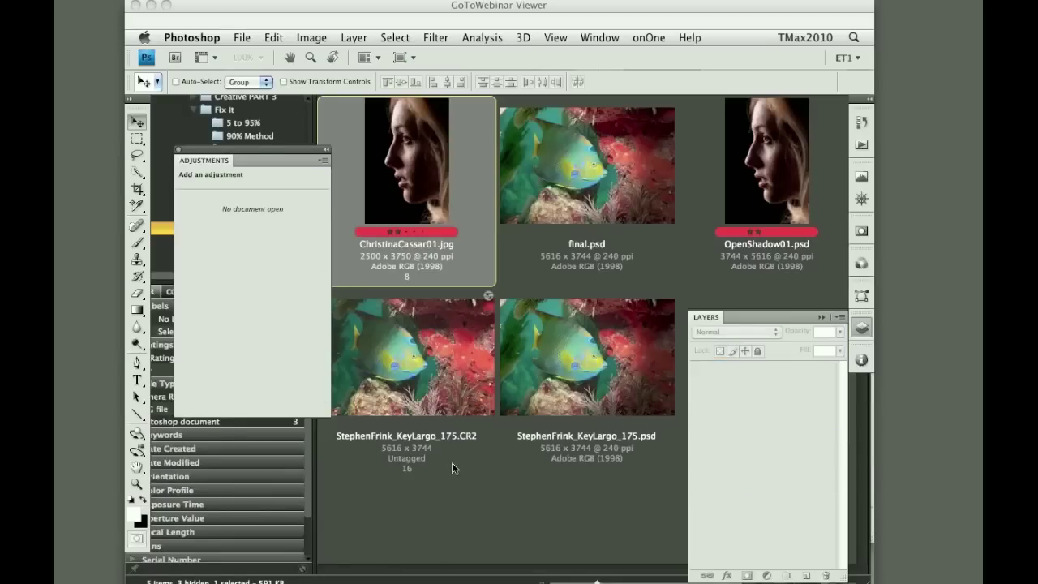
{"action": "left_click", "coordinate": [452, 462]}
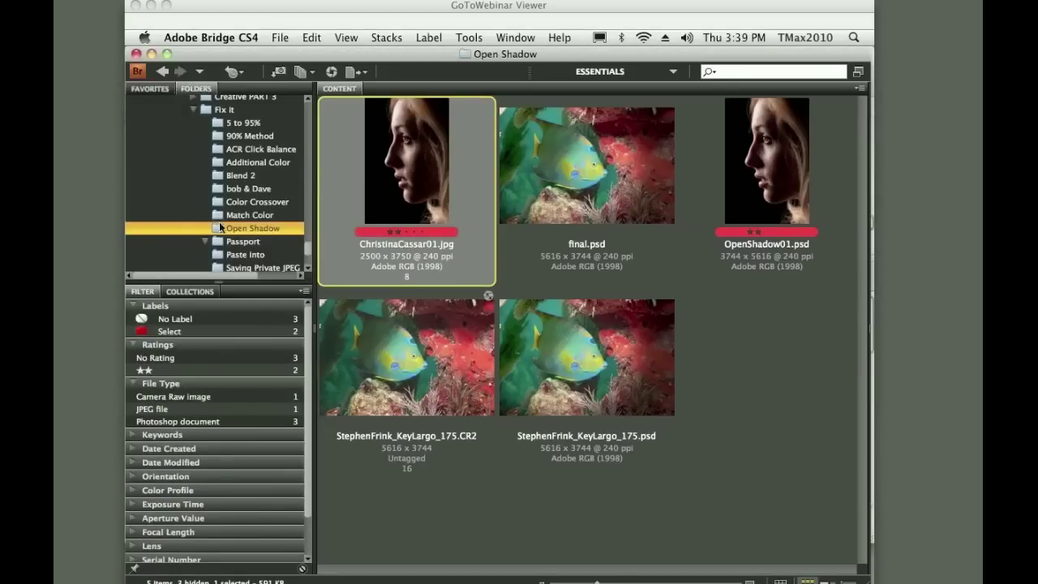
Open the Passport folder in Bridge and preview Budalina004.CR2 full screen
{"action": "left_click", "coordinate": [261, 242]}
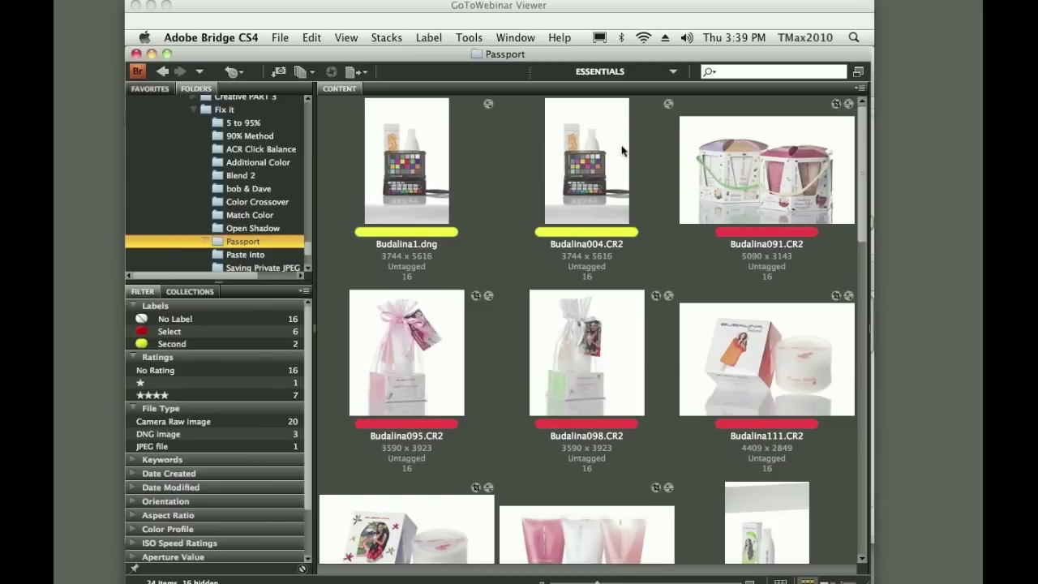
{"action": "left_click", "coordinate": [596, 168]}
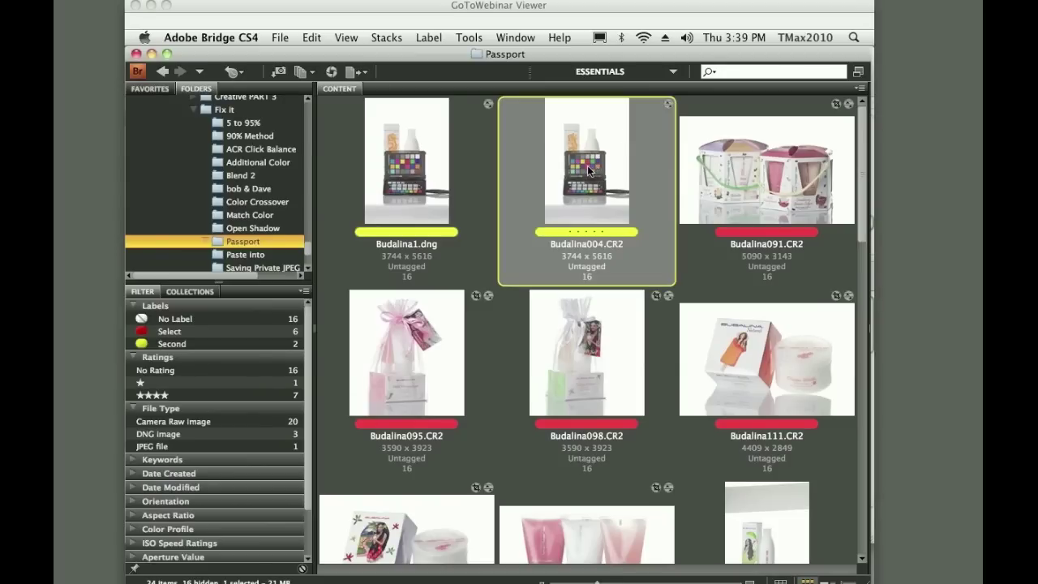
{"action": "key", "text": "space"}
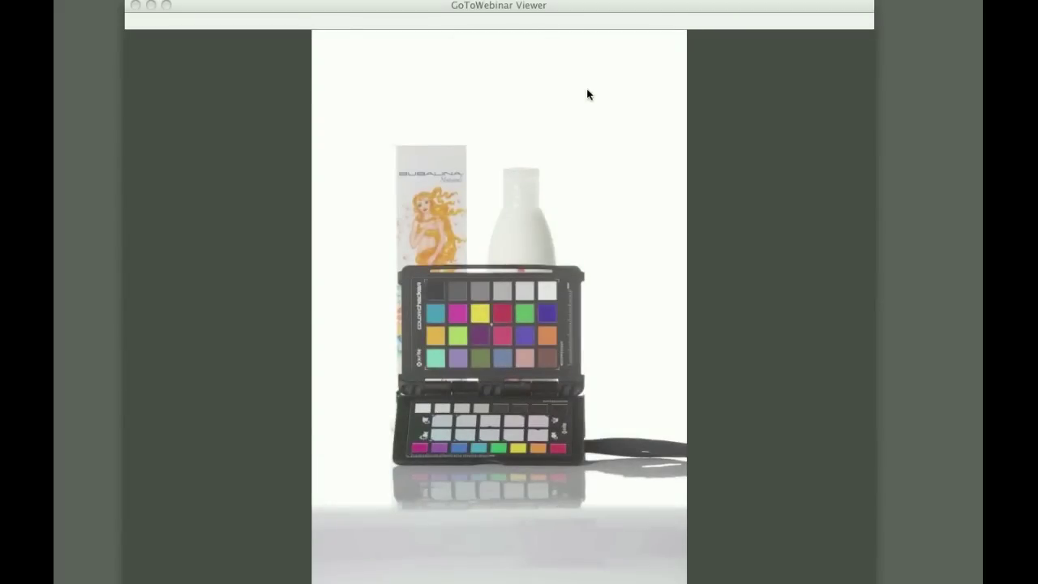
{"action": "key", "text": "space"}
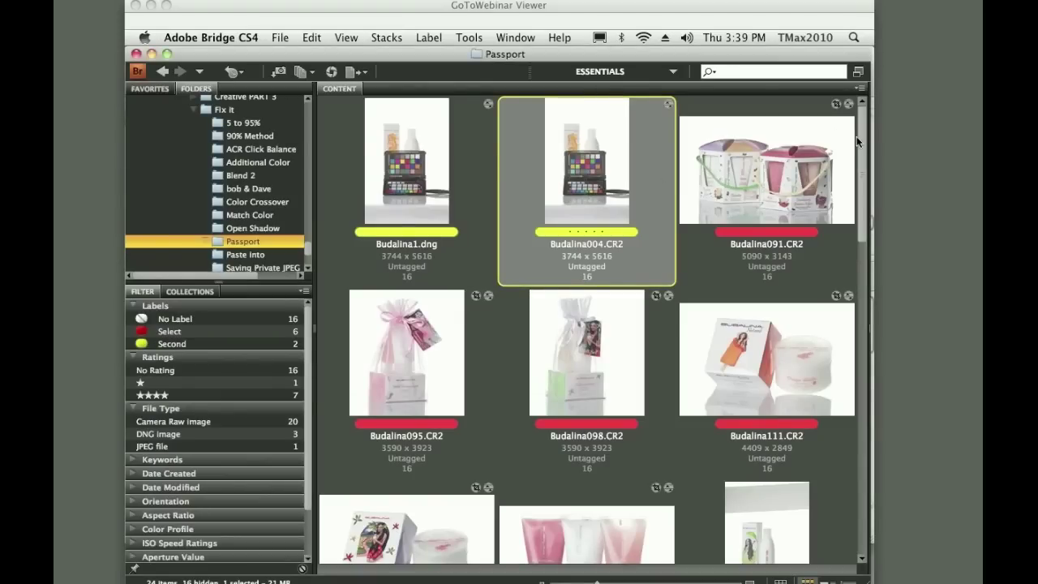
{"action": "scroll", "coordinate": [860, 138], "scroll_direction": "down", "scroll_amount": 1}
{"action": "left_click_drag", "start_coordinate": [862, 146], "coordinate": [865, 120]}
Switch to ColorChecker Passport to view its loaded color chart image, then return to Bridge and select Budalina1.dng
{"action": "mouse_move", "coordinate": [421, 578]}
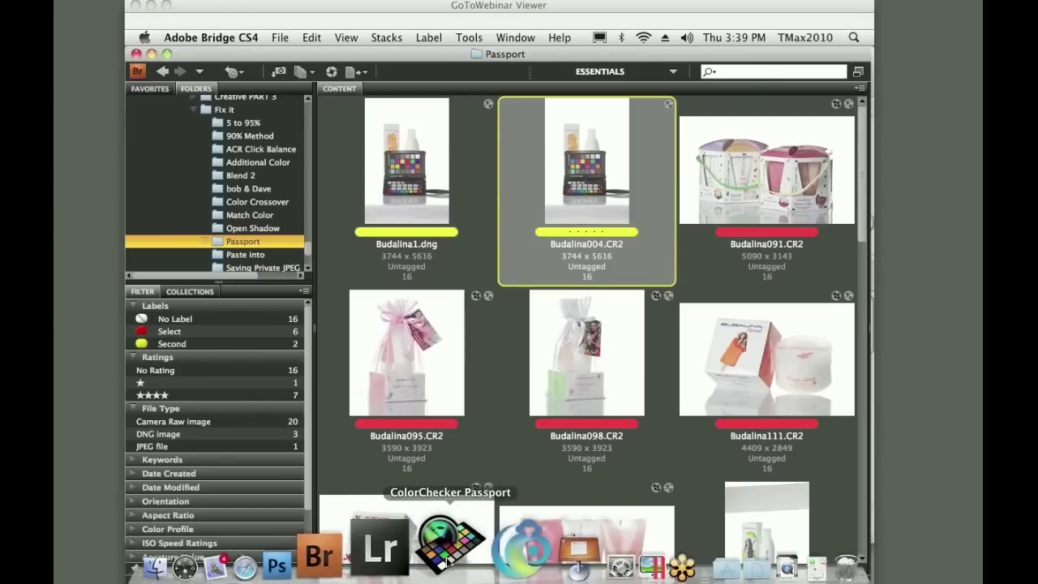
{"action": "left_click", "coordinate": [447, 562]}
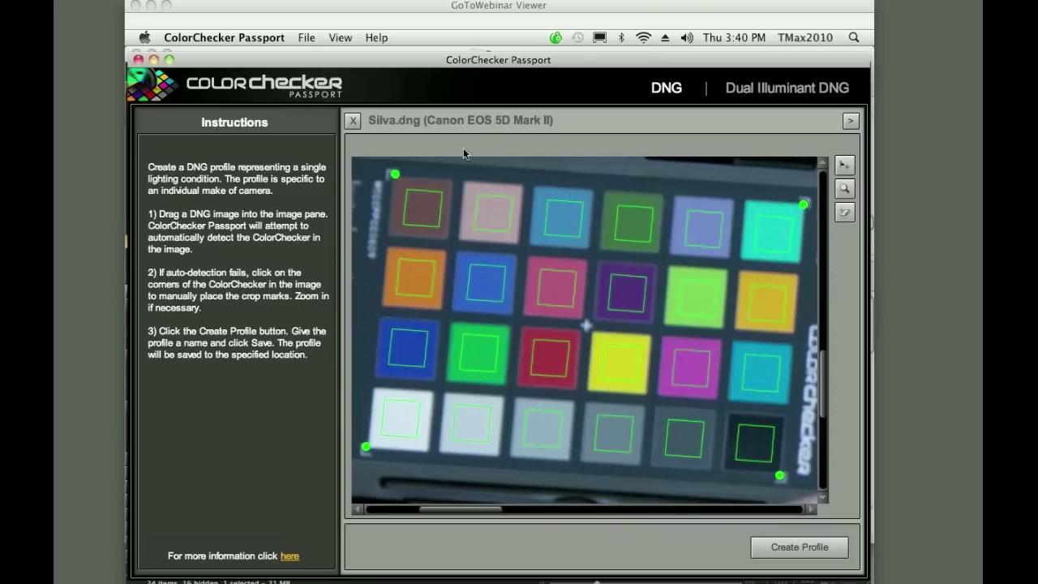
{"action": "key", "text": "super+Tab"}
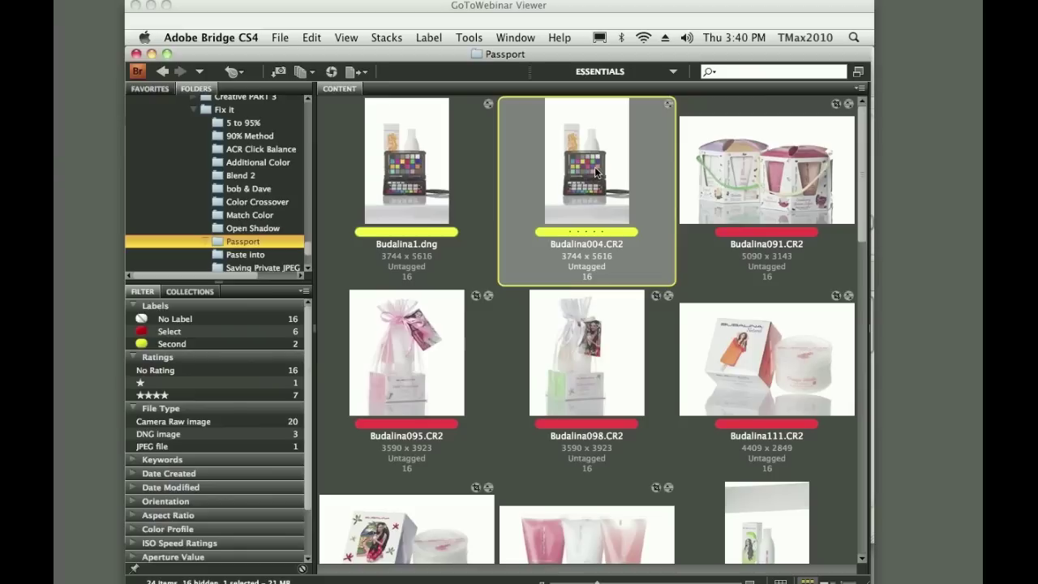
{"action": "left_click", "coordinate": [414, 192]}
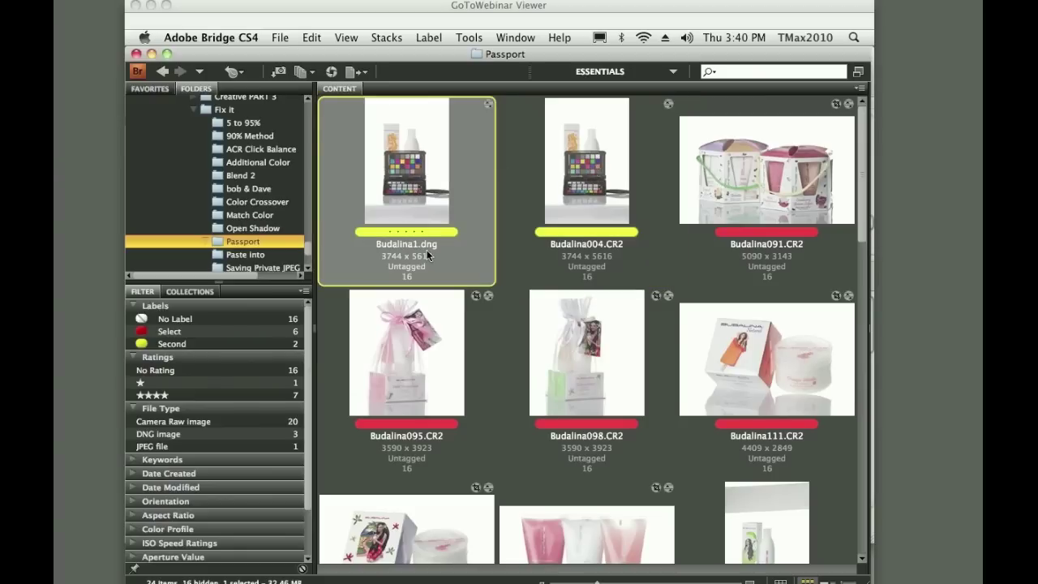
Open Budalina091, 095, 098 and 111.CR2 together in Camera Raw and enlarge the first image to 33.3%
{"action": "left_click", "coordinate": [755, 180]}
{"action": "left_click", "coordinate": [772, 392], "text": "shift"}
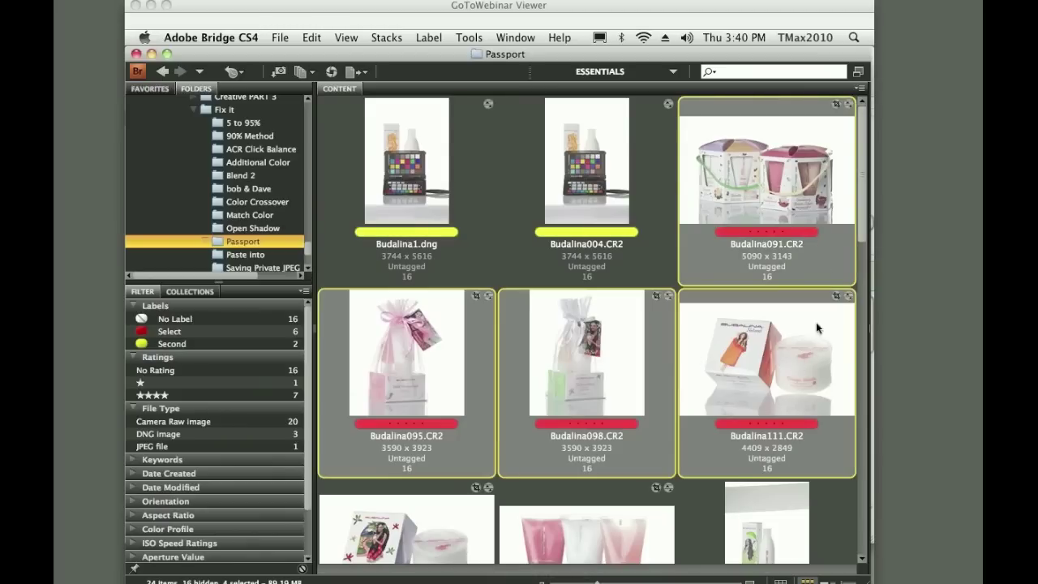
{"action": "key", "text": "super+o"}
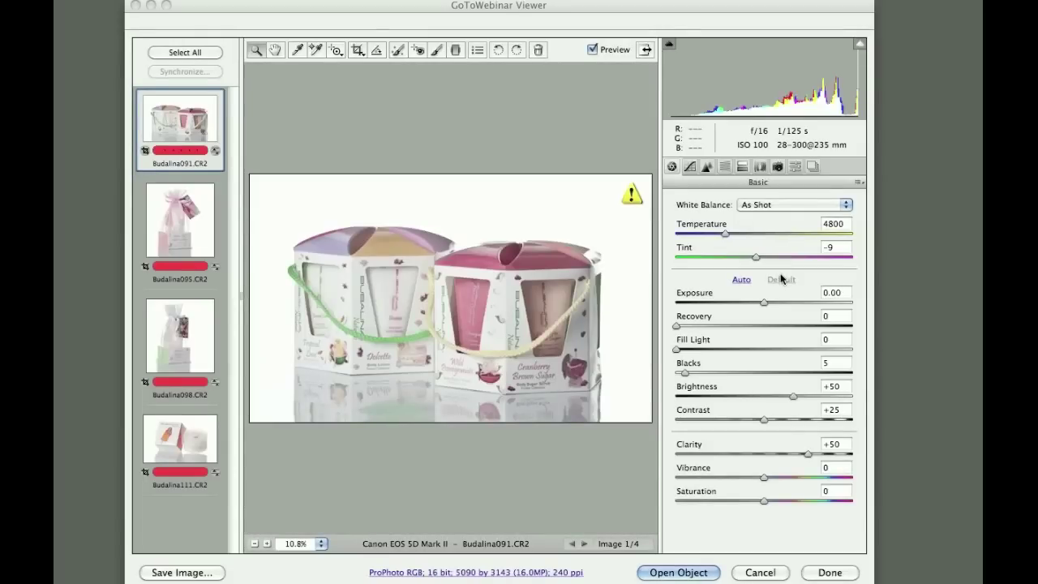
{"action": "left_click", "coordinate": [565, 222]}
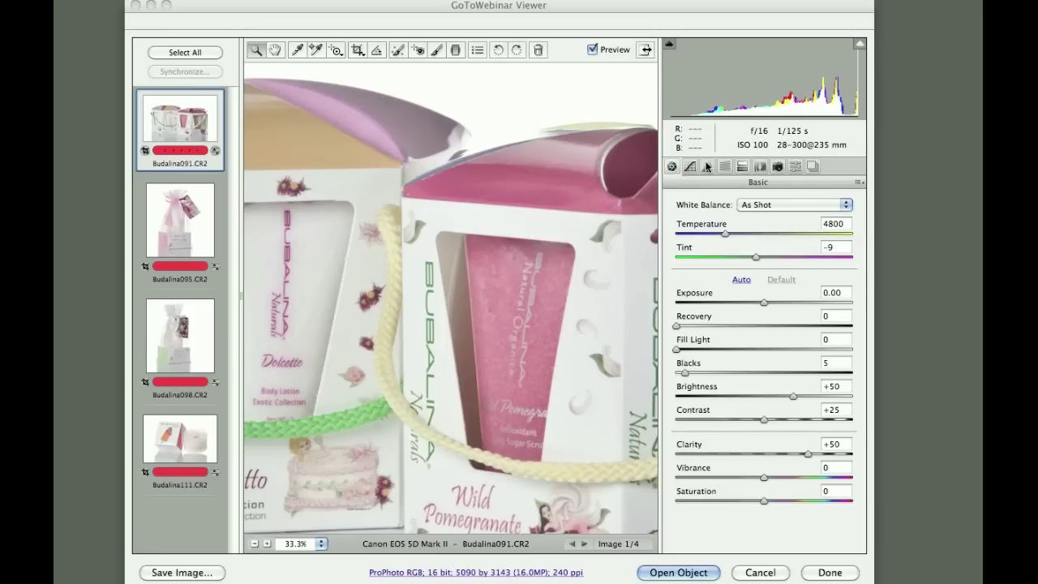
Set the camera profile of Budalina091.CR2 to BudalinaStudio, comparing it with Adobe Standard and inspecting the product labels
{"action": "left_click", "coordinate": [777, 167]}
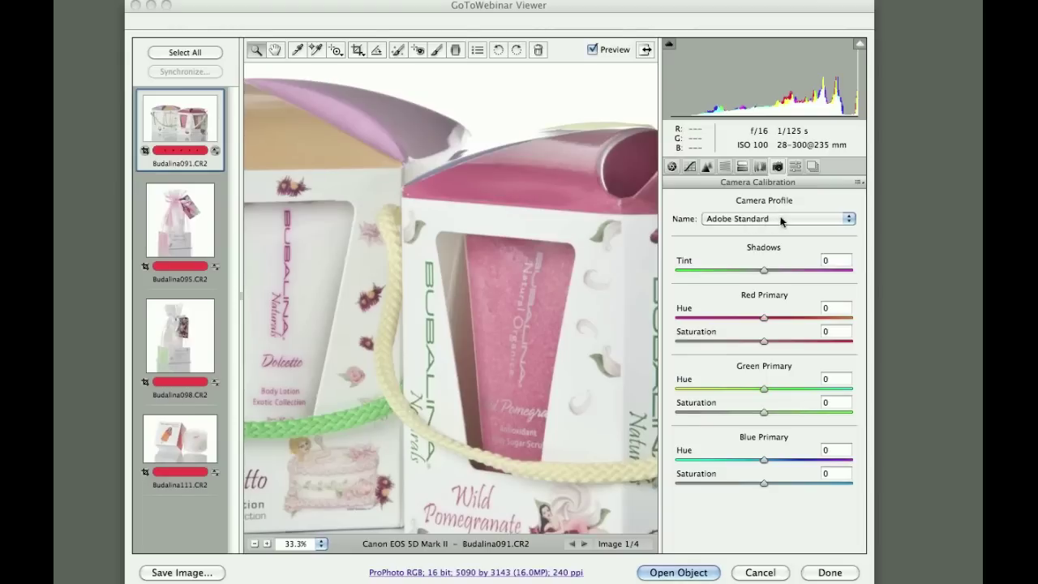
{"action": "left_click", "coordinate": [817, 215]}
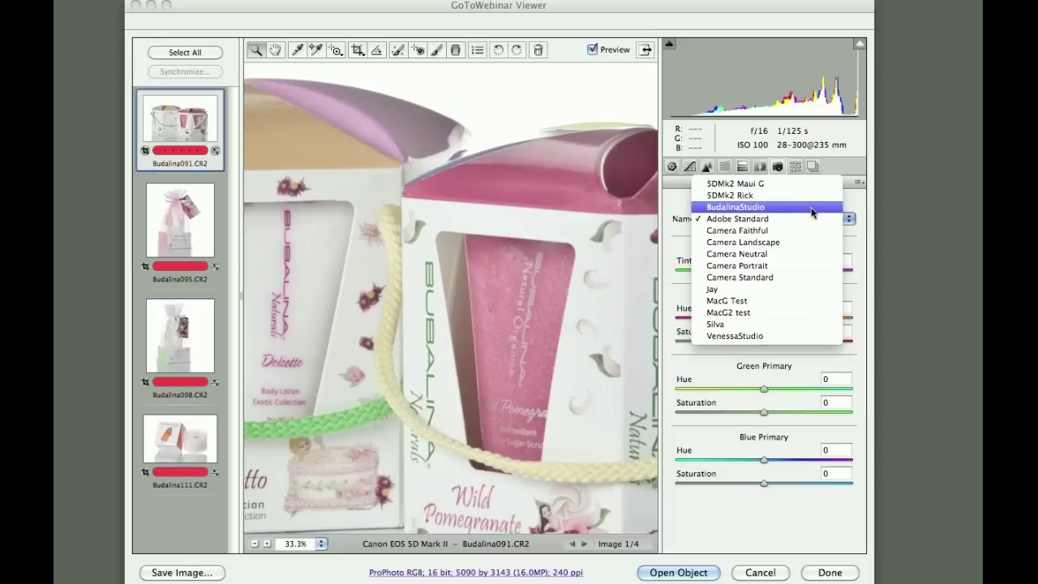
{"action": "left_click", "coordinate": [812, 209]}
{"action": "left_click", "coordinate": [777, 219]}
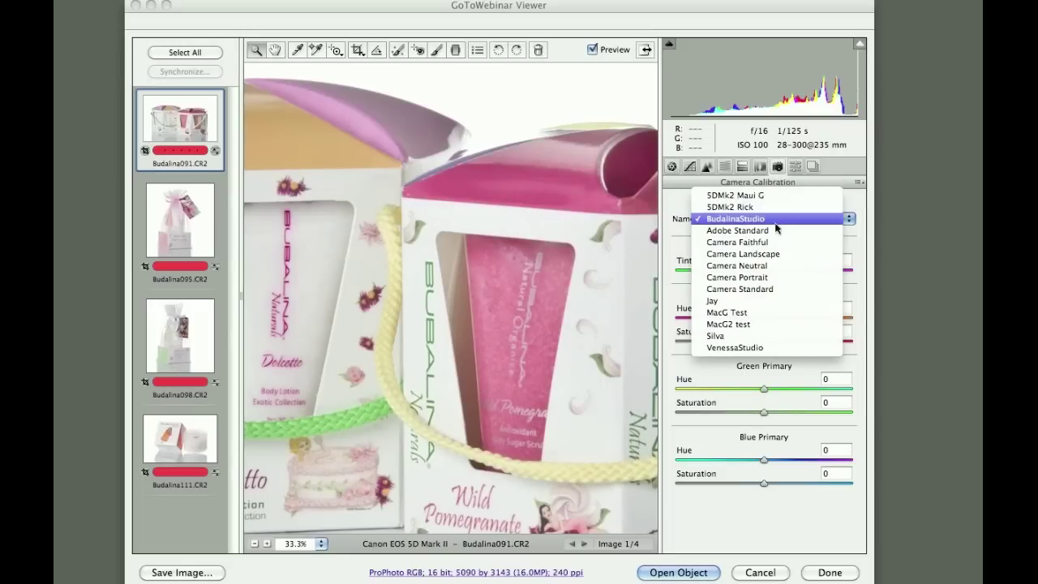
{"action": "left_click", "coordinate": [777, 230]}
{"action": "left_click", "coordinate": [777, 218]}
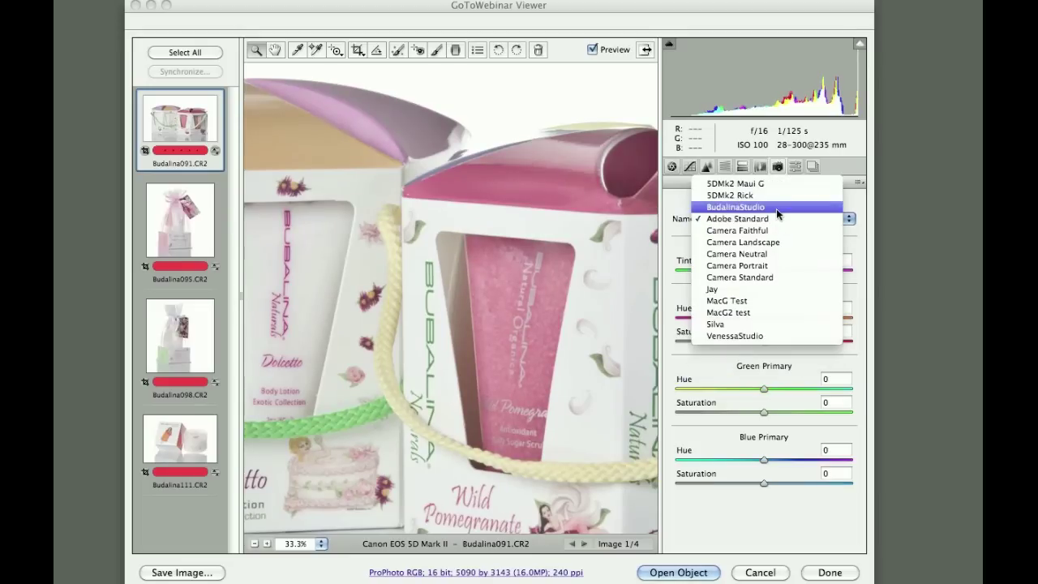
{"action": "left_click", "coordinate": [777, 209]}
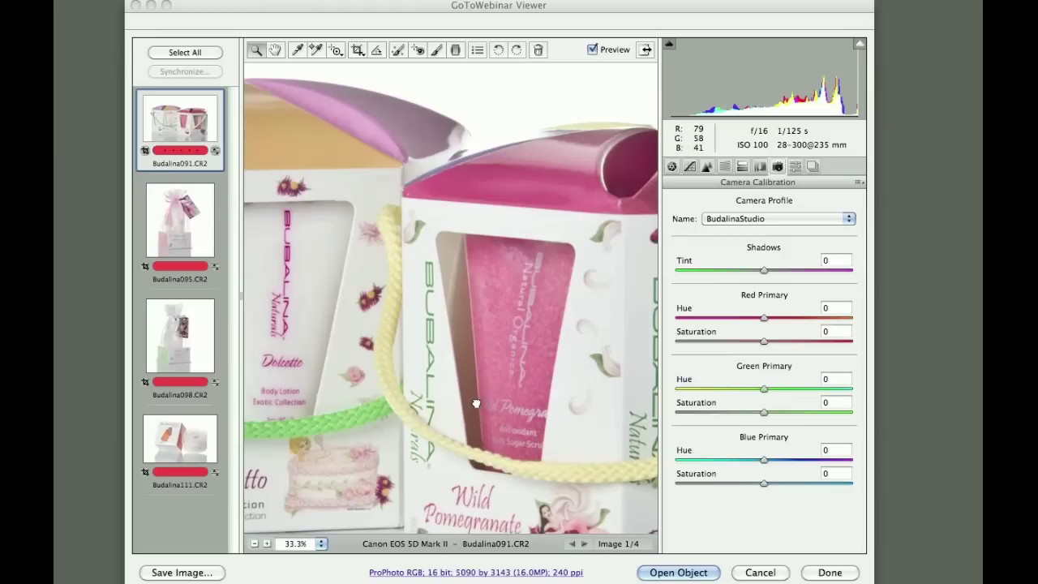
{"action": "left_click_drag", "start_coordinate": [476, 405], "coordinate": [614, 323]}
Select all four Budalina images and apply the BudalinaStudio camera profile to them together
{"action": "left_click", "coordinate": [191, 226]}
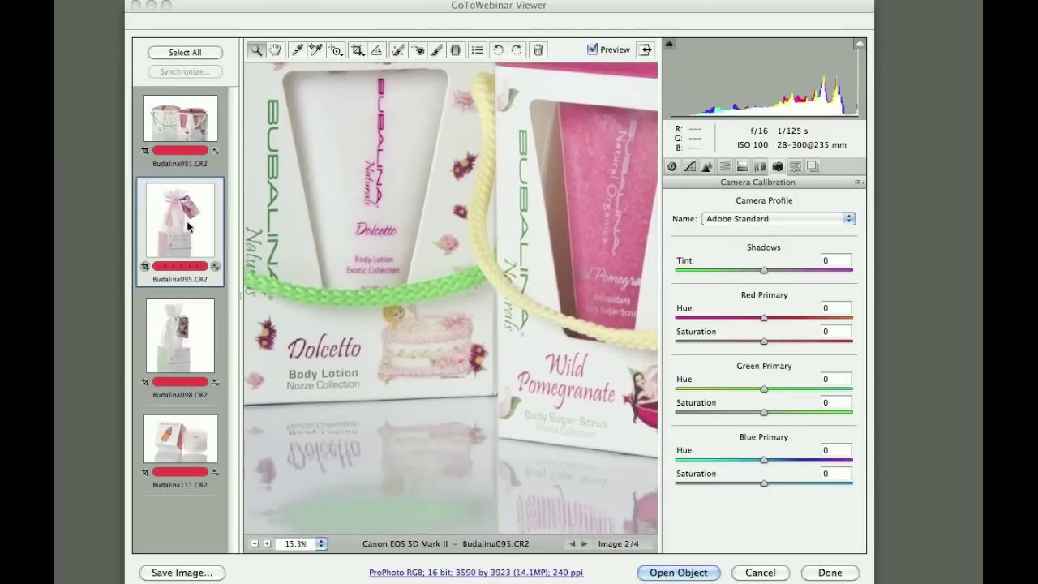
{"action": "left_click", "coordinate": [752, 219]}
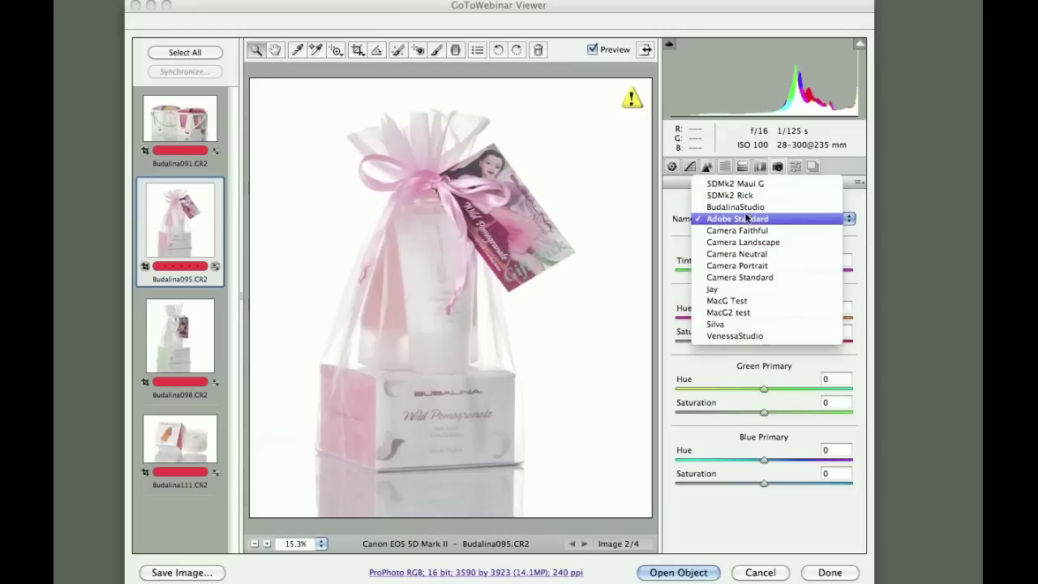
{"action": "left_click", "coordinate": [746, 219]}
{"action": "left_click", "coordinate": [203, 54]}
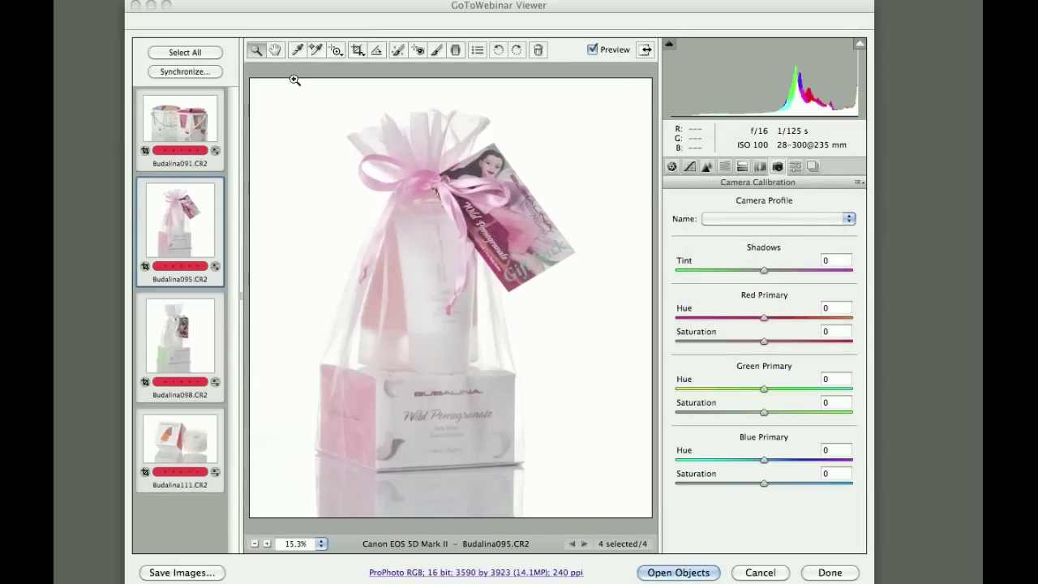
{"action": "left_click", "coordinate": [756, 219]}
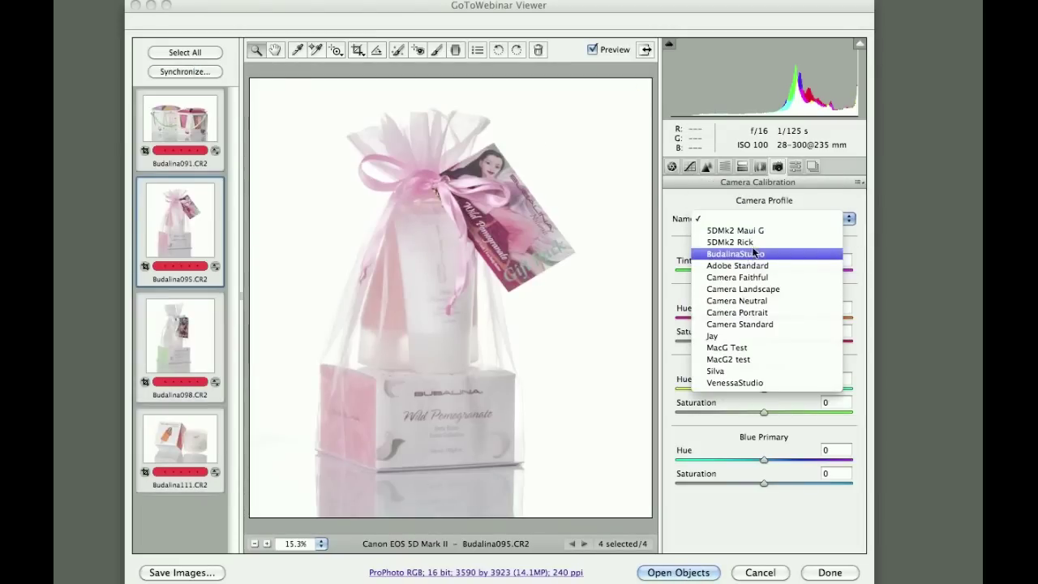
{"action": "left_click", "coordinate": [746, 254]}
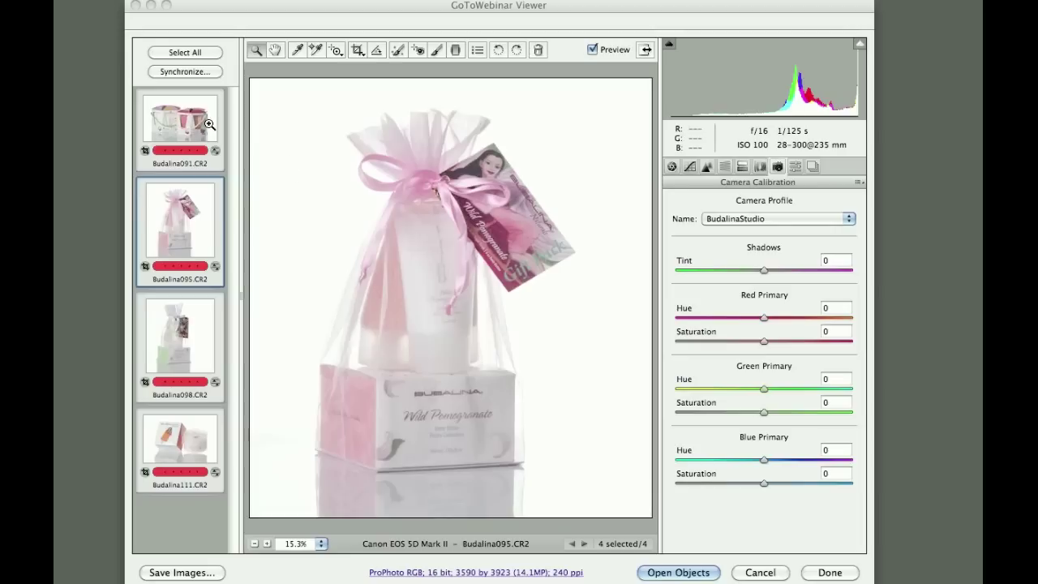
Review Budalina098.CR2 and Budalina111.CR2 with the new profile and keep the Camera Raw settings without opening the images
{"action": "left_click", "coordinate": [191, 342]}
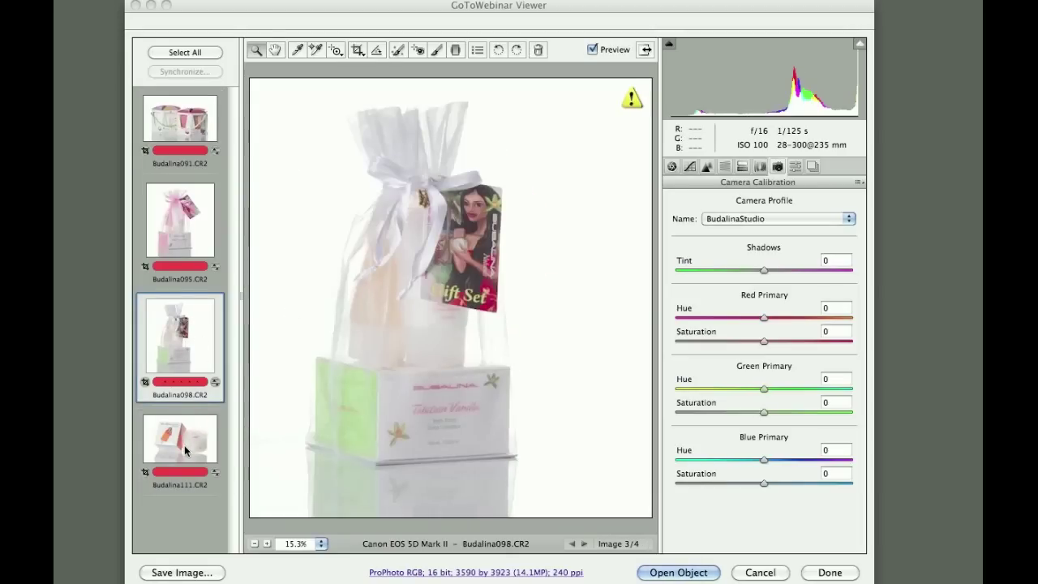
{"action": "left_click", "coordinate": [181, 437]}
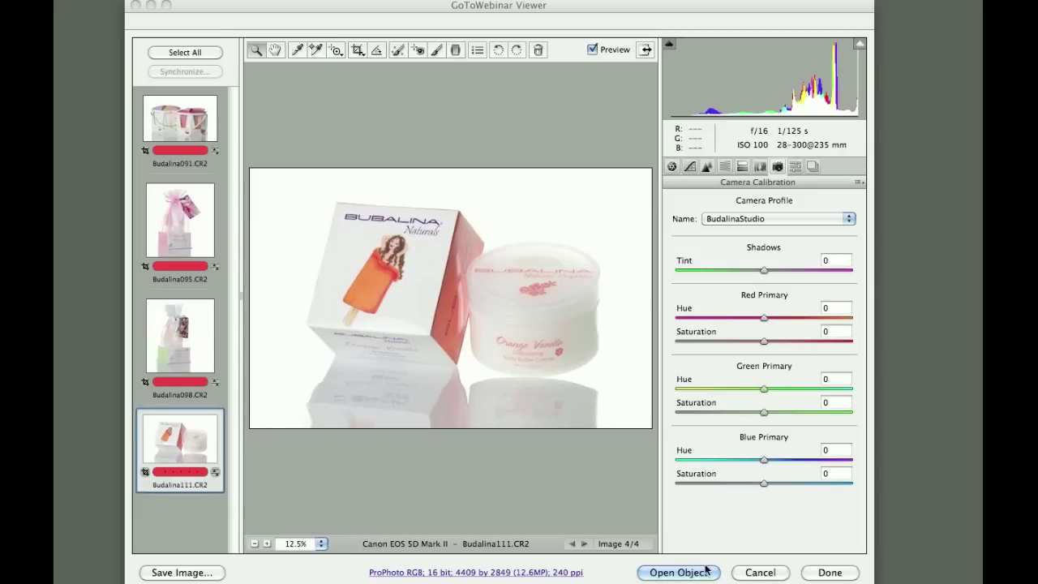
{"action": "left_click", "coordinate": [836, 573]}
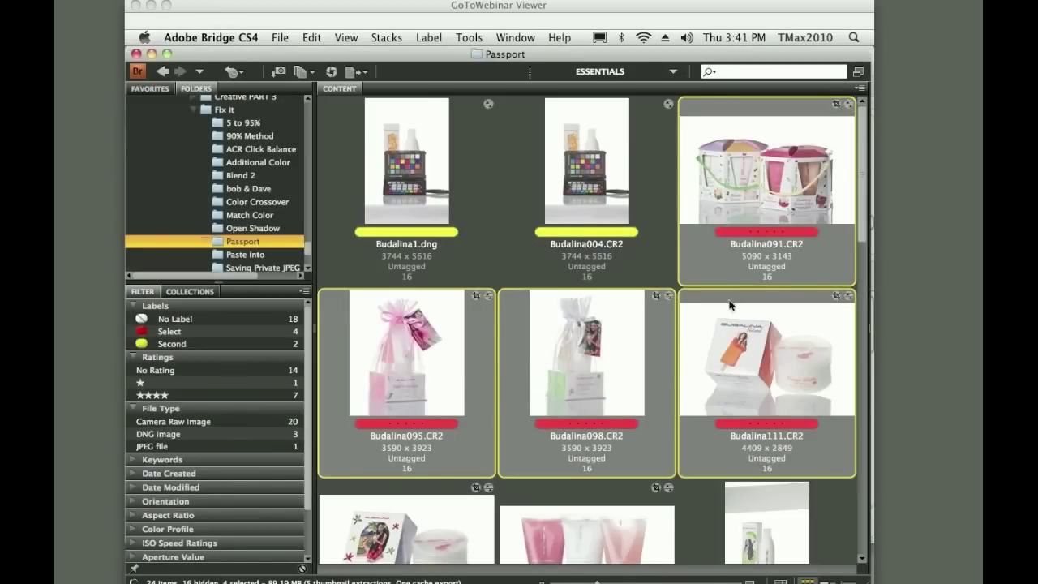
Look through the Passport thumbnails, open the Saving Private JPEG folder and preview IMG_0395.JPG full screen
{"action": "left_click_drag", "start_coordinate": [861, 218], "coordinate": [859, 181]}
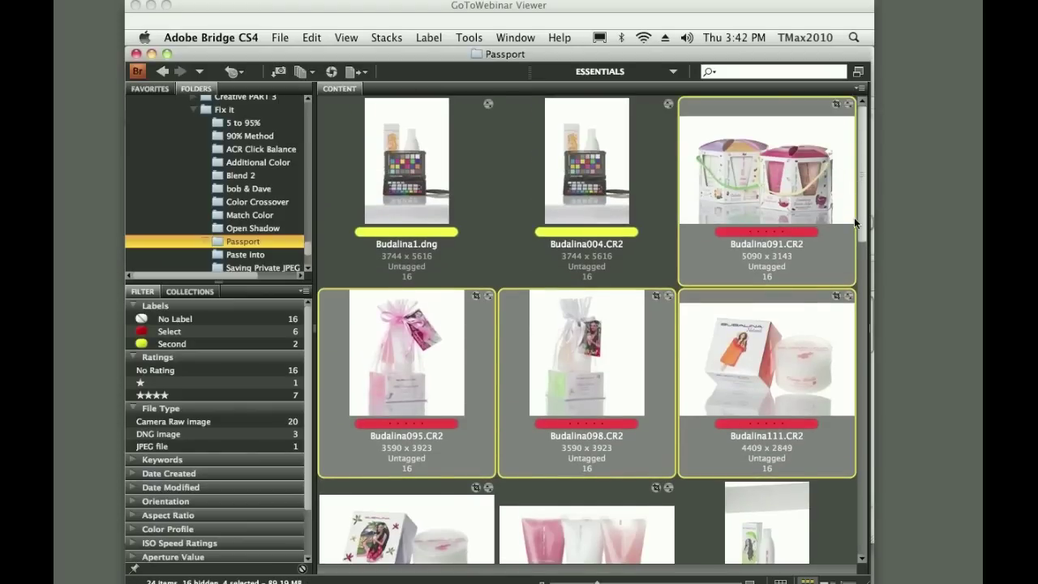
{"action": "scroll", "coordinate": [854, 218], "scroll_direction": "down", "scroll_amount": 5}
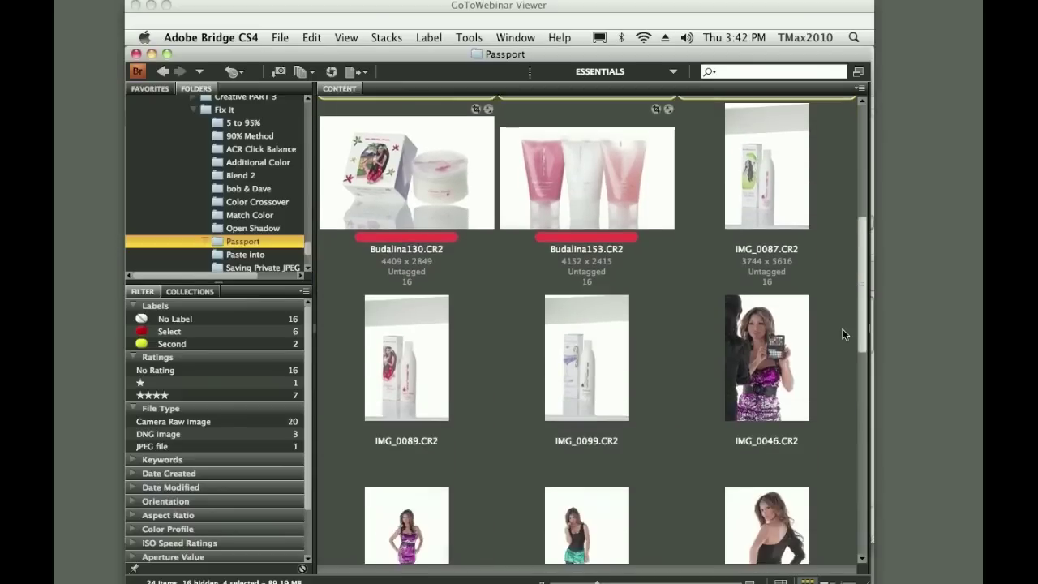
{"action": "scroll", "coordinate": [842, 325], "scroll_direction": "up", "scroll_amount": 5}
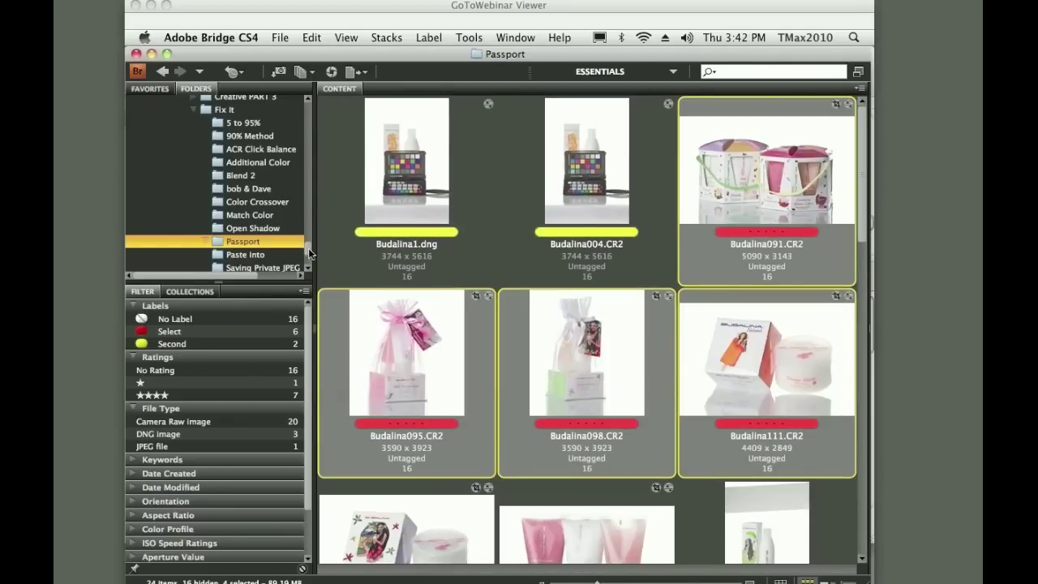
{"action": "scroll", "coordinate": [276, 252], "scroll_direction": "down", "scroll_amount": 3}
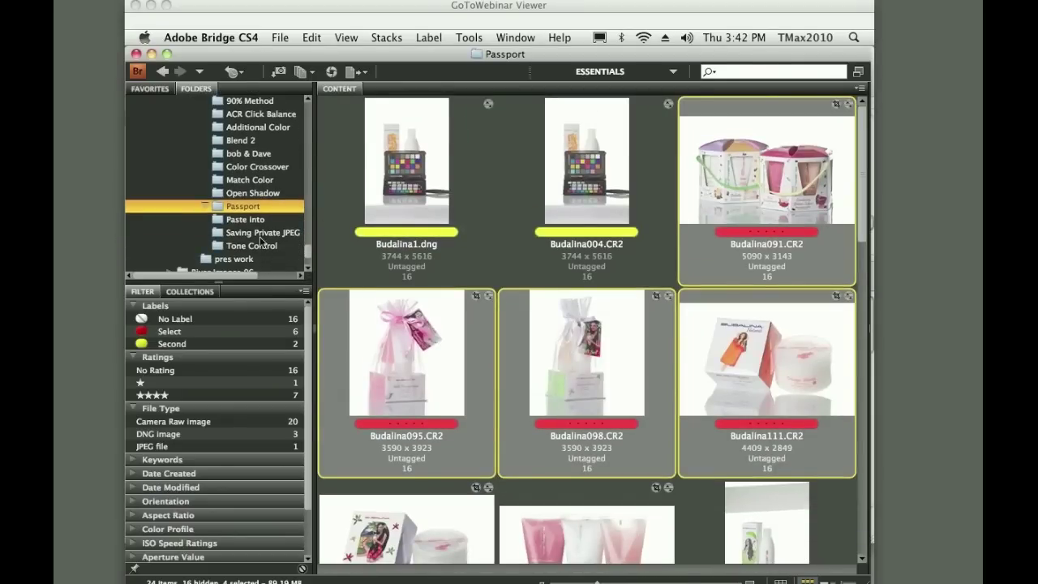
{"action": "left_click", "coordinate": [266, 233]}
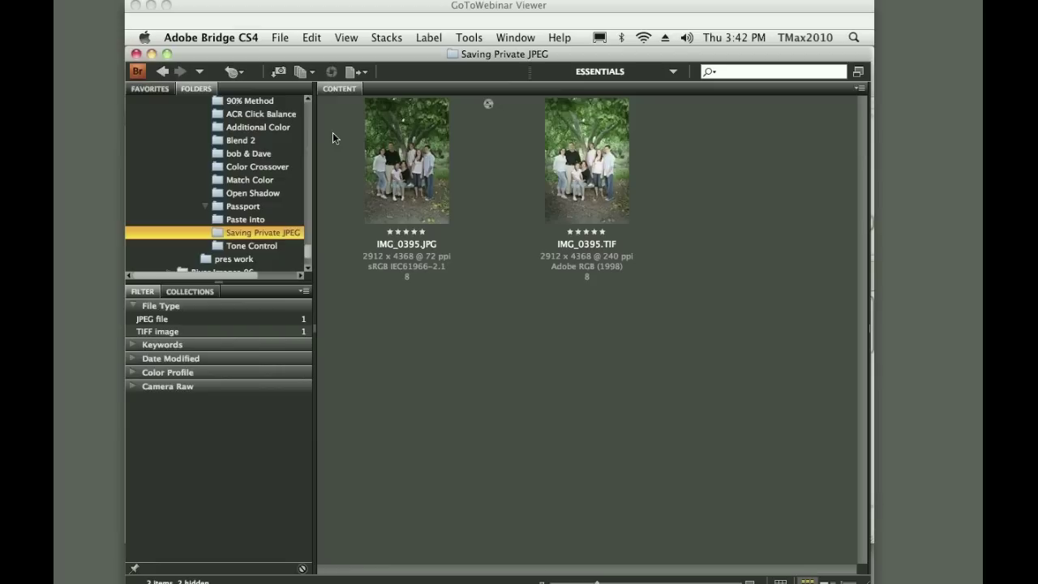
{"action": "left_click", "coordinate": [409, 158]}
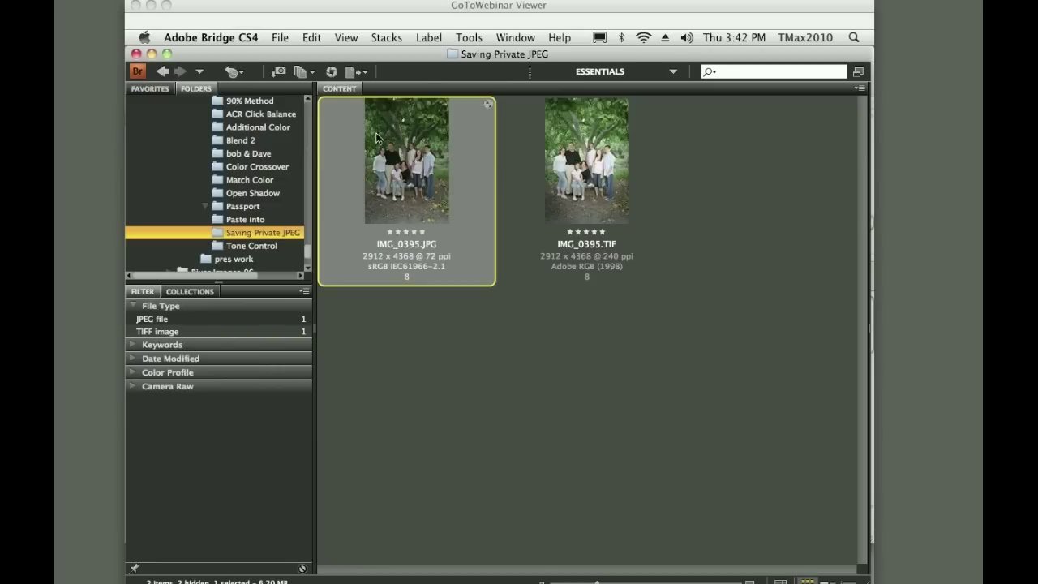
{"action": "key", "text": "space"}
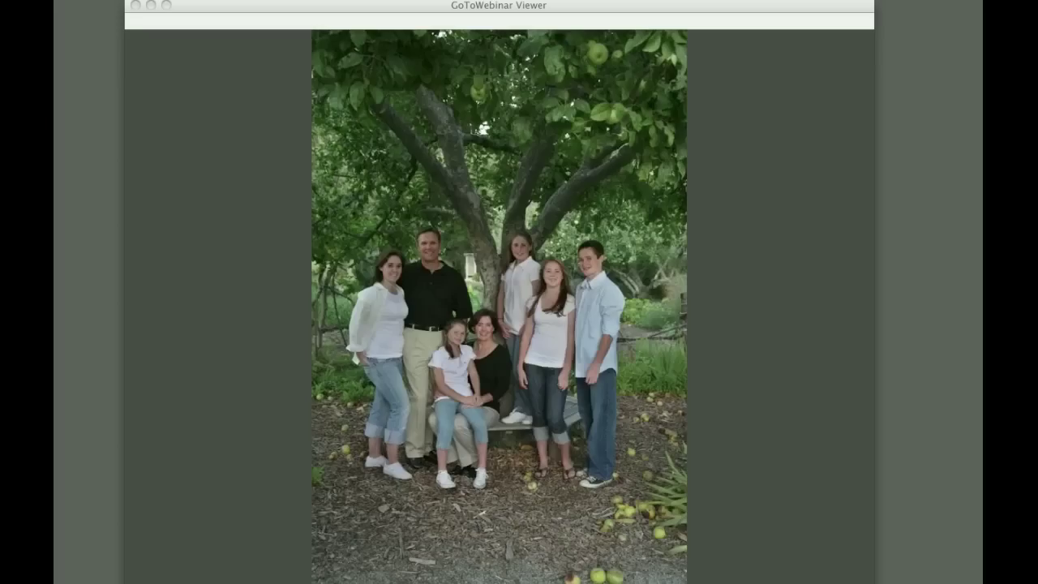
{"action": "key", "text": "space"}
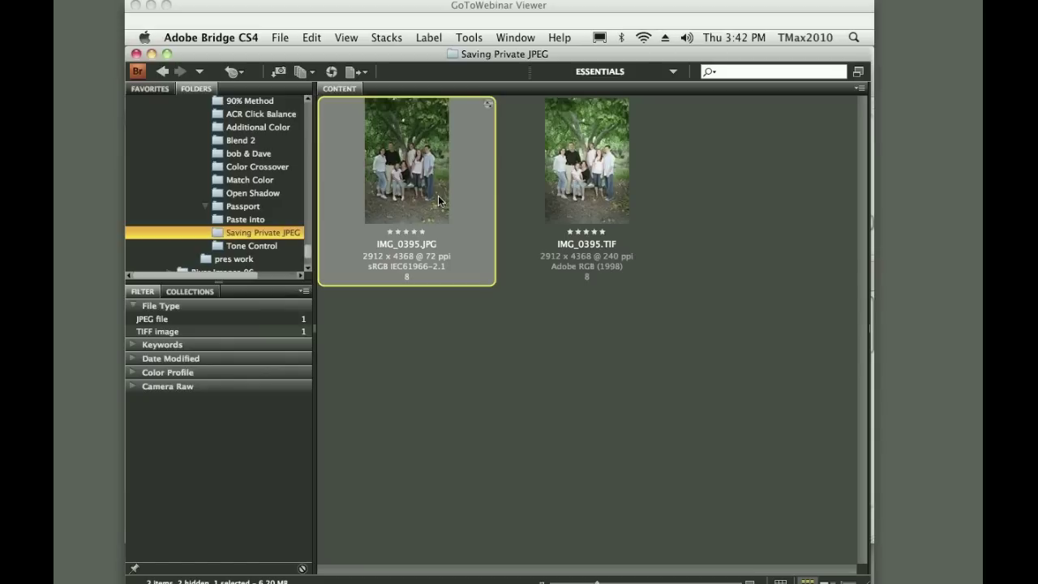
Open IMG_0395.JPG in Camera Raw and set its Exposure to +1.10
{"action": "key", "text": "ctrl+F2"}
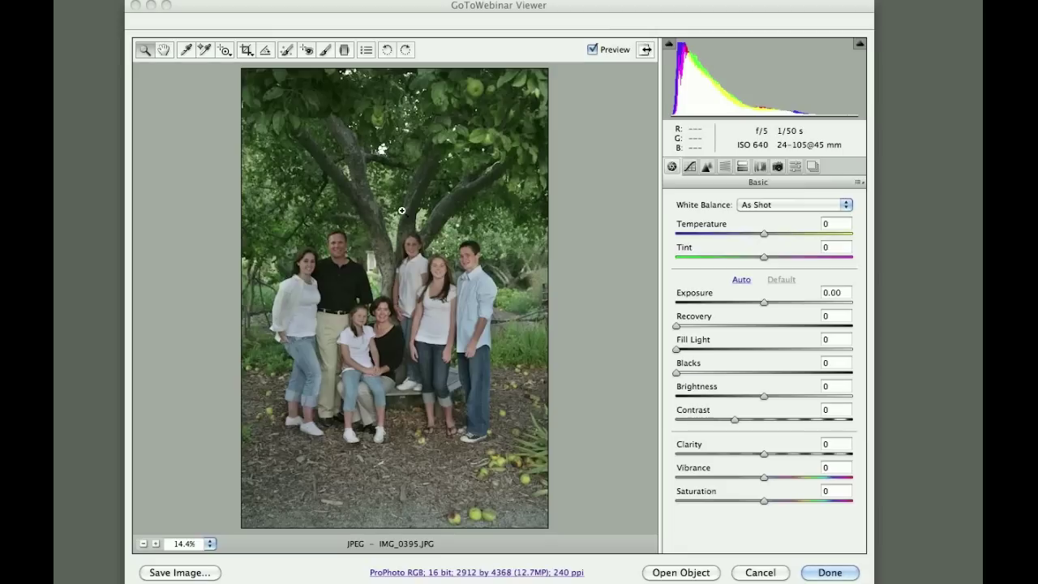
{"action": "left_click_drag", "start_coordinate": [699, 299], "coordinate": [718, 293]}
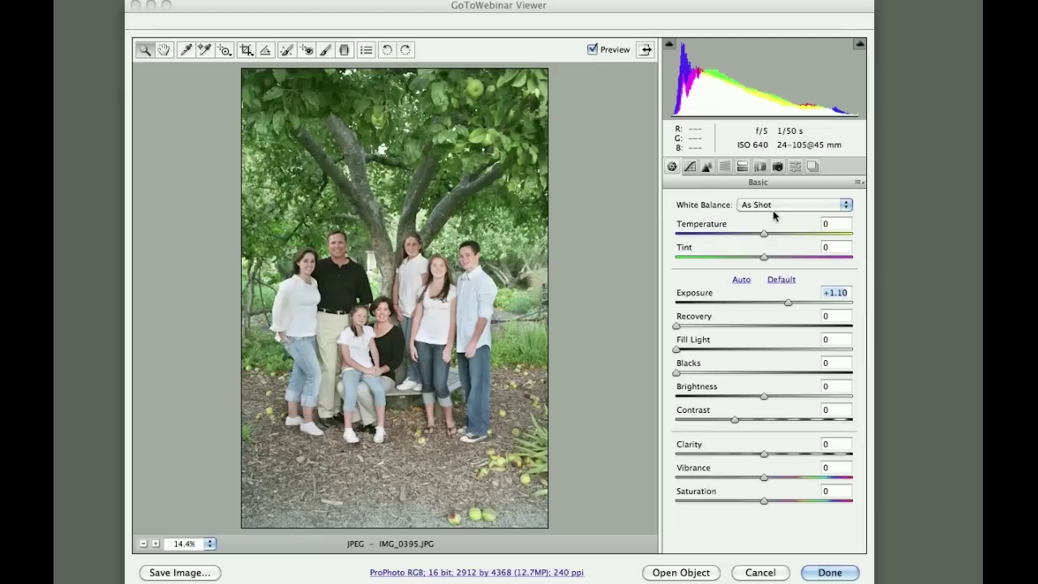
Replace the existing graduated filter with one at -1.00 Exposure, fading from the seated figures' waist level up to the standing family's heads
{"action": "left_click", "coordinate": [346, 51]}
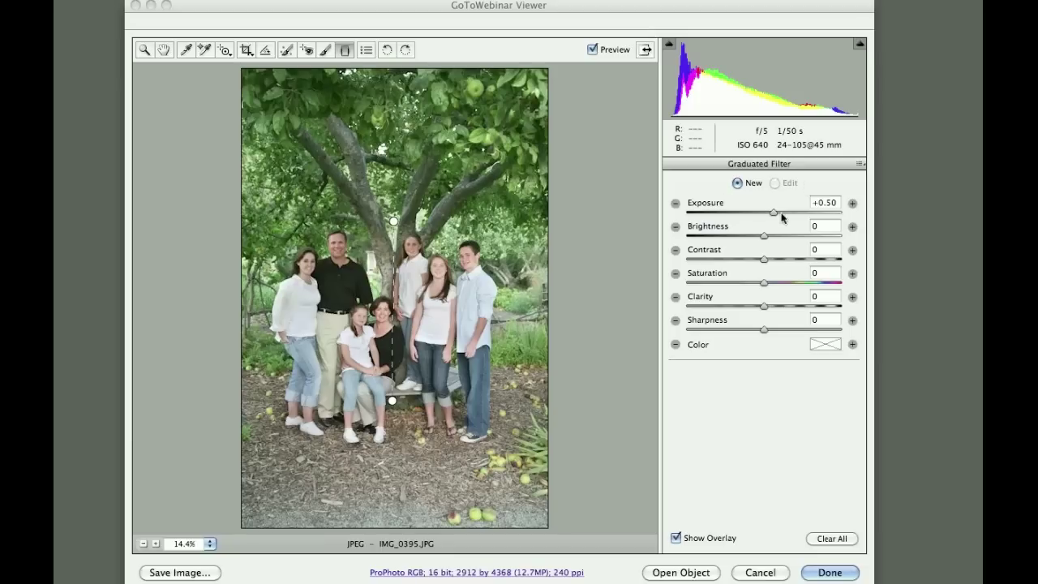
{"action": "left_click", "coordinate": [675, 204]}
{"action": "left_click", "coordinate": [675, 203]}
{"action": "left_click_drag", "start_coordinate": [418, 401], "coordinate": [422, 229]}
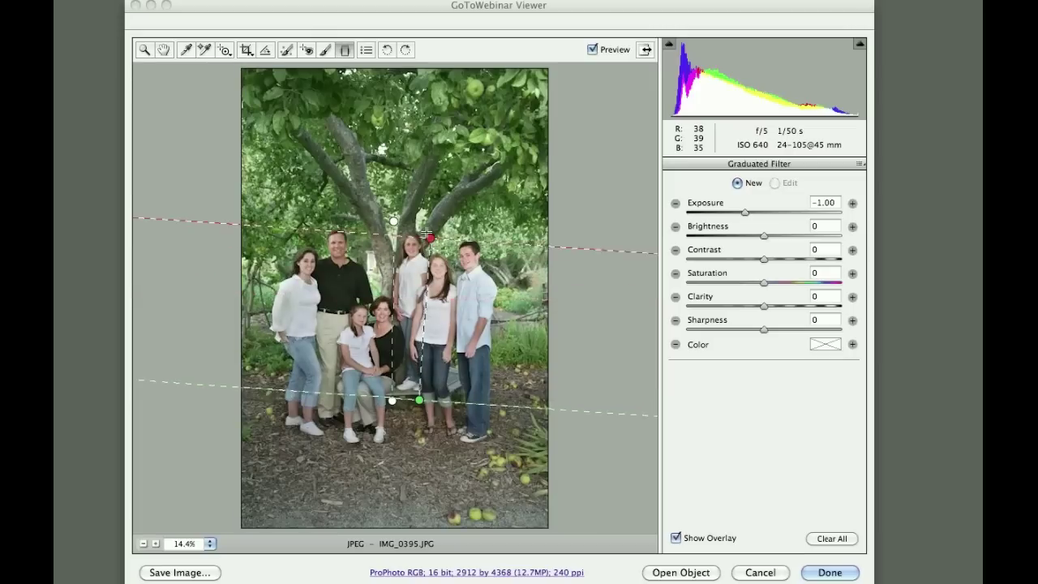
{"action": "left_click", "coordinate": [832, 539]}
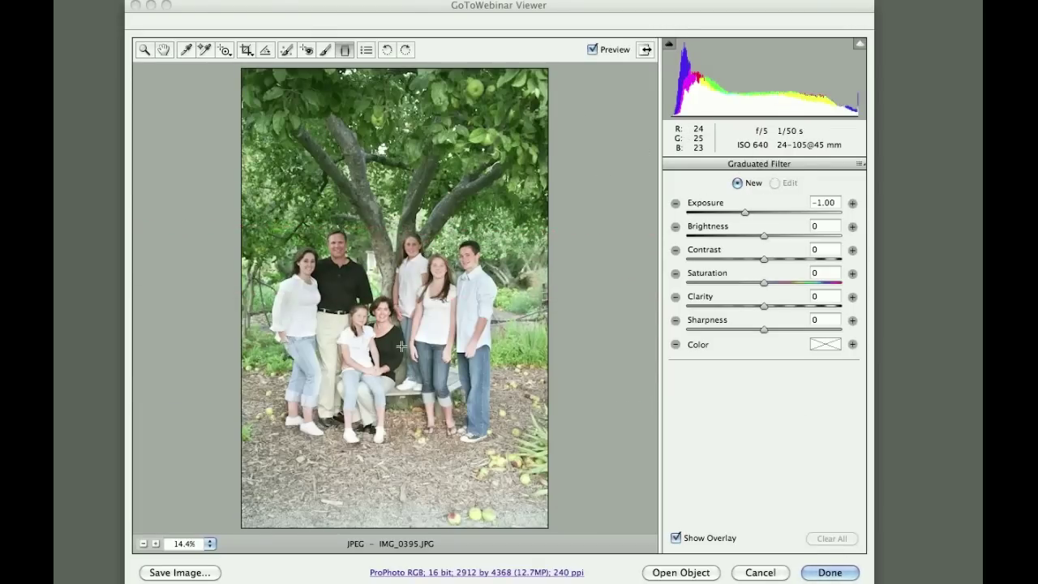
{"action": "left_click_drag", "start_coordinate": [397, 358], "coordinate": [400, 236]}
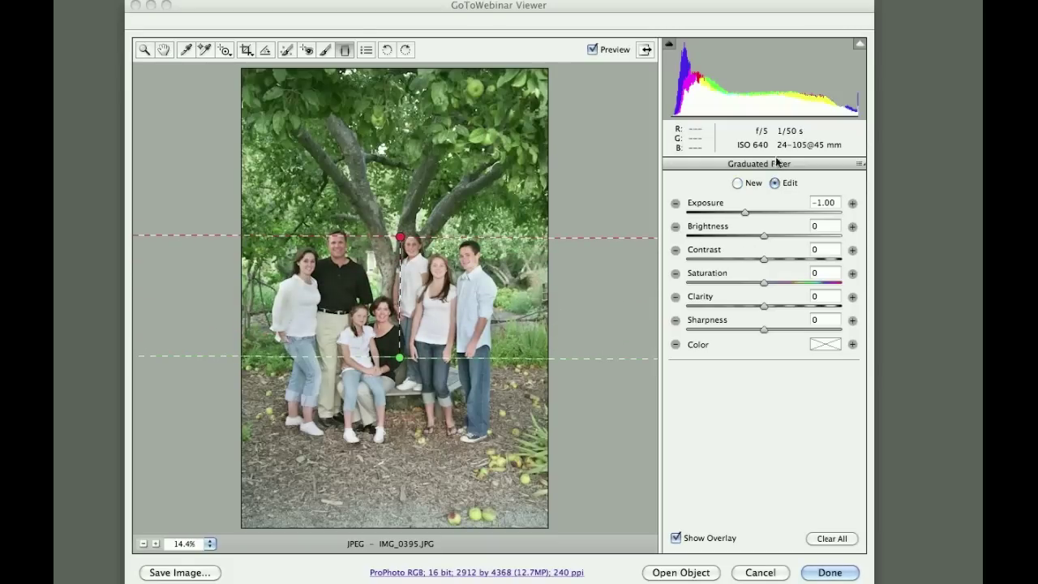
Paint a new -0.50 Exposure brush adjustment over the family's bright white shirts
{"action": "left_click", "coordinate": [325, 50]}
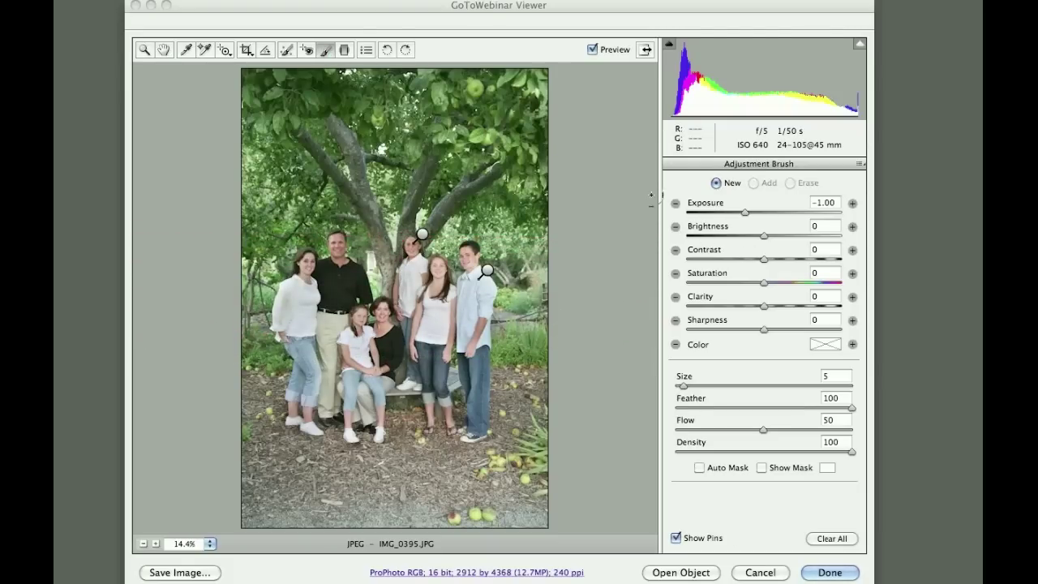
{"action": "left_click", "coordinate": [852, 203]}
{"action": "left_click", "coordinate": [675, 204]}
{"action": "mouse_move", "coordinate": [437, 306]}
{"action": "left_mouse_down"}
{"action": "mouse_move", "coordinate": [432, 336]}
{"action": "mouse_move", "coordinate": [425, 276]}
{"action": "mouse_move", "coordinate": [410, 275]}
{"action": "mouse_move", "coordinate": [406, 300]}
{"action": "mouse_move", "coordinate": [406, 266]}
{"action": "left_mouse_up"}
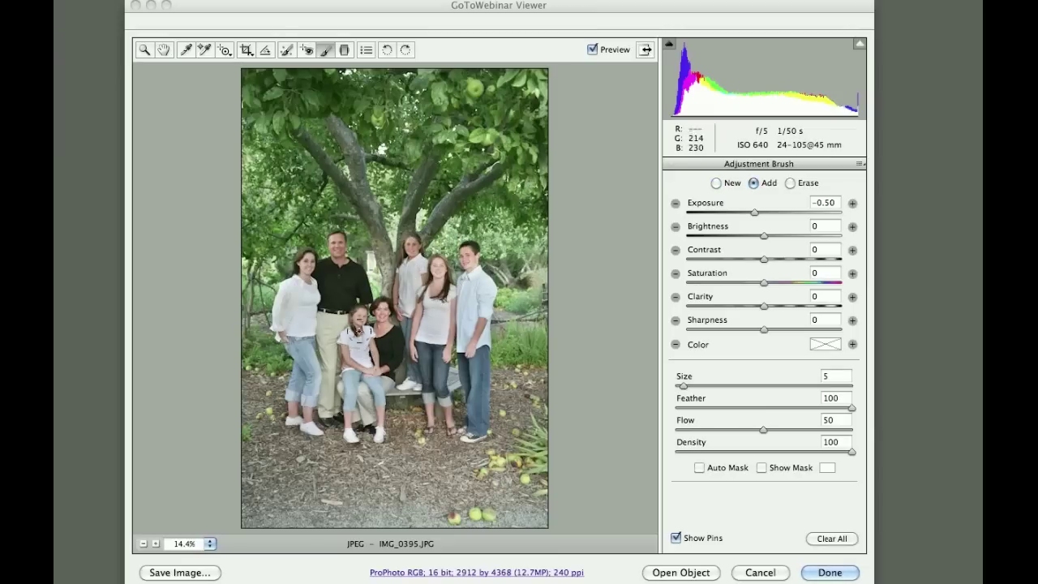
{"action": "mouse_move", "coordinate": [299, 284]}
{"action": "left_mouse_down"}
{"action": "mouse_move", "coordinate": [284, 324]}
{"action": "mouse_move", "coordinate": [309, 298]}
{"action": "mouse_move", "coordinate": [305, 323]}
{"action": "left_mouse_up"}
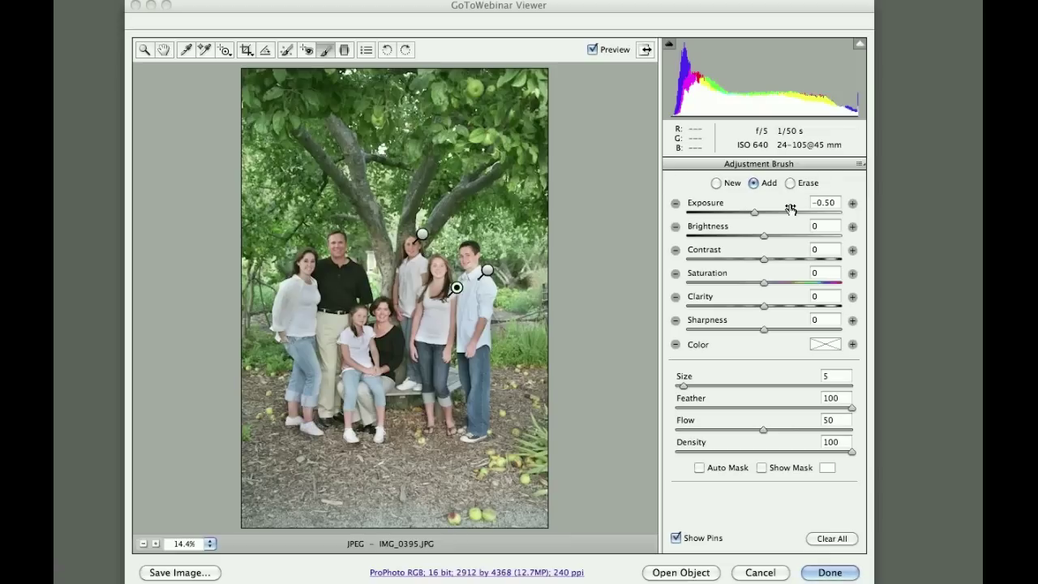
Prepare a new brush adjustment at +0.50 Exposure and select the existing pin beside the girl's head under the tree
{"action": "left_click", "coordinate": [716, 183]}
{"action": "left_click", "coordinate": [852, 203]}
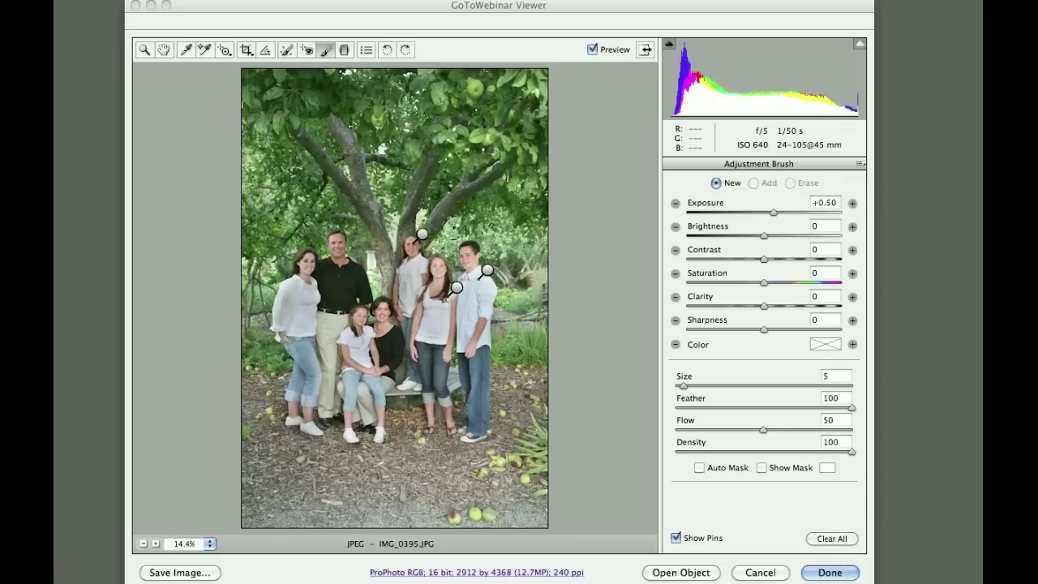
{"action": "left_click", "coordinate": [421, 234]}
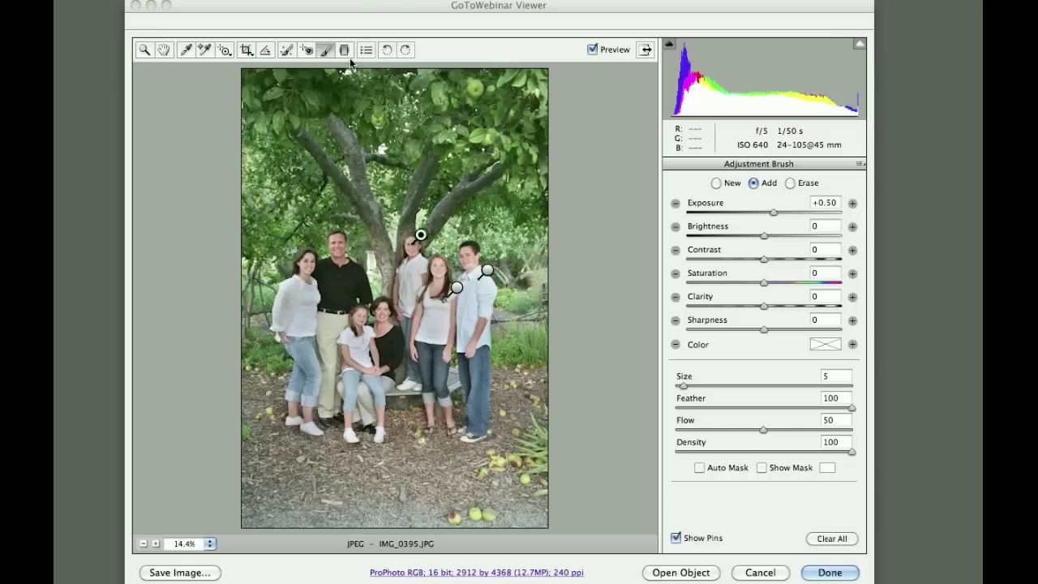
Look through the calibration, detail and toning settings and set the Post Crop Vignetting Amount to -48
{"action": "left_click", "coordinate": [186, 51]}
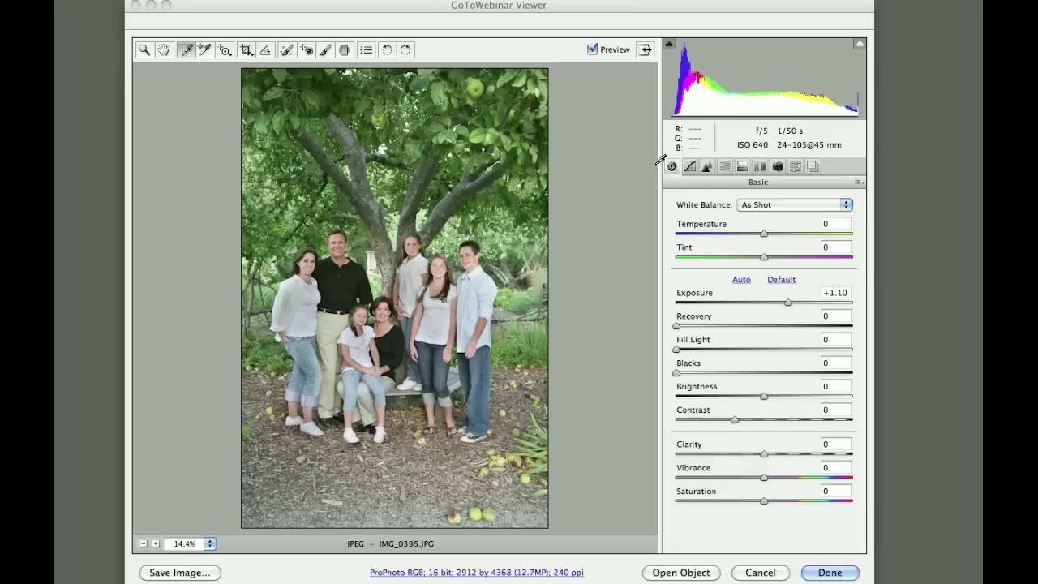
{"action": "left_click", "coordinate": [778, 167]}
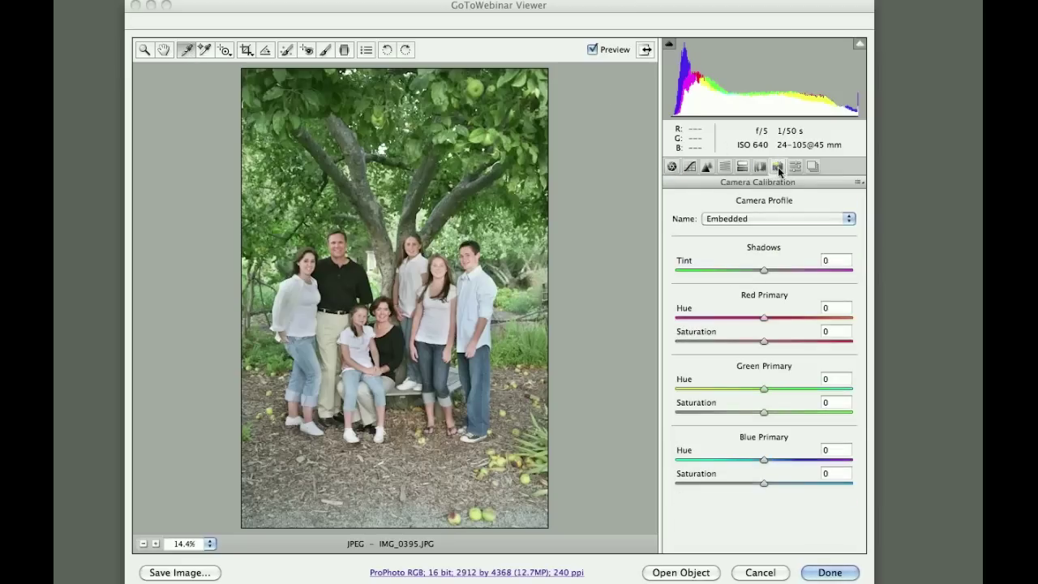
{"action": "left_click", "coordinate": [707, 166]}
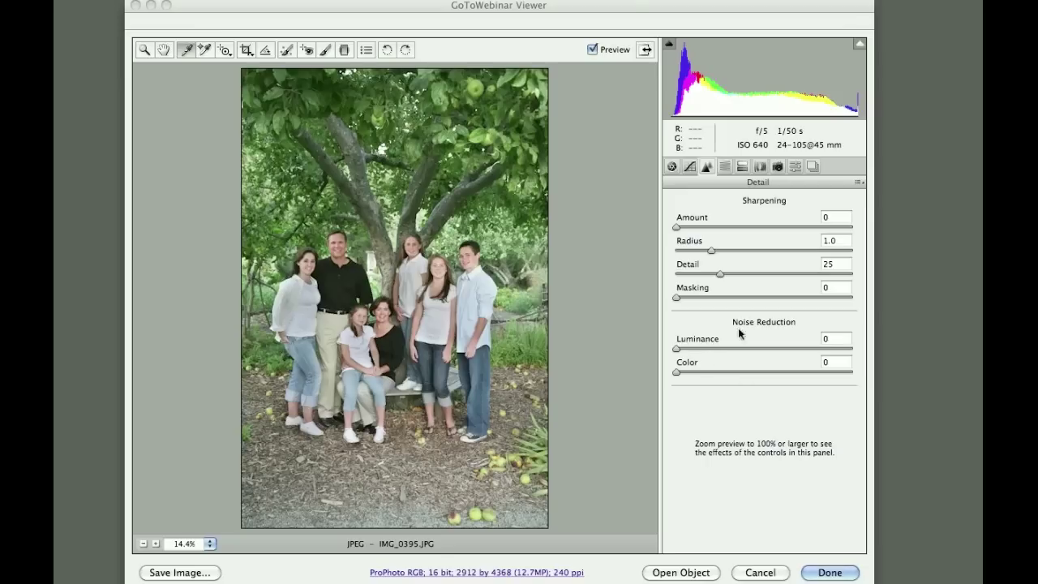
{"action": "left_click", "coordinate": [743, 168]}
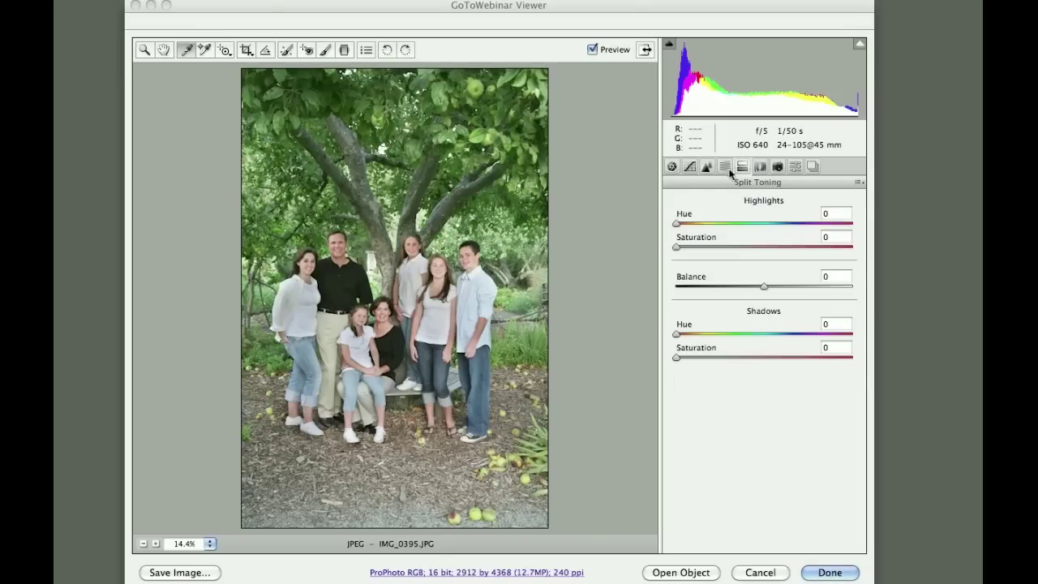
{"action": "left_click", "coordinate": [726, 168]}
{"action": "left_click", "coordinate": [760, 167]}
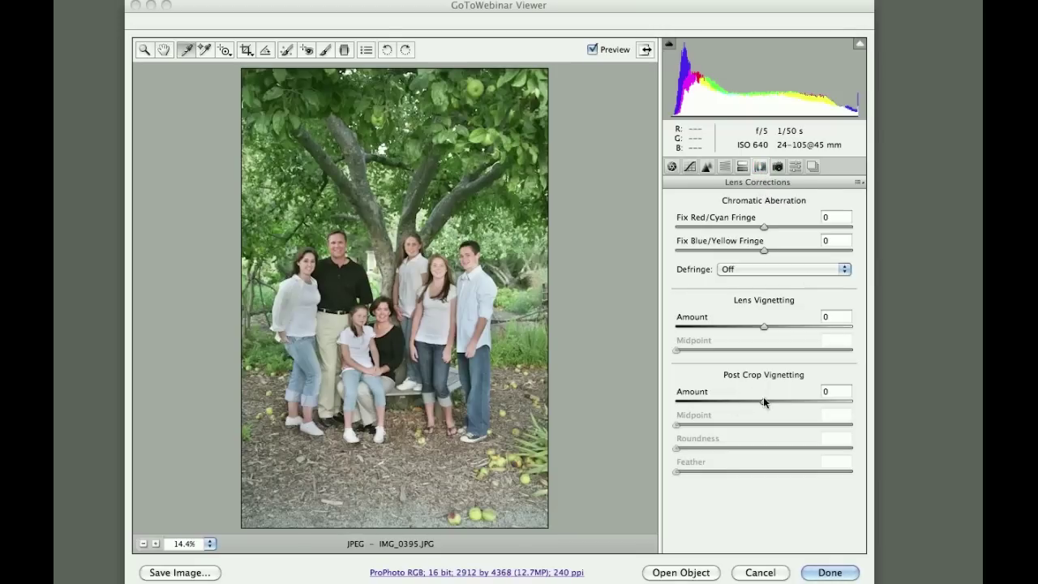
{"action": "left_click_drag", "start_coordinate": [762, 400], "coordinate": [723, 400]}
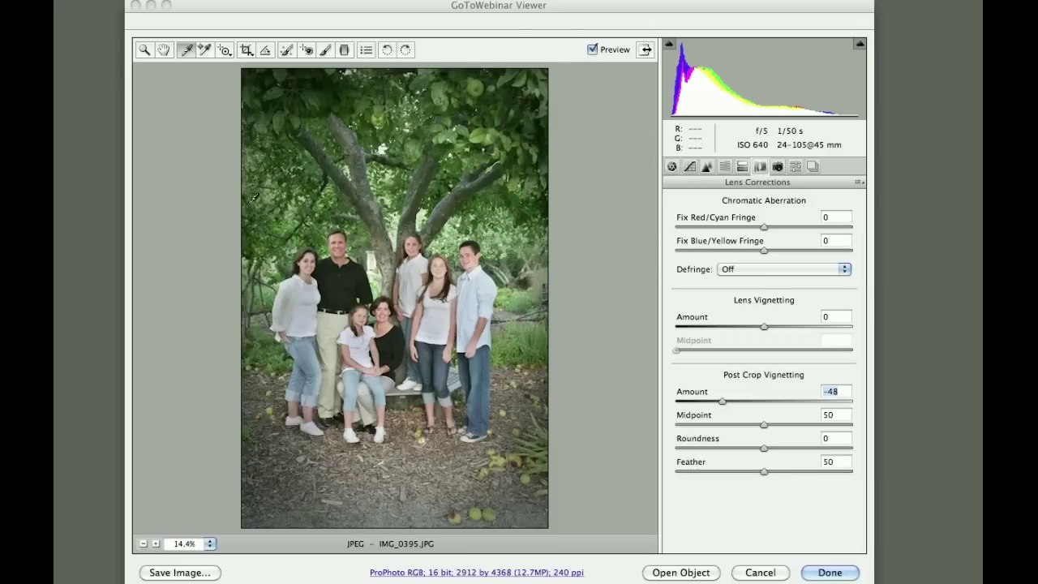
Check the available formats for saving a copy, cancel the save and keep the Camera Raw edits without opening the image
{"action": "left_click", "coordinate": [184, 574]}
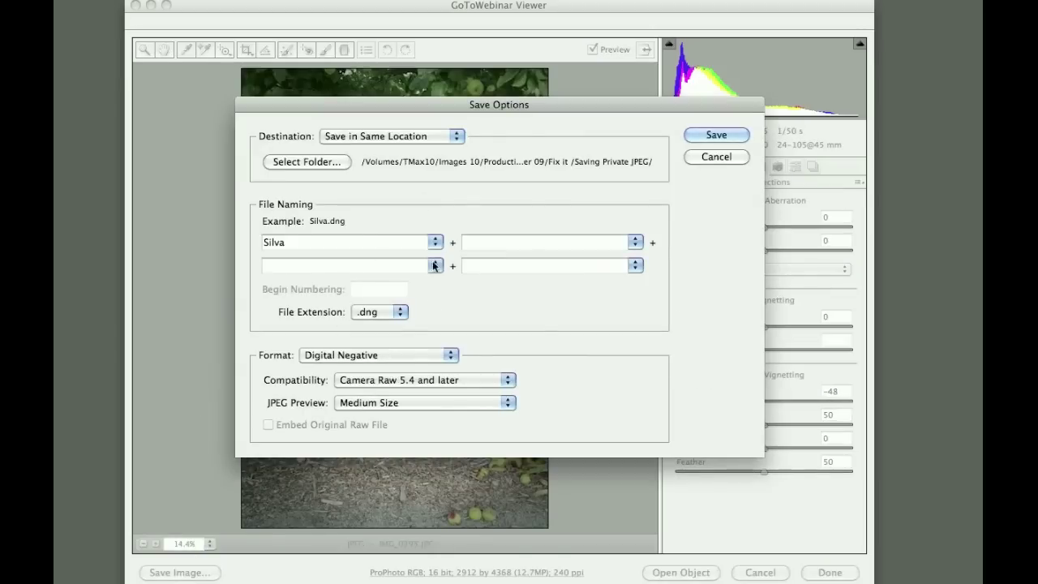
{"action": "left_click", "coordinate": [378, 356]}
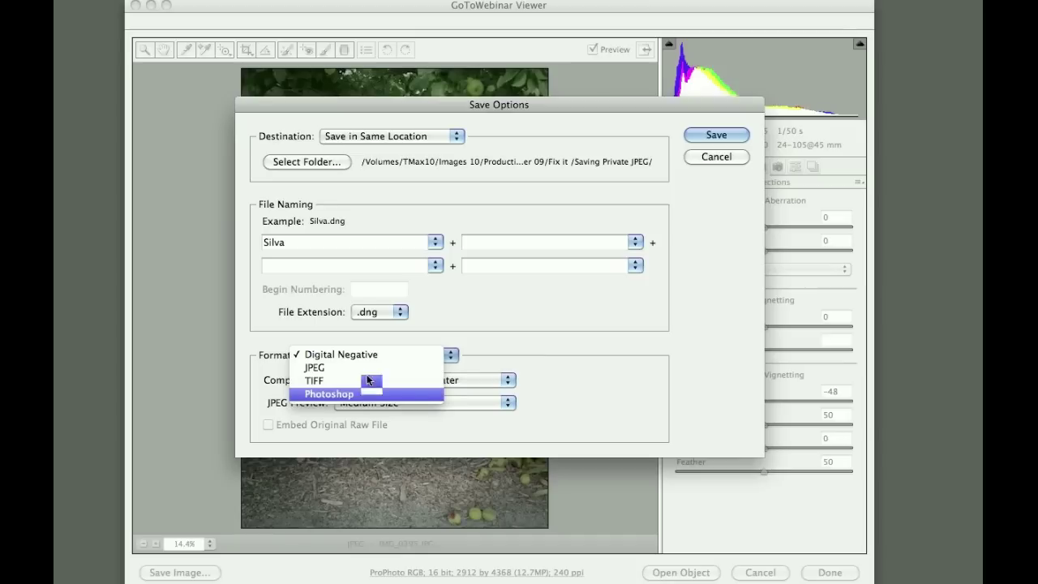
{"action": "left_click", "coordinate": [655, 113]}
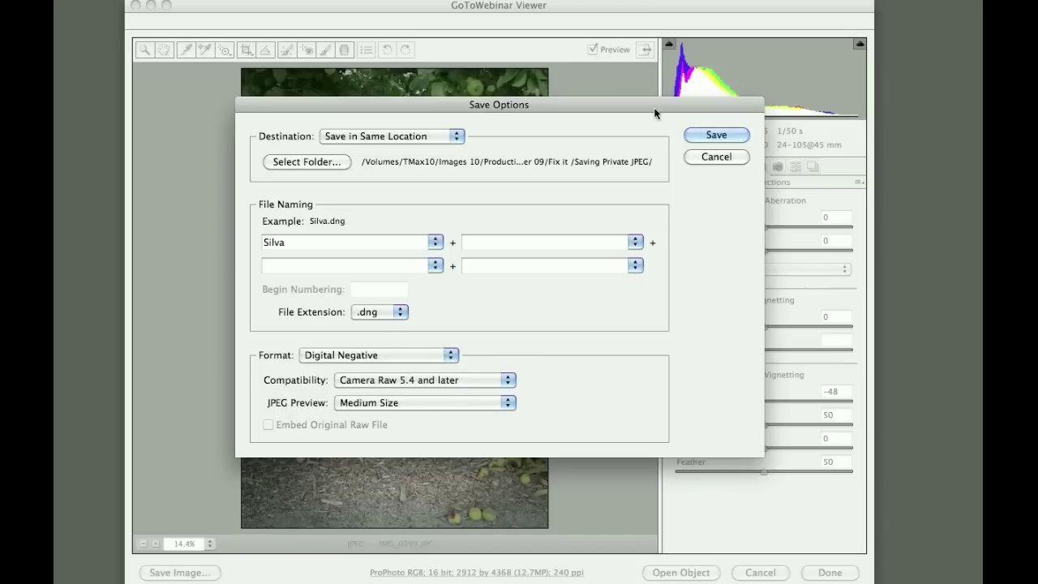
{"action": "left_click", "coordinate": [716, 156]}
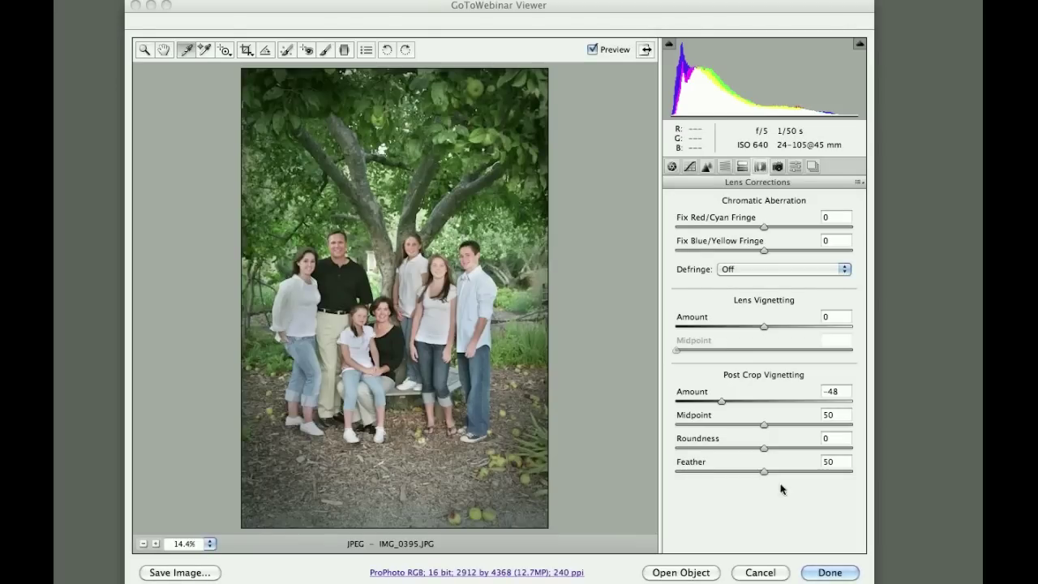
{"action": "left_click", "coordinate": [831, 572]}
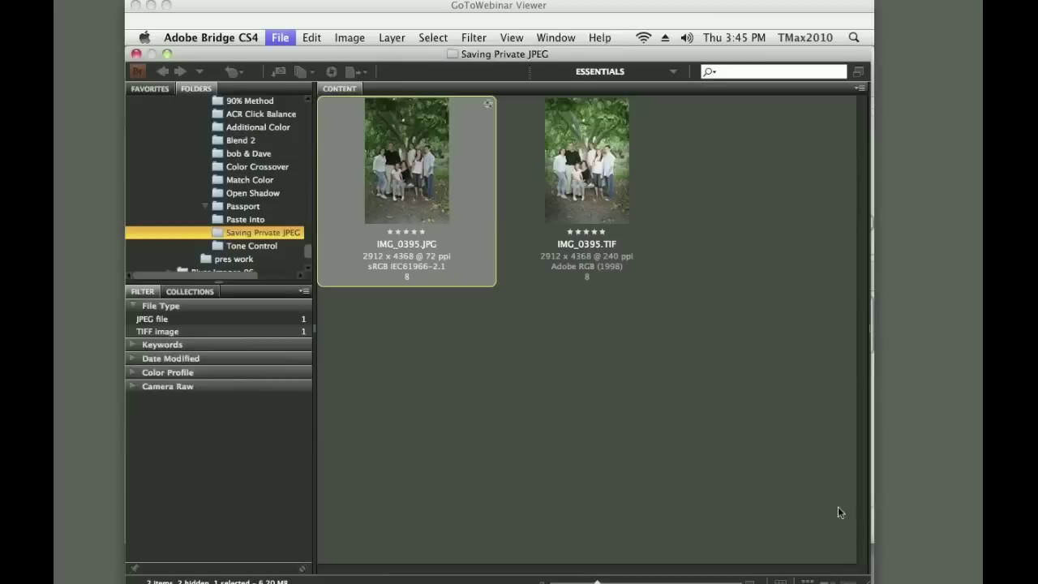
Preview the corrected IMG_0395.JPG full screen and select IMG_0395.TIF beside it
{"action": "left_click", "coordinate": [495, 329]}
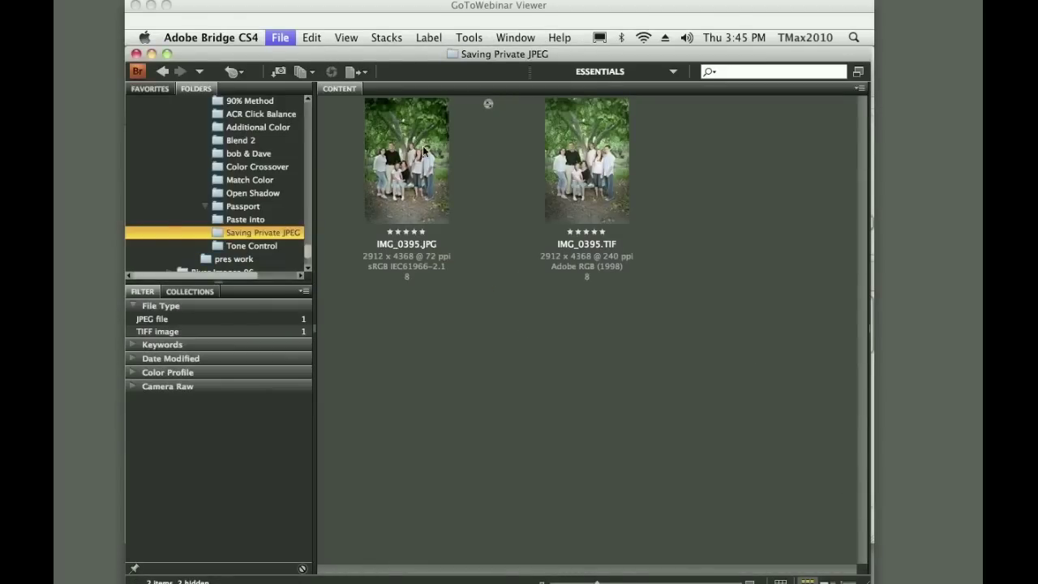
{"action": "left_click", "coordinate": [415, 161]}
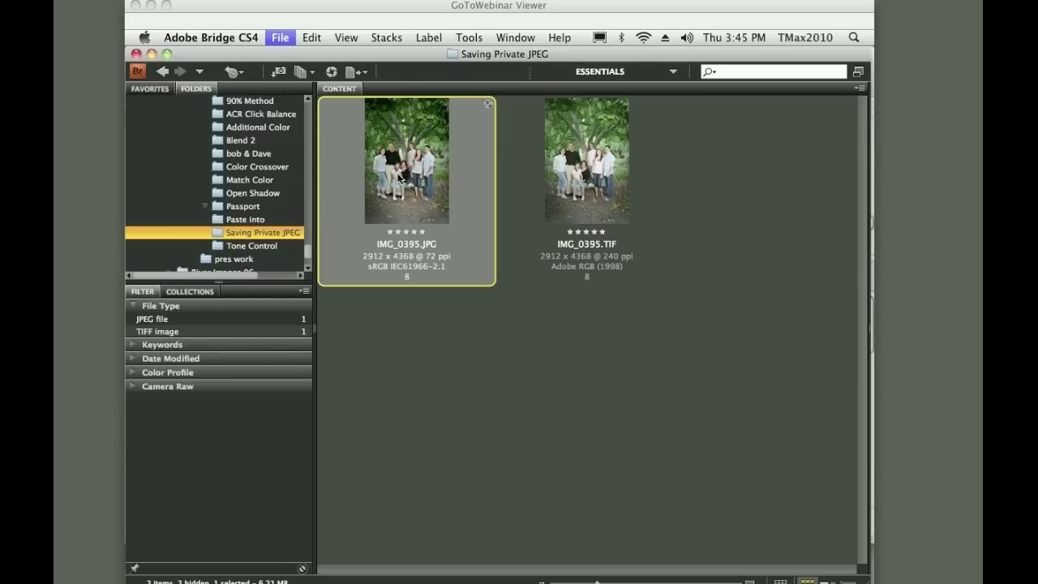
{"action": "key", "text": "space"}
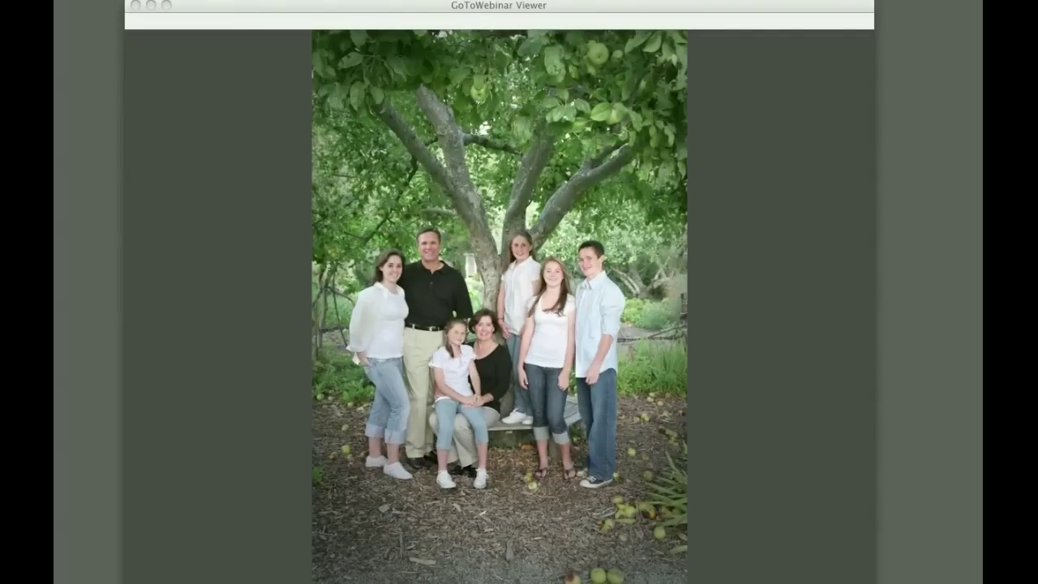
{"action": "key", "text": "space"}
{"action": "left_click", "coordinate": [565, 125]}
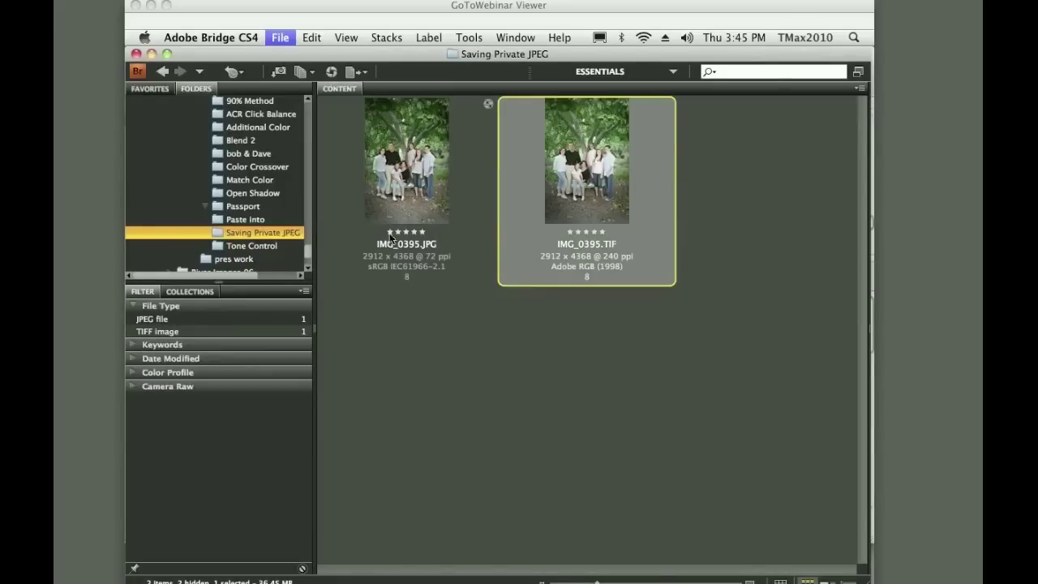
Open Session 24 02.psd from the Tone Control folder in Photoshop and show it in full screen mode
{"action": "left_click", "coordinate": [278, 248]}
{"action": "left_click", "coordinate": [612, 174]}
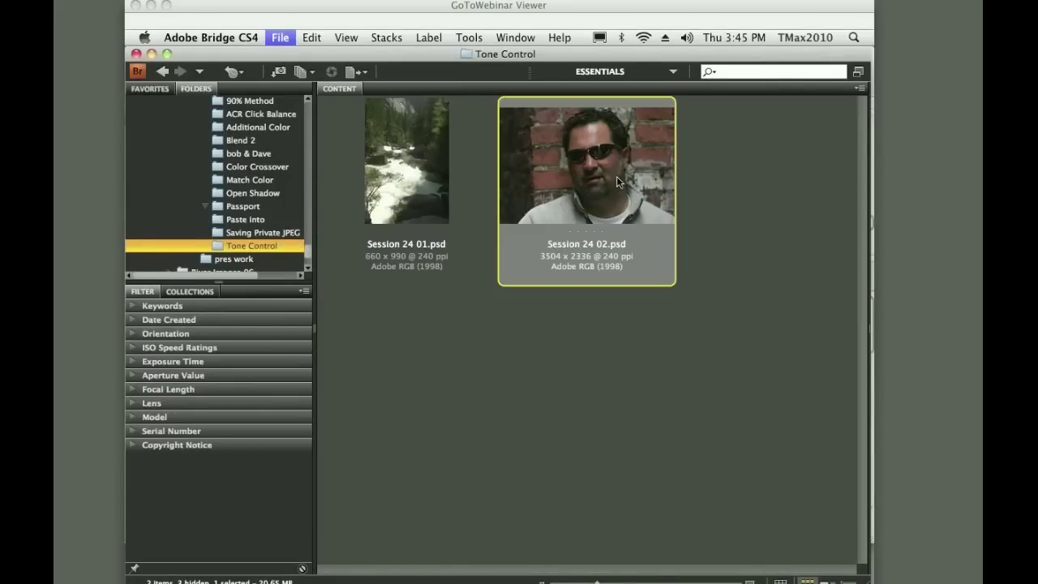
{"action": "key", "text": "super+o"}
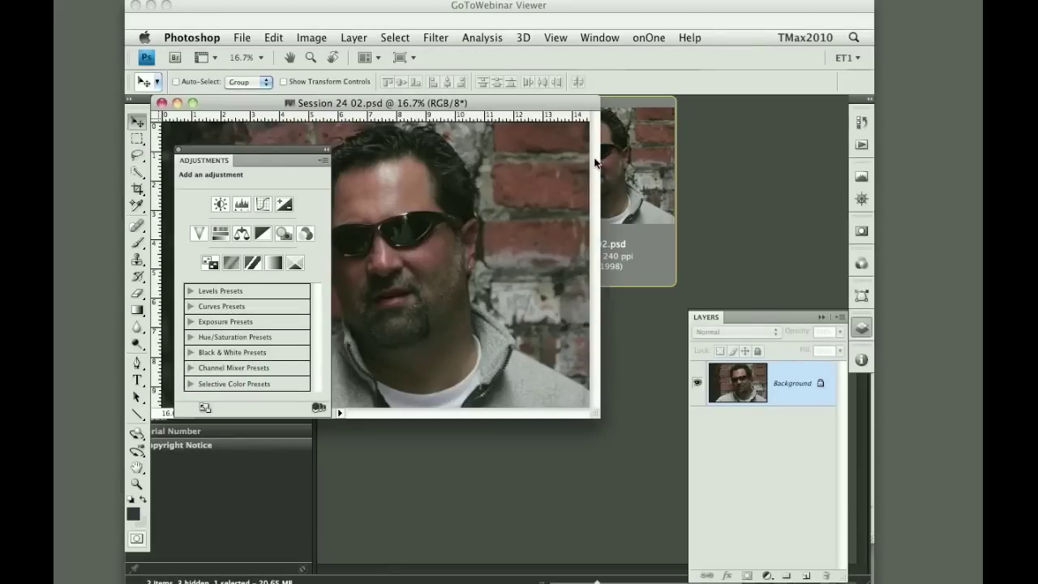
{"action": "key", "text": "f"}
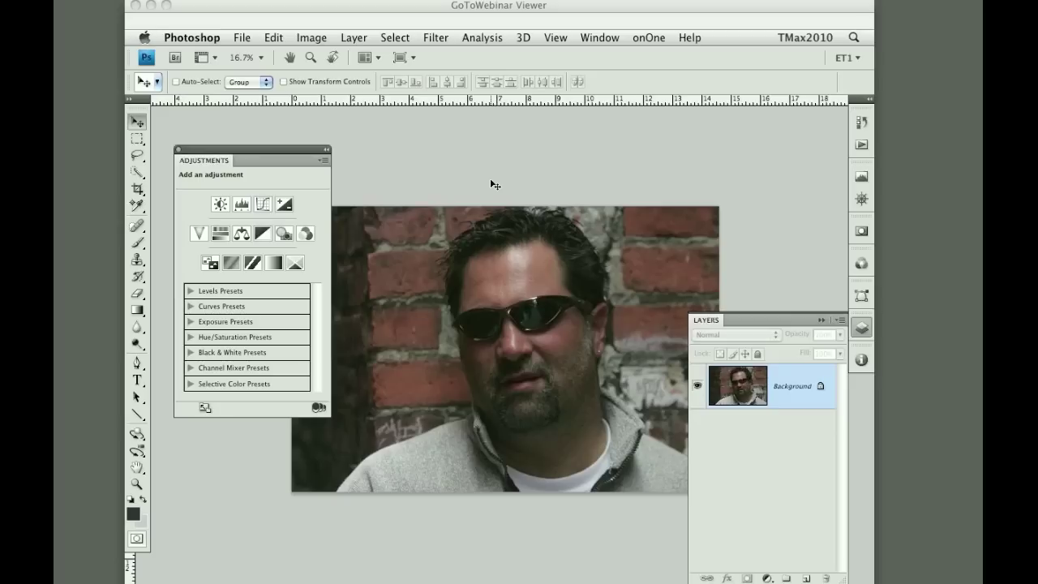
Add an Exposure adjustment layer above the Background with Exposure +0.94 and Gamma 1.35
{"action": "left_click", "coordinate": [767, 578]}
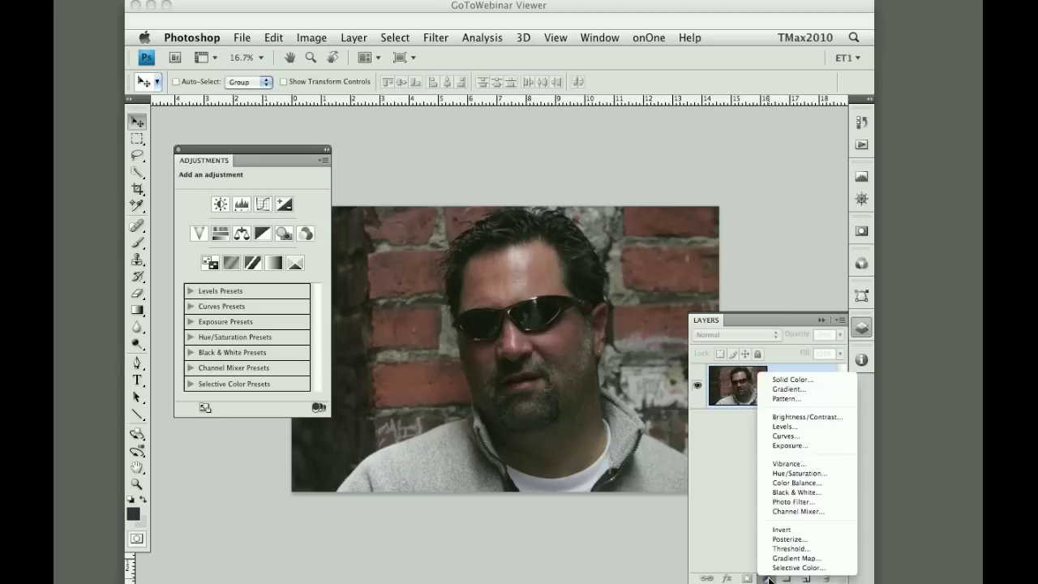
{"action": "left_click", "coordinate": [826, 445]}
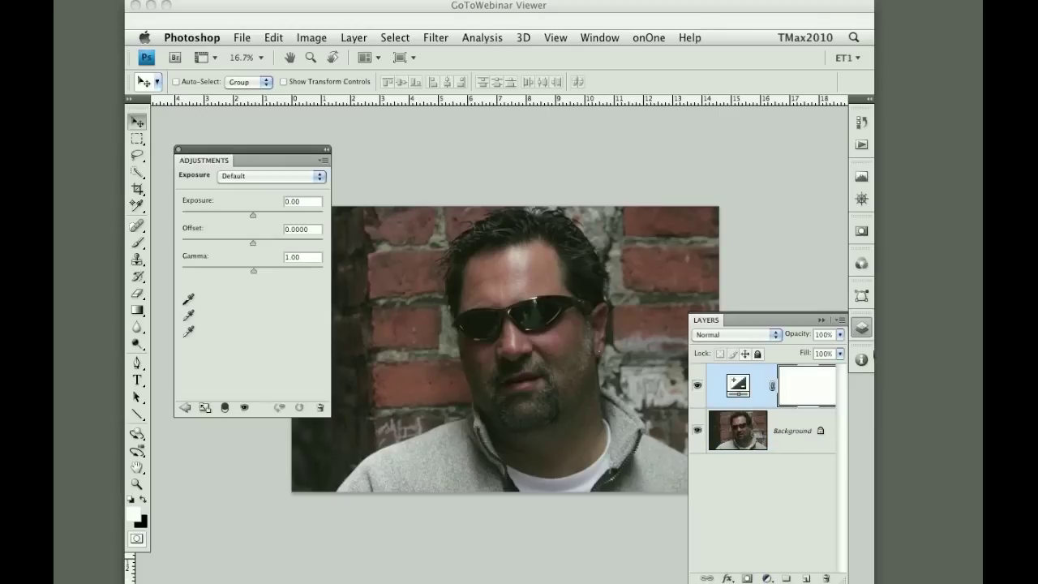
{"action": "left_click_drag", "start_coordinate": [259, 153], "coordinate": [240, 111]}
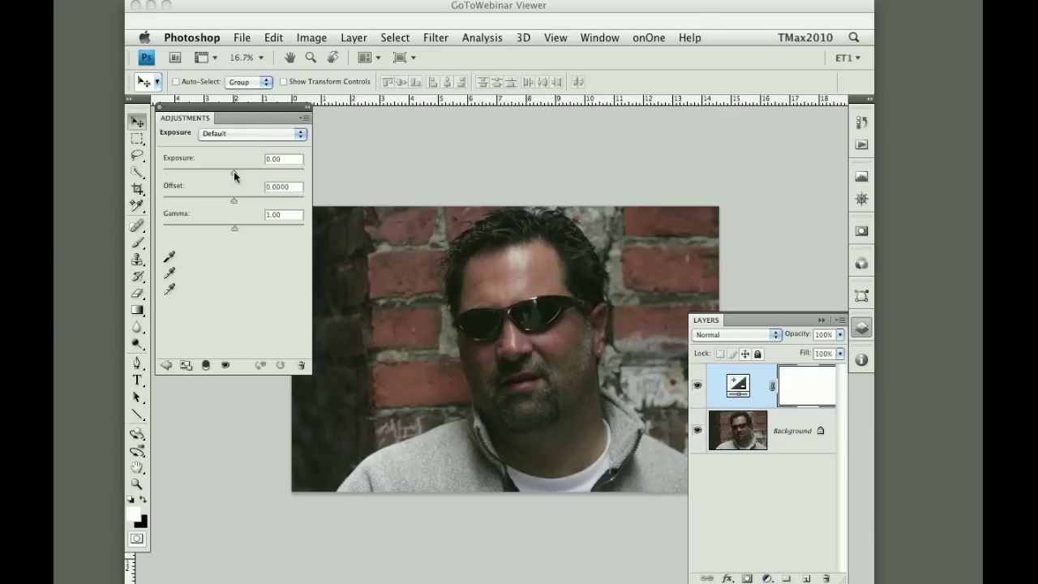
{"action": "left_click_drag", "start_coordinate": [234, 170], "coordinate": [239, 172]}
{"action": "left_click_drag", "start_coordinate": [232, 228], "coordinate": [221, 226]}
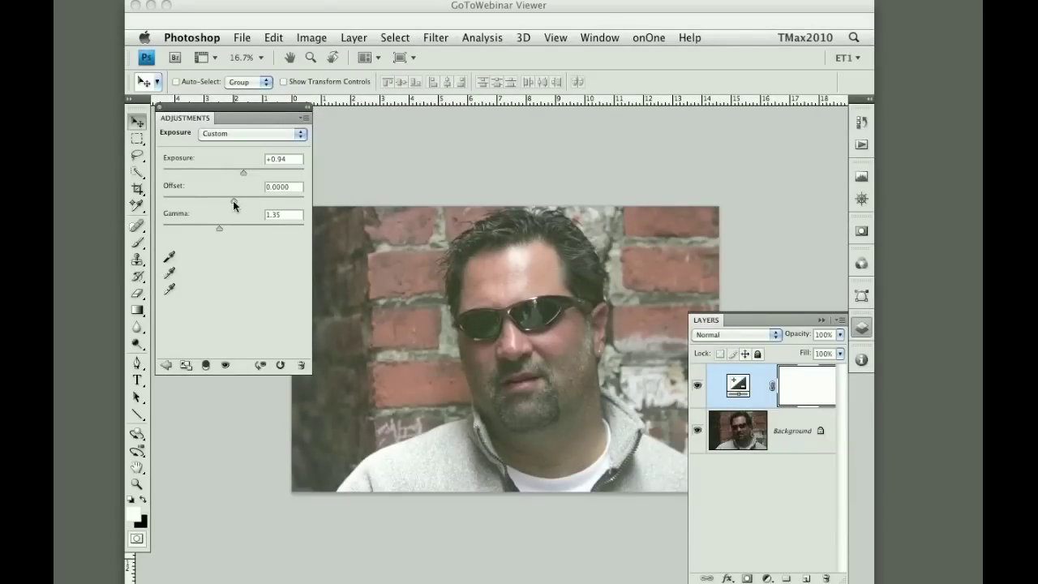
Try an Offset of -0.0445, undo it and fine-tune the adjustment layer's Offset to -0.0062
{"action": "left_click_drag", "start_coordinate": [232, 201], "coordinate": [226, 200]}
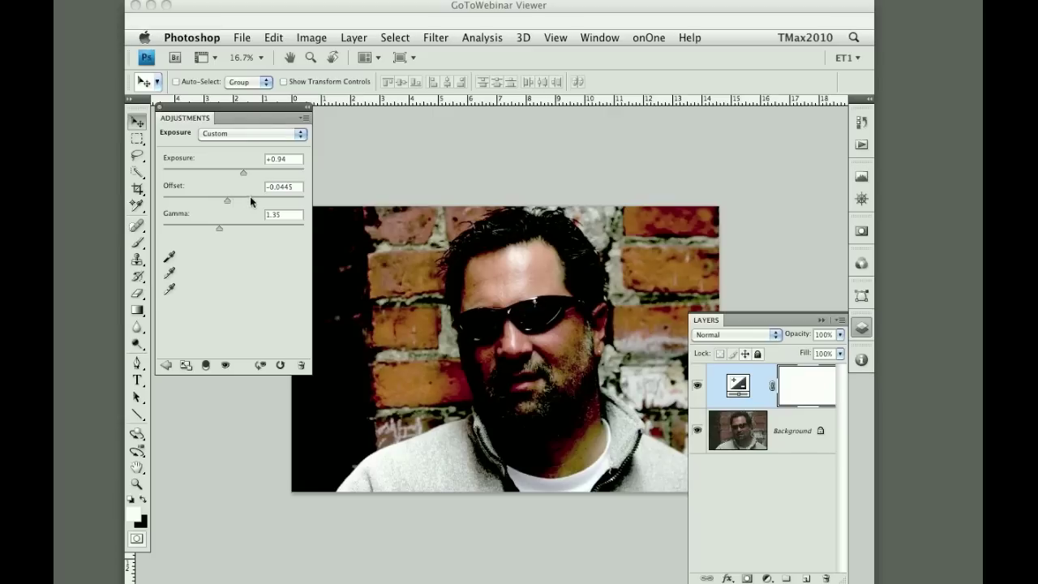
{"action": "key", "text": "super+z"}
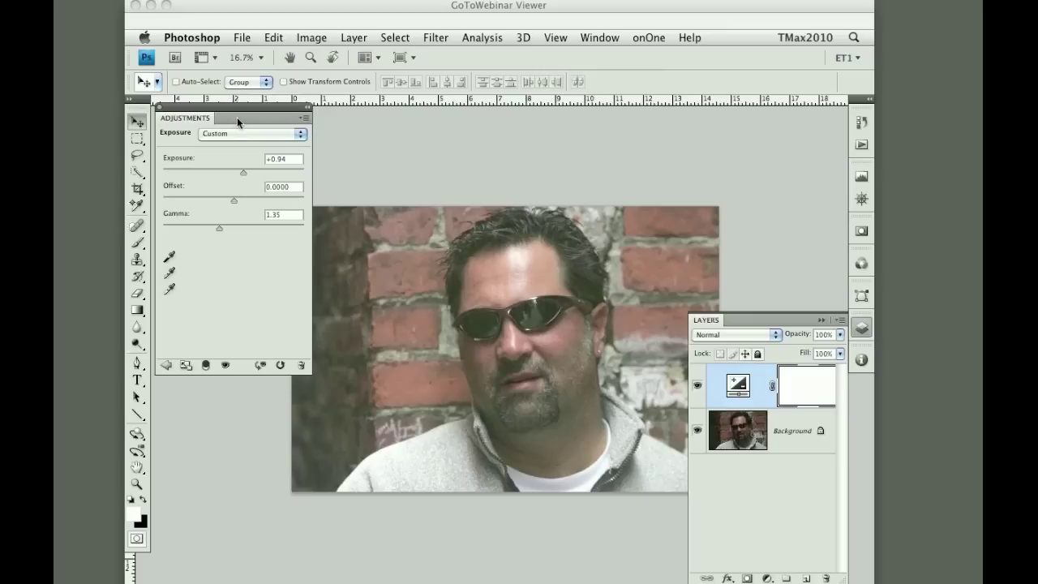
{"action": "left_click_drag", "start_coordinate": [237, 117], "coordinate": [308, 172]}
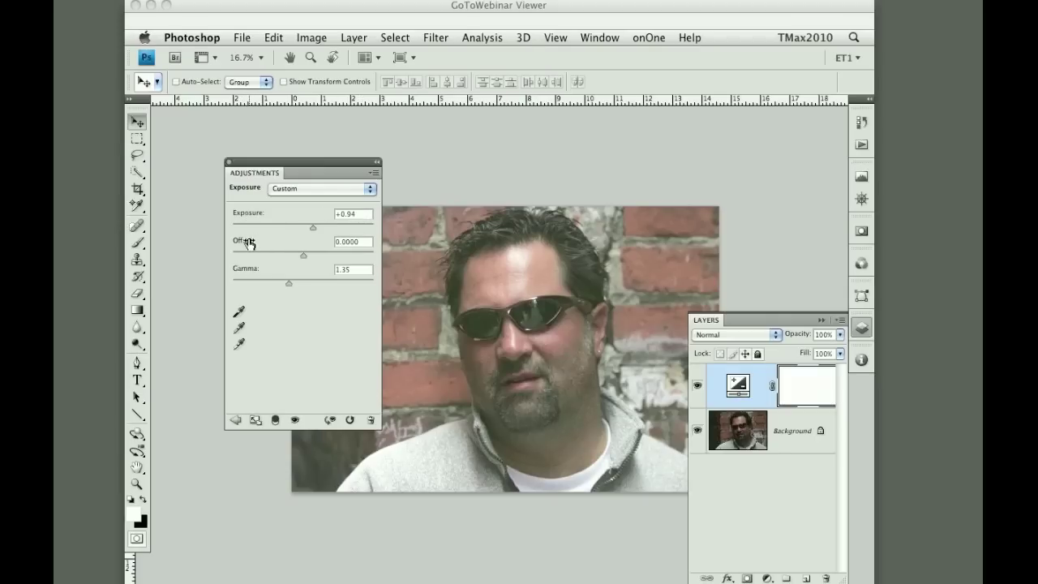
{"action": "left_click_drag", "start_coordinate": [249, 242], "coordinate": [231, 243]}
{"action": "left_click_drag", "start_coordinate": [244, 242], "coordinate": [215, 244]}
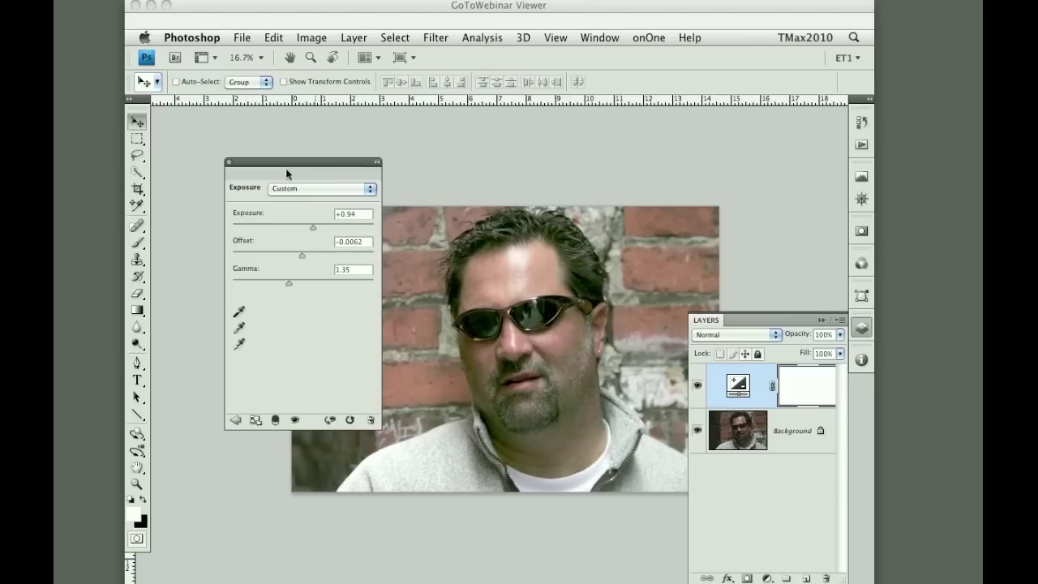
Paint black at 50% brush opacity over the grey jacket on the Exposure layer's mask to tone down its brightening
{"action": "left_click_drag", "start_coordinate": [286, 171], "coordinate": [233, 159]}
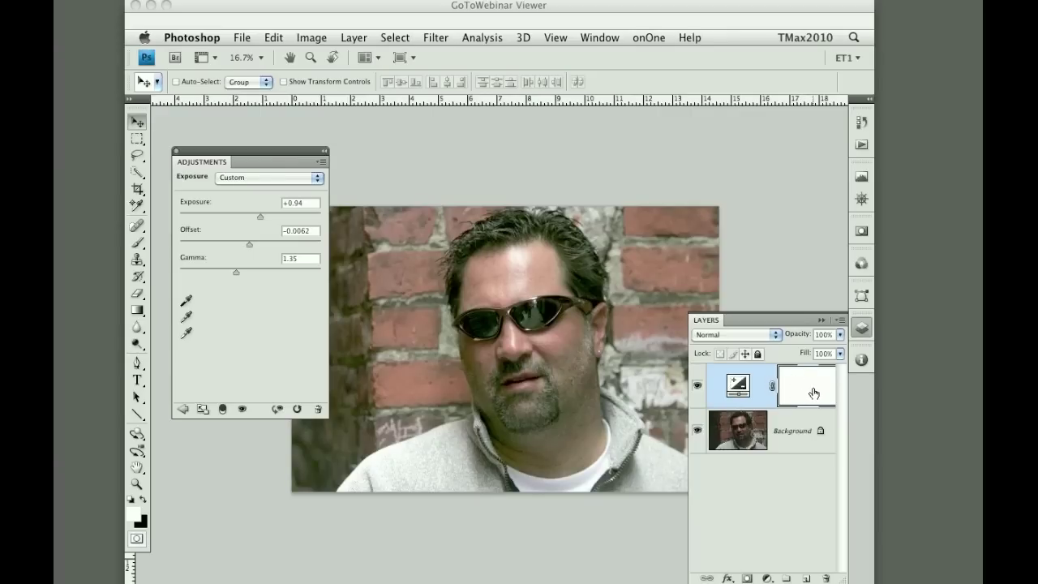
{"action": "key", "text": "b"}
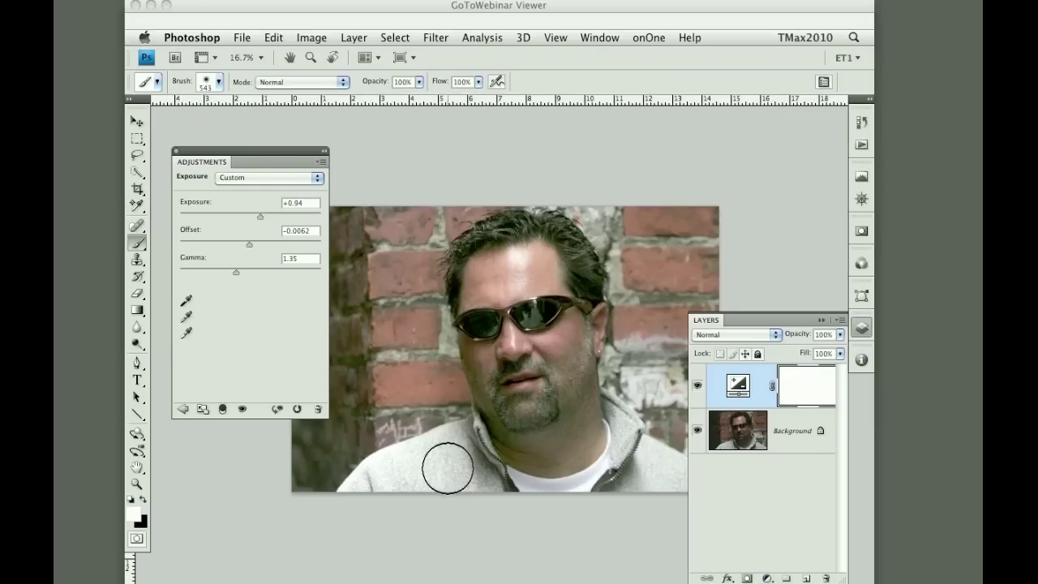
{"action": "key", "text": "x"}
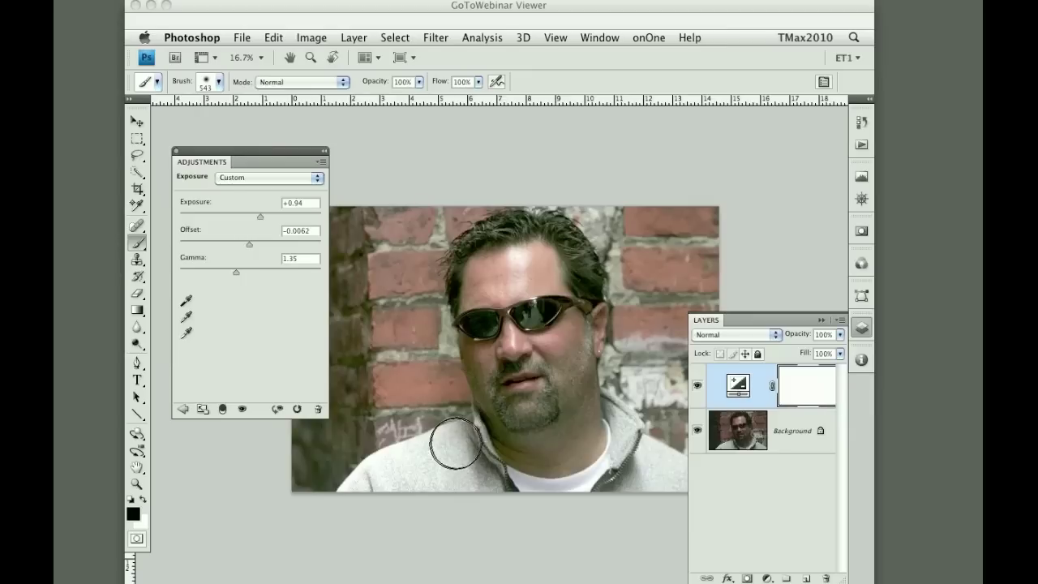
{"action": "key", "text": "5"}
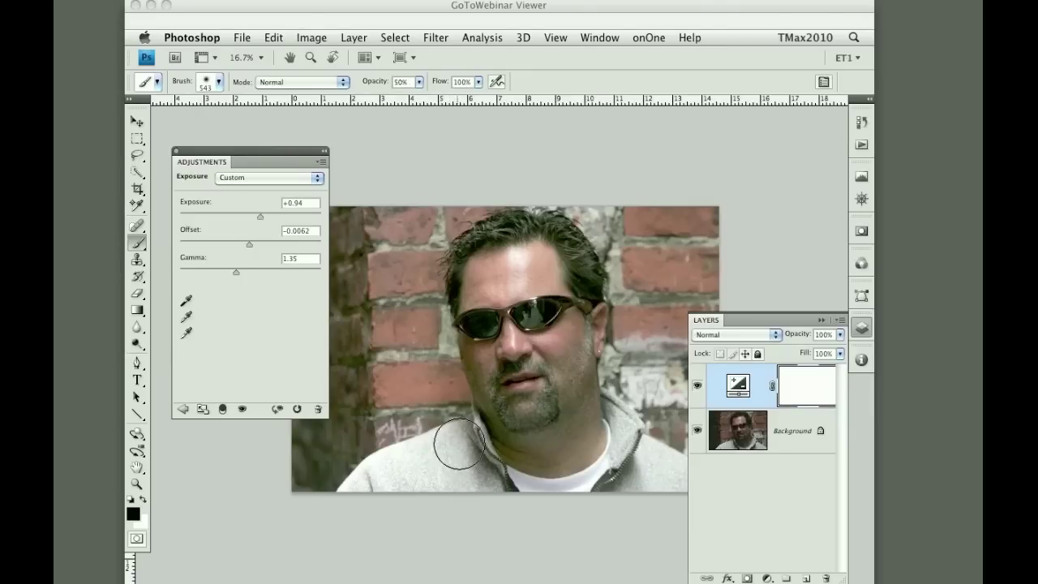
{"action": "mouse_move", "coordinate": [387, 464]}
{"action": "left_mouse_down"}
{"action": "mouse_move", "coordinate": [436, 471]}
{"action": "mouse_move", "coordinate": [417, 498]}
{"action": "left_mouse_up"}
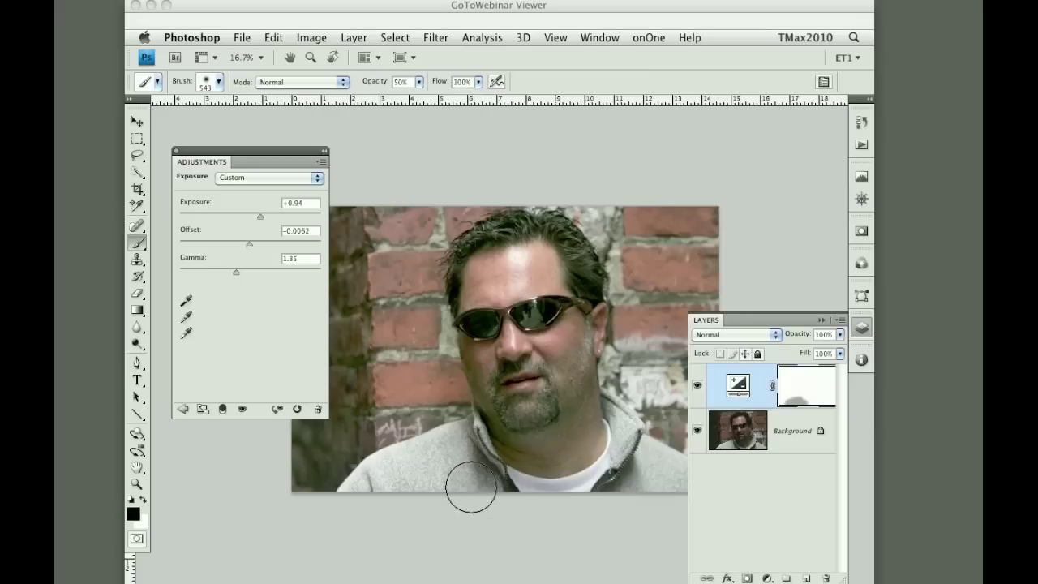
Compare the portrait with the Exposure adjustment layer hidden and shown, with the whole image clear of the panels
{"action": "left_click", "coordinate": [697, 386]}
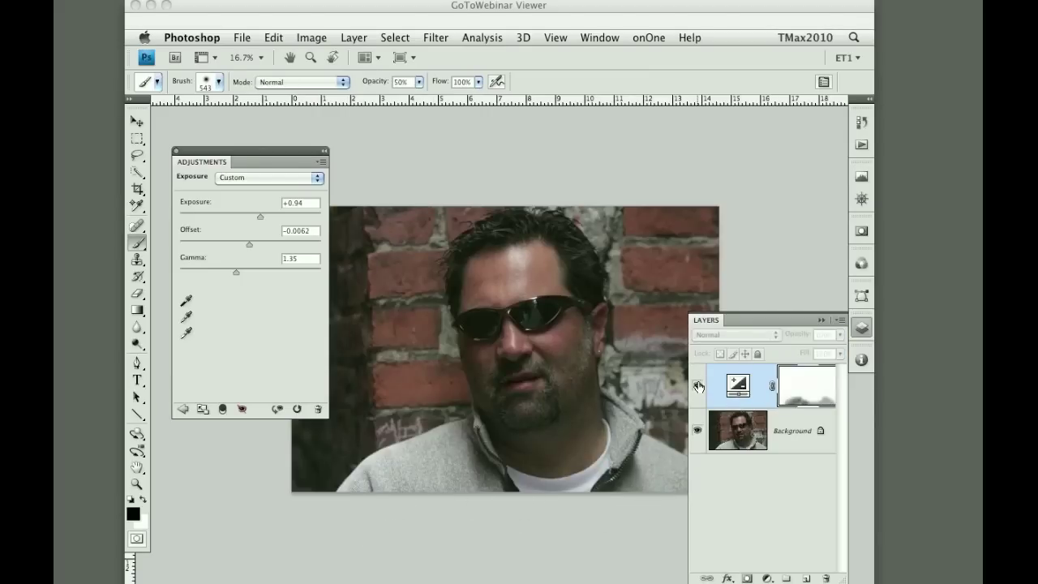
{"action": "left_click", "coordinate": [697, 387]}
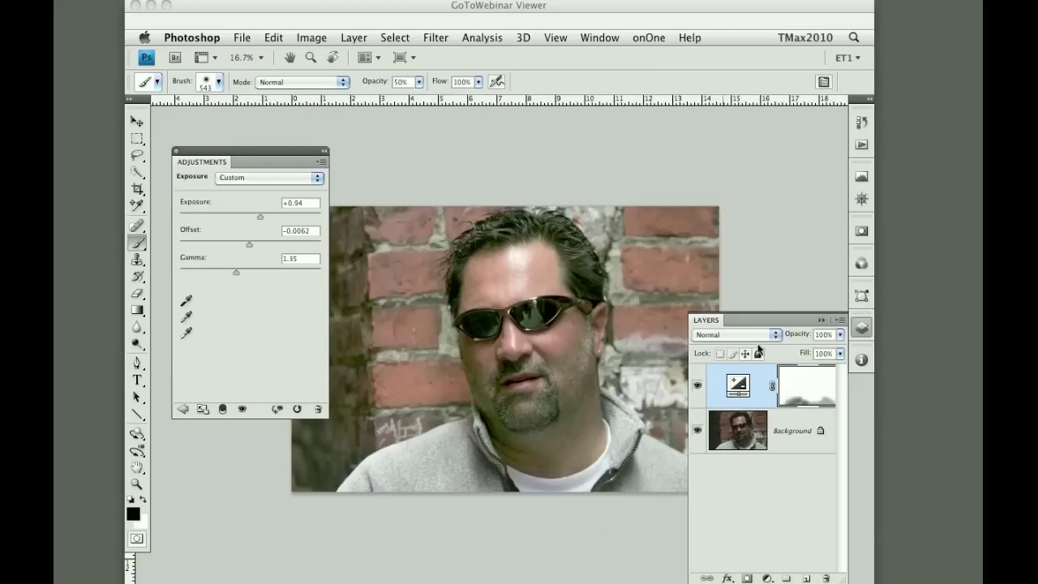
{"action": "left_click", "coordinate": [824, 323]}
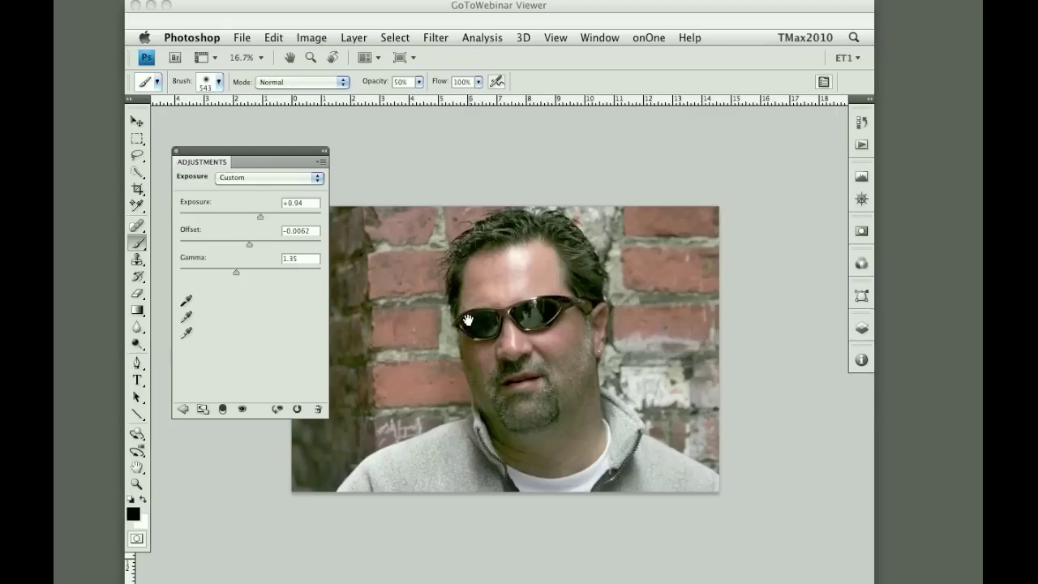
{"action": "left_click_drag", "start_coordinate": [472, 323], "coordinate": [526, 297]}
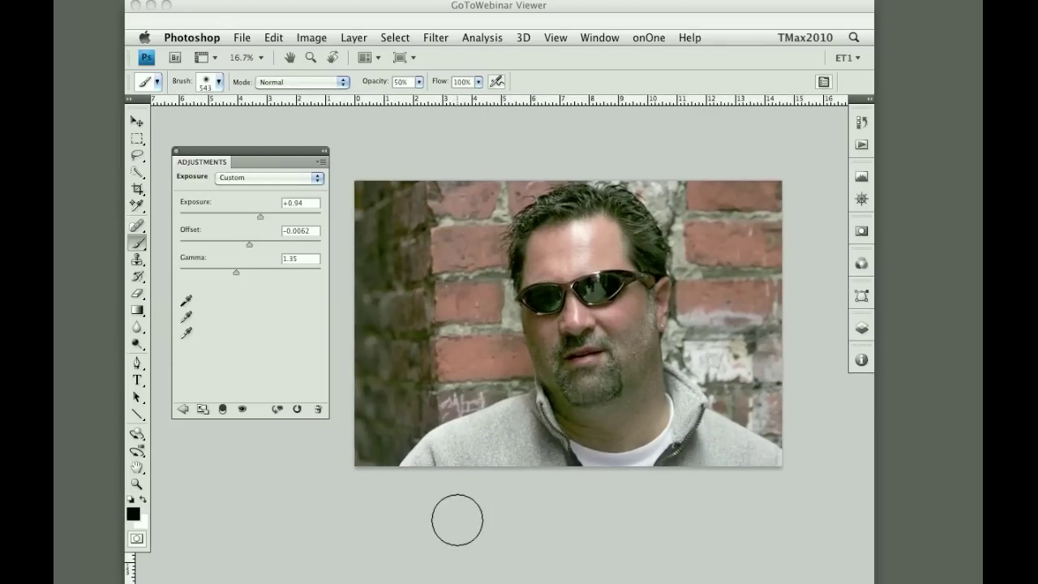
Leave full screen mode, switch to Bridge and browse the Fix it subfolders from 5 to 95% down to Tone Control
{"action": "key", "text": "f"}
{"action": "key", "text": "f"}
{"action": "key", "text": "super+alt+o"}
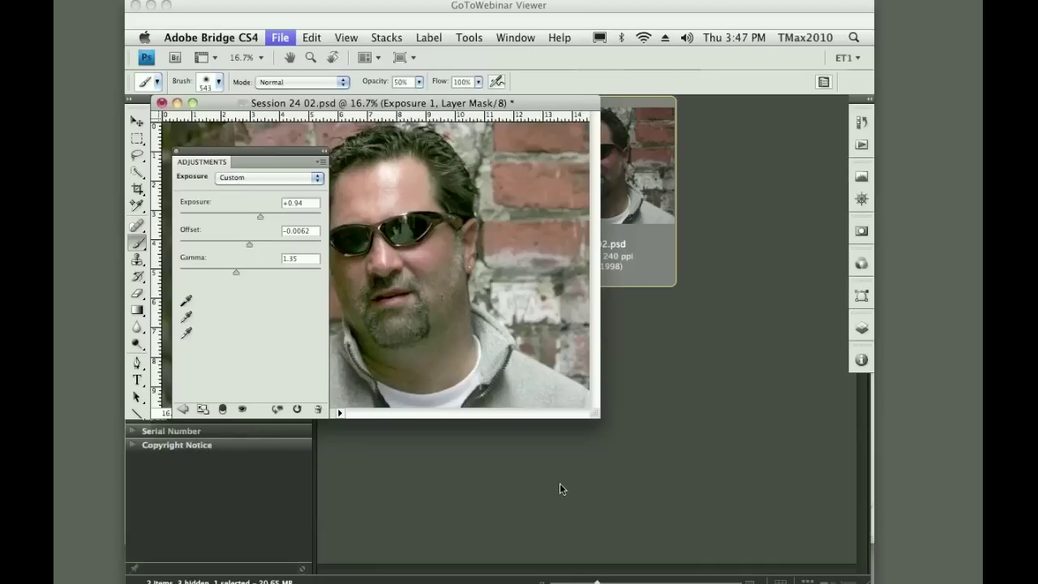
{"action": "left_click_drag", "start_coordinate": [309, 253], "coordinate": [308, 240]}
{"action": "left_click", "coordinate": [249, 215]}
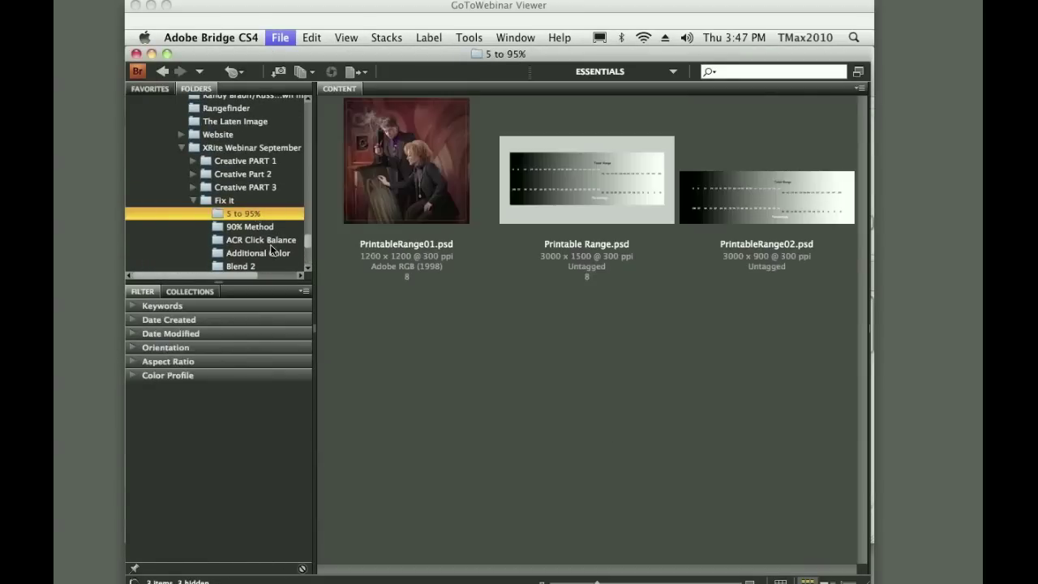
{"action": "left_click", "coordinate": [271, 228]}
{"action": "key", "text": "Down"}
{"action": "key", "text": "Down"}
{"action": "key", "text": "Down"}
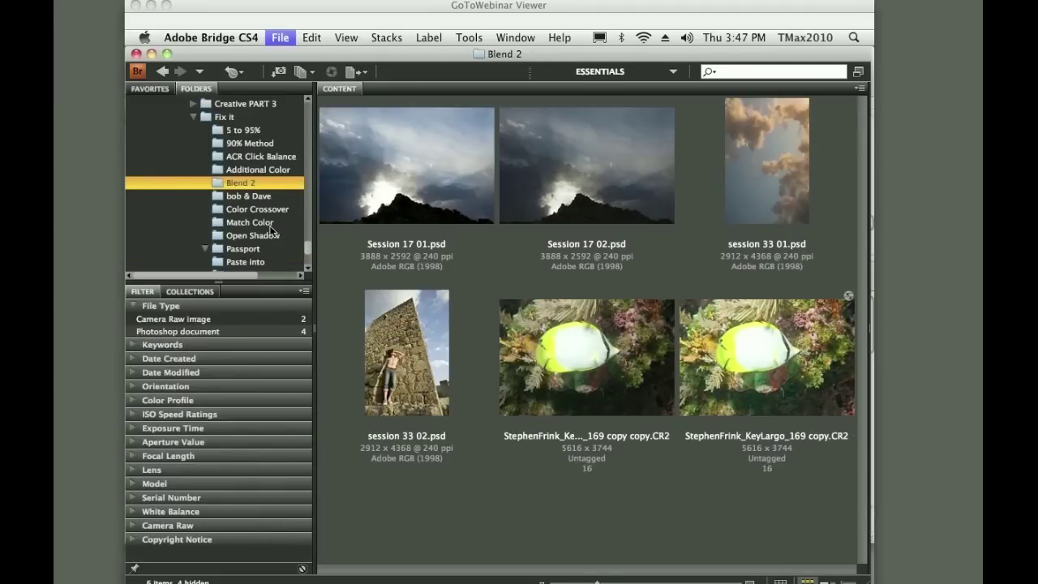
{"action": "key", "text": "Down"}
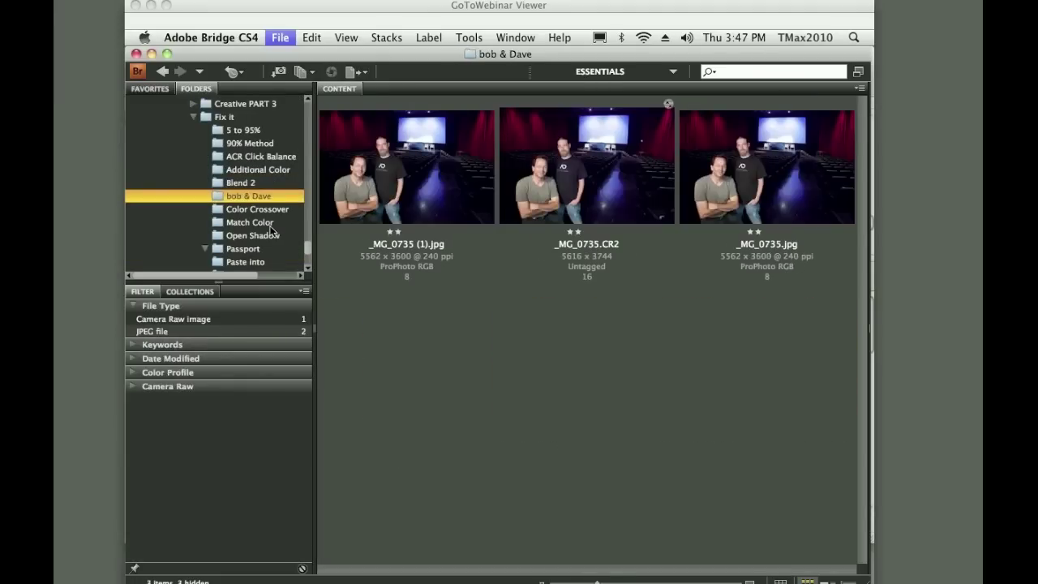
{"action": "key", "text": "Down"}
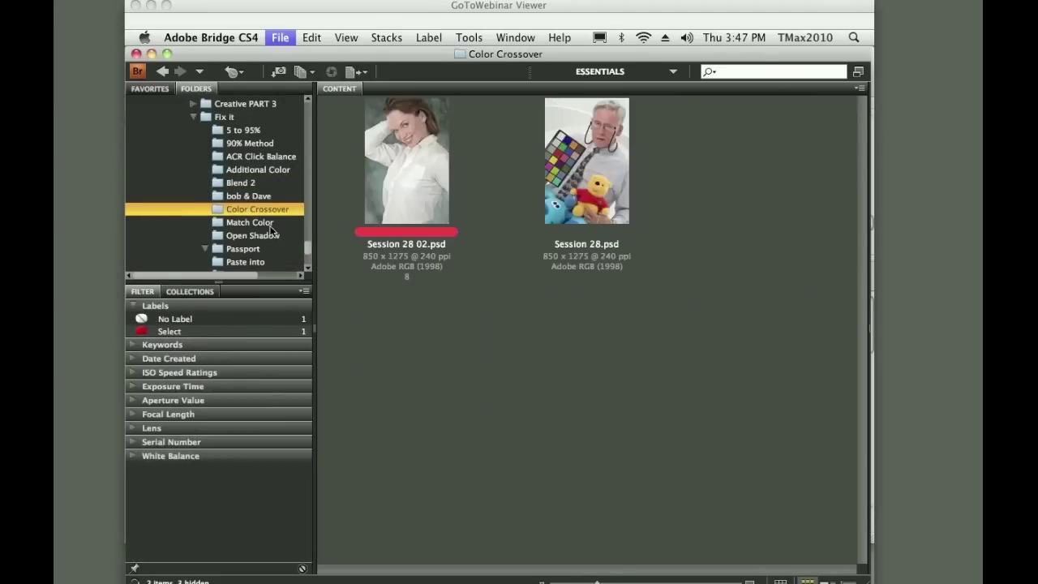
{"action": "key", "text": "Down"}
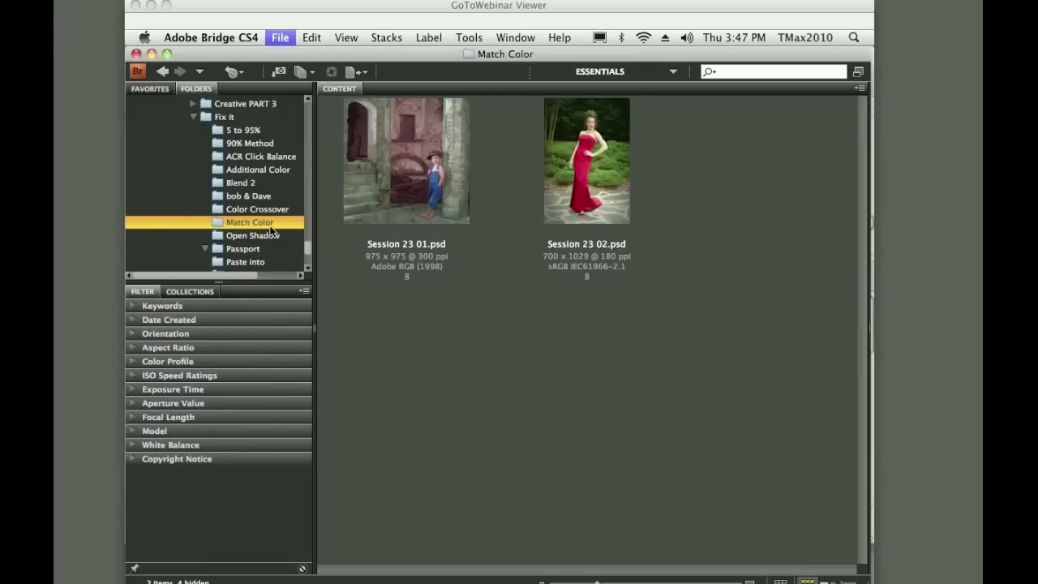
{"action": "key", "text": "Down"}
{"action": "key", "text": "Down"}
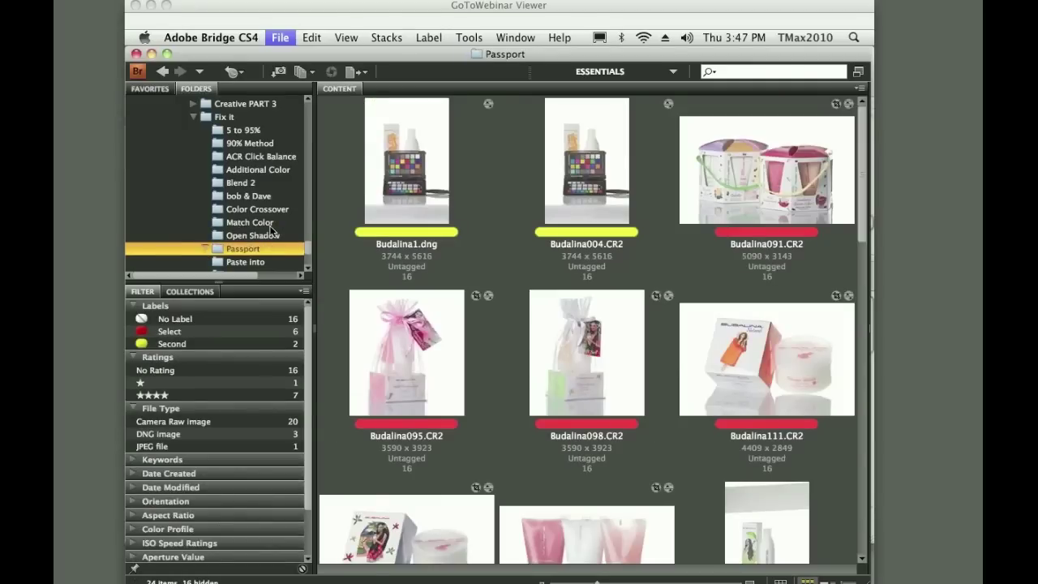
{"action": "key", "text": "Down"}
{"action": "key", "text": "Down"}
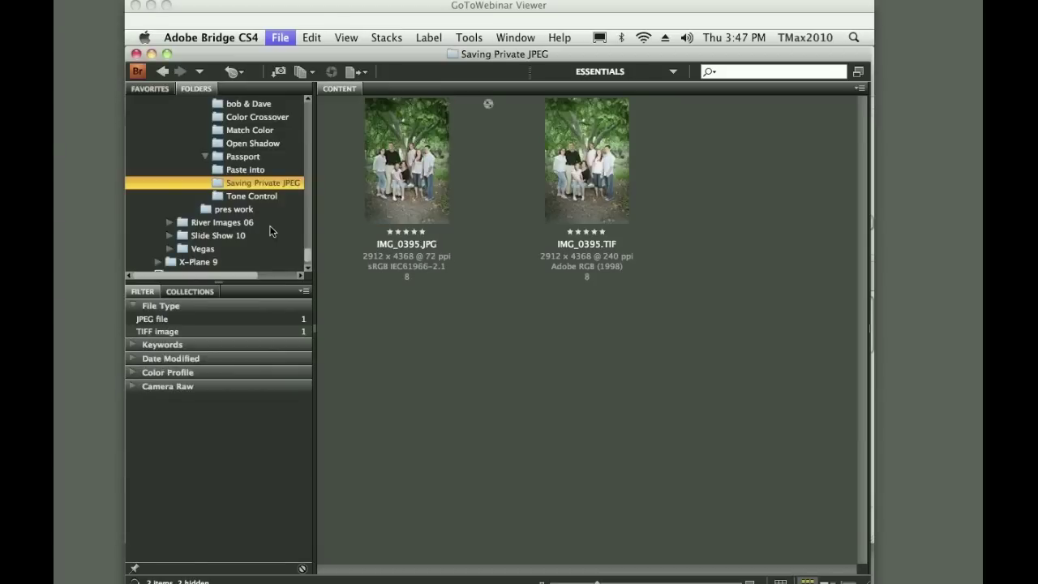
{"action": "key", "text": "Down"}
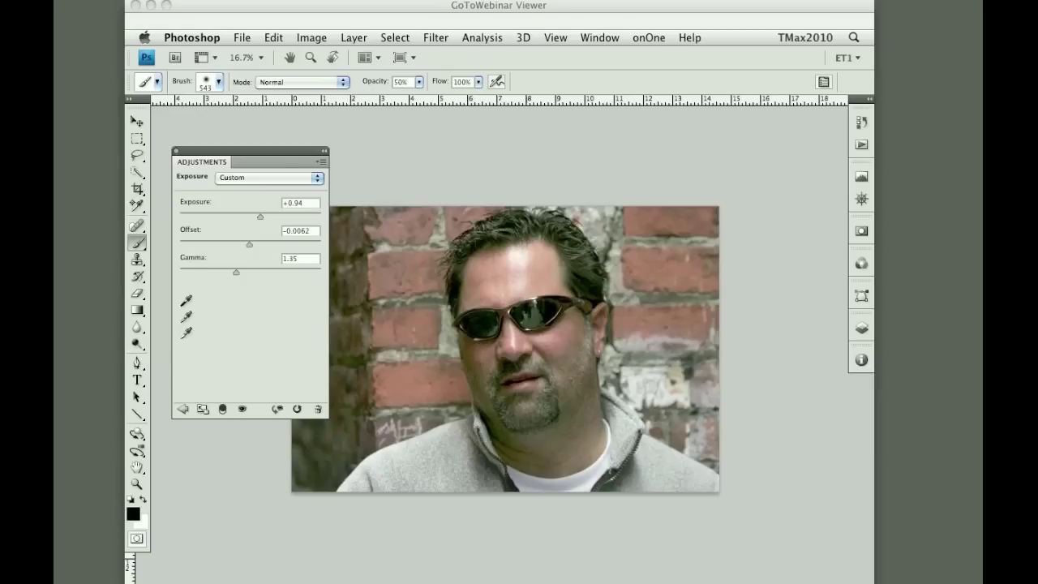
Return to Bridge, open Session 28.psd from the Color Crossover folder in Photoshop and magnify it to 50%
{"action": "mouse_move", "coordinate": [498, 564]}
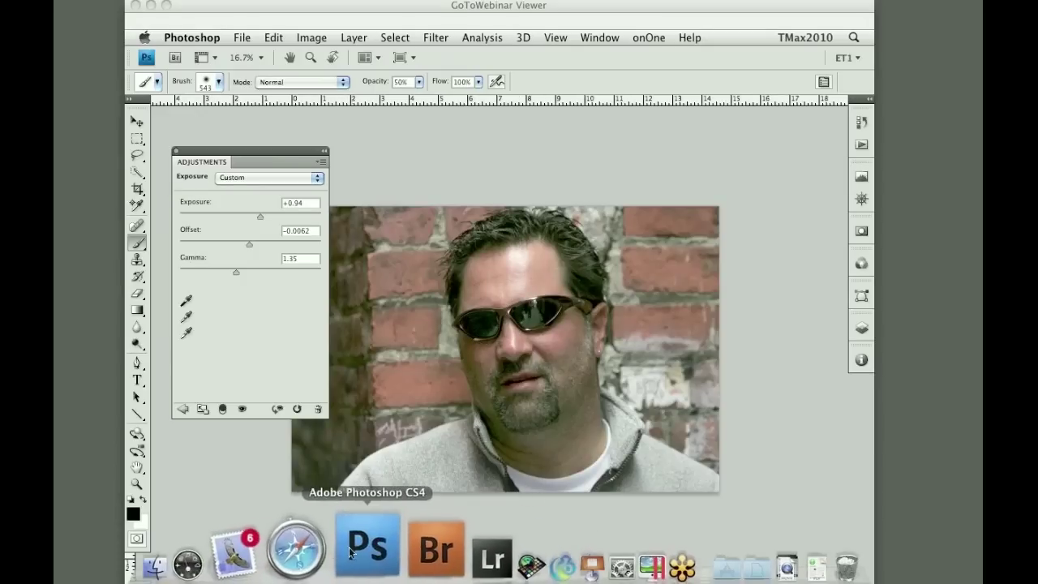
{"action": "left_click", "coordinate": [386, 552]}
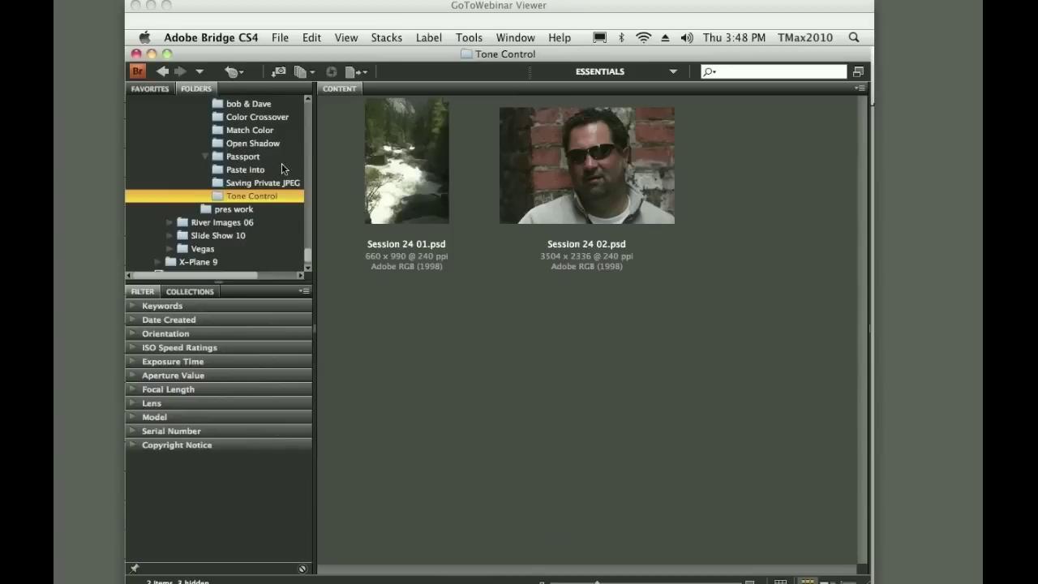
{"action": "left_click", "coordinate": [296, 120]}
{"action": "left_click", "coordinate": [590, 139]}
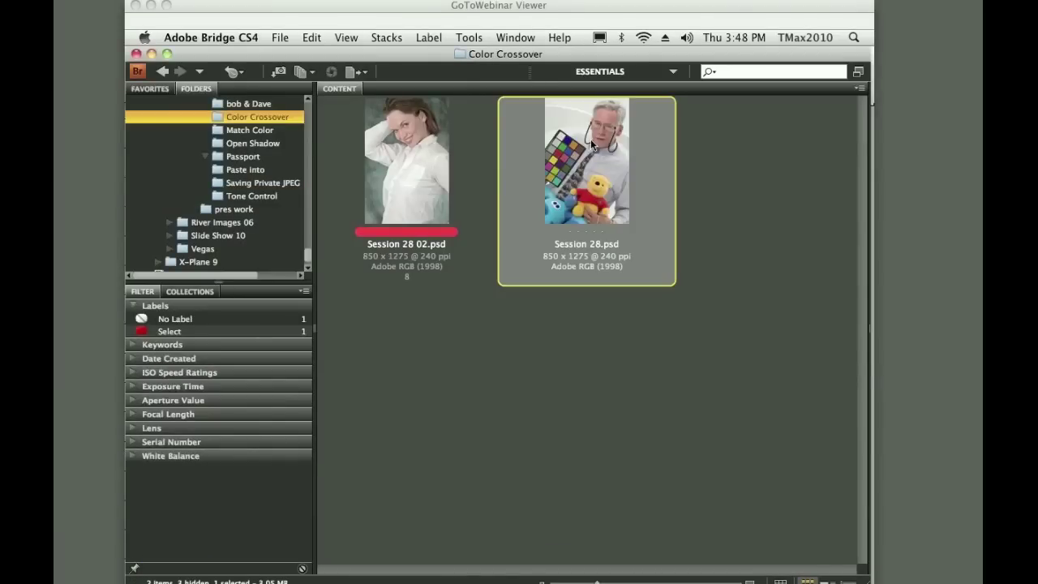
{"action": "double_click", "coordinate": [591, 140]}
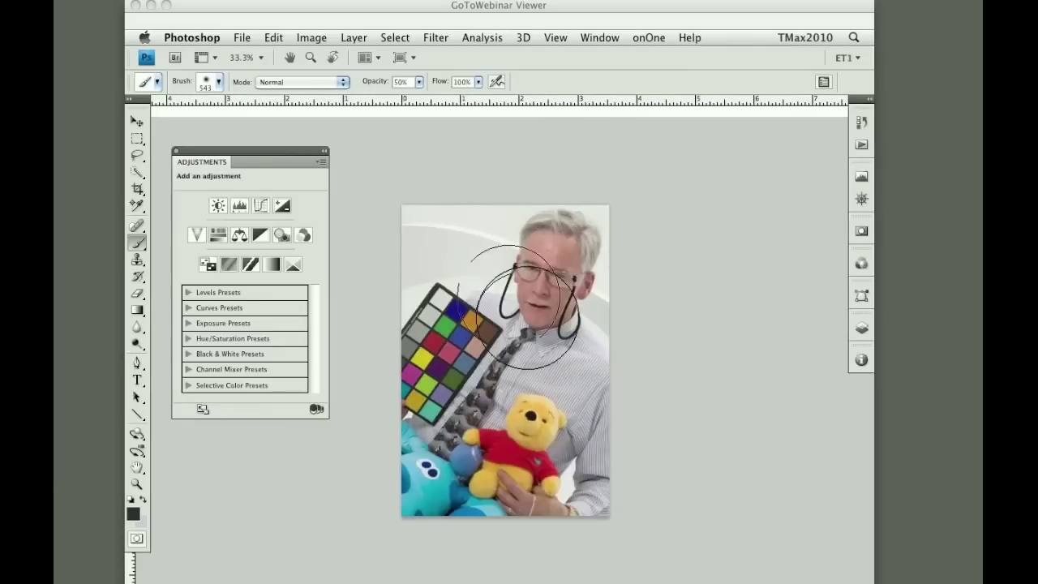
{"action": "key", "text": "super+plus"}
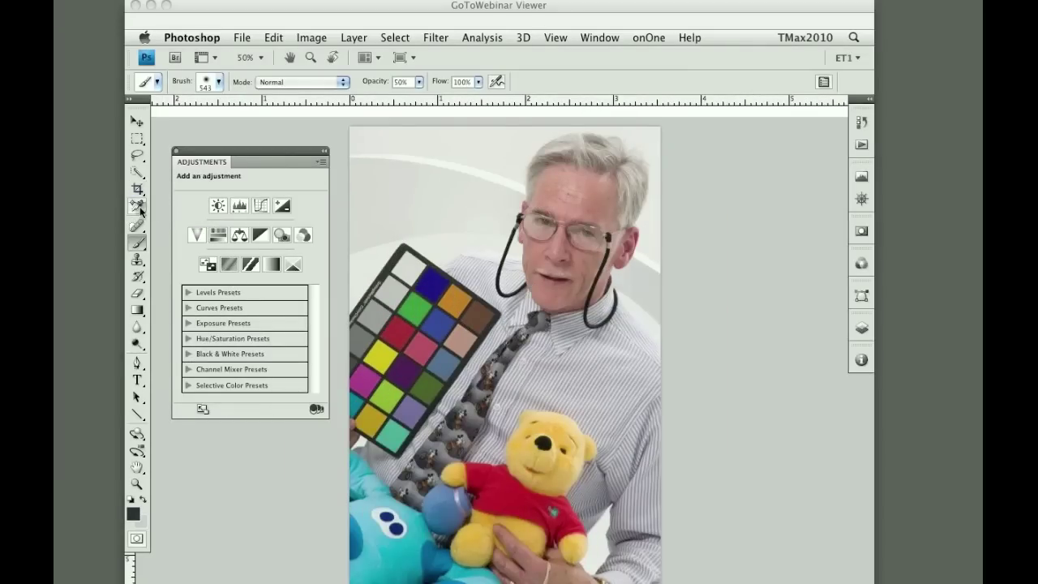
Place a color sampler with a 3 by 3 Average sample size on the man's cheek
{"action": "left_click_drag", "start_coordinate": [139, 209], "coordinate": [174, 206]}
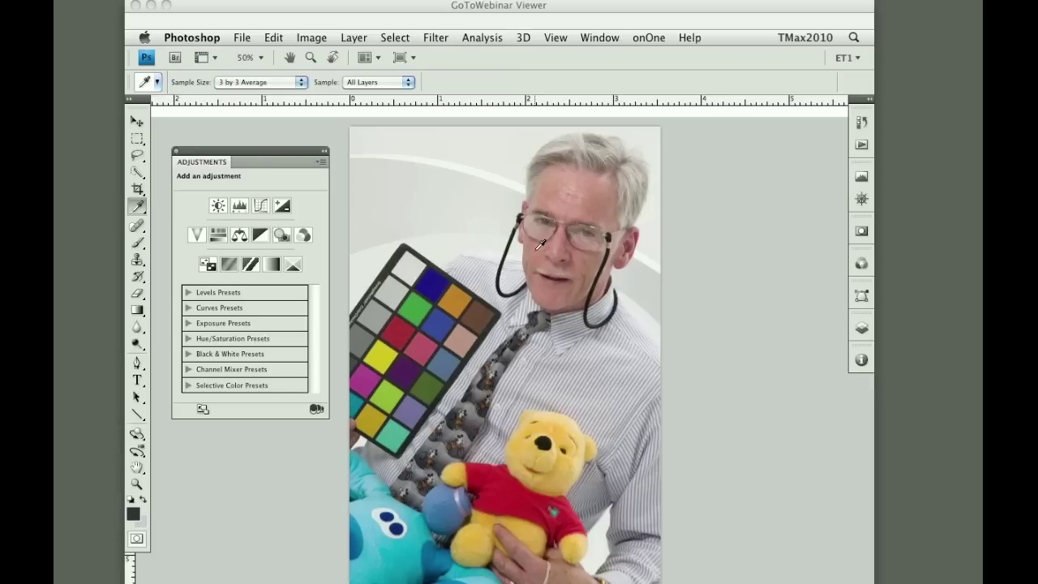
{"action": "left_click_drag", "start_coordinate": [138, 208], "coordinate": [186, 217]}
{"action": "left_click", "coordinate": [539, 247]}
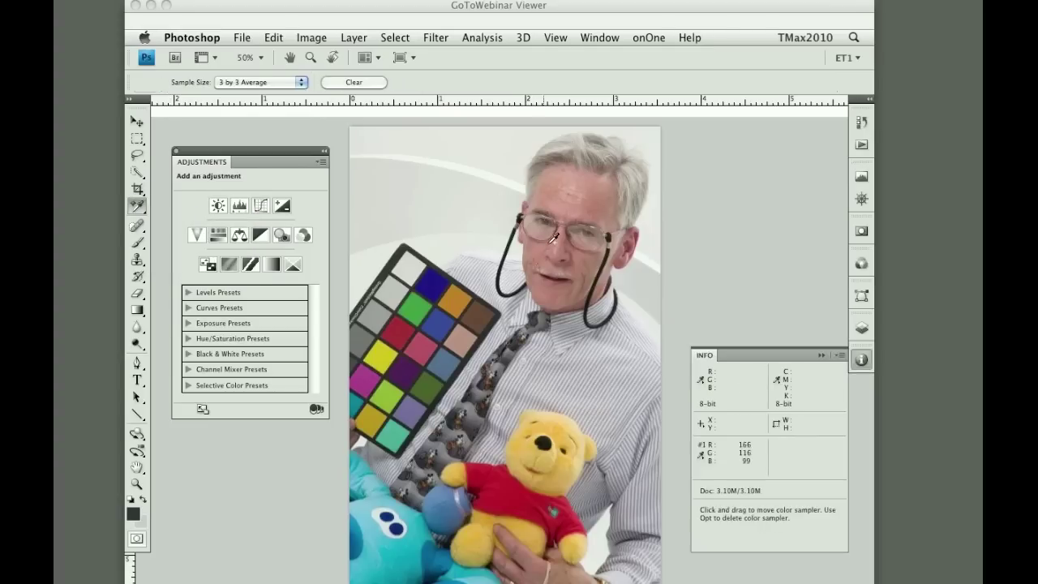
Place a second color sampler higher on the man's cheek and pick the skin tone there as the foreground color
{"action": "key", "text": "super"}
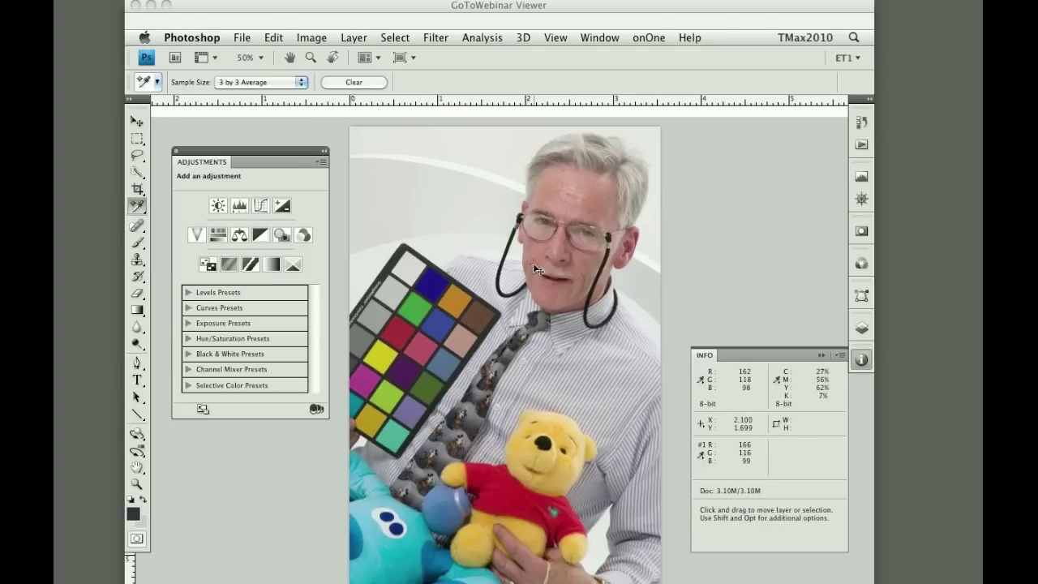
{"action": "left_click", "coordinate": [535, 255]}
{"action": "key", "text": "Return"}
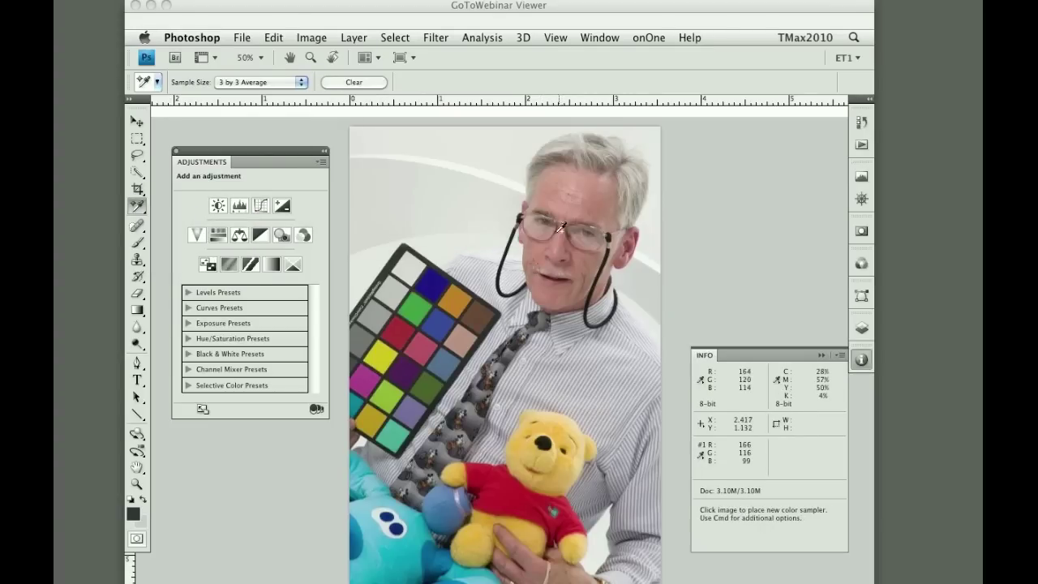
{"action": "left_click", "coordinate": [630, 342]}
{"action": "left_click", "coordinate": [862, 327]}
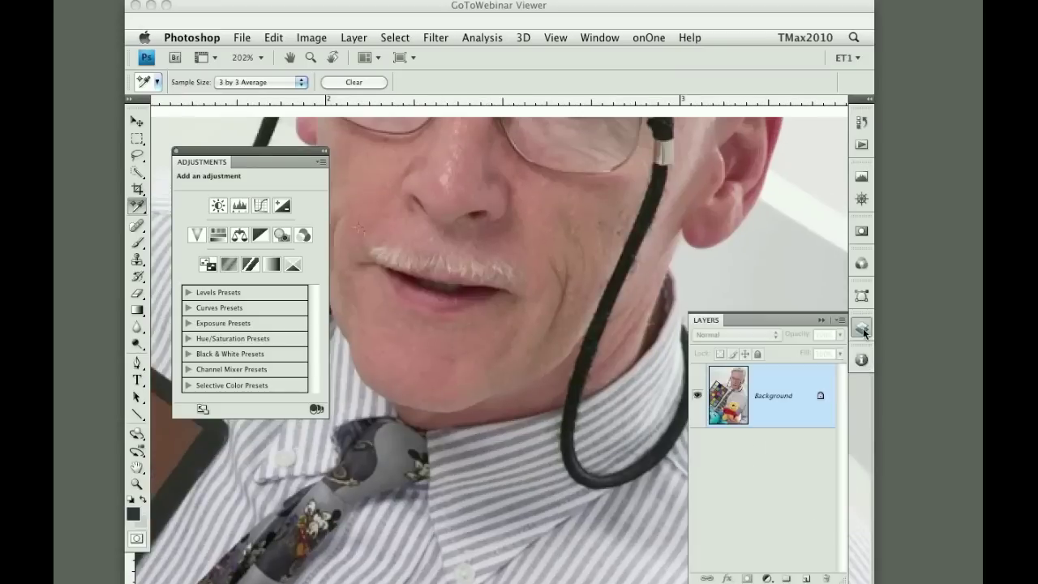
{"action": "left_click", "coordinate": [361, 178]}
{"action": "left_click", "coordinate": [552, 213]}
{"action": "left_click", "coordinate": [360, 185]}
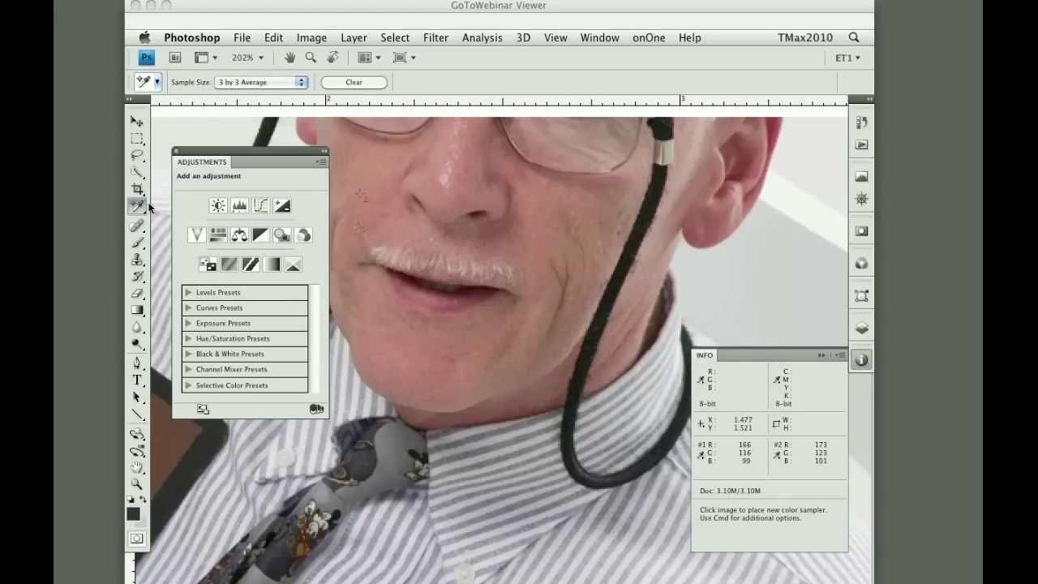
{"action": "left_click_drag", "start_coordinate": [137, 206], "coordinate": [195, 202]}
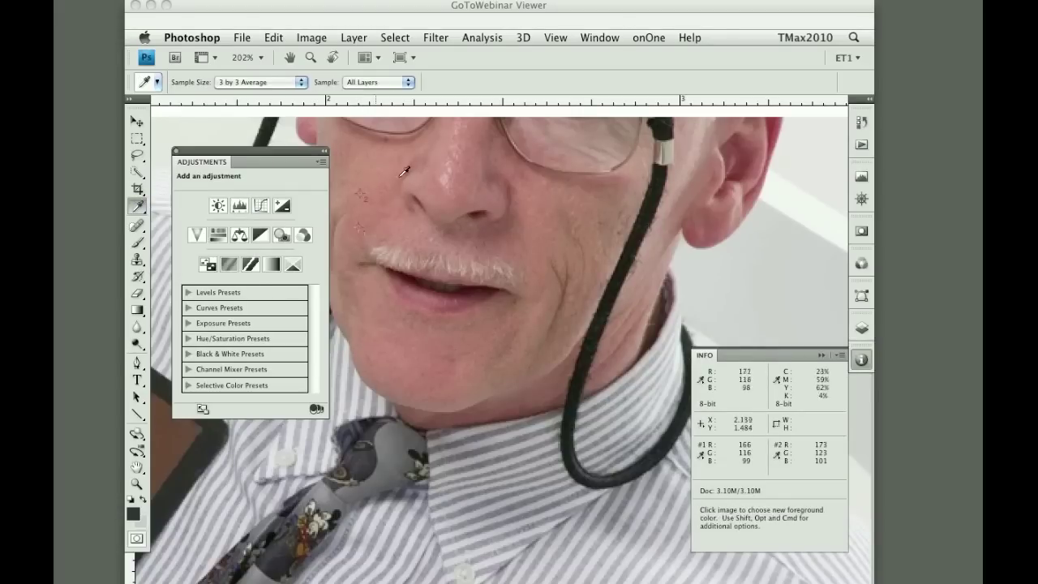
{"action": "left_click", "coordinate": [362, 191]}
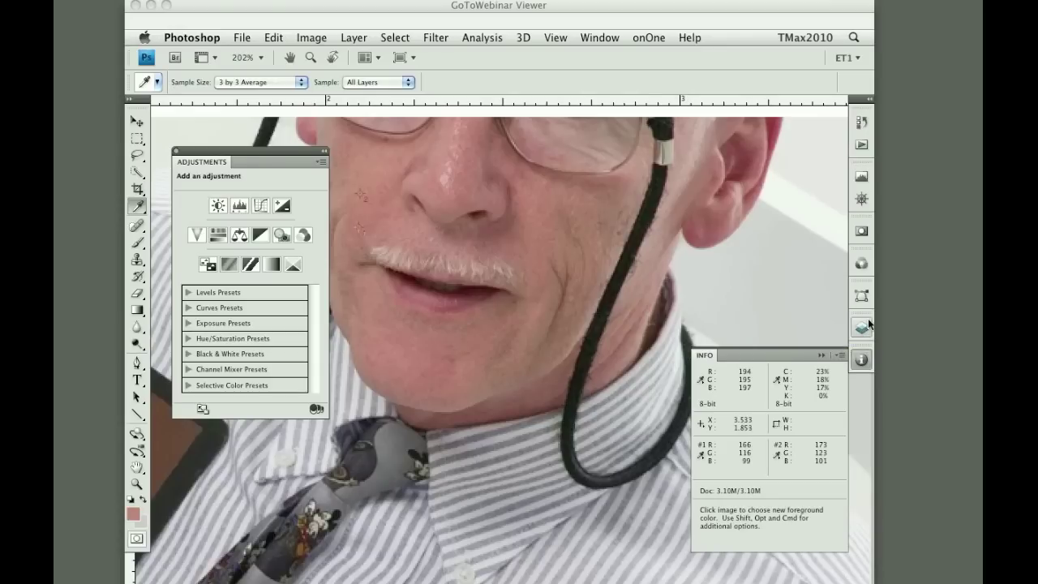
Apply a contrast-boosting S-shaped RGB Curves adjustment with points at input 180, output 221 and input 74, output 54
{"action": "key", "text": "super+m"}
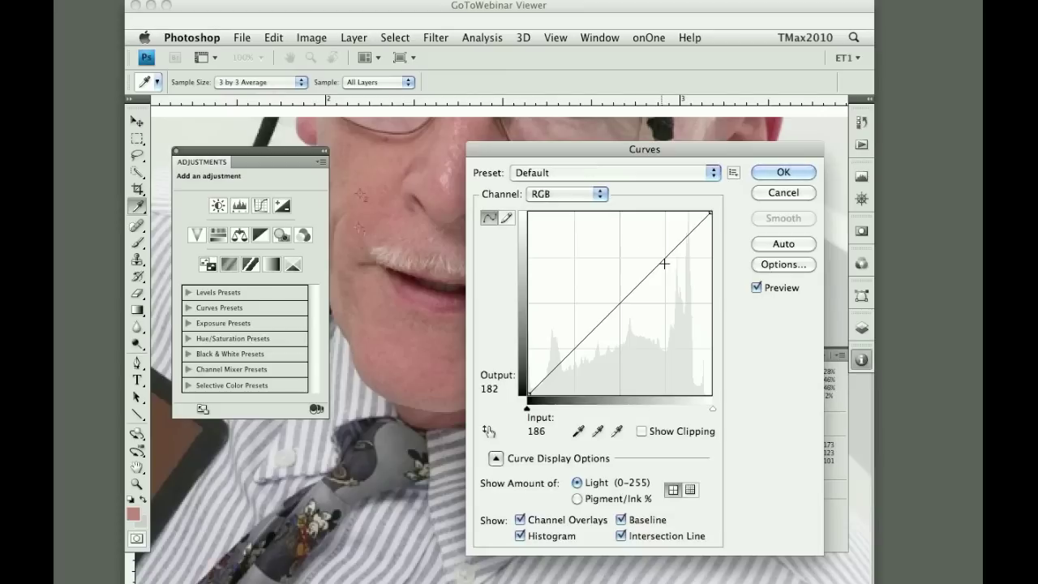
{"action": "left_click_drag", "start_coordinate": [665, 256], "coordinate": [659, 241]}
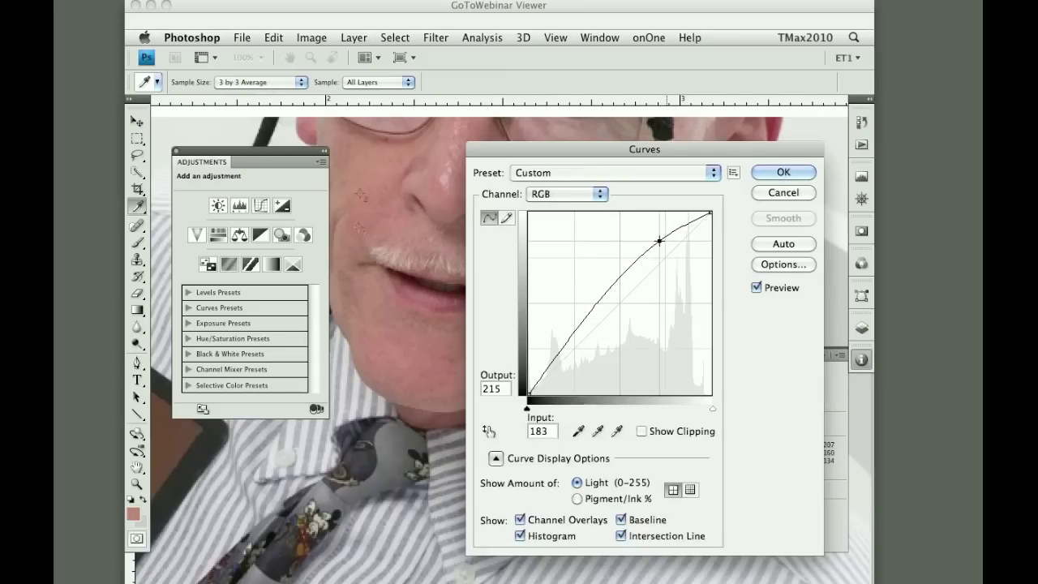
{"action": "left_click_drag", "start_coordinate": [568, 345], "coordinate": [582, 355]}
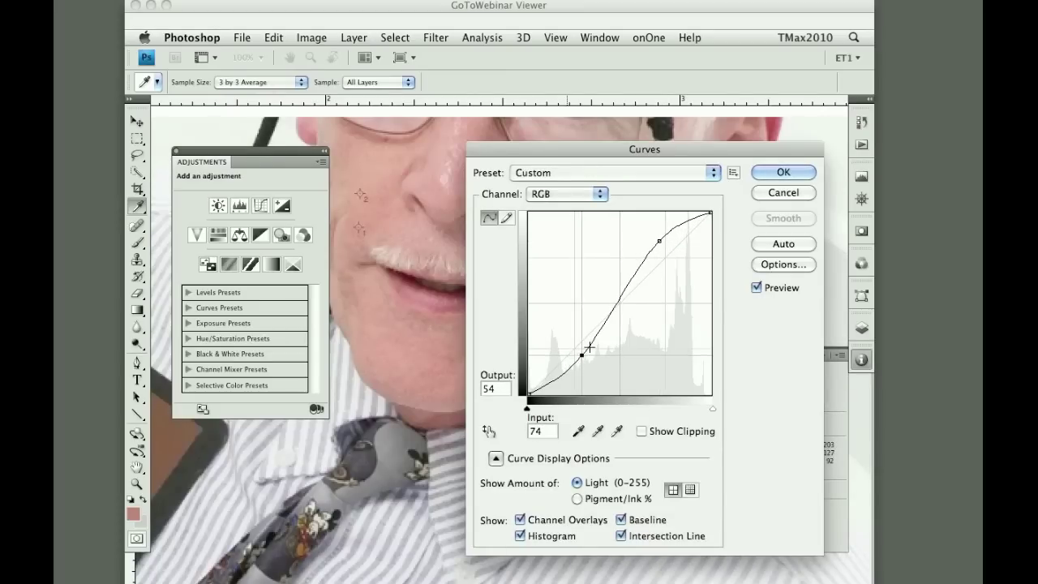
{"action": "left_click_drag", "start_coordinate": [659, 241], "coordinate": [658, 238]}
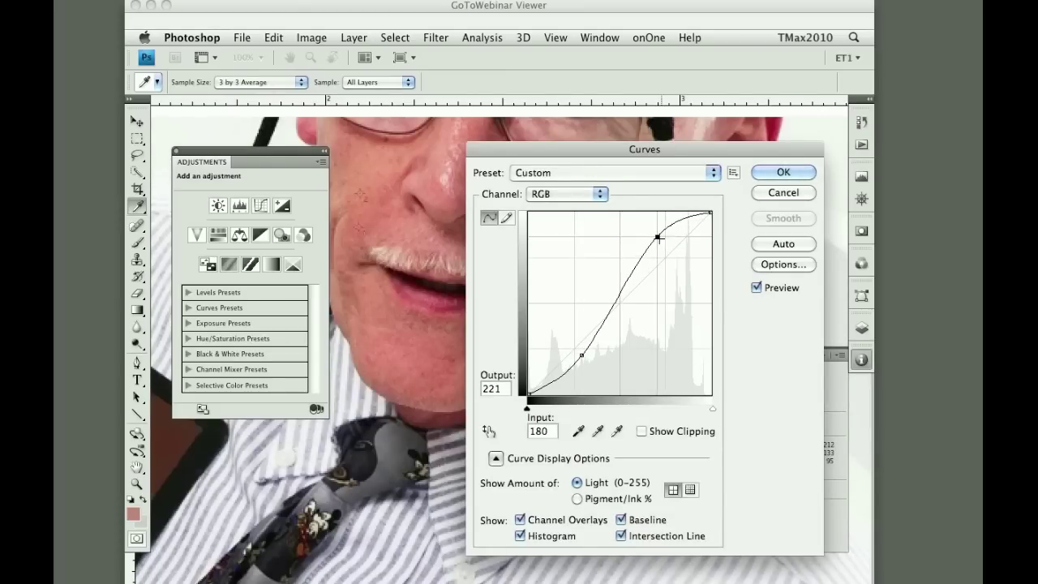
{"action": "left_click", "coordinate": [785, 172]}
Swap the foreground and background colors, sample the cheek's contrasted skin tone as the foreground color, and inspect its color values
{"action": "left_click", "coordinate": [142, 501]}
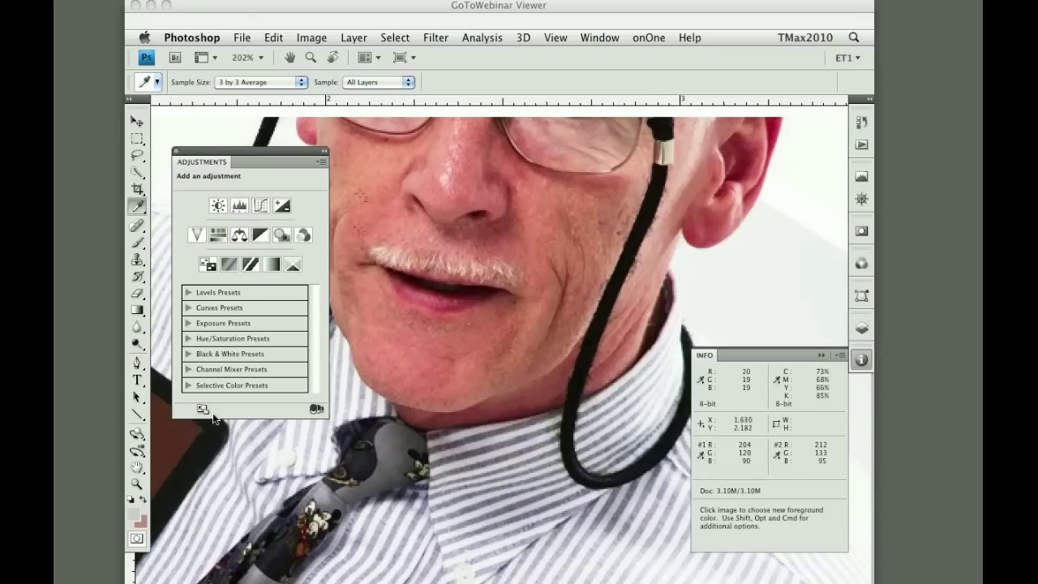
{"action": "left_click", "coordinate": [365, 189]}
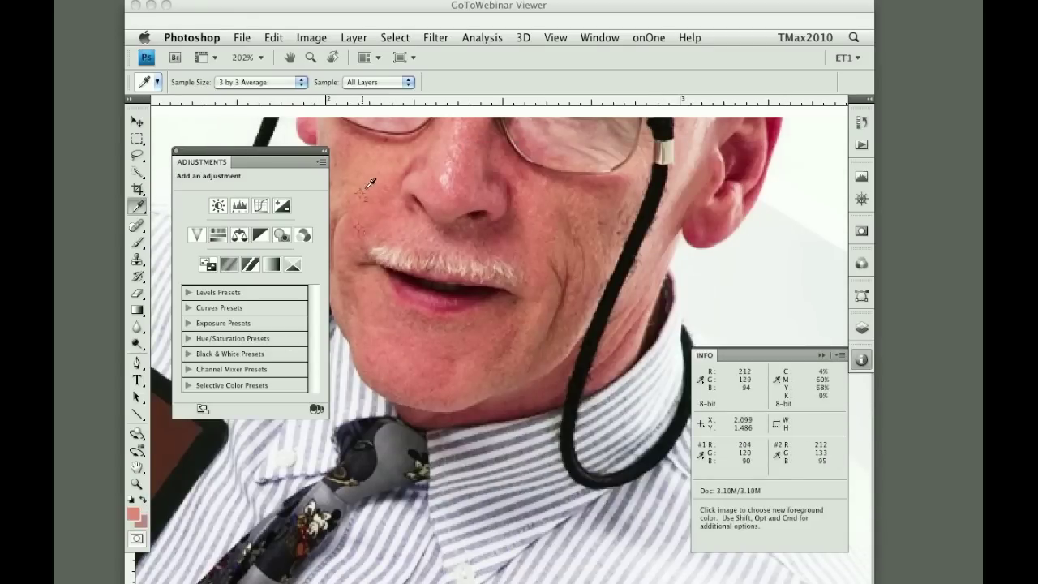
{"action": "left_click", "coordinate": [133, 513]}
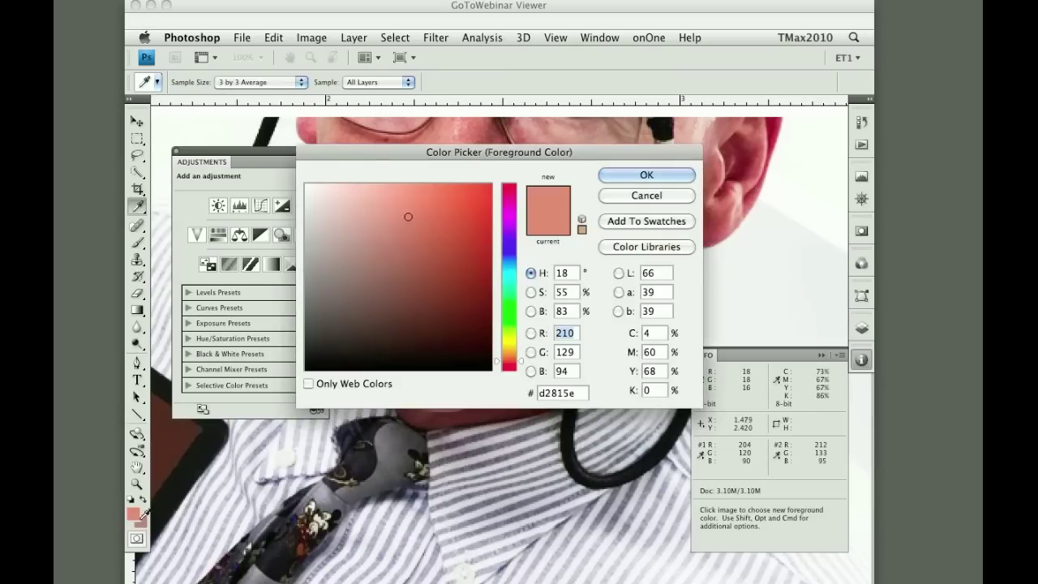
{"action": "left_click", "coordinate": [666, 199]}
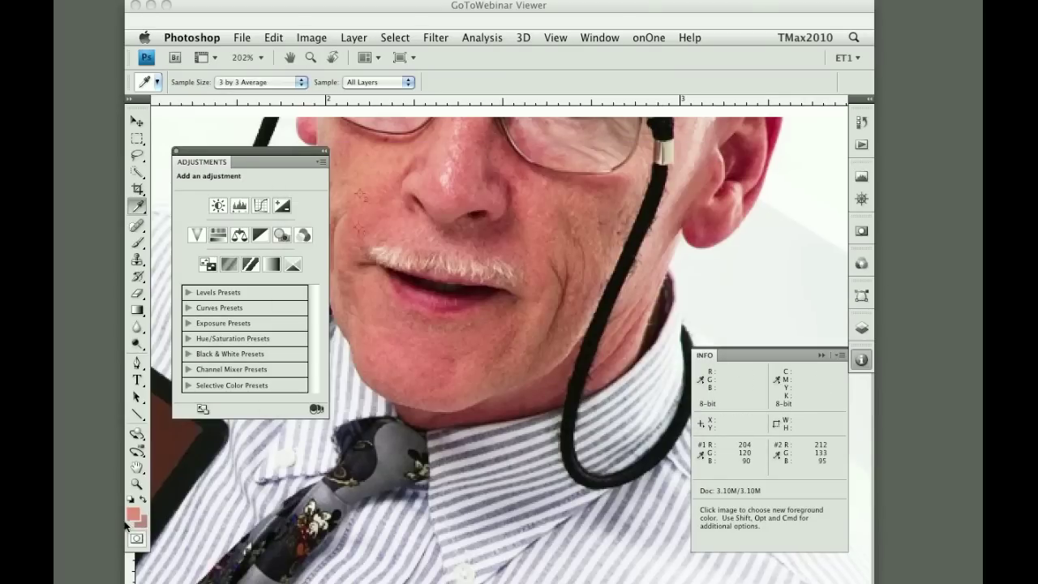
Compare the two sampled skin tones by entering the background color's hex value ab7965 in the foreground Color Picker
{"action": "left_click", "coordinate": [141, 524]}
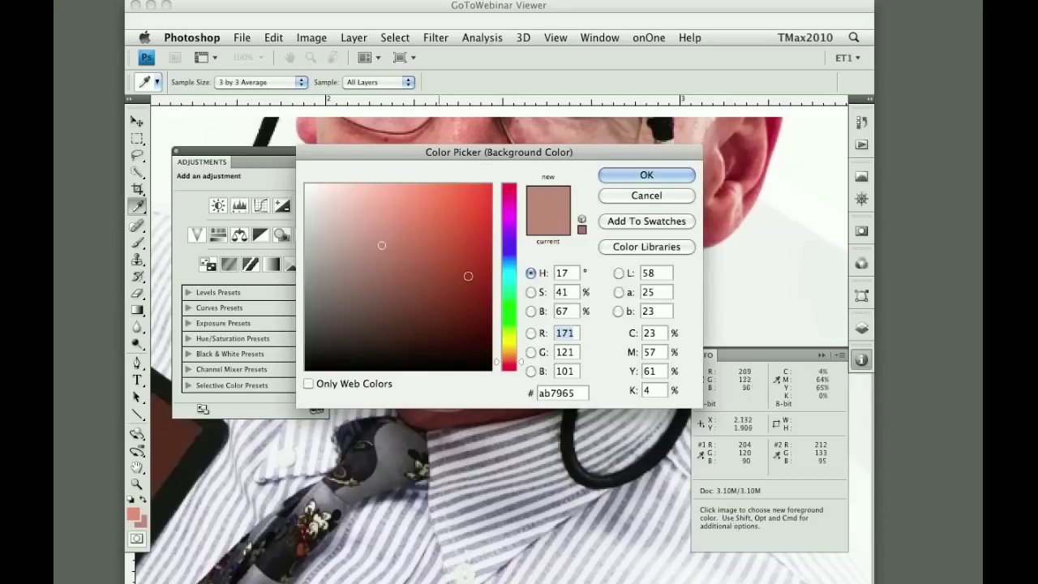
{"action": "double_click", "coordinate": [561, 389]}
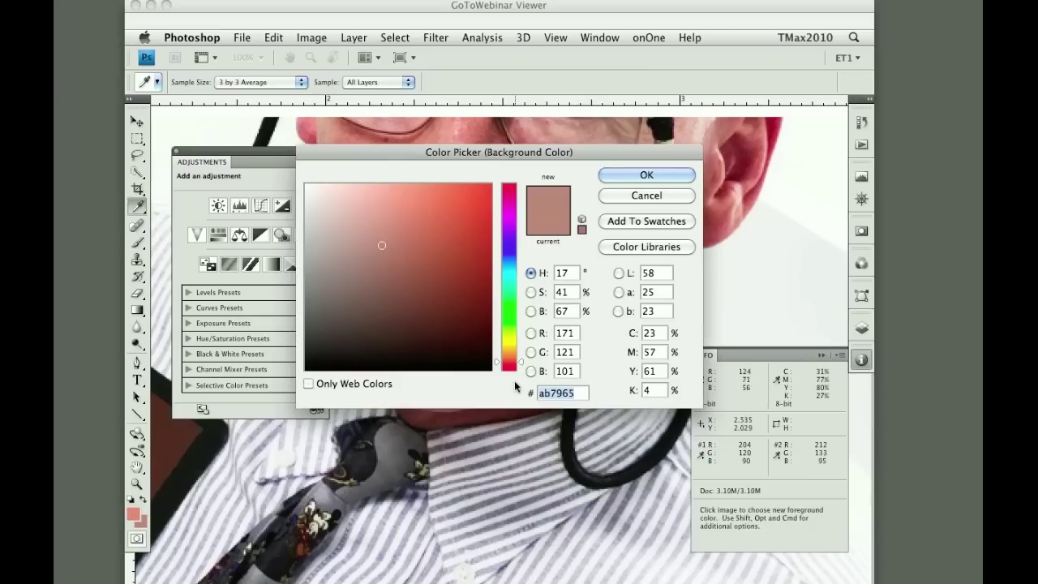
{"action": "left_click", "coordinate": [657, 196]}
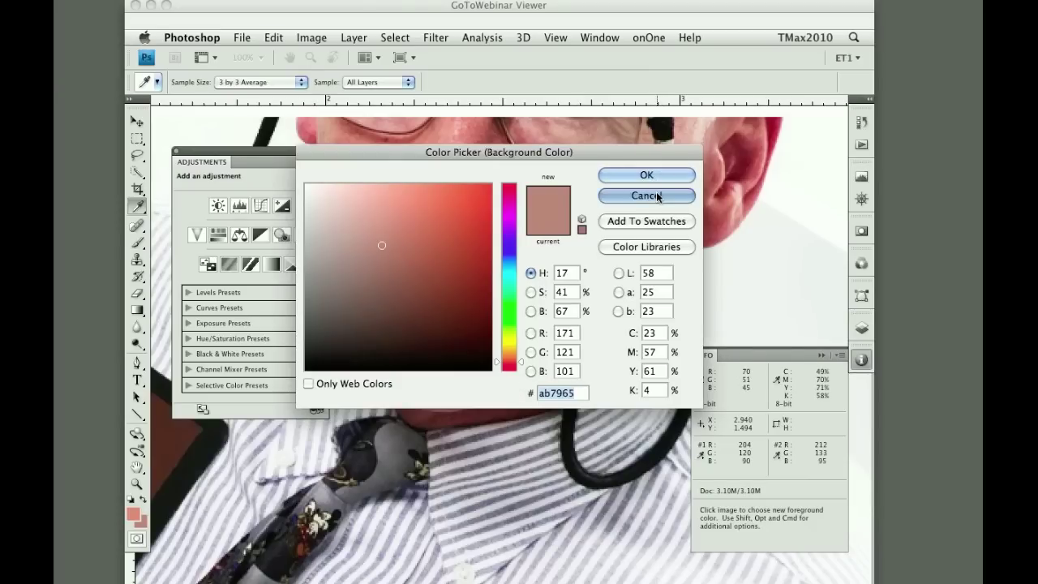
{"action": "left_click", "coordinate": [135, 514]}
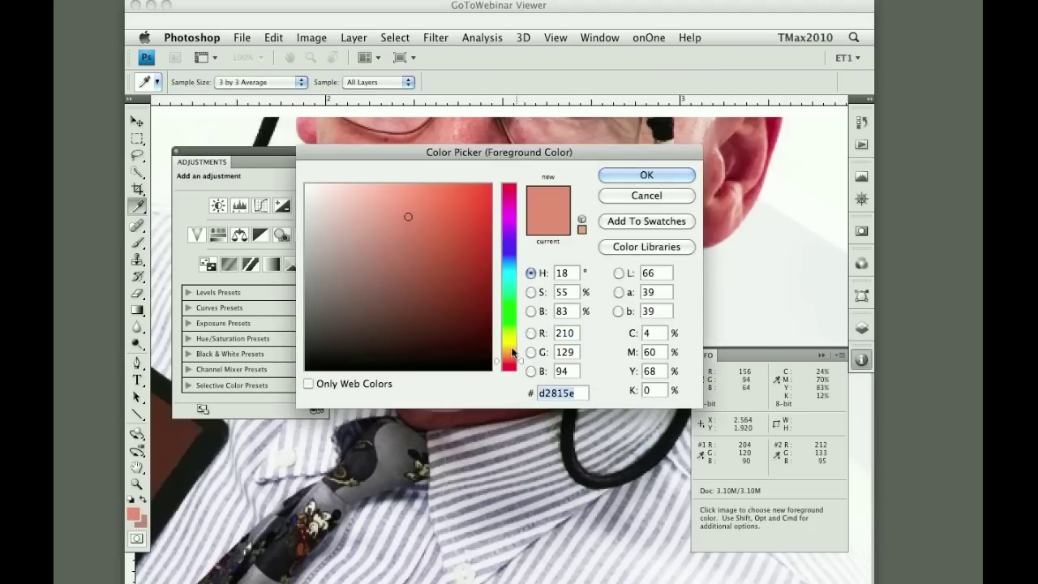
{"action": "key", "text": "alt"}
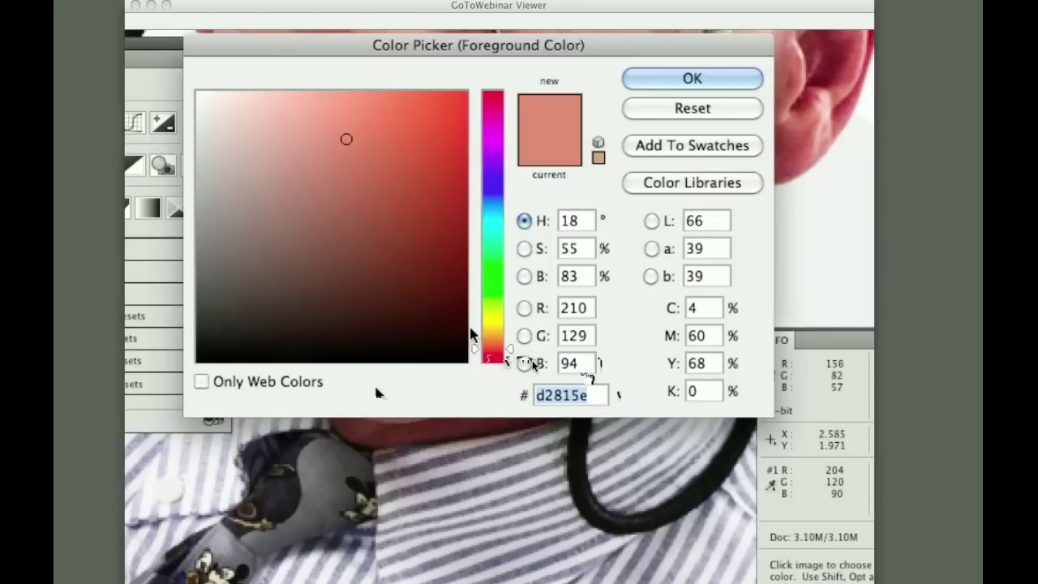
{"action": "type", "text": "ab7965"}
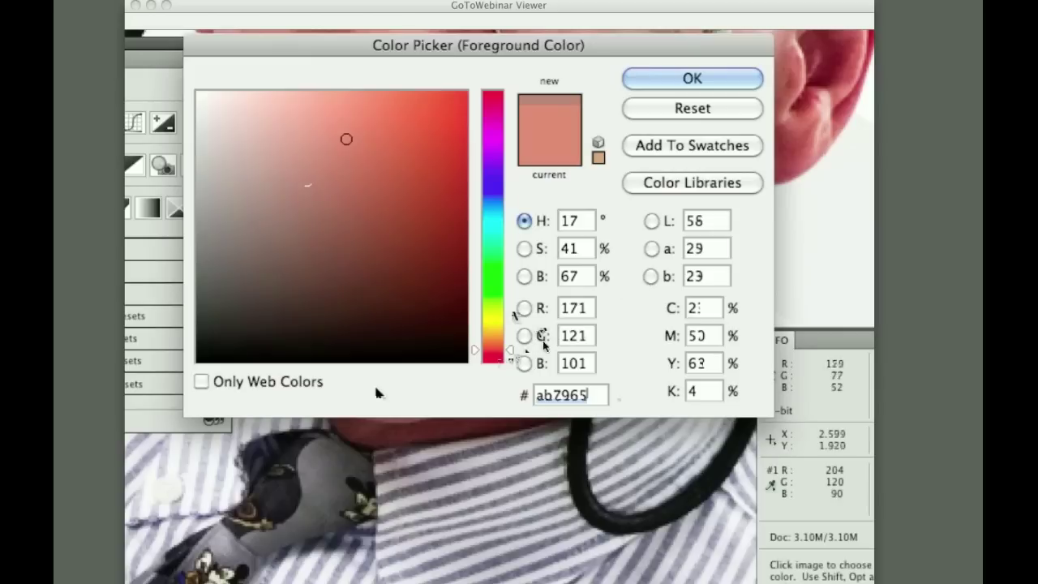
{"action": "key", "text": "Return"}
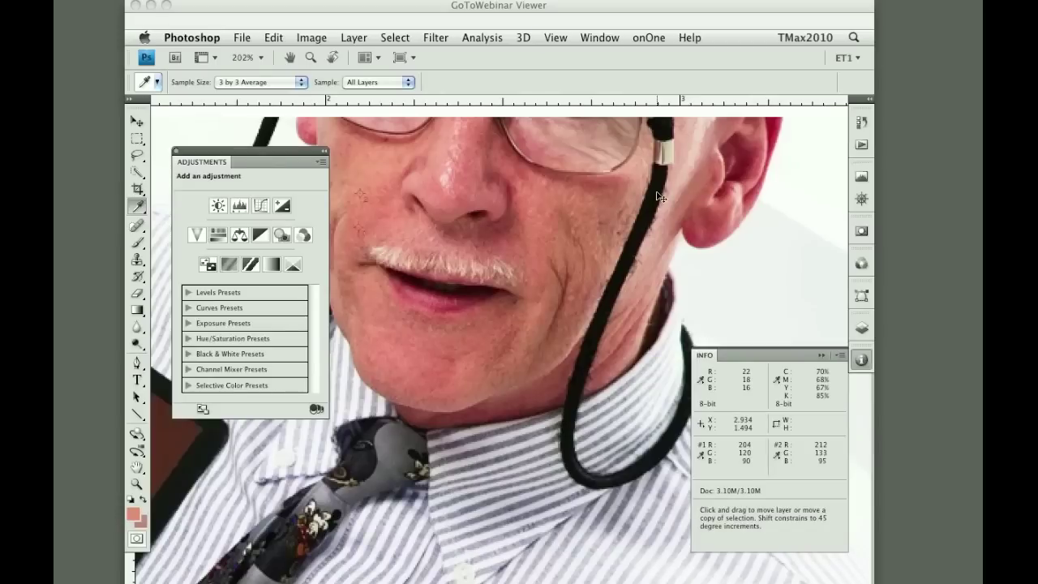
Fit the whole portrait in view and compare it without and with the Curves adjustment
{"action": "key", "text": "super+0"}
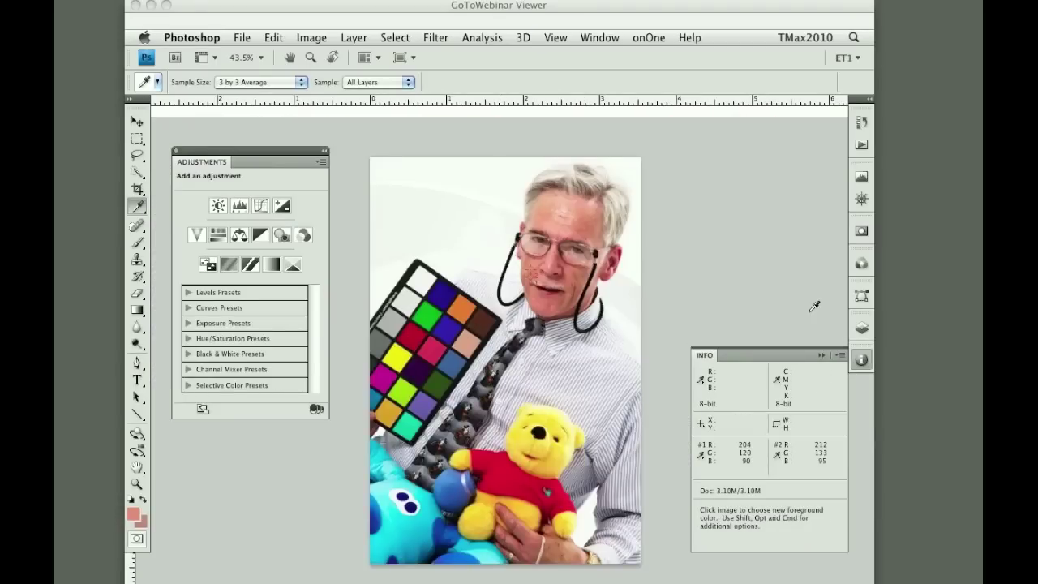
{"action": "key", "text": "super+z"}
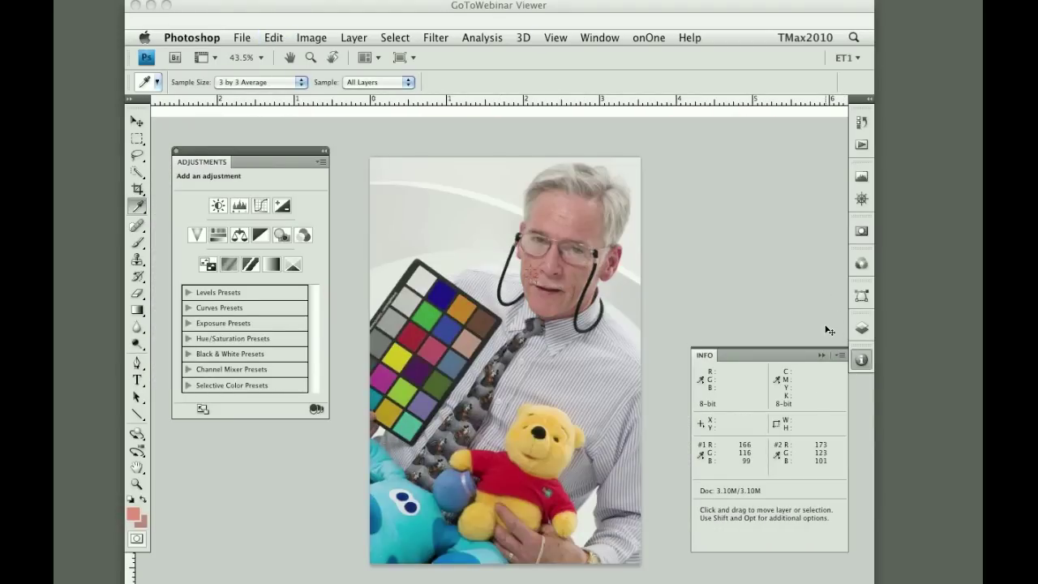
{"action": "key", "text": "super+z"}
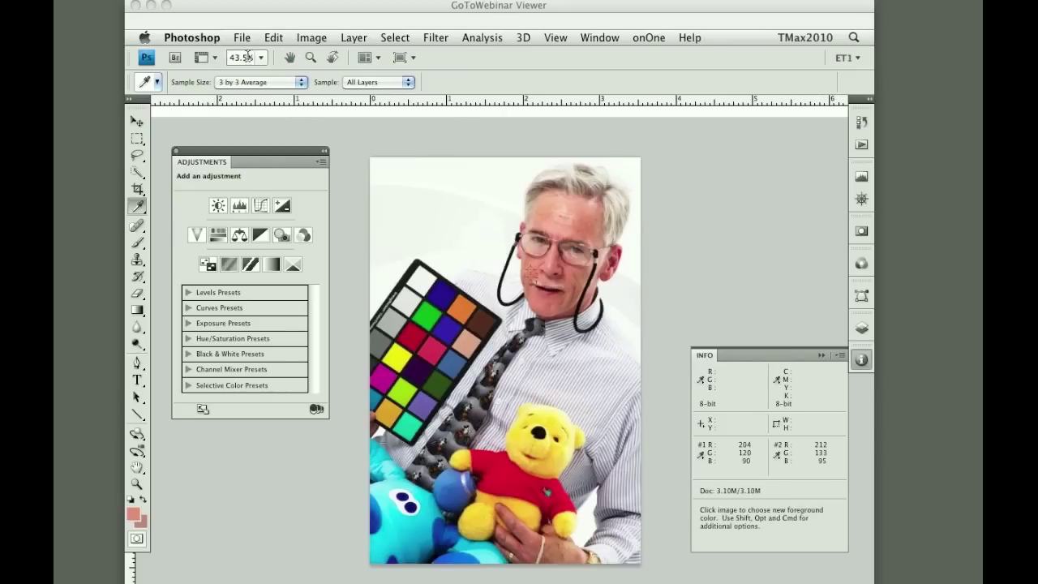
Preview fading the Curves adjustment in Luminosity mode at 100% opacity
{"action": "left_click", "coordinate": [272, 38]}
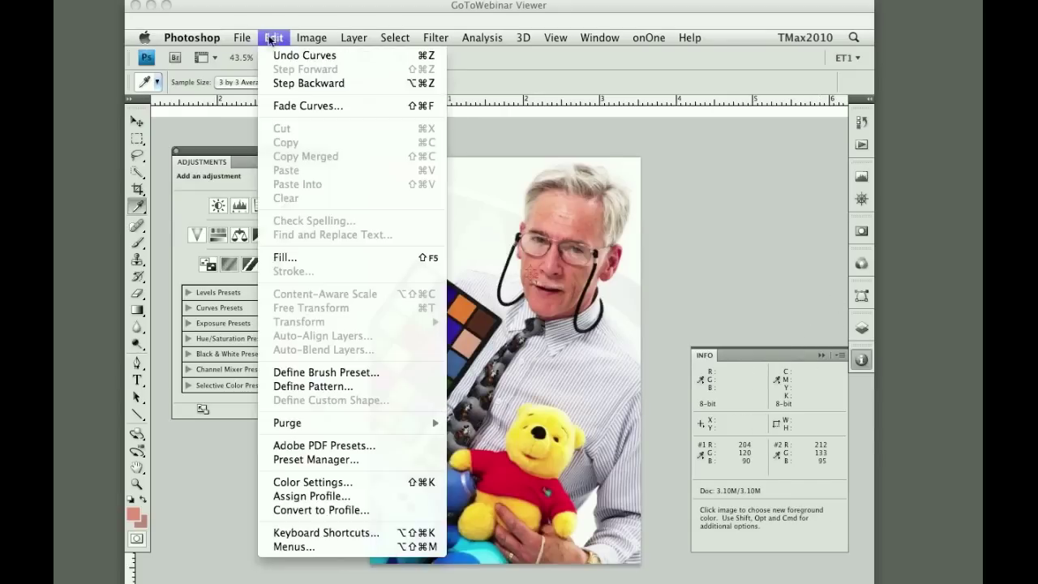
{"action": "left_click", "coordinate": [304, 105]}
{"action": "left_click_drag", "start_coordinate": [565, 165], "coordinate": [318, 131]}
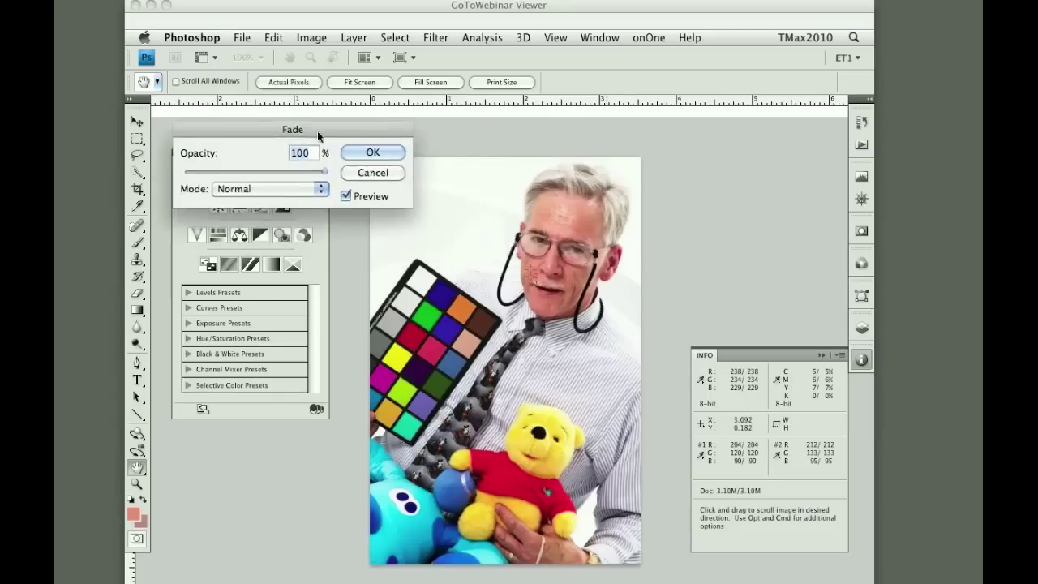
{"action": "left_click", "coordinate": [276, 191]}
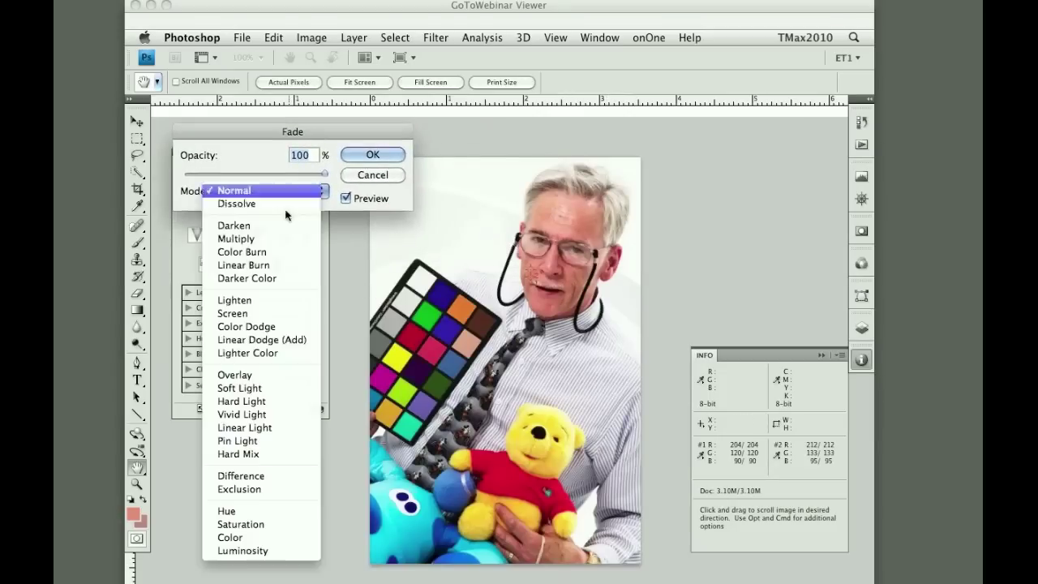
{"action": "left_click", "coordinate": [283, 551]}
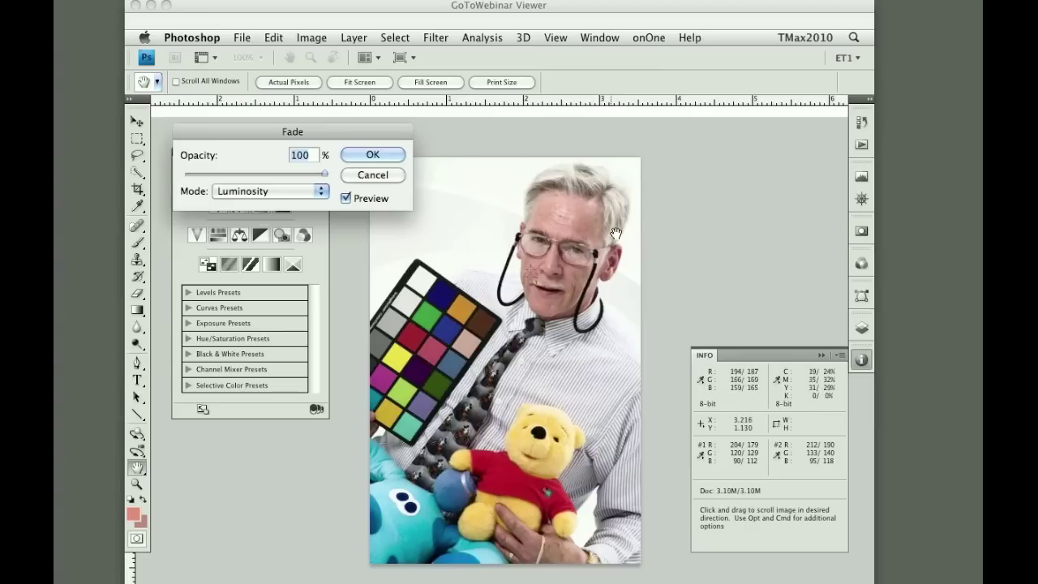
{"action": "left_click", "coordinate": [380, 174]}
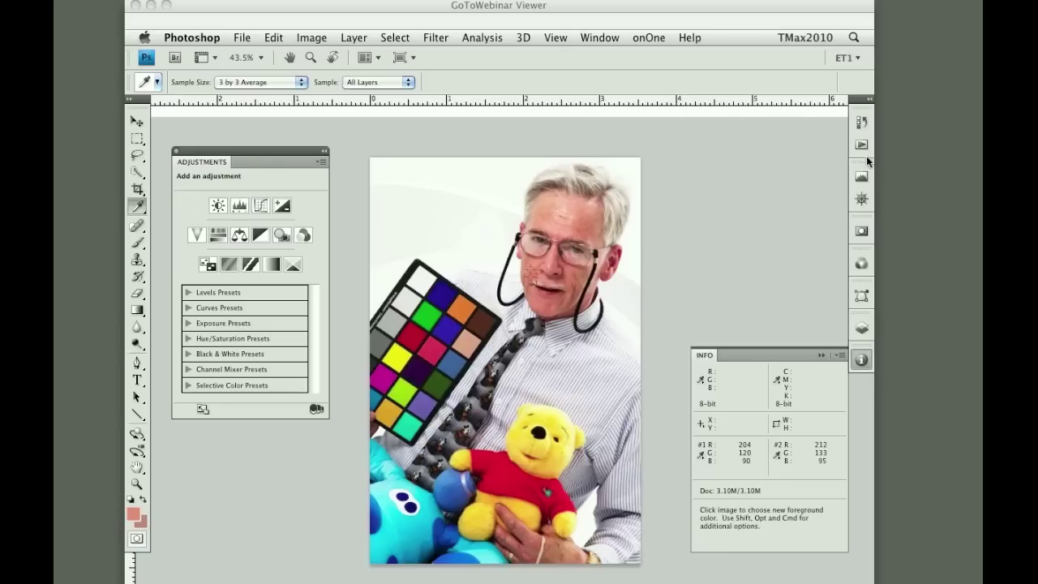
Revert the portrait to its Open history state
{"action": "left_click", "coordinate": [863, 122]}
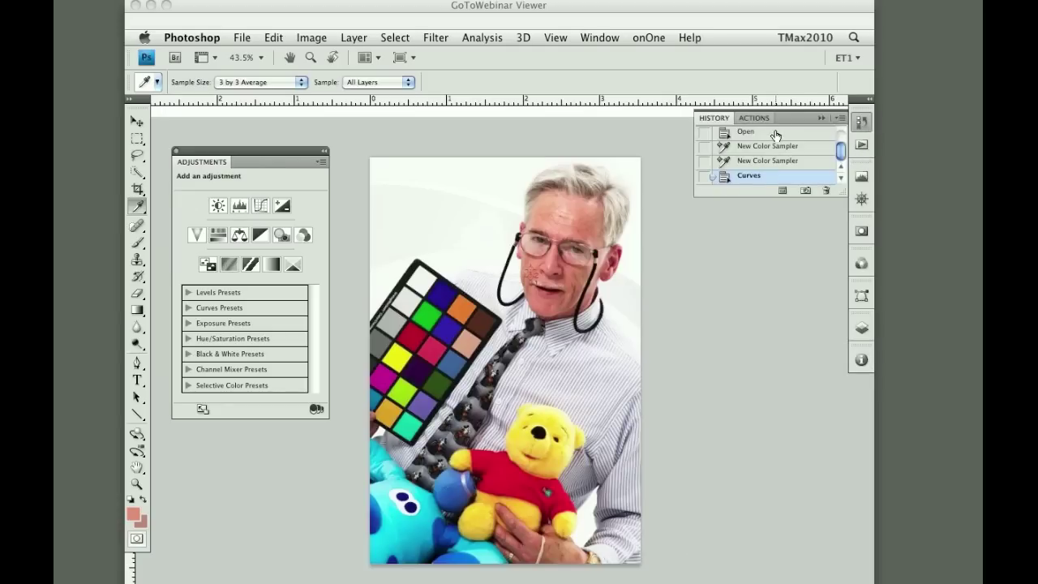
{"action": "left_click", "coordinate": [776, 135]}
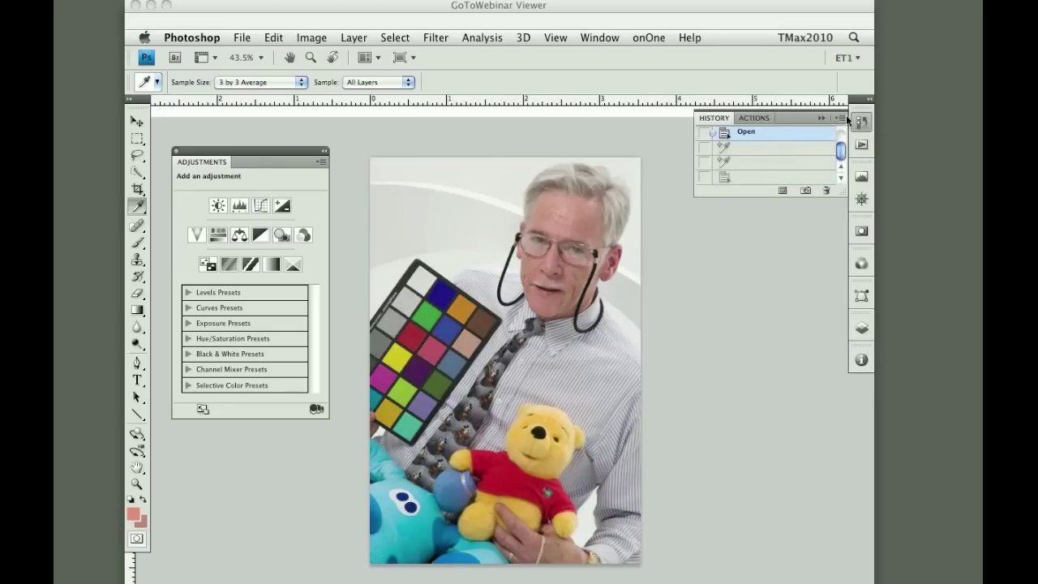
{"action": "left_click", "coordinate": [821, 118]}
Switch to the Dodge tool to view its Protect Tones option
{"action": "left_click", "coordinate": [137, 344]}
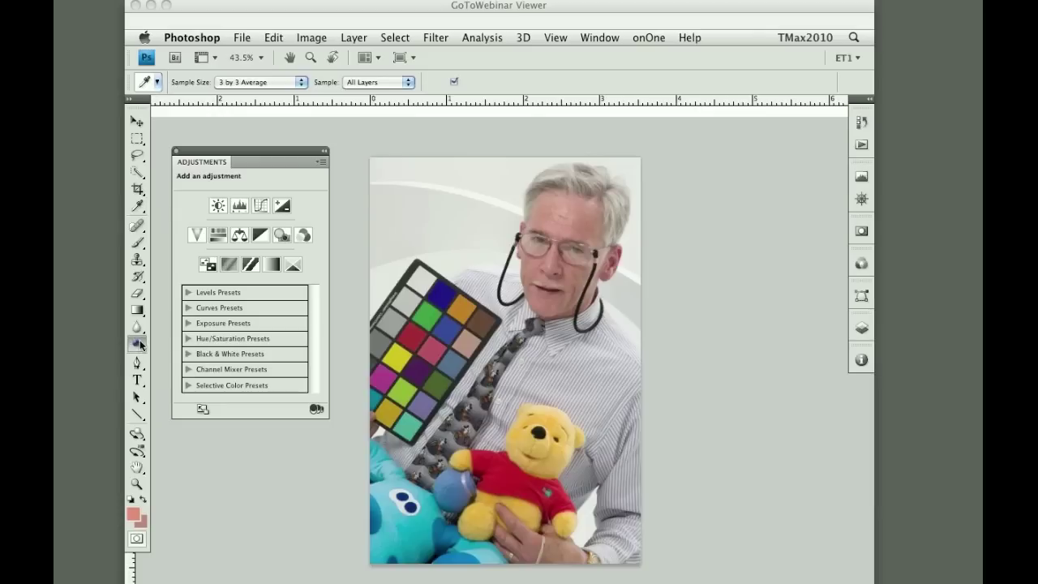
{"action": "left_click", "coordinate": [189, 341]}
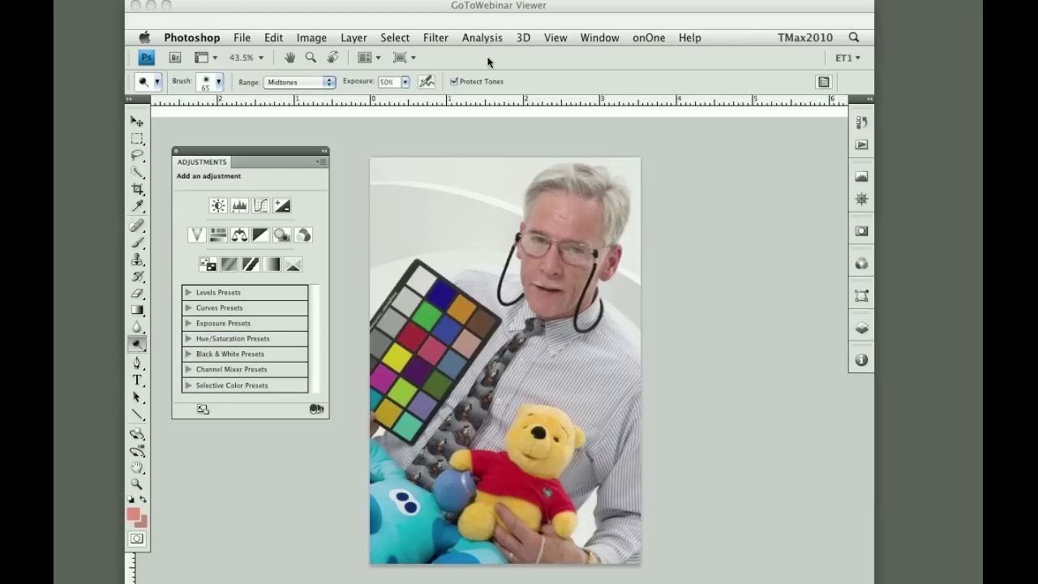
{"action": "scroll", "coordinate": [447, 62], "scroll_direction": "up", "scroll_amount": 5}
Close the portrait and Session 24 02.psd without saving changes
{"action": "left_click", "coordinate": [425, 210]}
{"action": "key", "text": "super+w"}
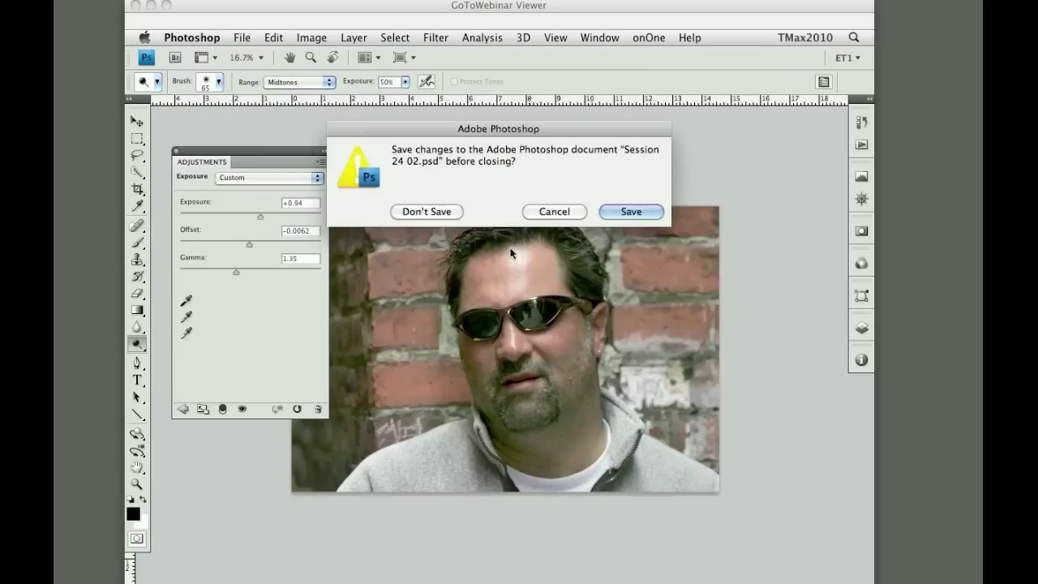
{"action": "left_click", "coordinate": [424, 209]}
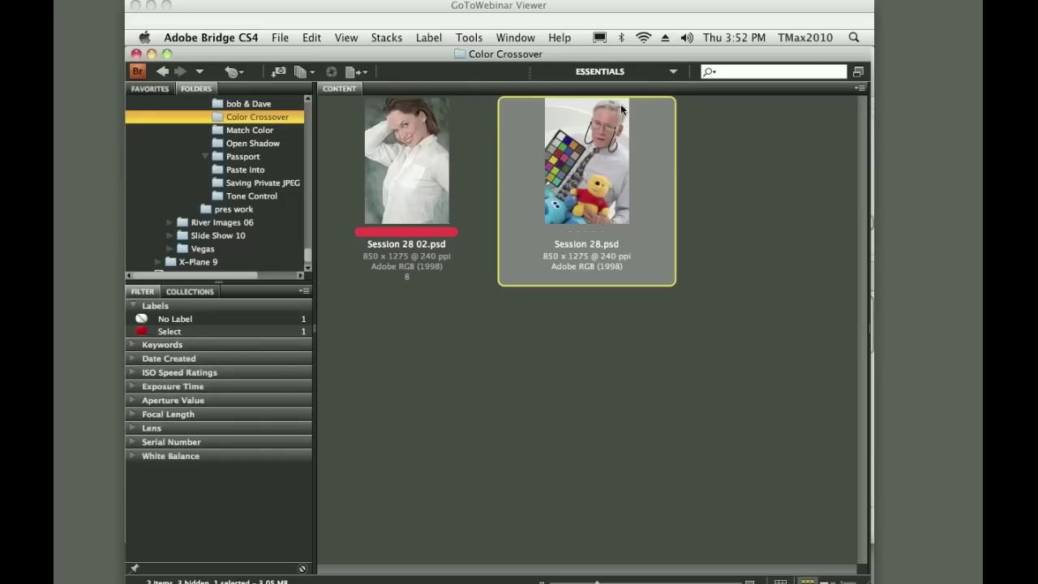
Switch to Bridge and browse the Fix it subfolders from Tone Control up to ACR Click Balance
{"action": "left_click", "coordinate": [264, 196]}
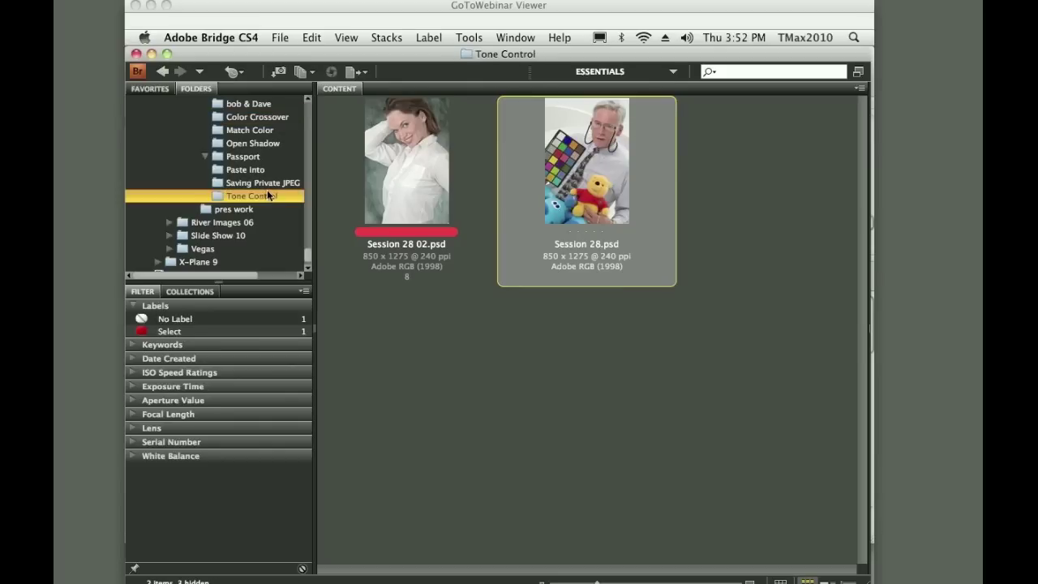
{"action": "left_click", "coordinate": [266, 185]}
{"action": "left_click", "coordinate": [258, 170]}
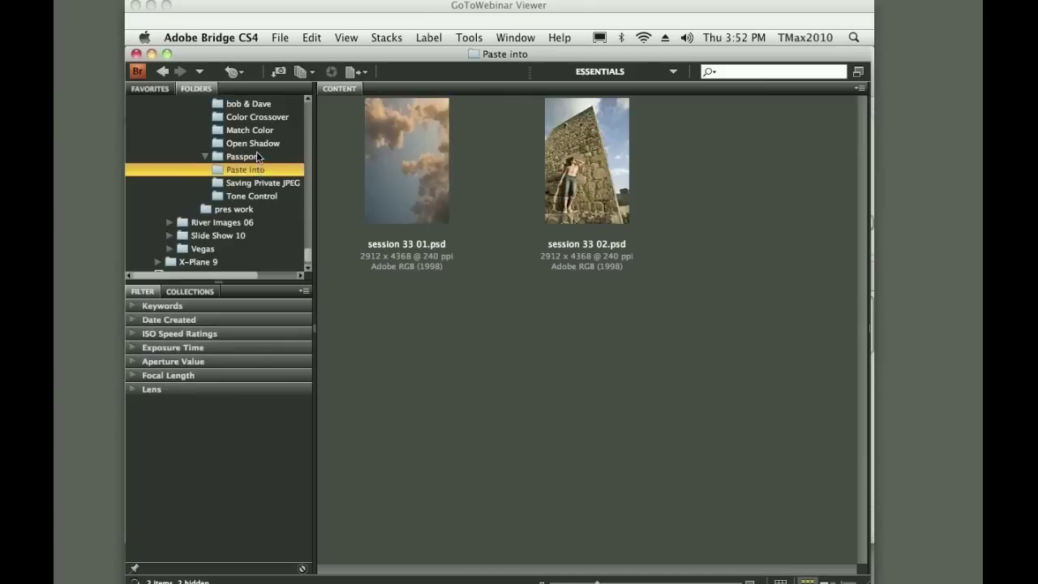
{"action": "left_click", "coordinate": [256, 156]}
{"action": "left_click", "coordinate": [264, 142]}
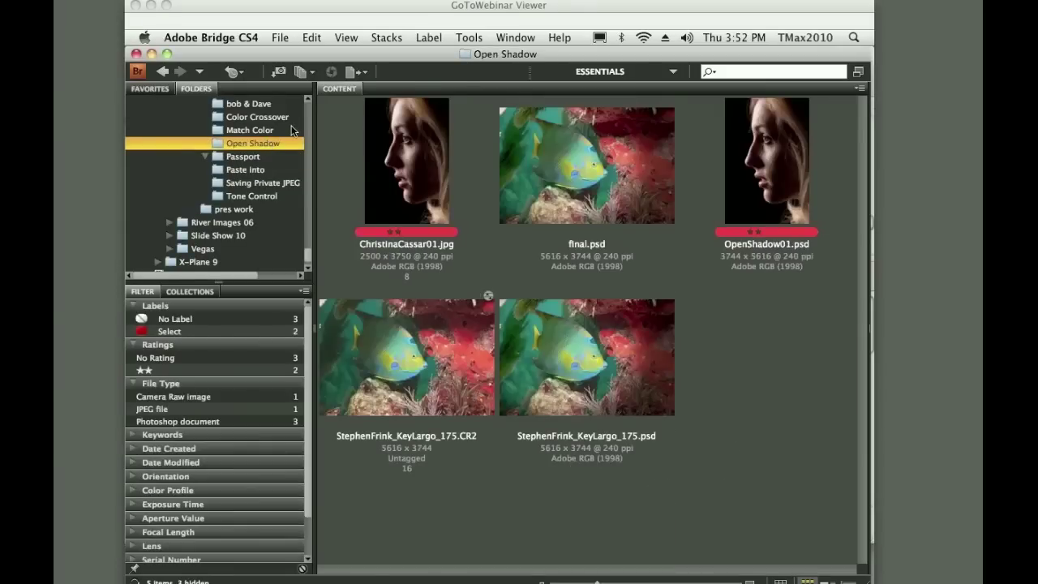
{"action": "left_click", "coordinate": [267, 130]}
{"action": "key", "text": "Up"}
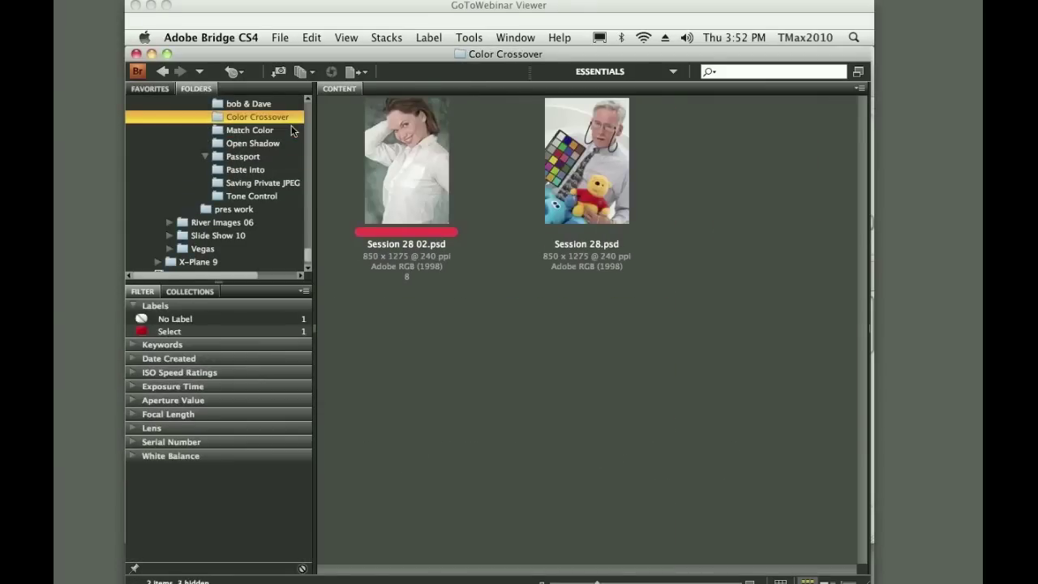
{"action": "key", "text": "Up"}
{"action": "key", "text": "Up"}
{"action": "key", "text": "Up"}
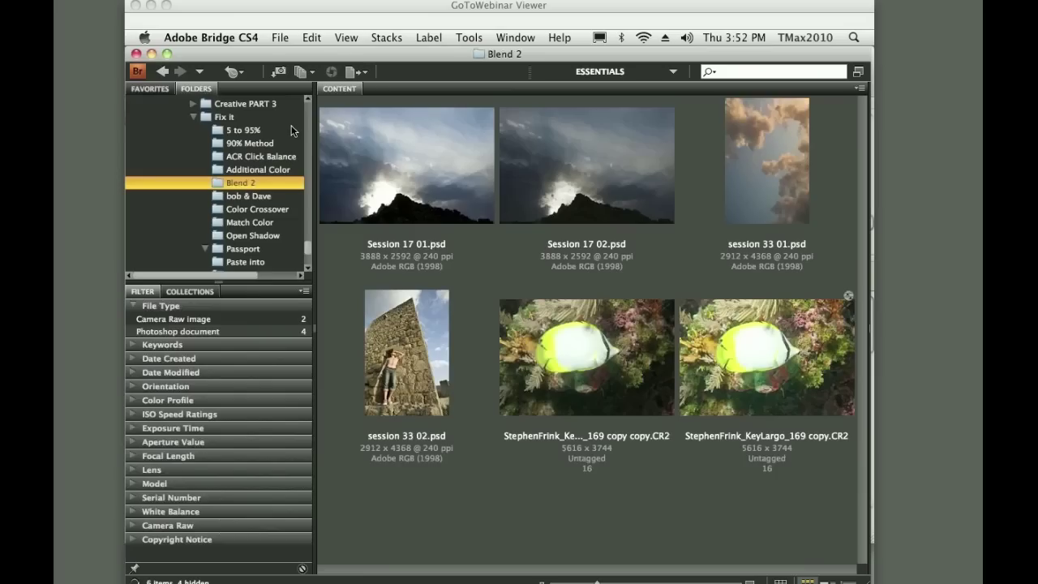
{"action": "key", "text": "Up"}
{"action": "key", "text": "Up"}
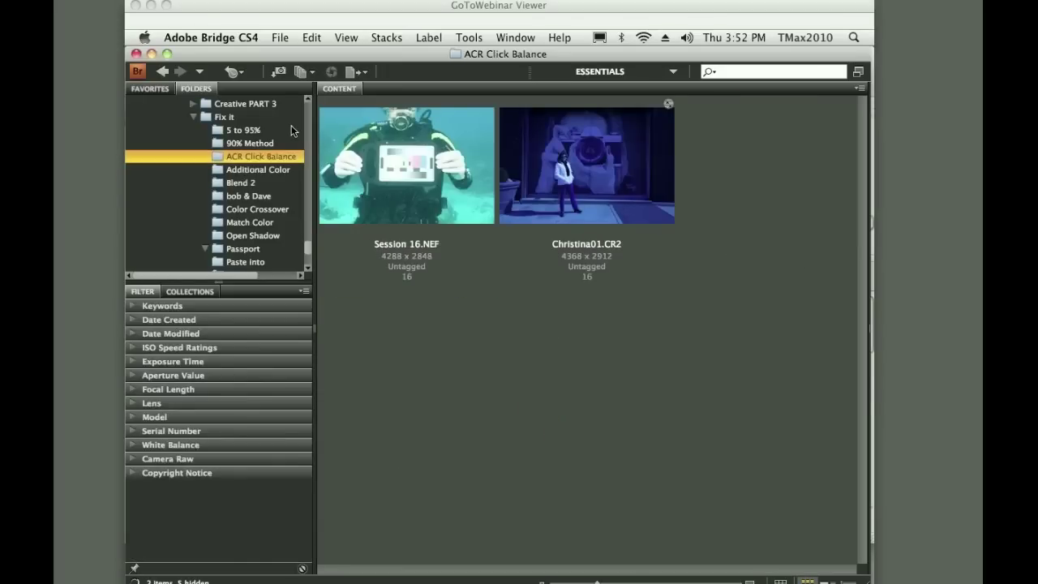
Open peter Mask 1.jpg and peter_bg.jpg from the Fix it folder in Photoshop
{"action": "key", "text": "Up"}
{"action": "key", "text": "Up"}
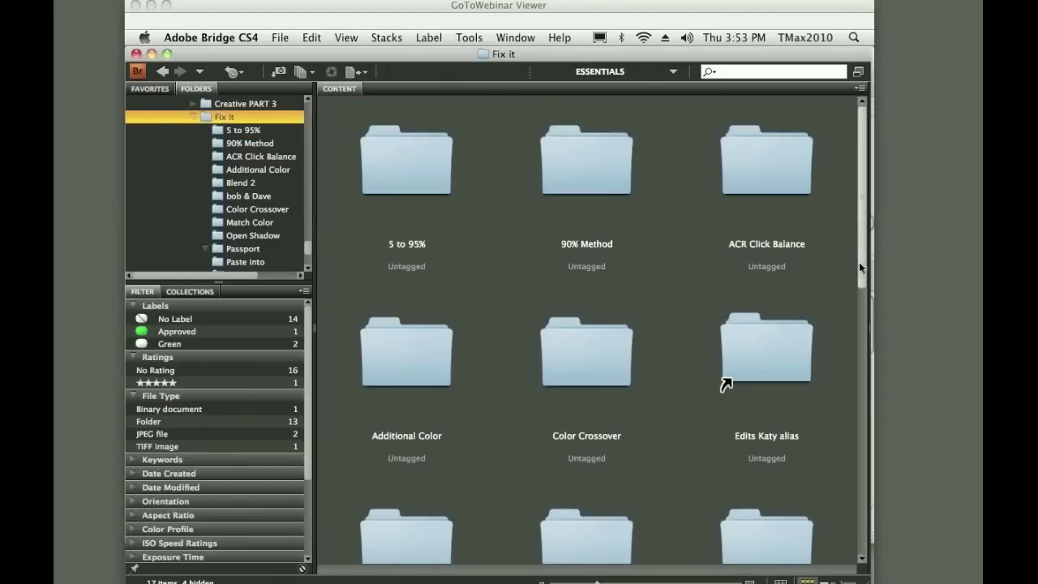
{"action": "left_click_drag", "start_coordinate": [861, 265], "coordinate": [816, 464]}
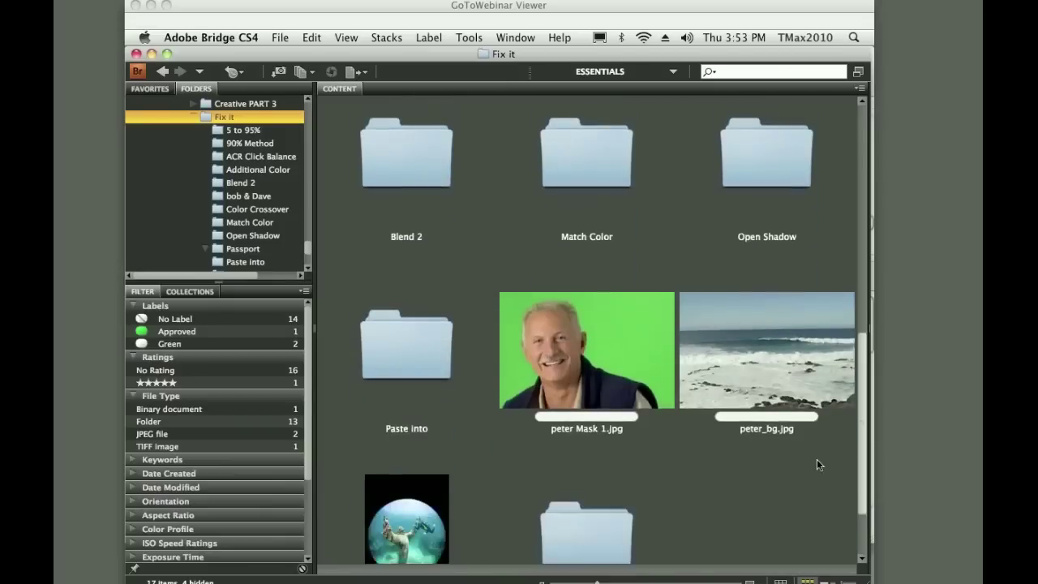
{"action": "left_click", "coordinate": [670, 332]}
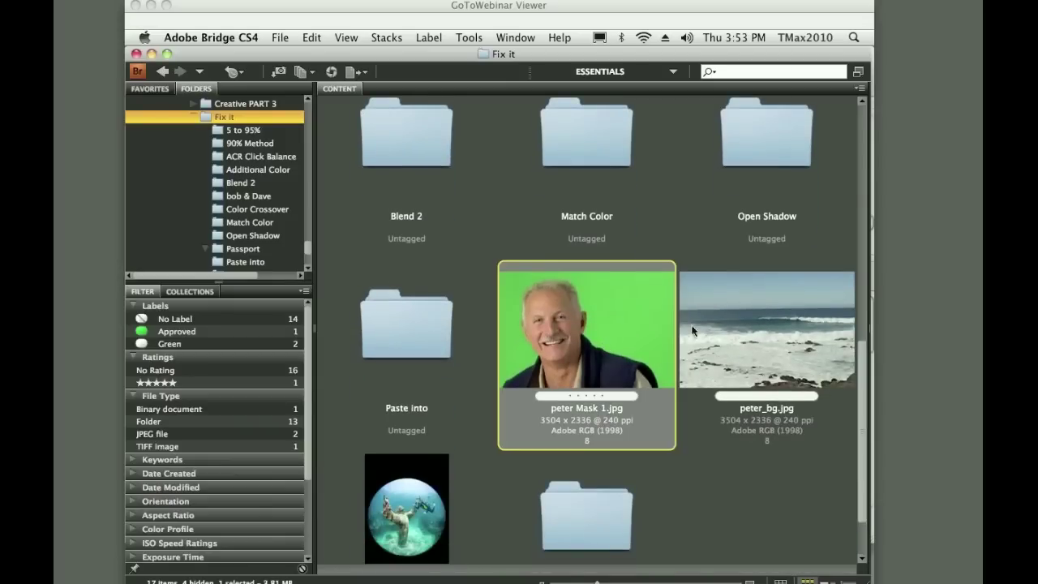
{"action": "left_click", "coordinate": [769, 332], "text": "shift"}
{"action": "key", "text": "super+o"}
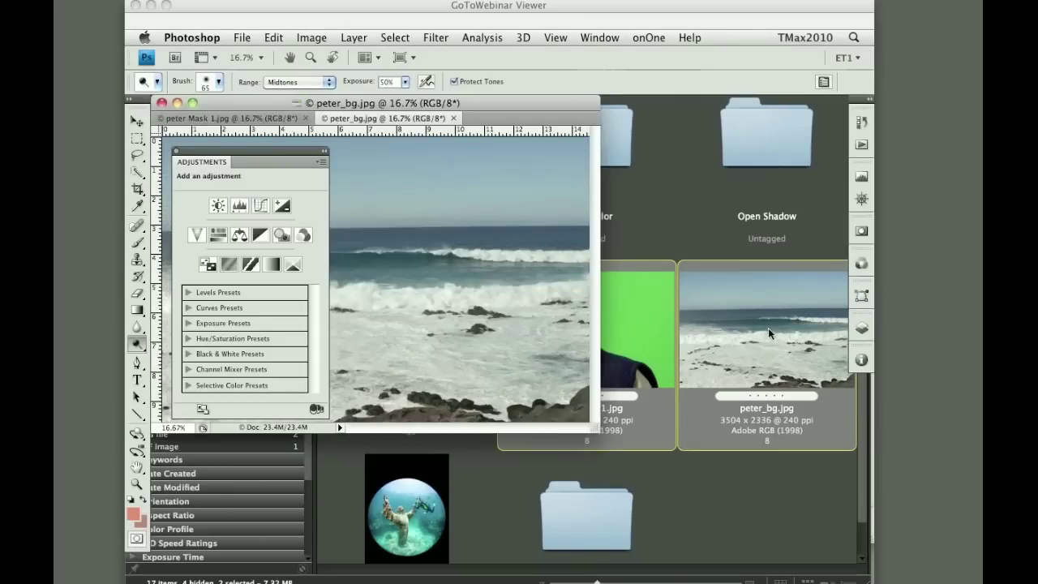
Show the green-screen portrait in full-screen mode and group the Layers panel with the Adjustments panel
{"action": "key", "text": "f"}
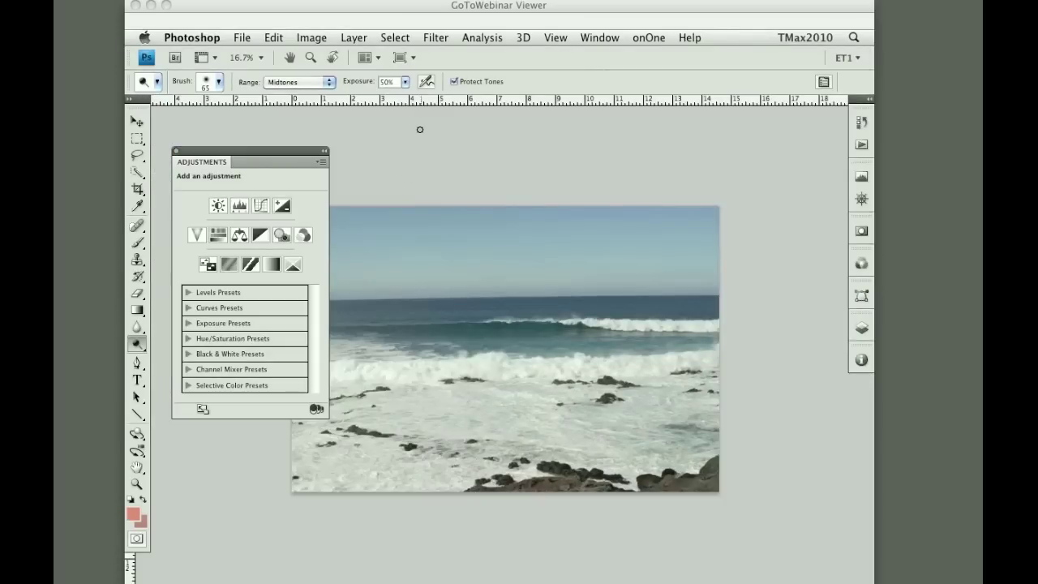
{"action": "key", "text": "ctrl+Tab"}
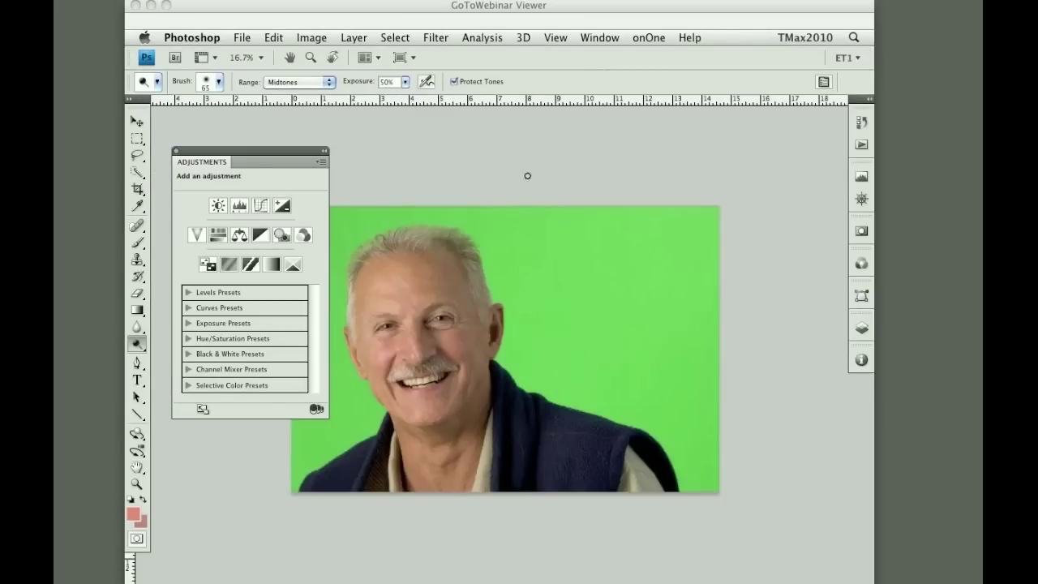
{"action": "left_click_drag", "start_coordinate": [284, 167], "coordinate": [267, 130]}
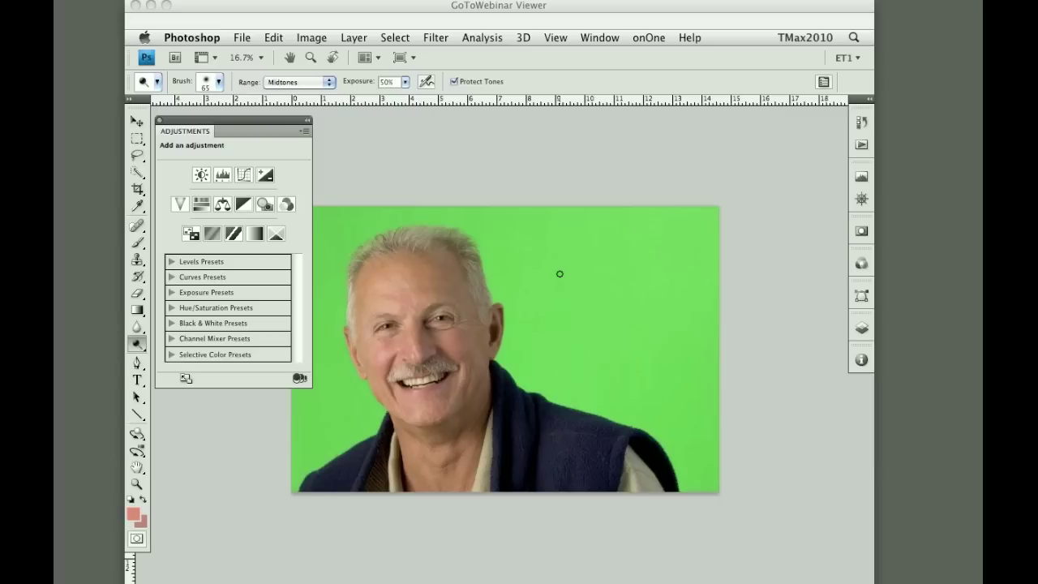
{"action": "left_click", "coordinate": [862, 232]}
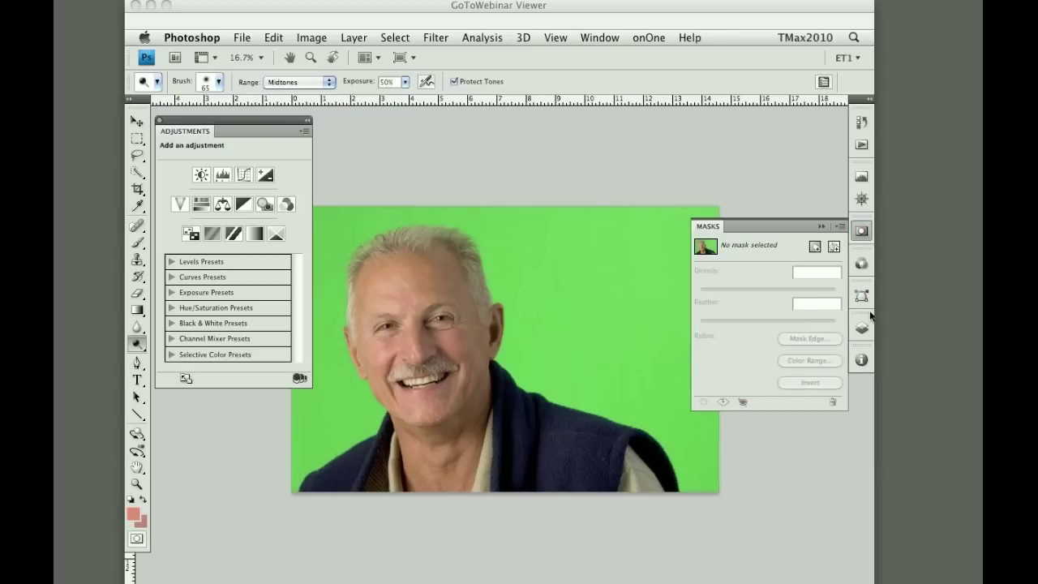
{"action": "left_click", "coordinate": [863, 328]}
{"action": "left_click_drag", "start_coordinate": [792, 320], "coordinate": [267, 135]}
Add a pixel mask to the green-screen portrait and widen the Layers panel to fit its thumbnails
{"action": "left_click", "coordinate": [862, 232]}
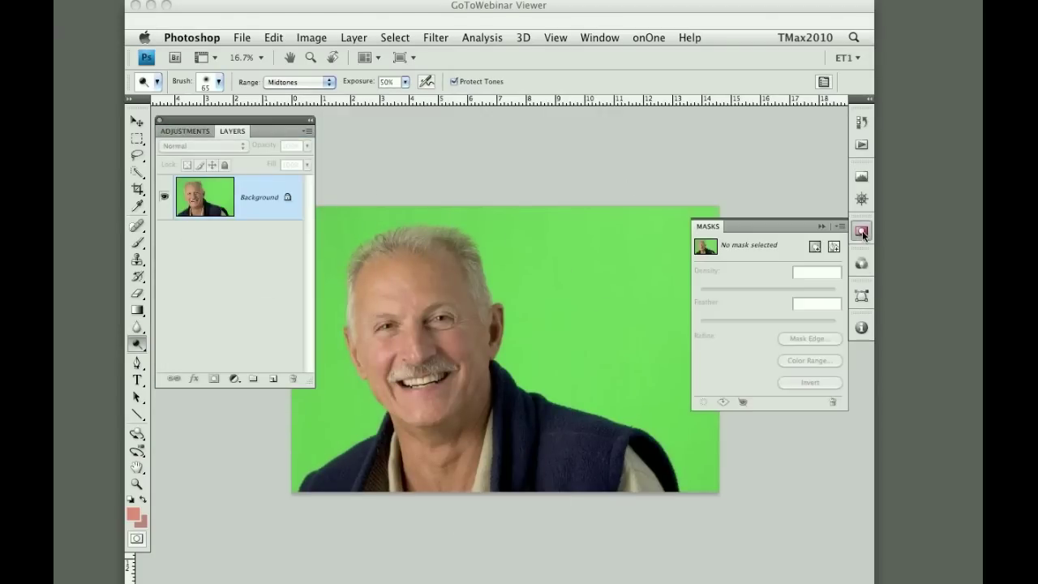
{"action": "left_click", "coordinate": [816, 248]}
{"action": "left_click", "coordinate": [816, 248]}
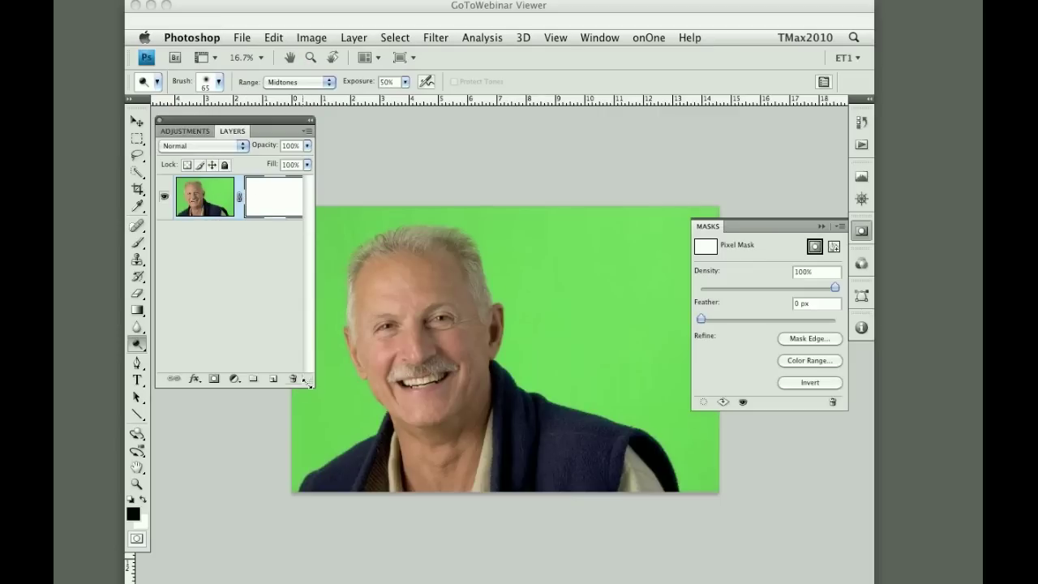
{"action": "left_click_drag", "start_coordinate": [310, 383], "coordinate": [340, 375]}
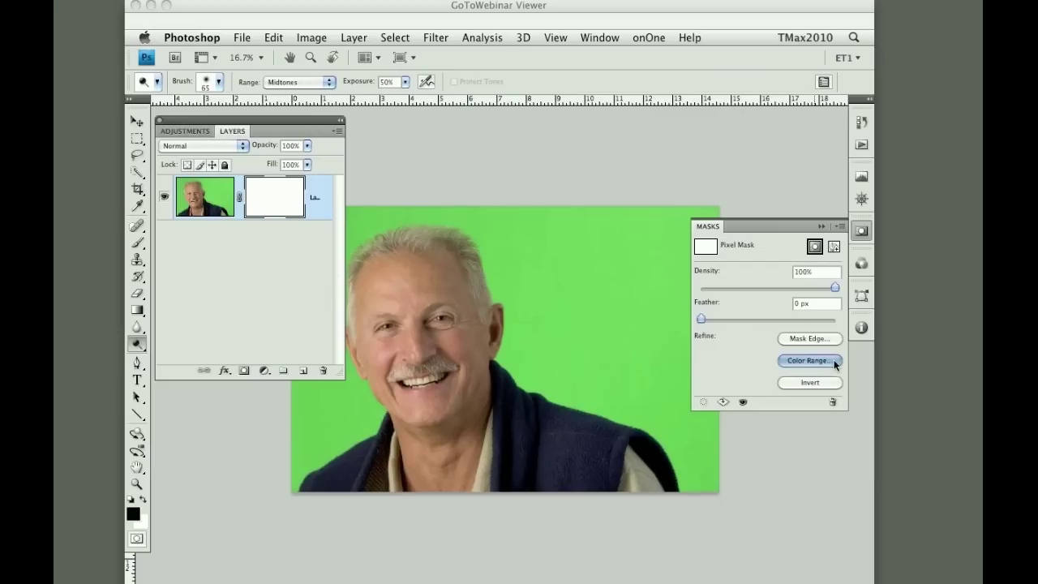
Start Color Range for the portrait's mask with Fuzziness 40 and sample the green backdrop
{"action": "left_click", "coordinate": [406, 37]}
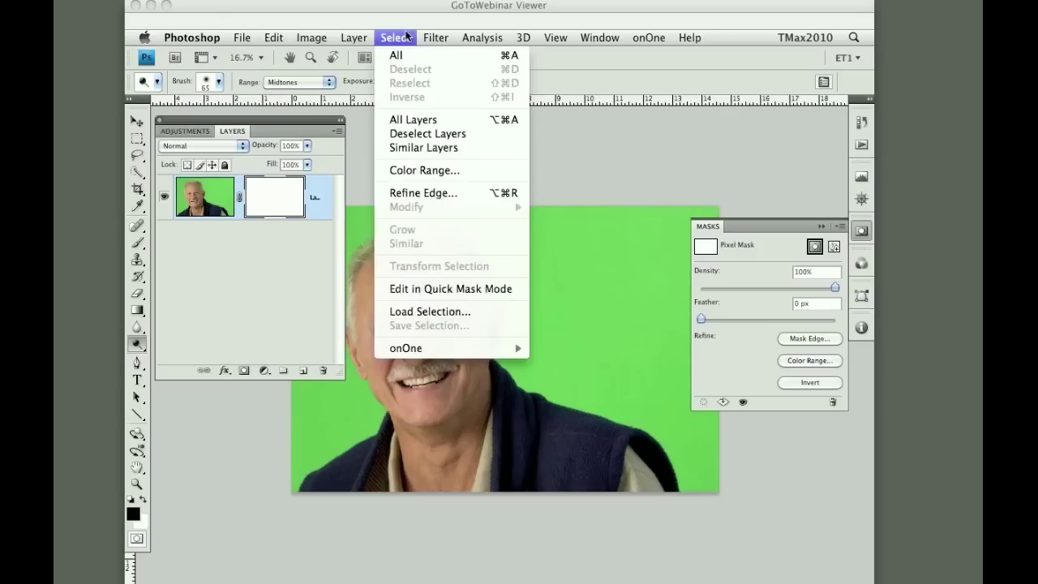
{"action": "left_click", "coordinate": [840, 391]}
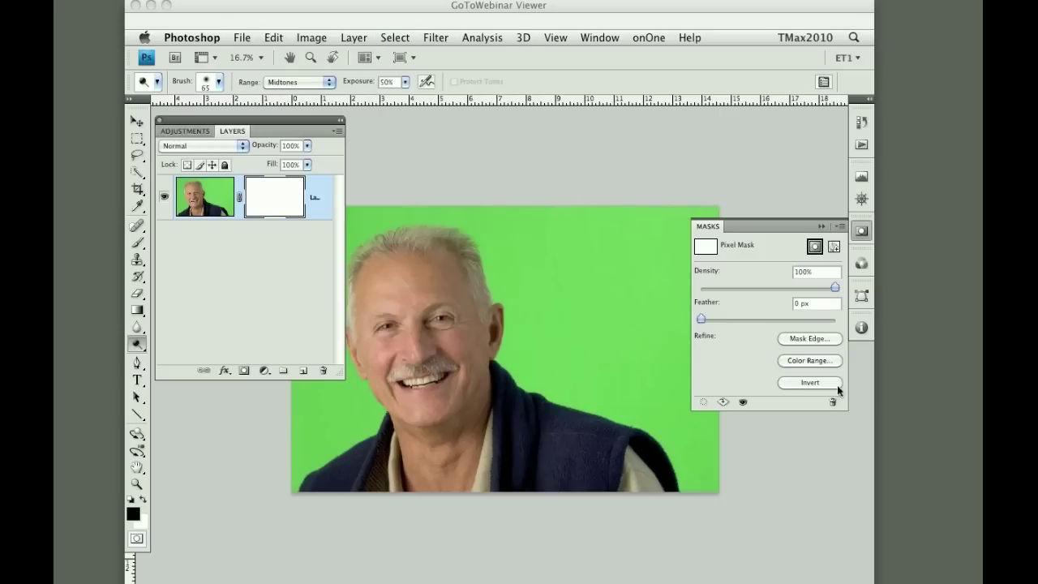
{"action": "left_click", "coordinate": [832, 362]}
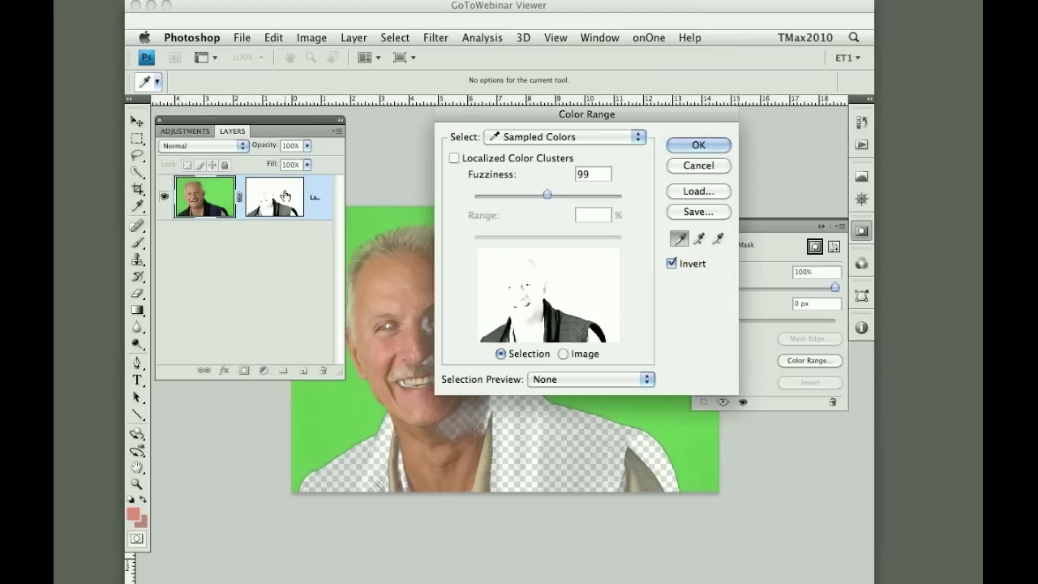
{"action": "left_click", "coordinate": [557, 169]}
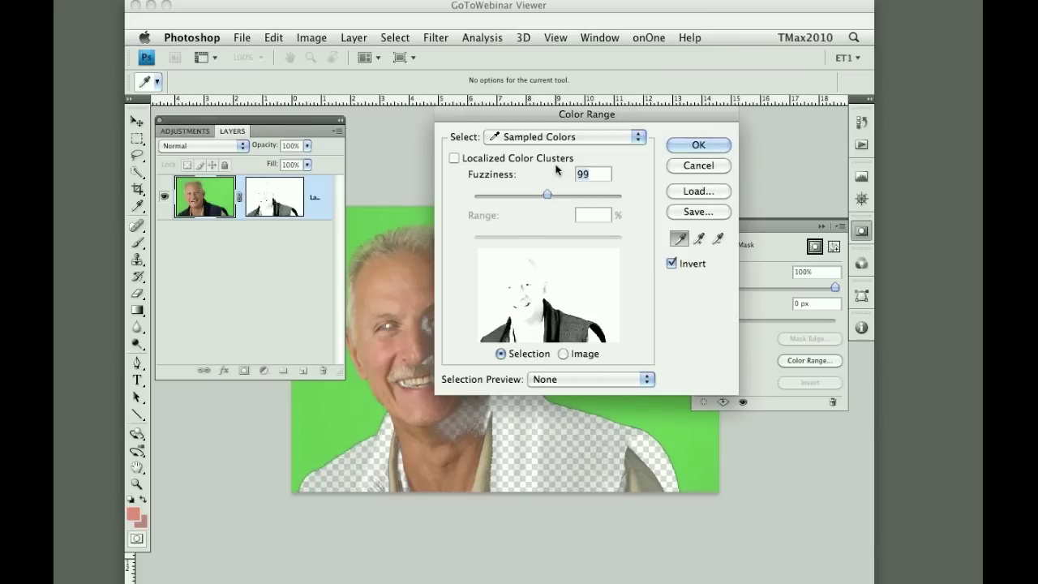
{"action": "type", "text": "40"}
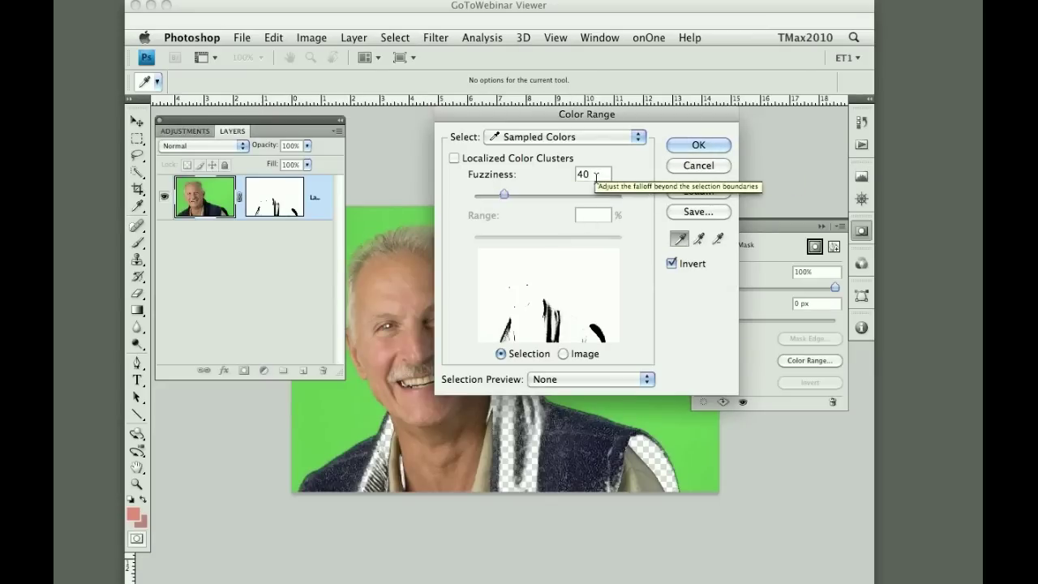
{"action": "left_click", "coordinate": [597, 277]}
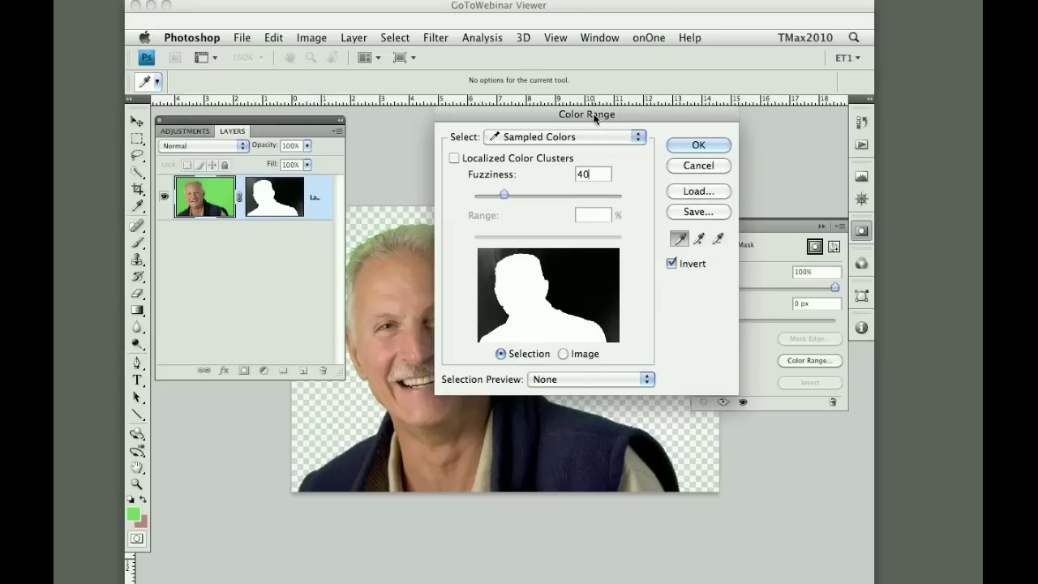
Raise the Color Range Fuzziness to 96 to refine the man's outline and apply it to the mask
{"action": "left_click_drag", "start_coordinate": [595, 118], "coordinate": [668, 130]}
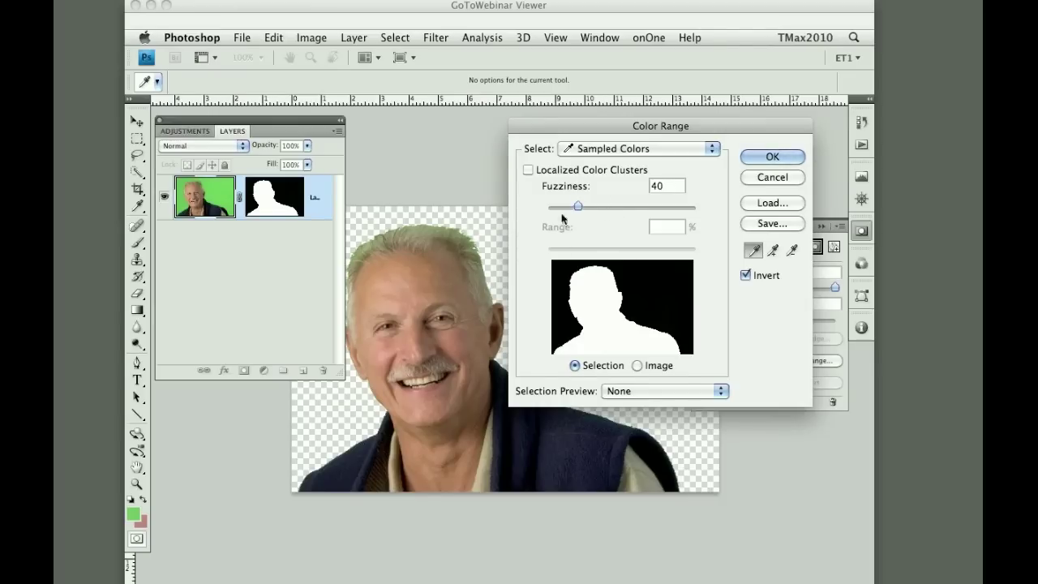
{"action": "left_click_drag", "start_coordinate": [579, 206], "coordinate": [615, 206]}
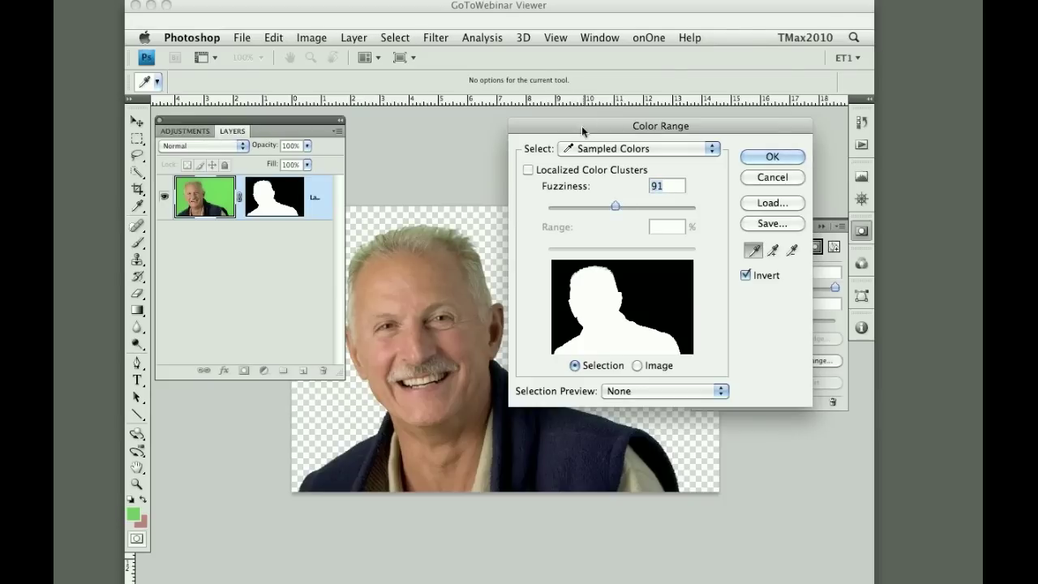
{"action": "left_click_drag", "start_coordinate": [582, 130], "coordinate": [649, 121]}
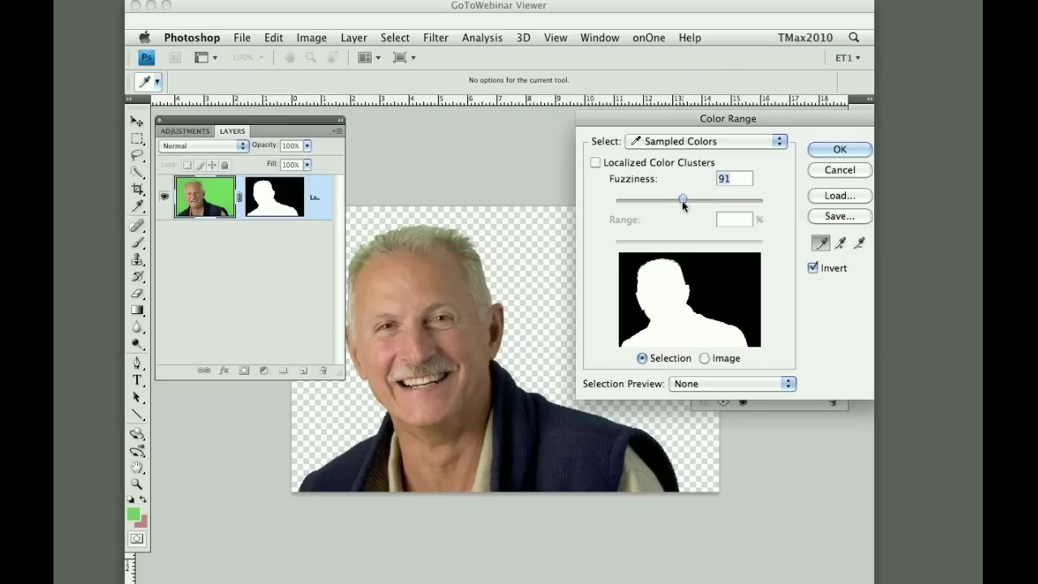
{"action": "mouse_move", "coordinate": [682, 200]}
{"action": "left_mouse_down"}
{"action": "mouse_move", "coordinate": [709, 201]}
{"action": "mouse_move", "coordinate": [680, 201]}
{"action": "left_mouse_up"}
{"action": "left_click_drag", "start_coordinate": [687, 198], "coordinate": [691, 198]}
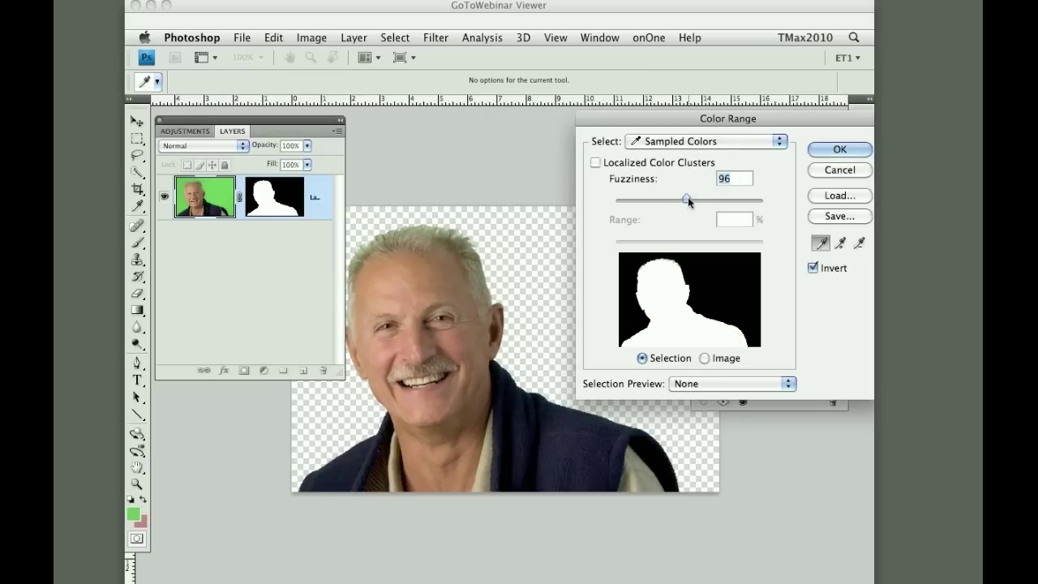
{"action": "left_click", "coordinate": [841, 151]}
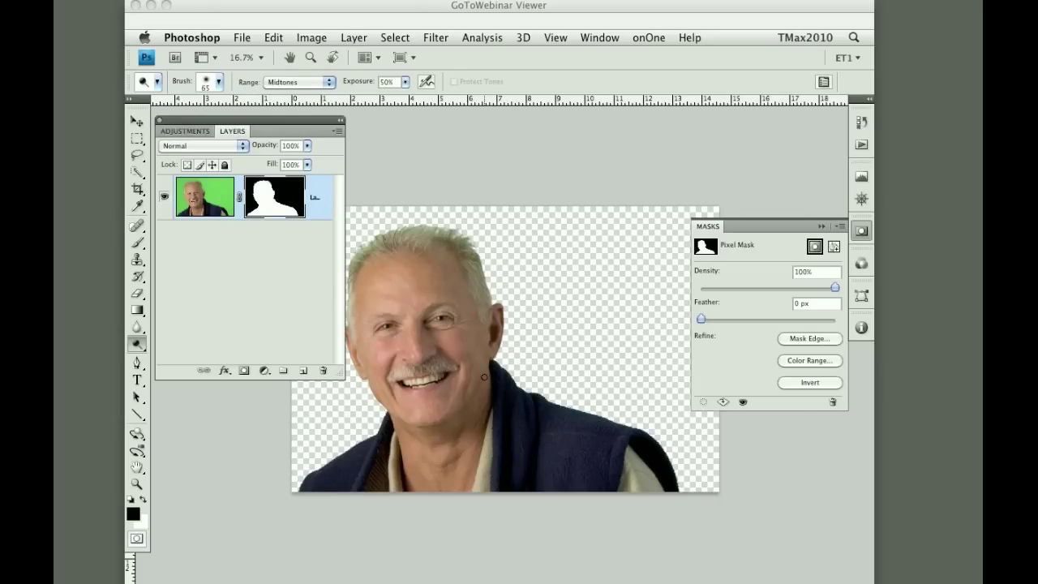
Move the masked portrait layer into peter_bg.jpg, aligned over the ocean background, and show the composite in full-screen mode
{"action": "key", "text": "f"}
{"action": "key", "text": "f"}
{"action": "key", "text": "f"}
{"action": "key", "text": "v"}
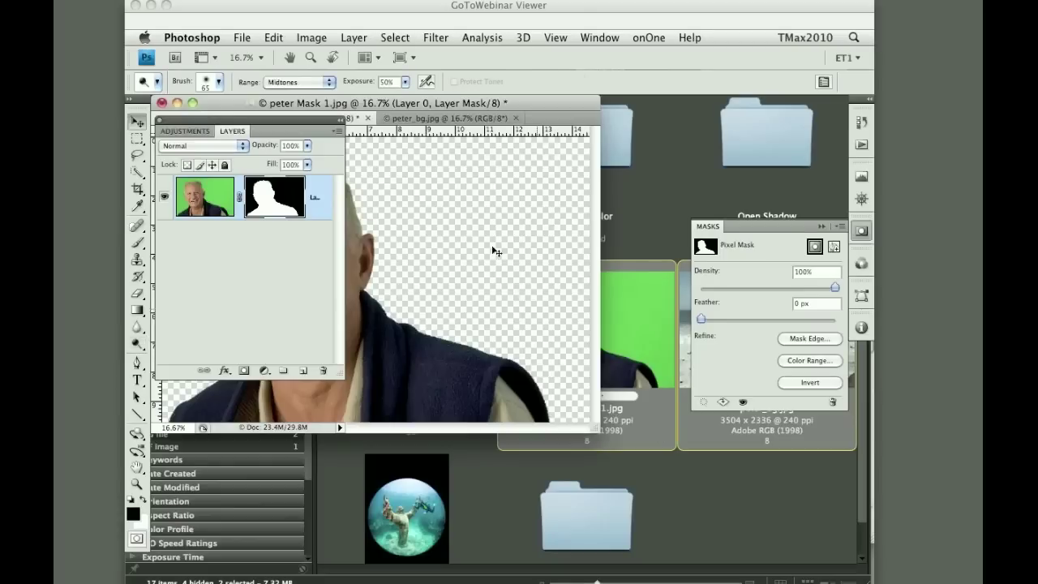
{"action": "left_click_drag", "start_coordinate": [283, 129], "coordinate": [294, 296]}
{"action": "left_click_drag", "start_coordinate": [319, 215], "coordinate": [424, 181]}
{"action": "key", "text": "f"}
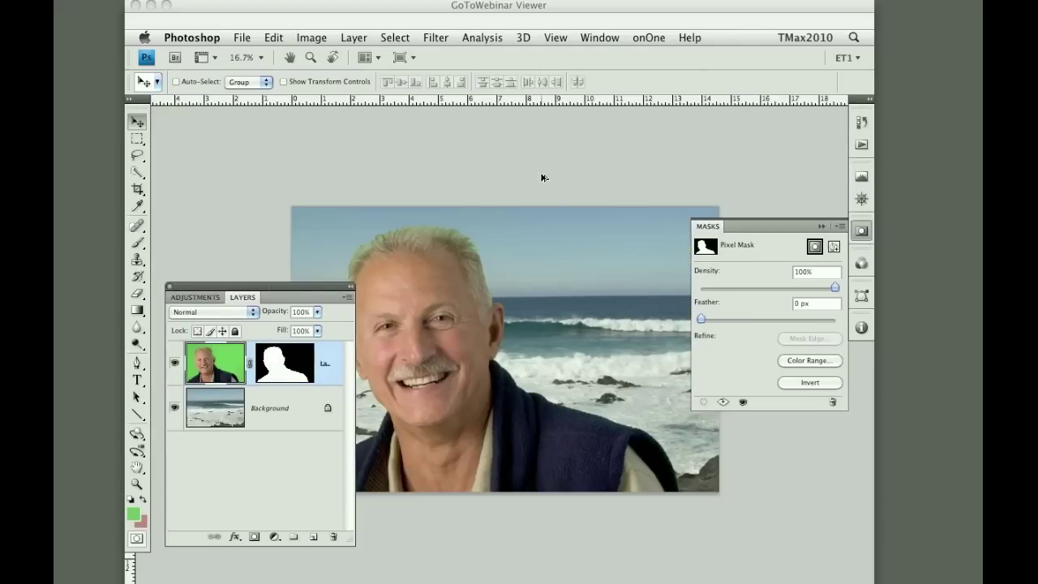
Examine the cut-out edges around the man's hair and ears at 100% for leftover green fringing
{"action": "key", "text": "Tab"}
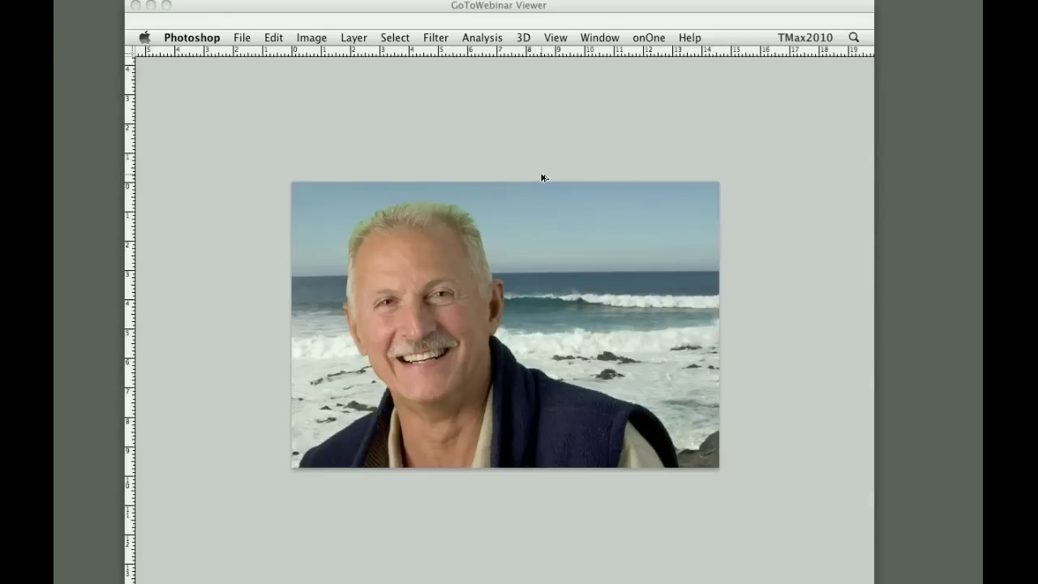
{"action": "key", "text": "super+alt+0"}
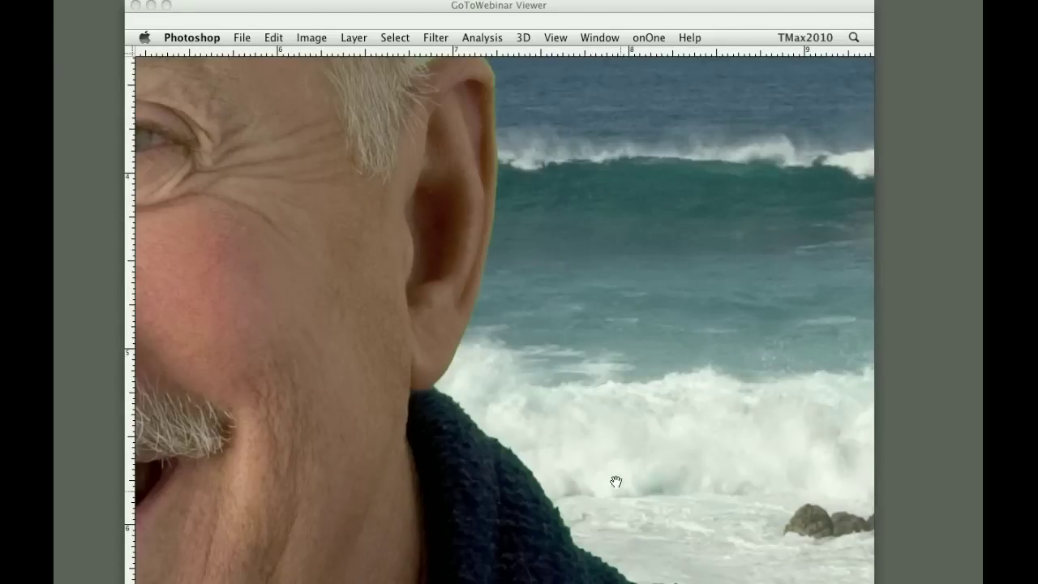
{"action": "left_click_drag", "start_coordinate": [560, 401], "coordinate": [543, 373]}
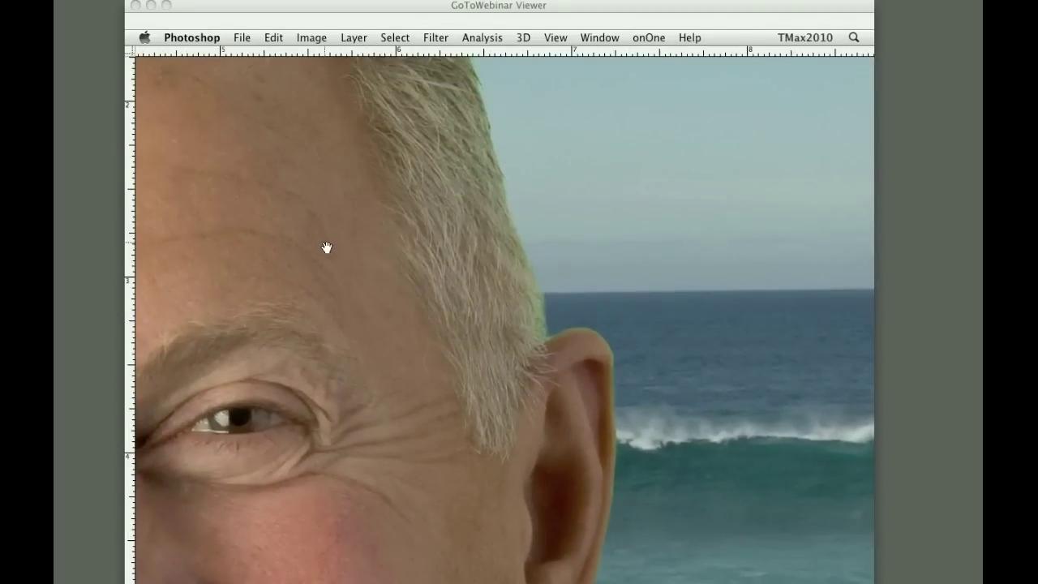
{"action": "left_click_drag", "start_coordinate": [326, 248], "coordinate": [478, 463]}
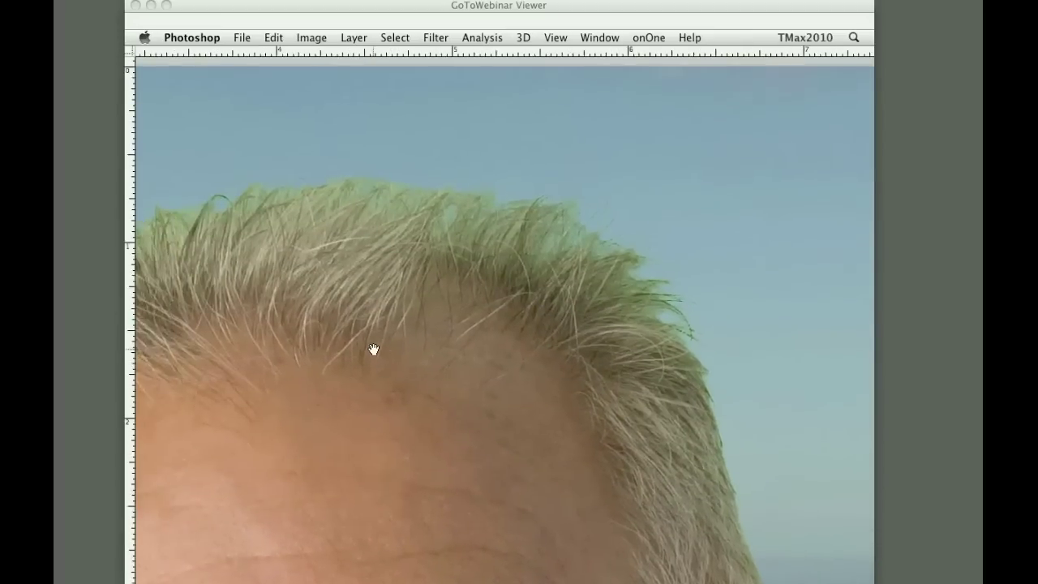
{"action": "left_click_drag", "start_coordinate": [373, 348], "coordinate": [625, 299]}
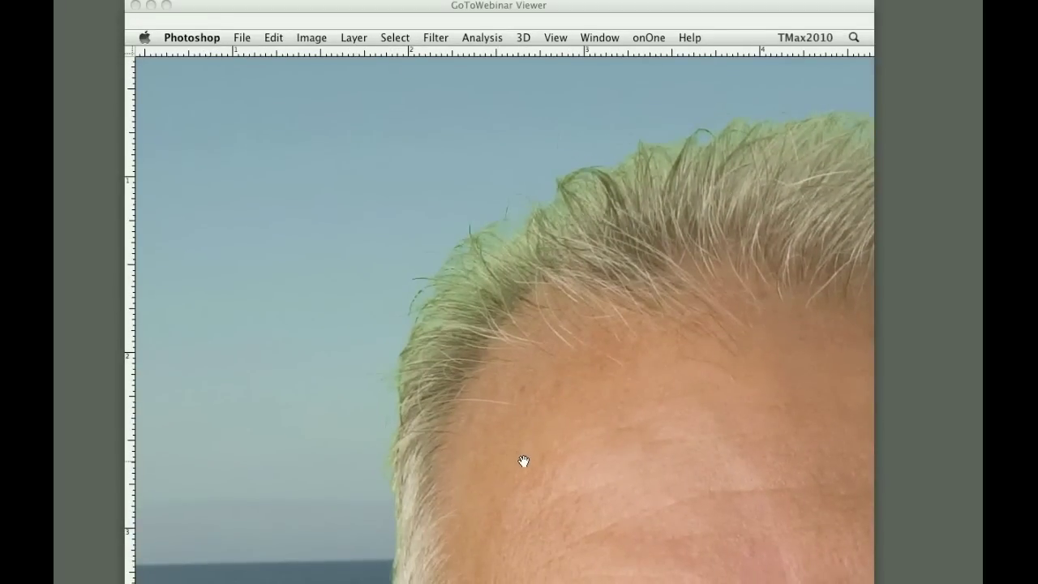
{"action": "left_click_drag", "start_coordinate": [523, 461], "coordinate": [511, 238]}
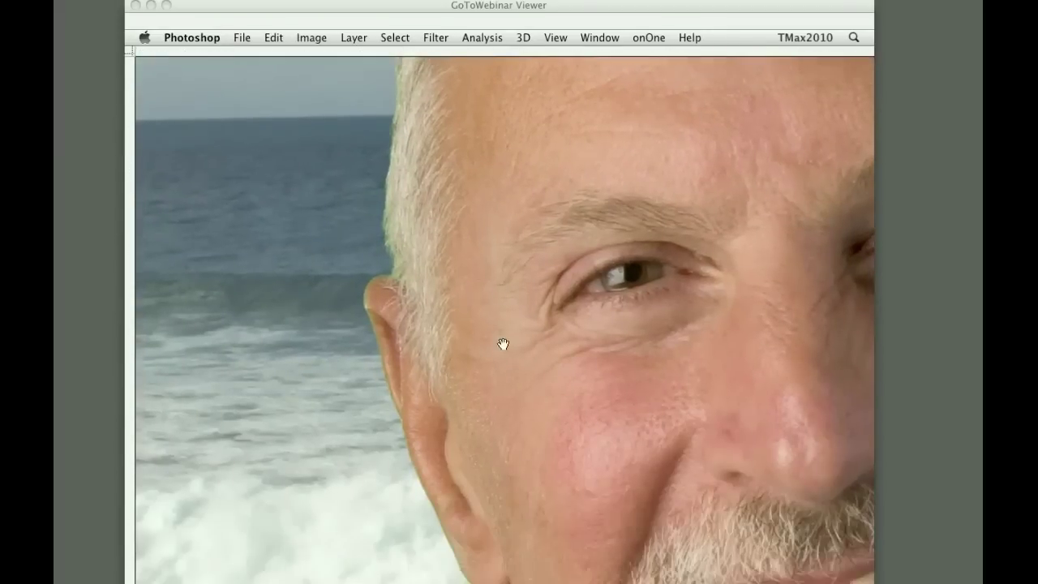
{"action": "key", "text": "super+minus"}
{"action": "key", "text": "super+minus"}
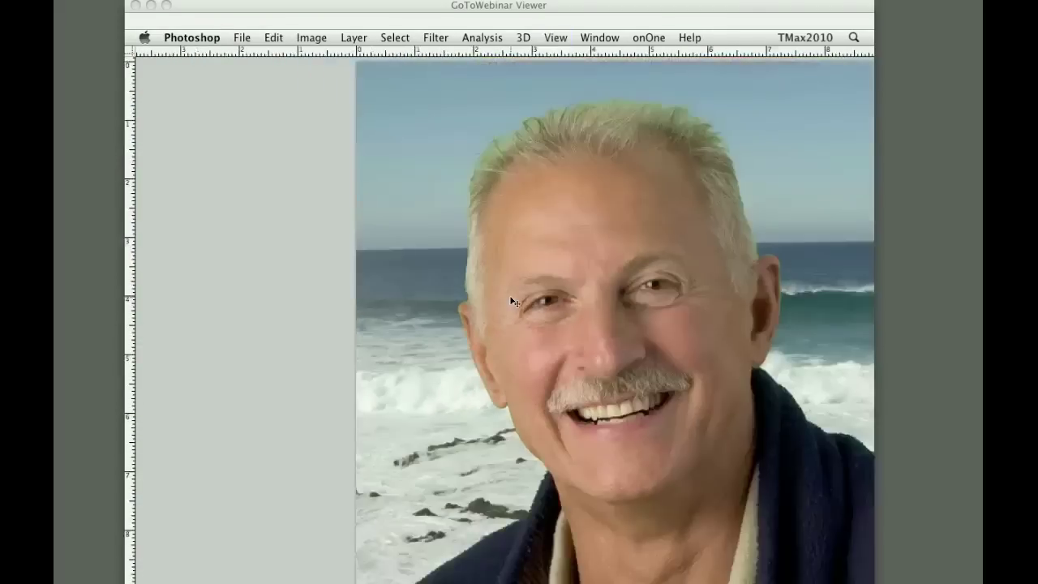
Hide the rulers, show the panels, and target the portrait layer's image with the Brush in Color mode
{"action": "key", "text": "super+r"}
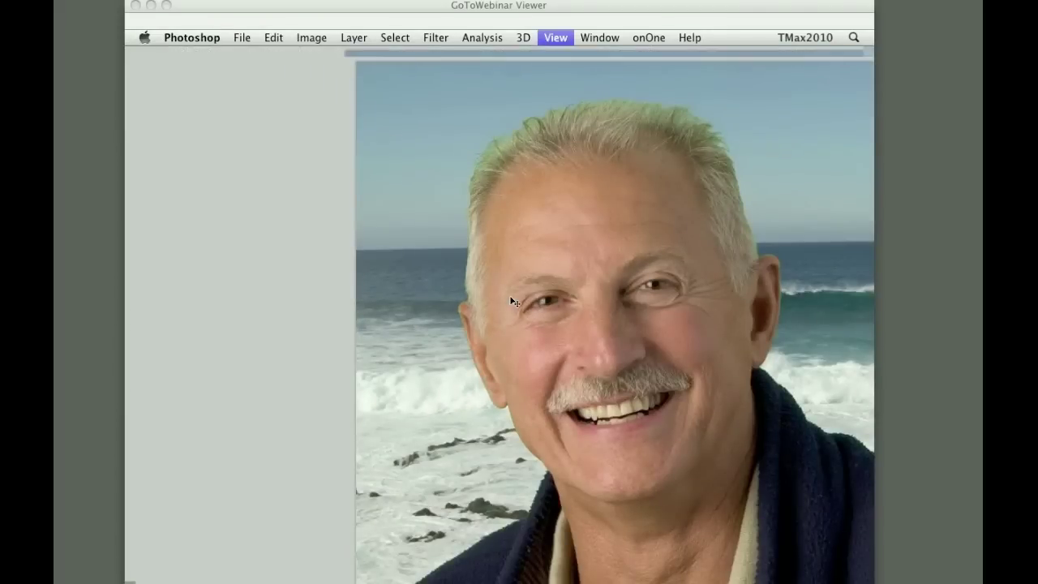
{"action": "key", "text": "Tab"}
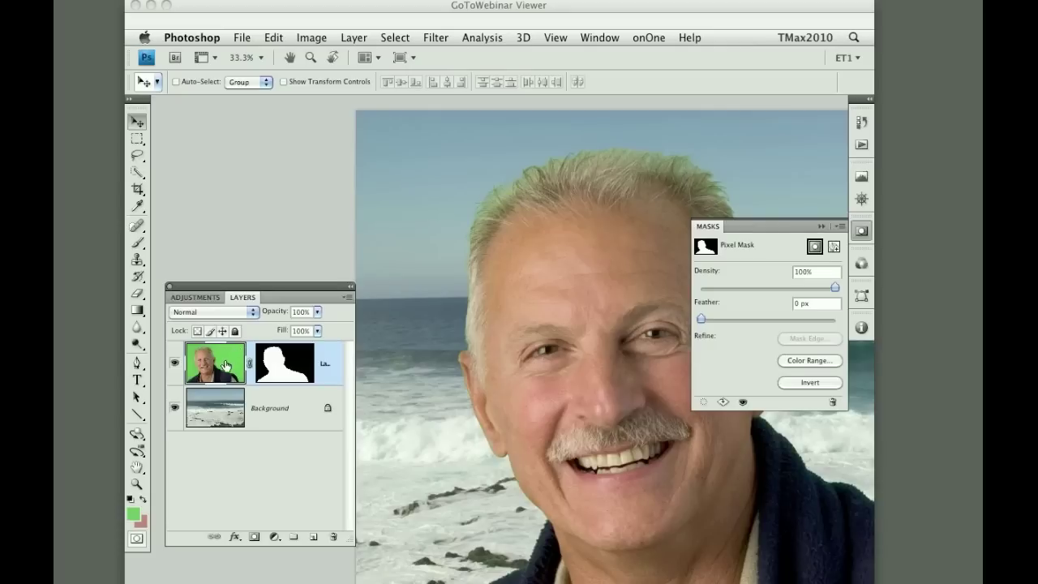
{"action": "left_click", "coordinate": [215, 370]}
{"action": "left_click_drag", "start_coordinate": [137, 243], "coordinate": [194, 240]}
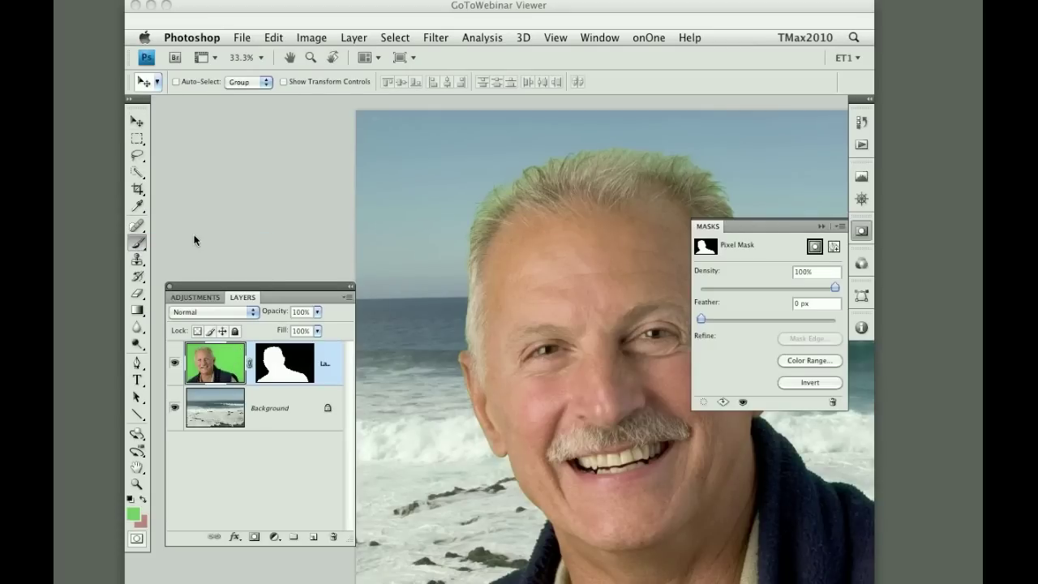
{"action": "left_click", "coordinate": [294, 82]}
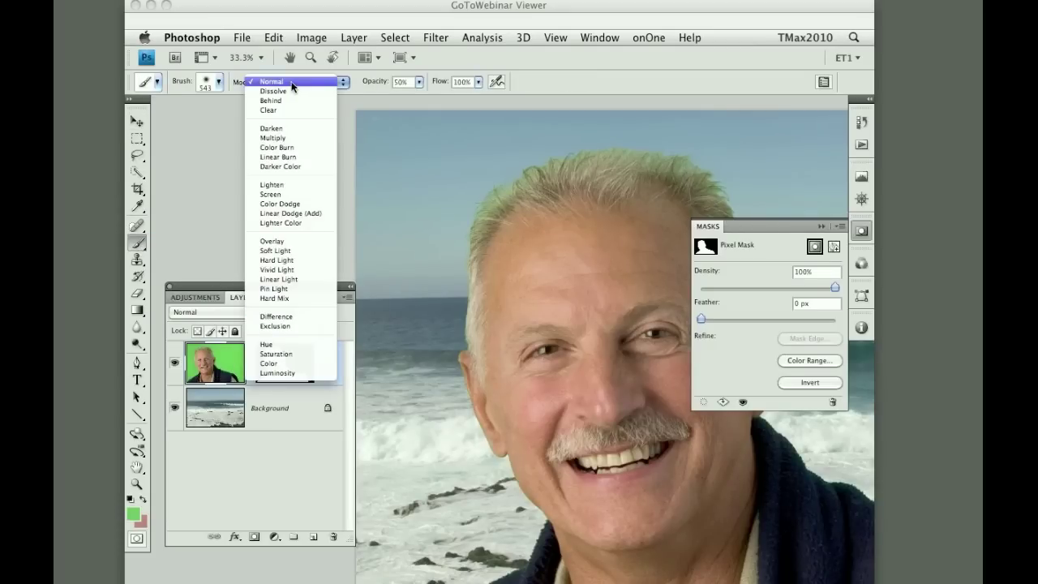
{"action": "left_click", "coordinate": [300, 365]}
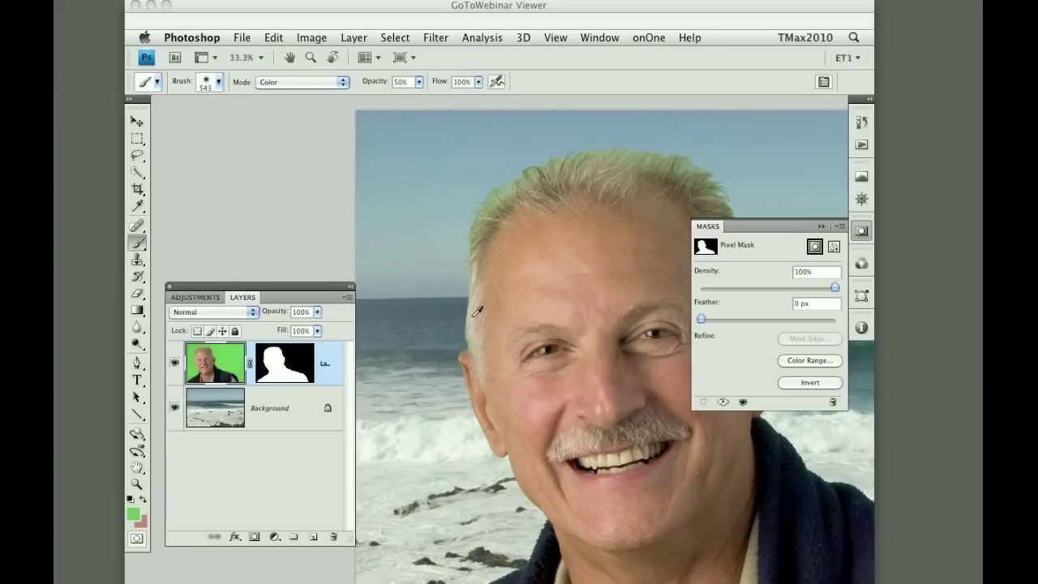
Paint the sampled natural hair colour over the green-tinged hair with a 268 px Color-mode brush at 100% opacity
{"action": "left_click_drag", "start_coordinate": [571, 210], "coordinate": [419, 186]}
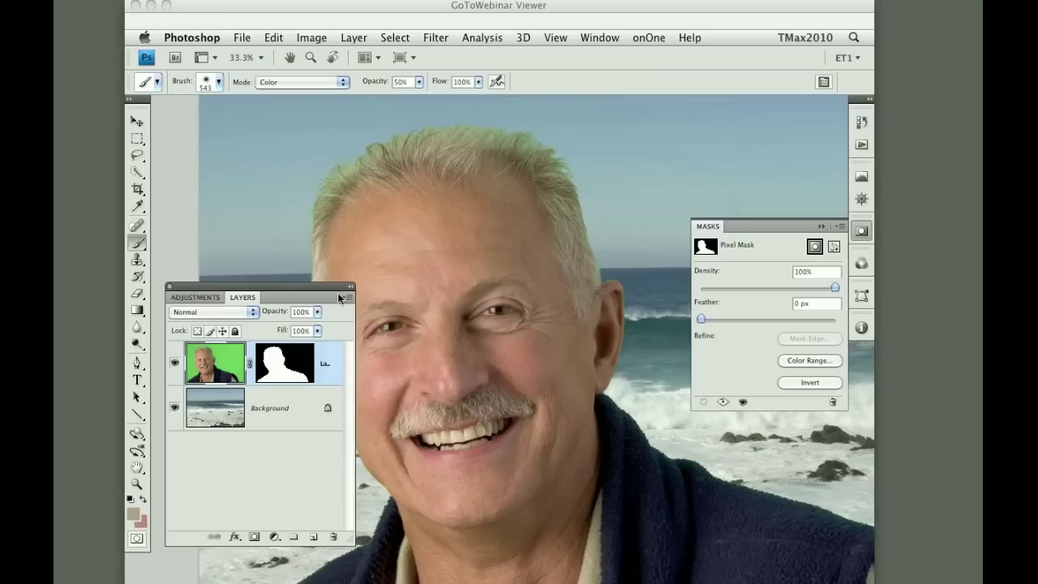
{"action": "left_click_drag", "start_coordinate": [441, 138], "coordinate": [402, 142]}
{"action": "left_click", "coordinate": [315, 82]}
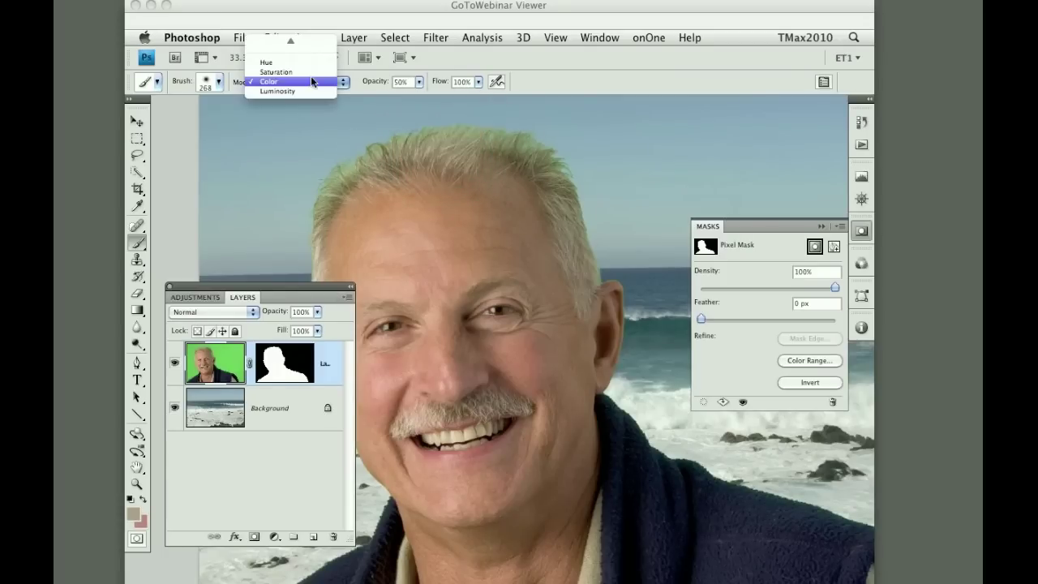
{"action": "left_click", "coordinate": [309, 80]}
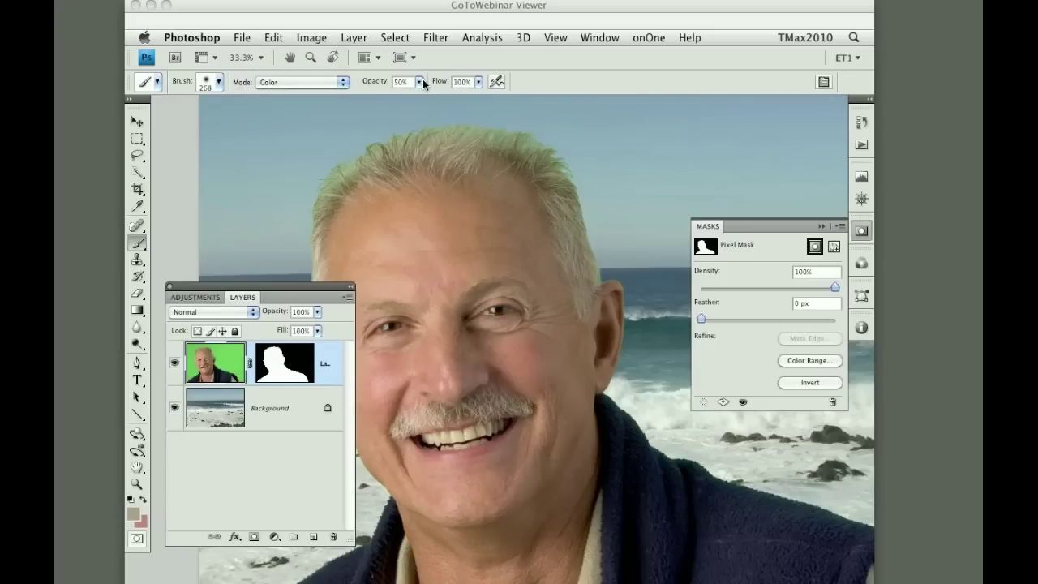
{"action": "left_click", "coordinate": [419, 82]}
{"action": "mouse_move", "coordinate": [453, 97]}
{"action": "left_mouse_down"}
{"action": "mouse_move", "coordinate": [515, 128]}
{"action": "mouse_move", "coordinate": [456, 111]}
{"action": "left_mouse_up"}
{"action": "left_click_drag", "start_coordinate": [370, 157], "coordinate": [510, 121]}
Sample the skin tone at the ear beside the waves and paint it along the green edge of the ear and jaw
{"action": "mouse_move", "coordinate": [423, 309]}
{"action": "left_mouse_down"}
{"action": "mouse_move", "coordinate": [520, 446]}
{"action": "mouse_move", "coordinate": [529, 430]}
{"action": "left_mouse_up"}
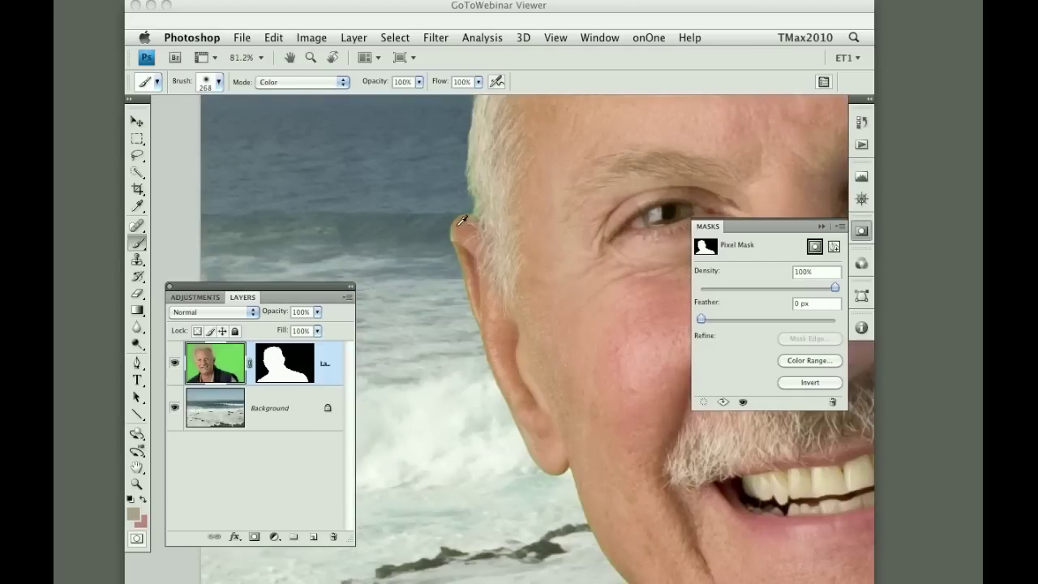
{"action": "left_click", "coordinate": [461, 225], "text": "alt"}
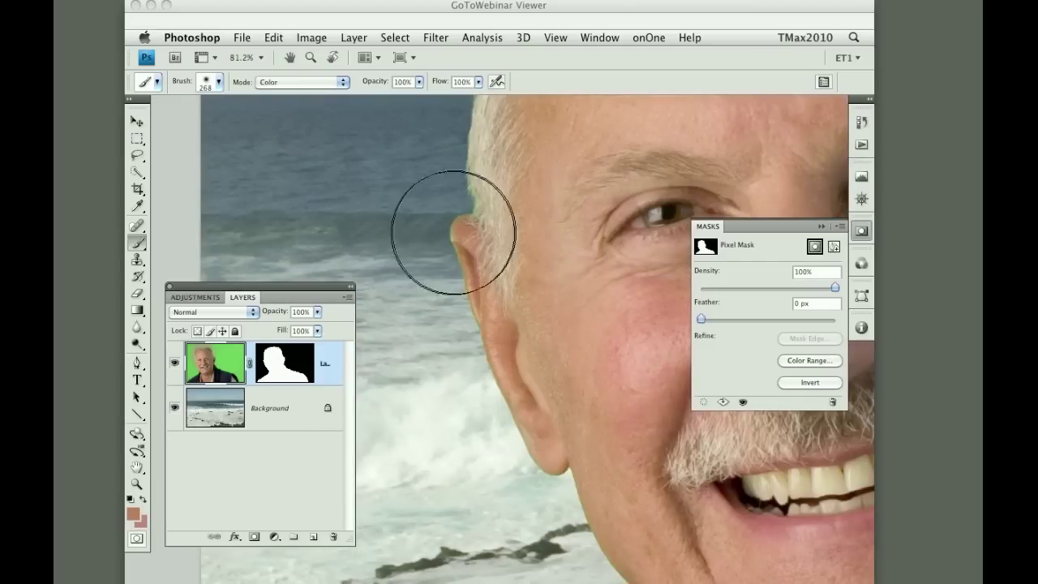
{"action": "mouse_move", "coordinate": [430, 234]}
{"action": "left_mouse_down"}
{"action": "mouse_move", "coordinate": [385, 270]}
{"action": "mouse_move", "coordinate": [444, 221]}
{"action": "mouse_move", "coordinate": [448, 293]}
{"action": "mouse_move", "coordinate": [494, 427]}
{"action": "mouse_move", "coordinate": [527, 474]}
{"action": "mouse_move", "coordinate": [556, 479]}
{"action": "mouse_move", "coordinate": [577, 506]}
{"action": "left_mouse_up"}
{"action": "key", "text": "space"}
{"action": "mouse_move", "coordinate": [598, 417]}
{"action": "left_mouse_down"}
{"action": "mouse_move", "coordinate": [454, 154]}
{"action": "mouse_move", "coordinate": [458, 188]}
{"action": "left_mouse_up"}
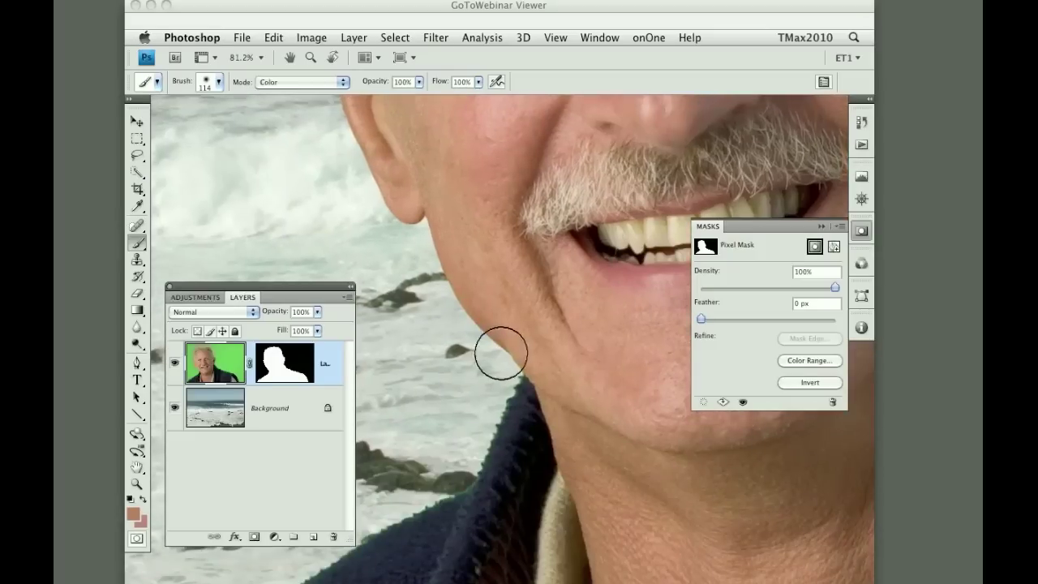
Sample the navy vest colour and paint out the green fringe along the collar and shoulder with a 114 px brush
{"action": "left_click", "coordinate": [515, 438], "text": "alt"}
{"action": "key", "text": "space"}
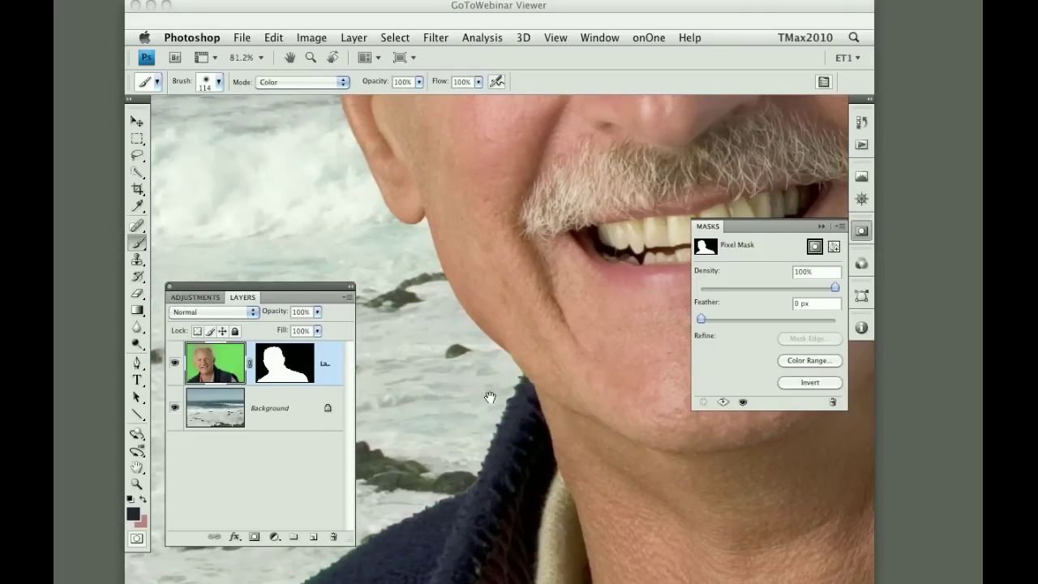
{"action": "mouse_move", "coordinate": [500, 371]}
{"action": "left_mouse_down"}
{"action": "mouse_move", "coordinate": [608, 340]}
{"action": "mouse_move", "coordinate": [659, 272]}
{"action": "left_mouse_up"}
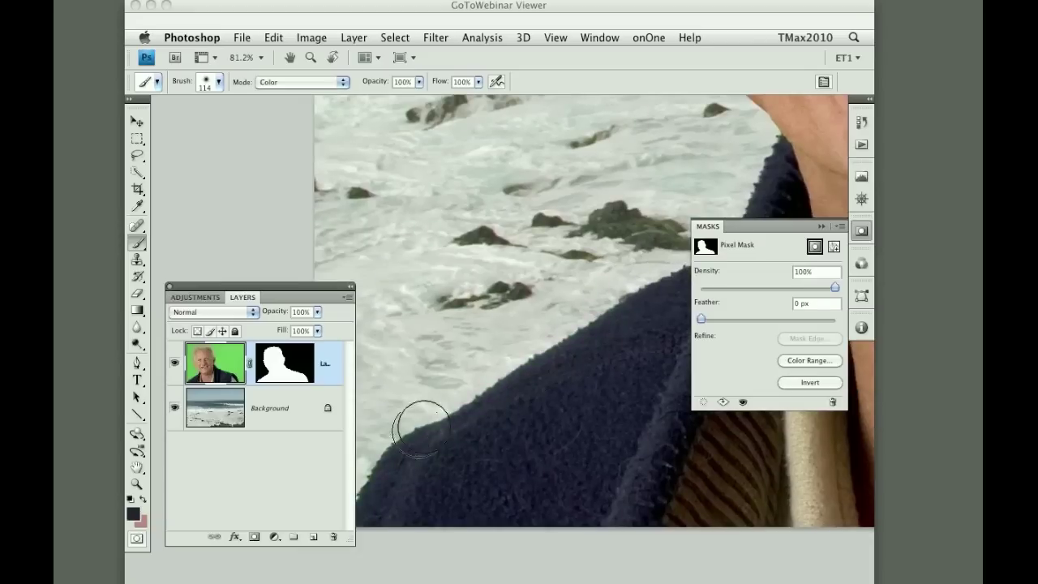
{"action": "key", "text": "space"}
{"action": "left_click_drag", "start_coordinate": [598, 239], "coordinate": [571, 341]}
Recolour the green edges of the other ear and vest side with colours sampled there, and preview the composite without panels
{"action": "key", "text": "super+minus"}
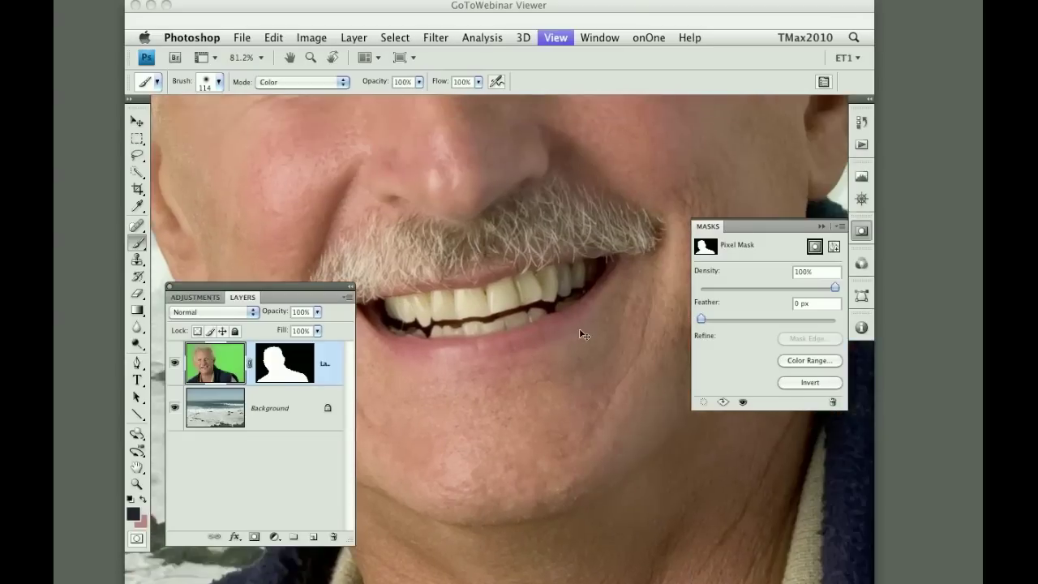
{"action": "key", "text": "super+minus"}
{"action": "key", "text": "super+minus"}
{"action": "key", "text": "super+minus"}
{"action": "key", "text": "super+minus"}
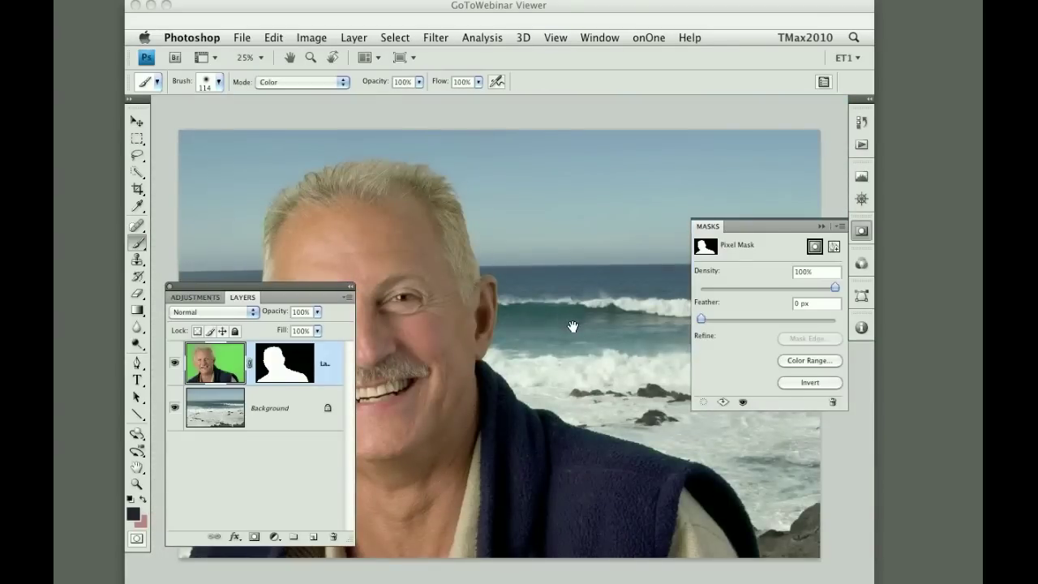
{"action": "left_click_drag", "start_coordinate": [574, 316], "coordinate": [566, 309]}
{"action": "left_click", "coordinate": [487, 267], "text": "alt"}
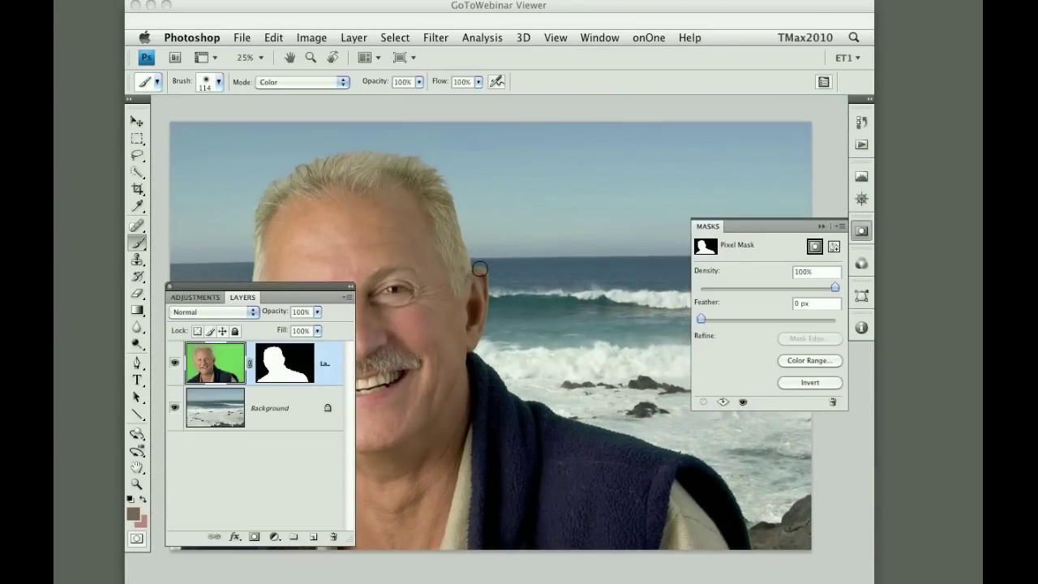
{"action": "left_click", "coordinate": [482, 354], "text": "alt"}
{"action": "key", "text": "Tab"}
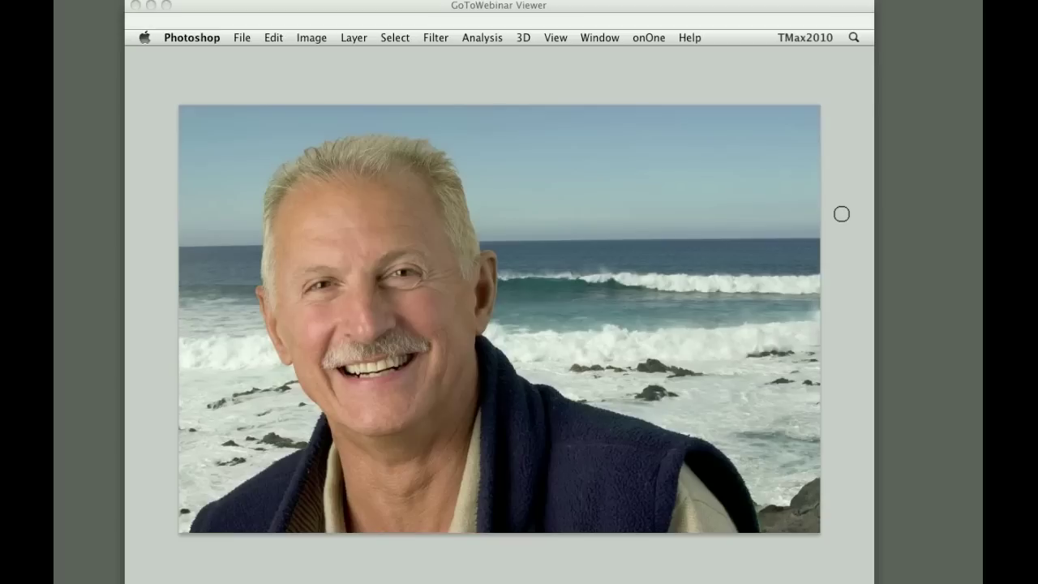
{"action": "key", "text": "Tab"}
{"action": "key", "text": "f"}
{"action": "key", "text": "f"}
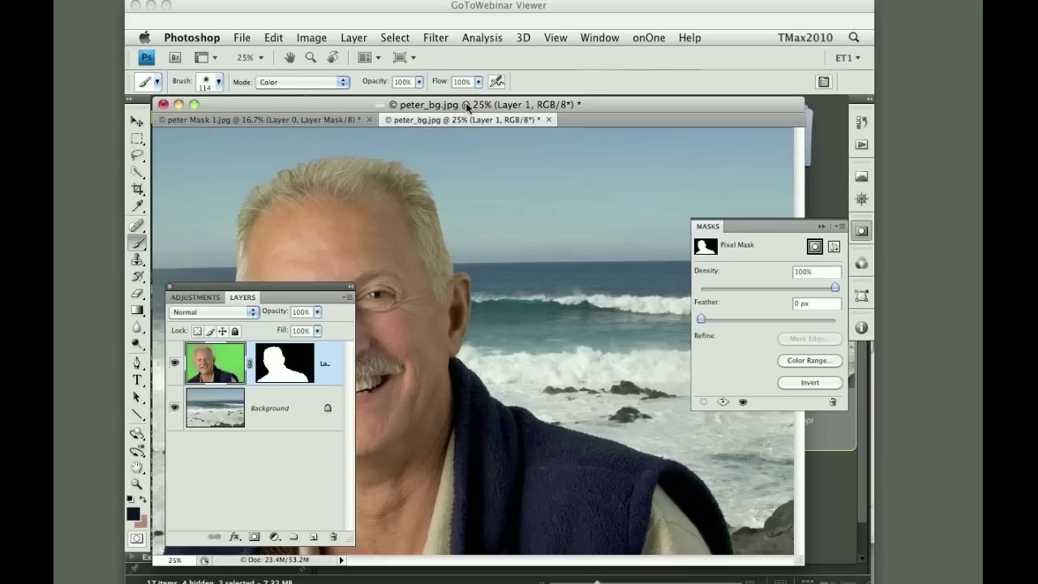
{"action": "key", "text": "super+w"}
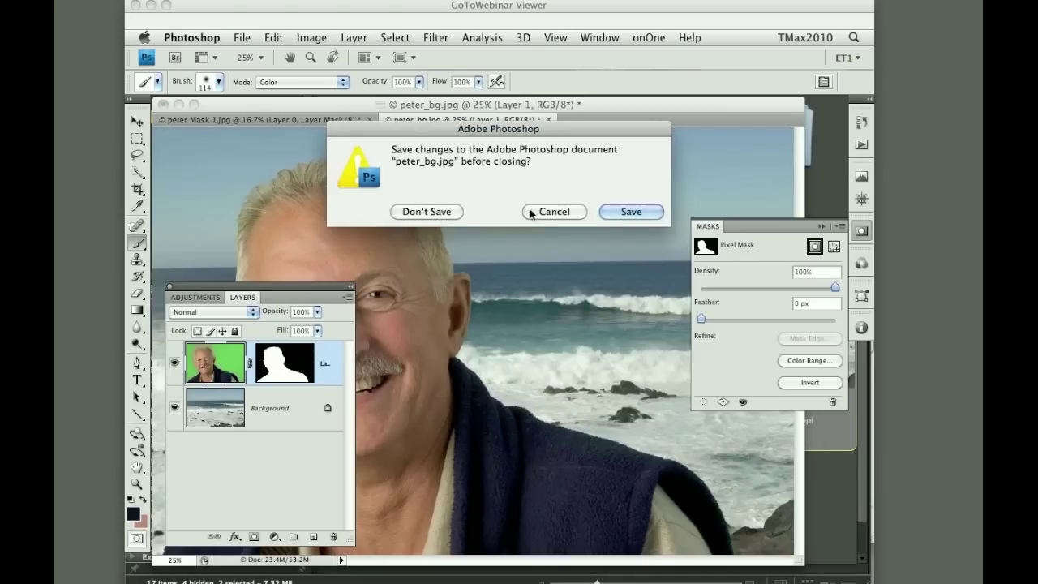
{"action": "left_click", "coordinate": [532, 212]}
{"action": "key", "text": "f"}
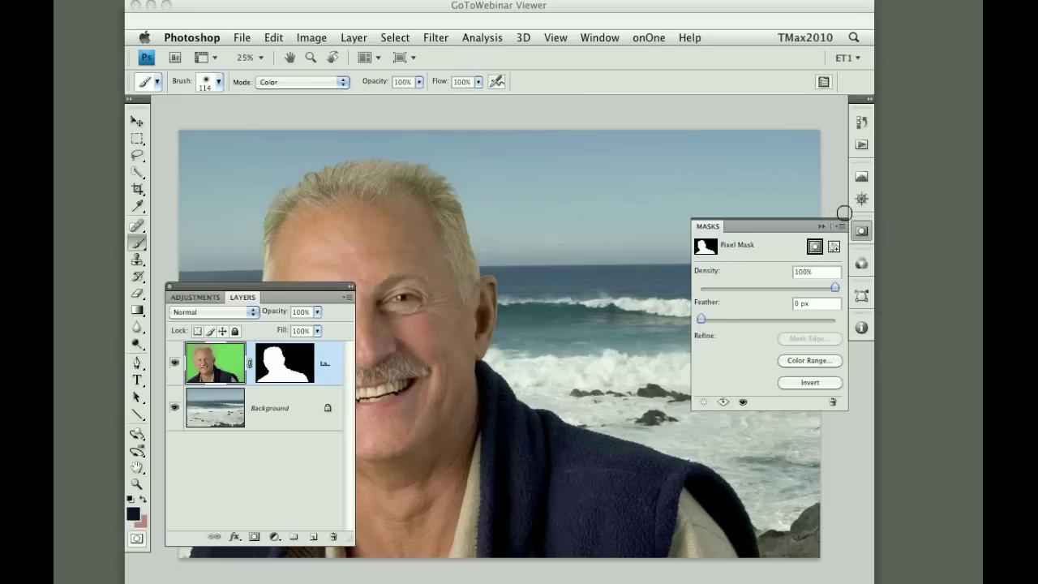
Activate the Dodge tool, put away the Masks panel and switch to GoToMeeting
{"action": "left_click", "coordinate": [137, 344]}
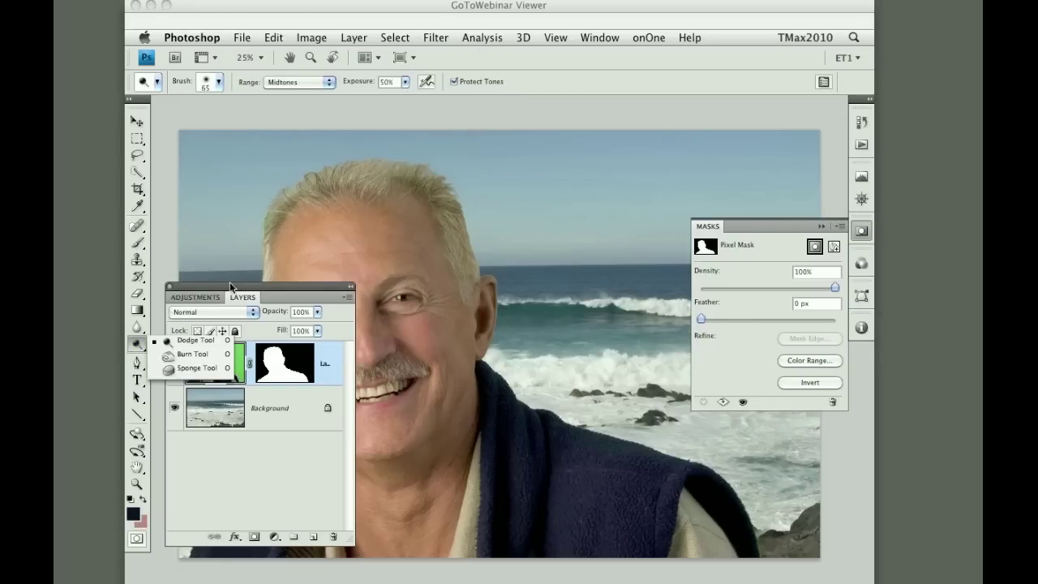
{"action": "left_click", "coordinate": [824, 226]}
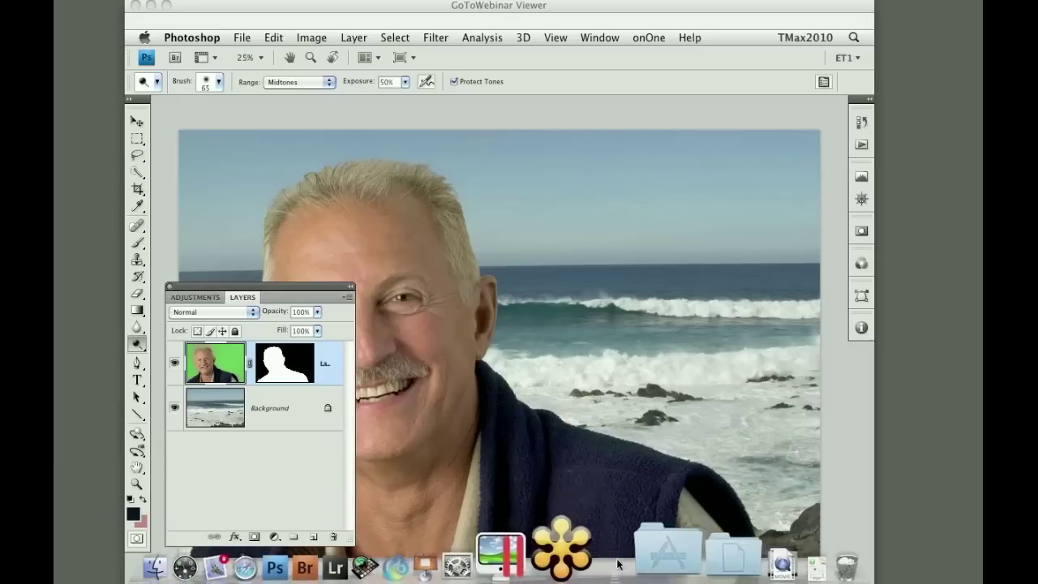
{"action": "left_click", "coordinate": [593, 551]}
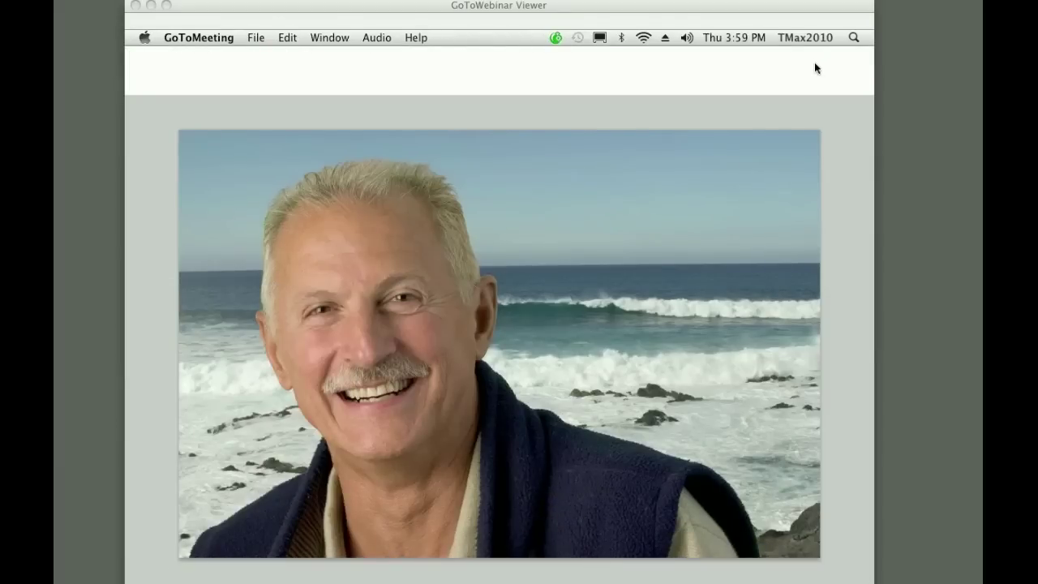